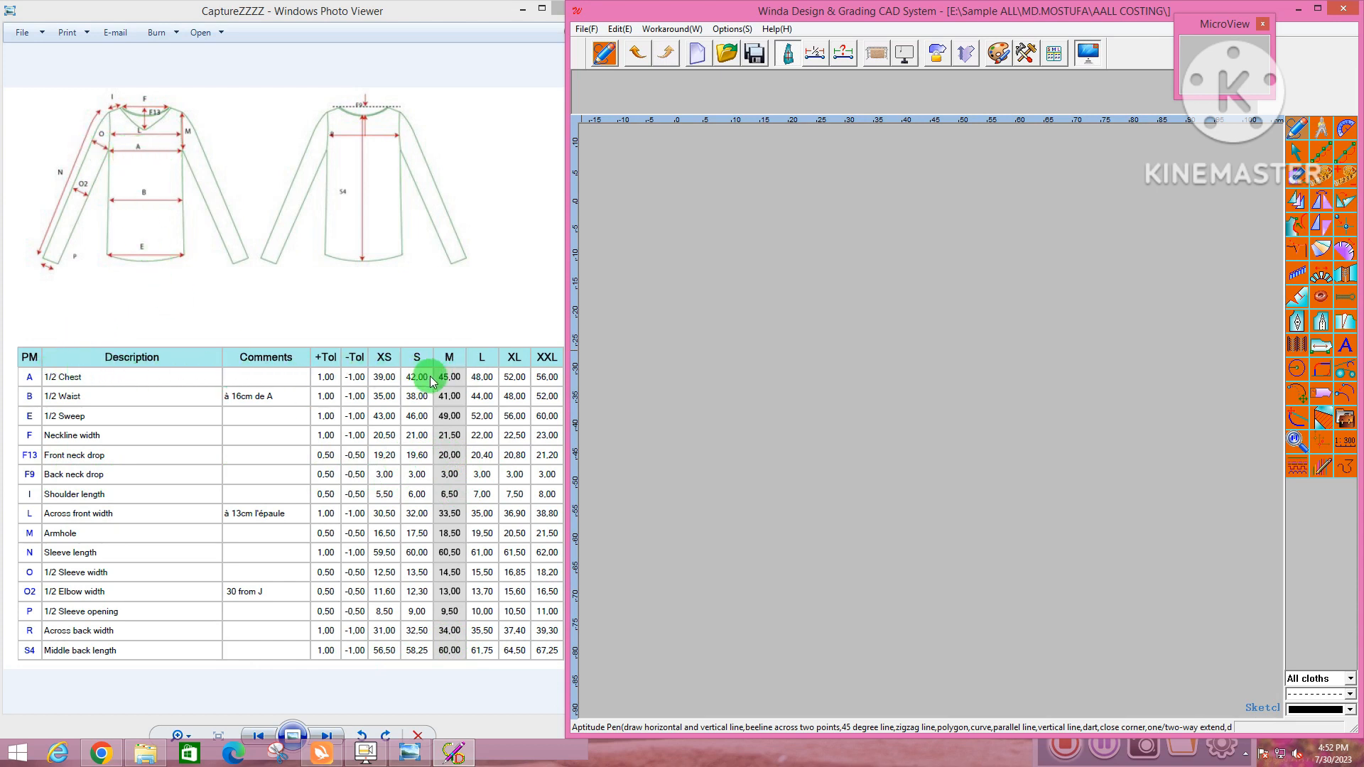
# Draw a rectangle 63 cm long and 22.5 cm high as the body block
pyautogui.moveTo(665, 341); pyautogui.dragTo(1023, 437)
pyautogui.moveTo(700, 193); pyautogui.dragTo(650, 201)
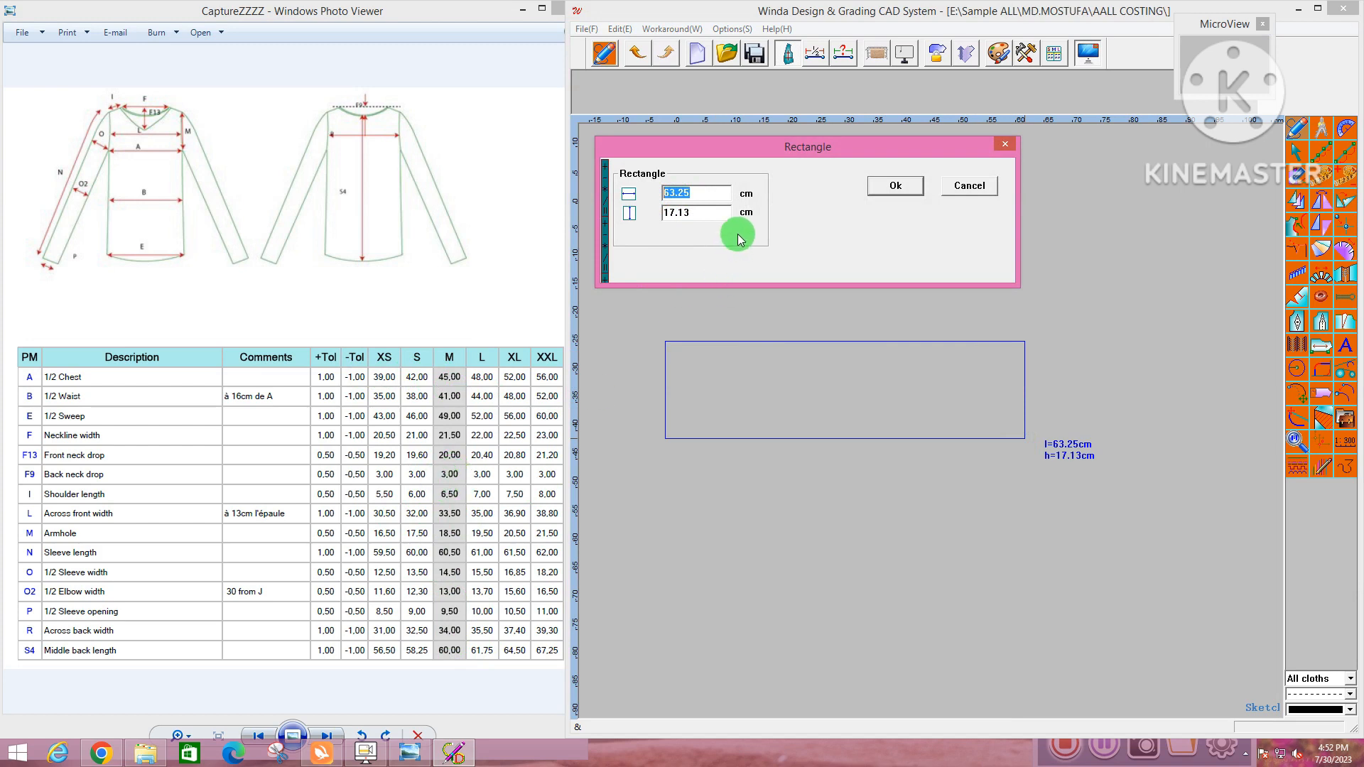
pyautogui.write('63')
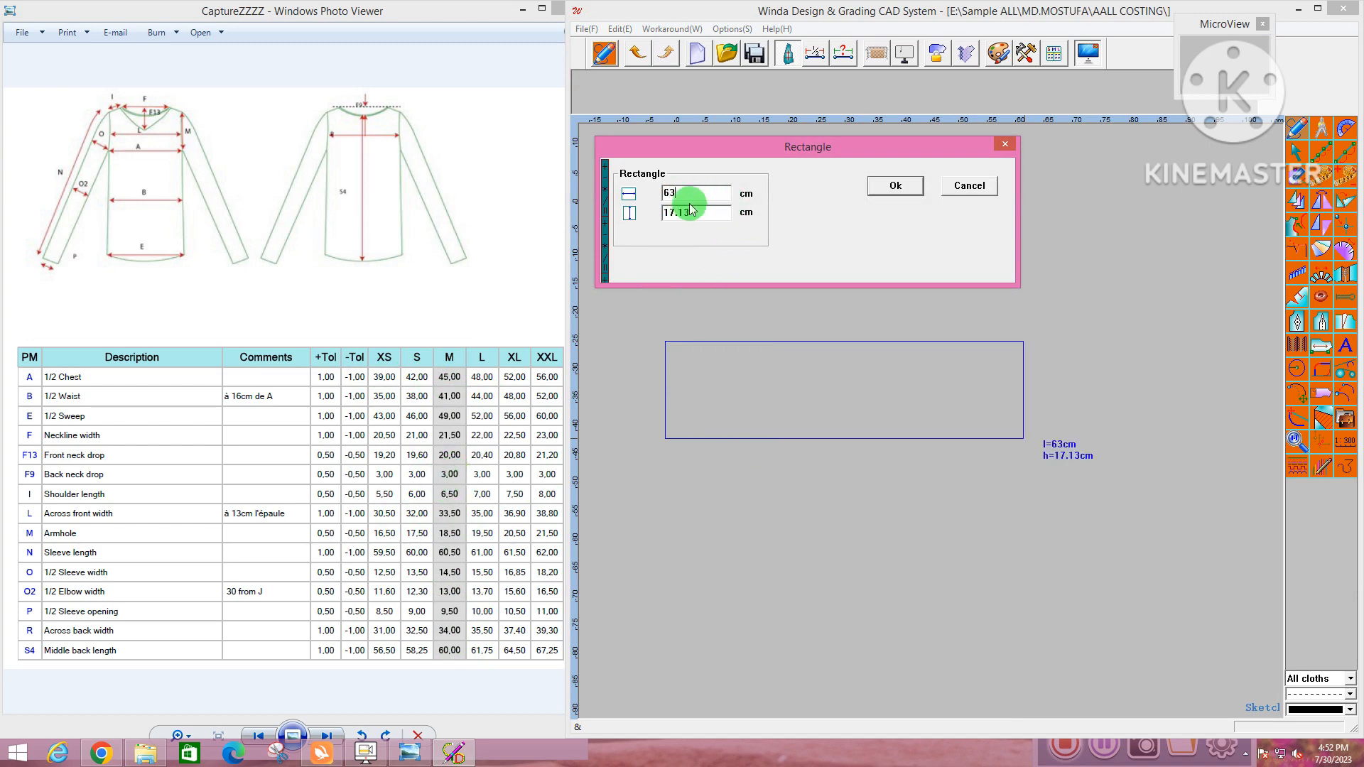
pyautogui.moveTo(698, 212); pyautogui.dragTo(625, 213)
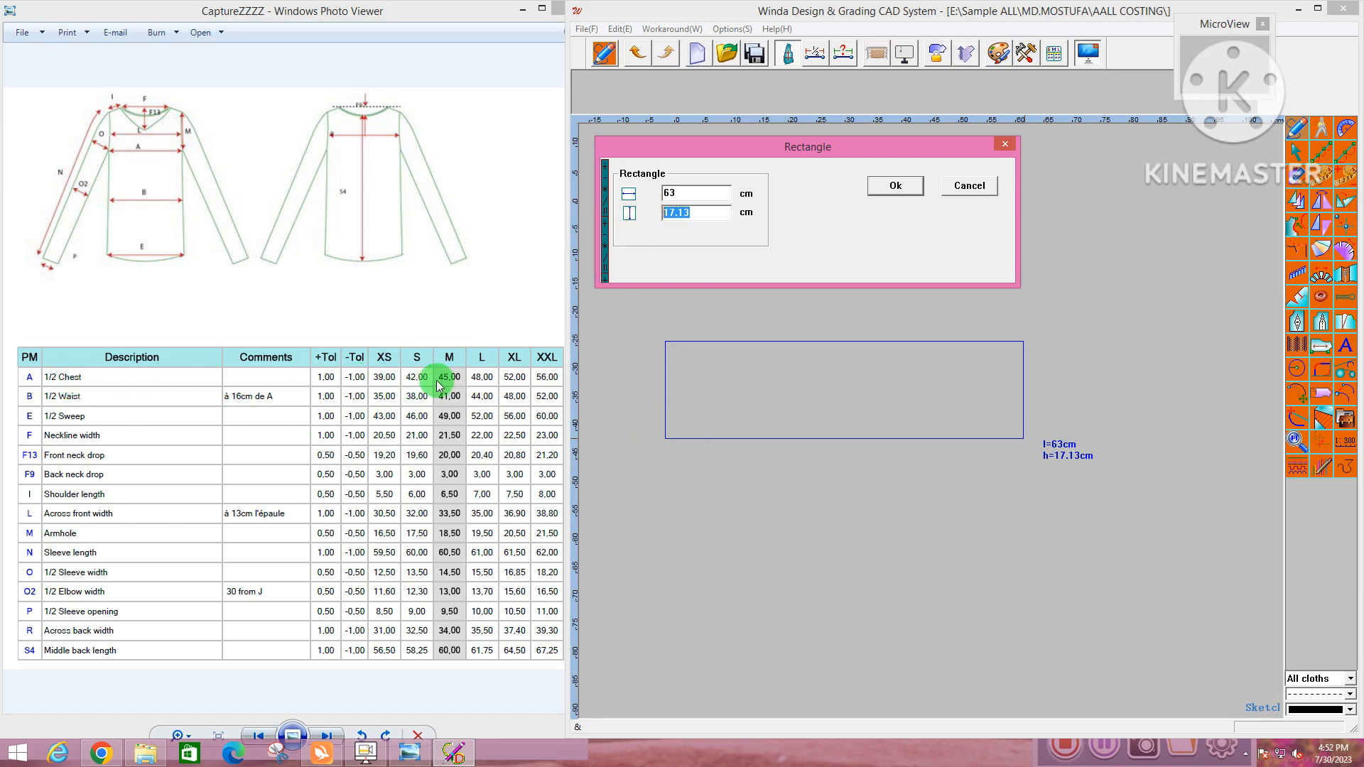
pyautogui.write('22.5')
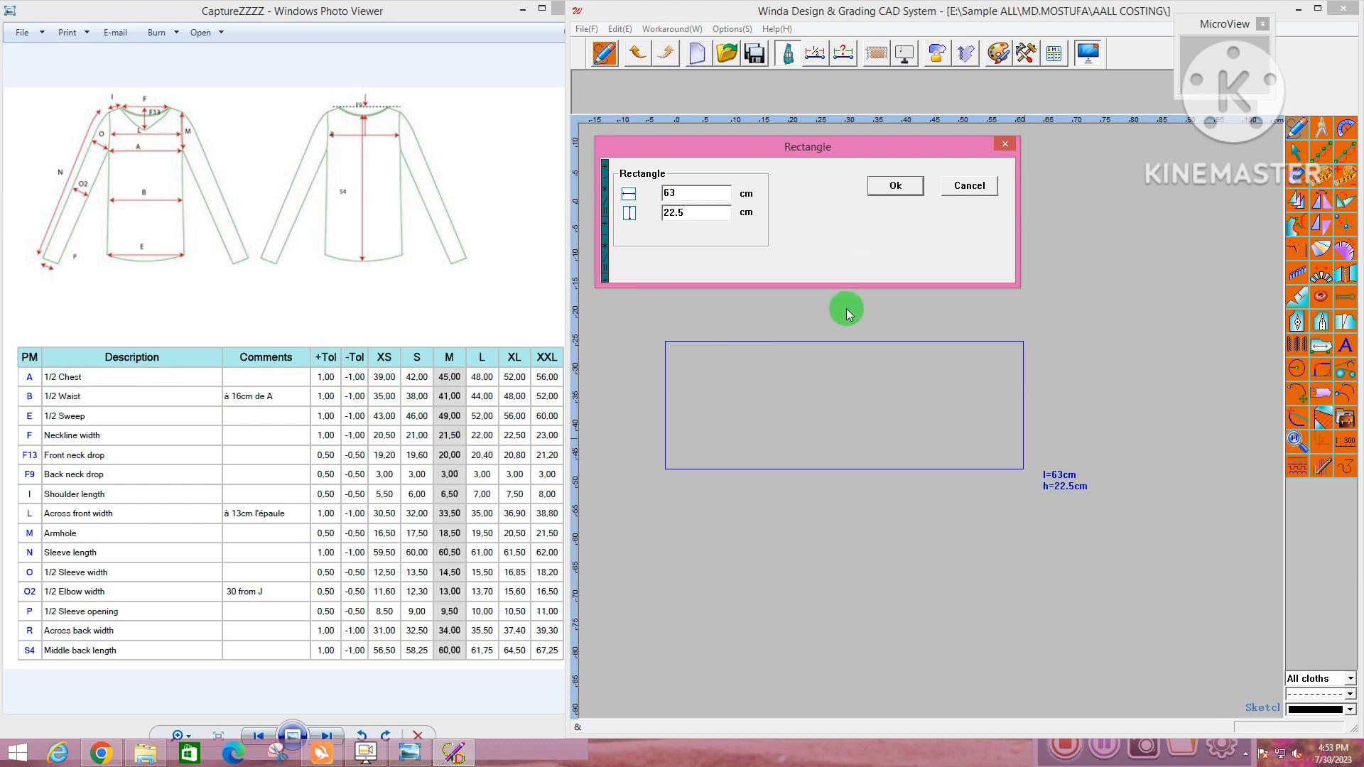
pyautogui.press('Return')
pyautogui.scroll(2, 725, 404)
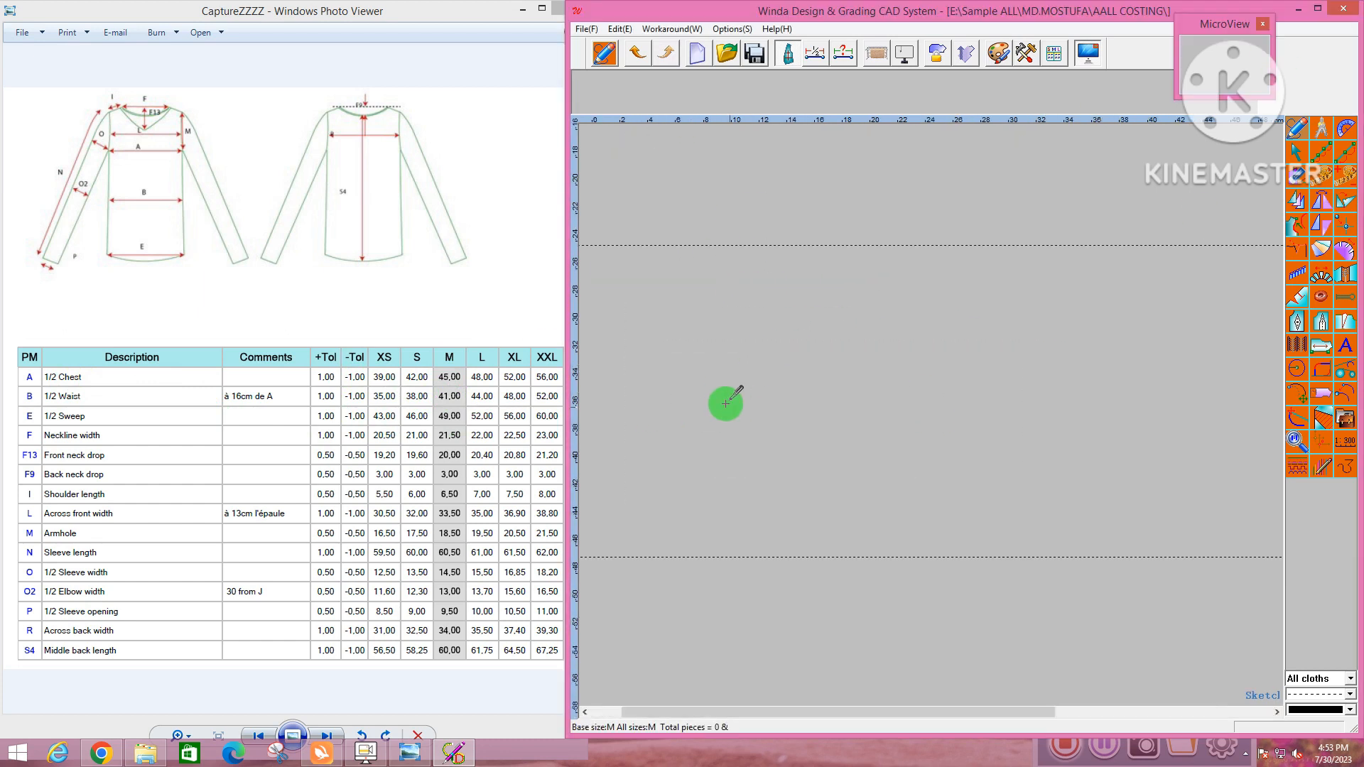
pyautogui.scroll(-2, 812, 333)
pyautogui.scroll(1, 852, 362)
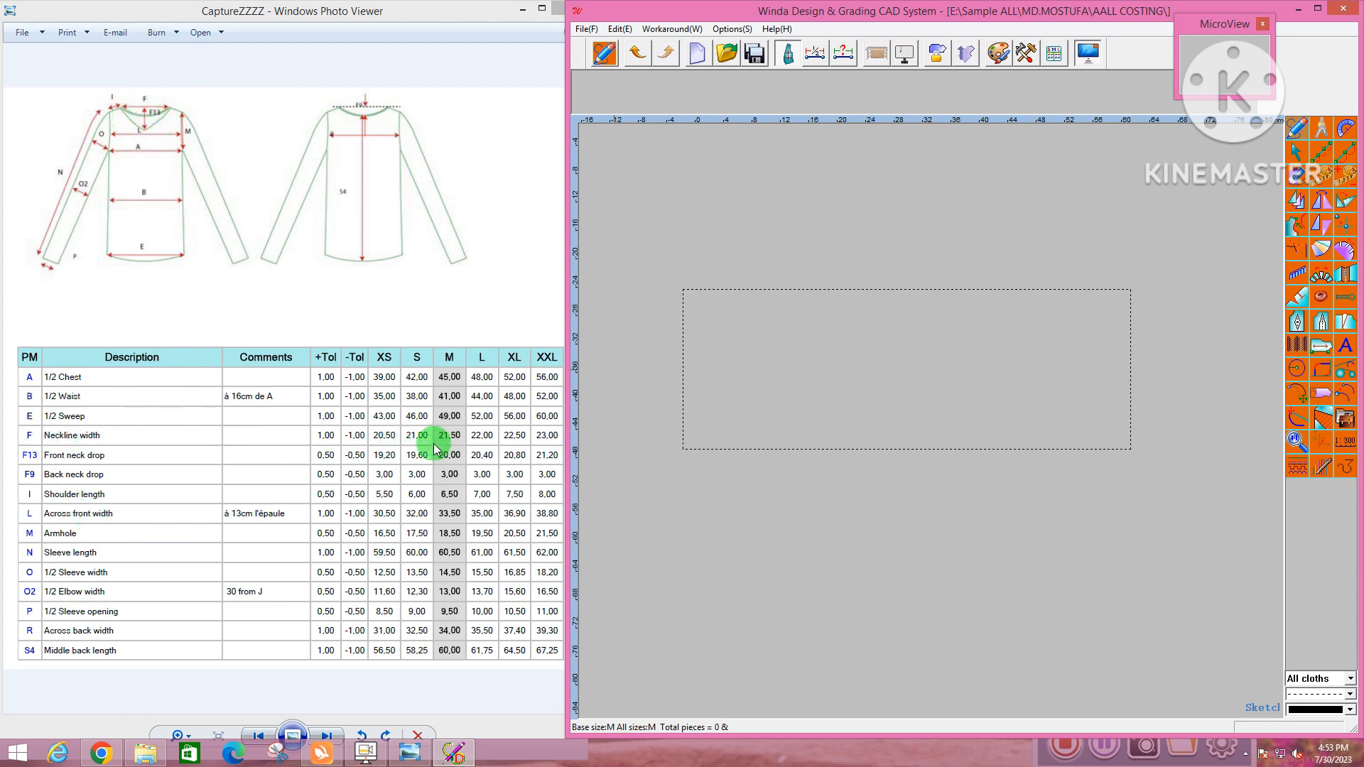
# Draw the straight front neck line from 10.75 cm up the rectangle's left edge to 20 cm along its lower edge, measured from their shared corner
pyautogui.click(683, 432)
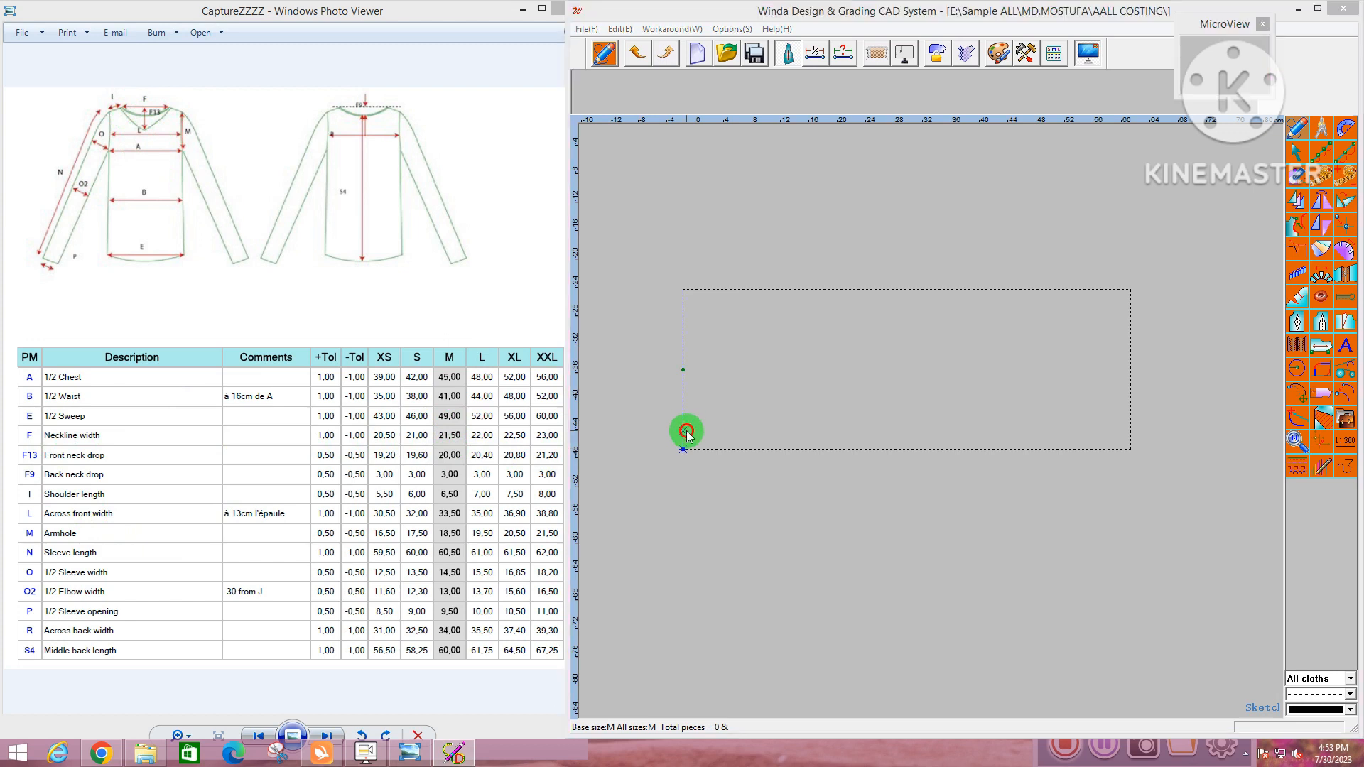
pyautogui.click(683, 430)
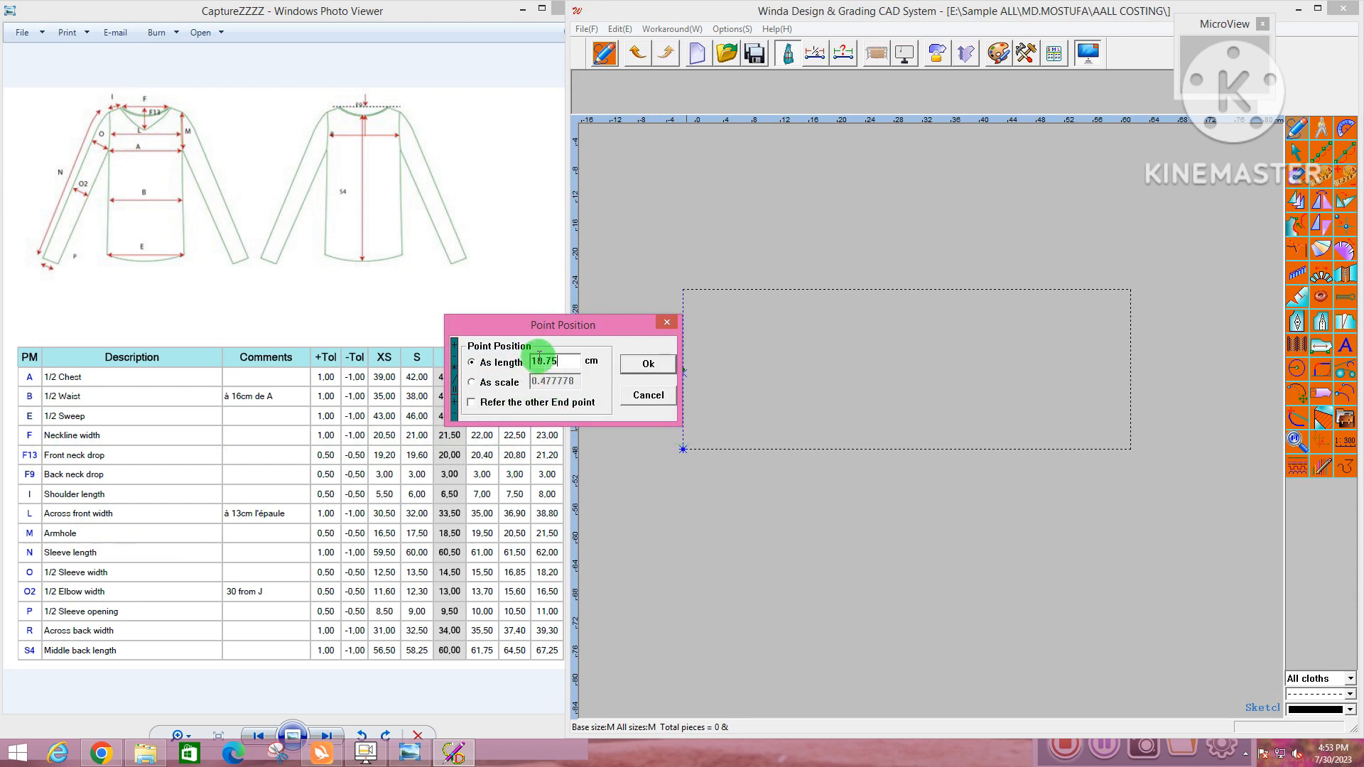
pyautogui.moveTo(597, 327); pyautogui.dragTo(611, 151)
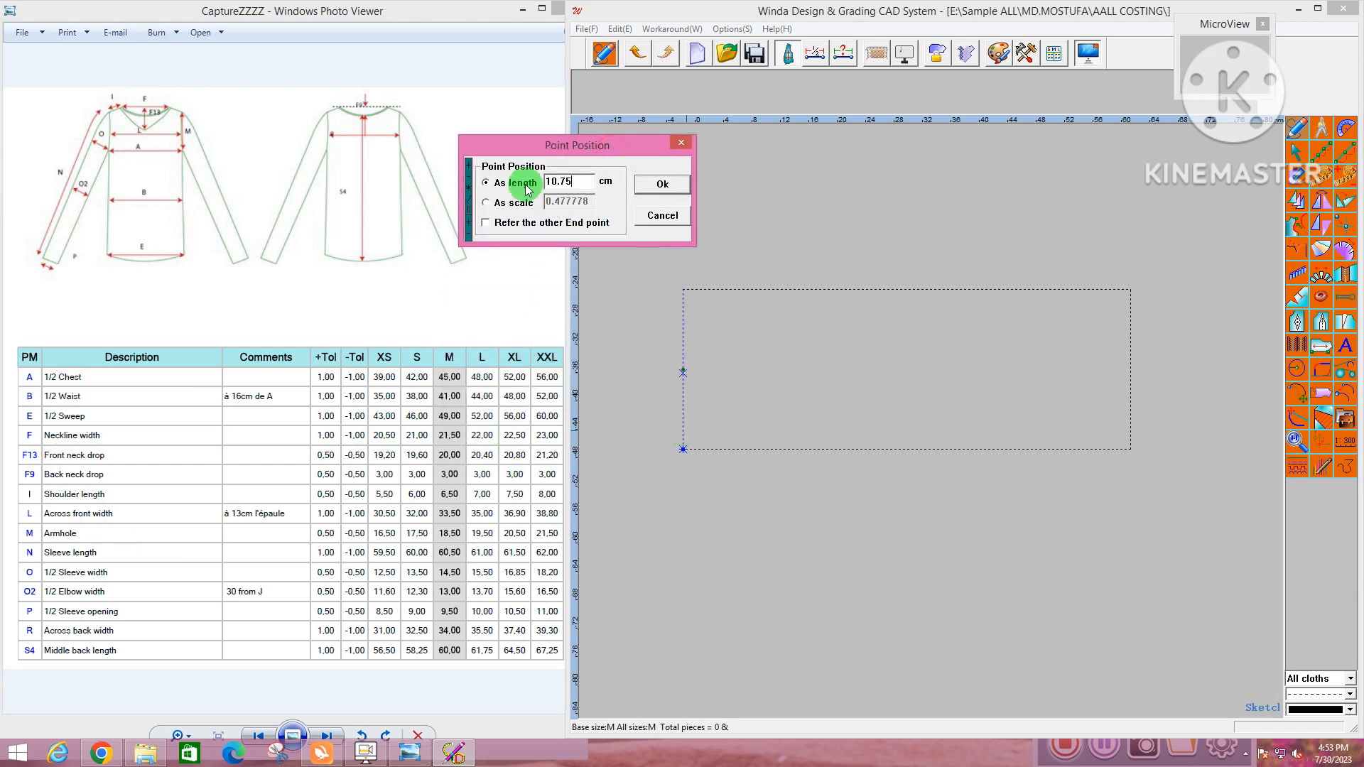
pyautogui.click(654, 184)
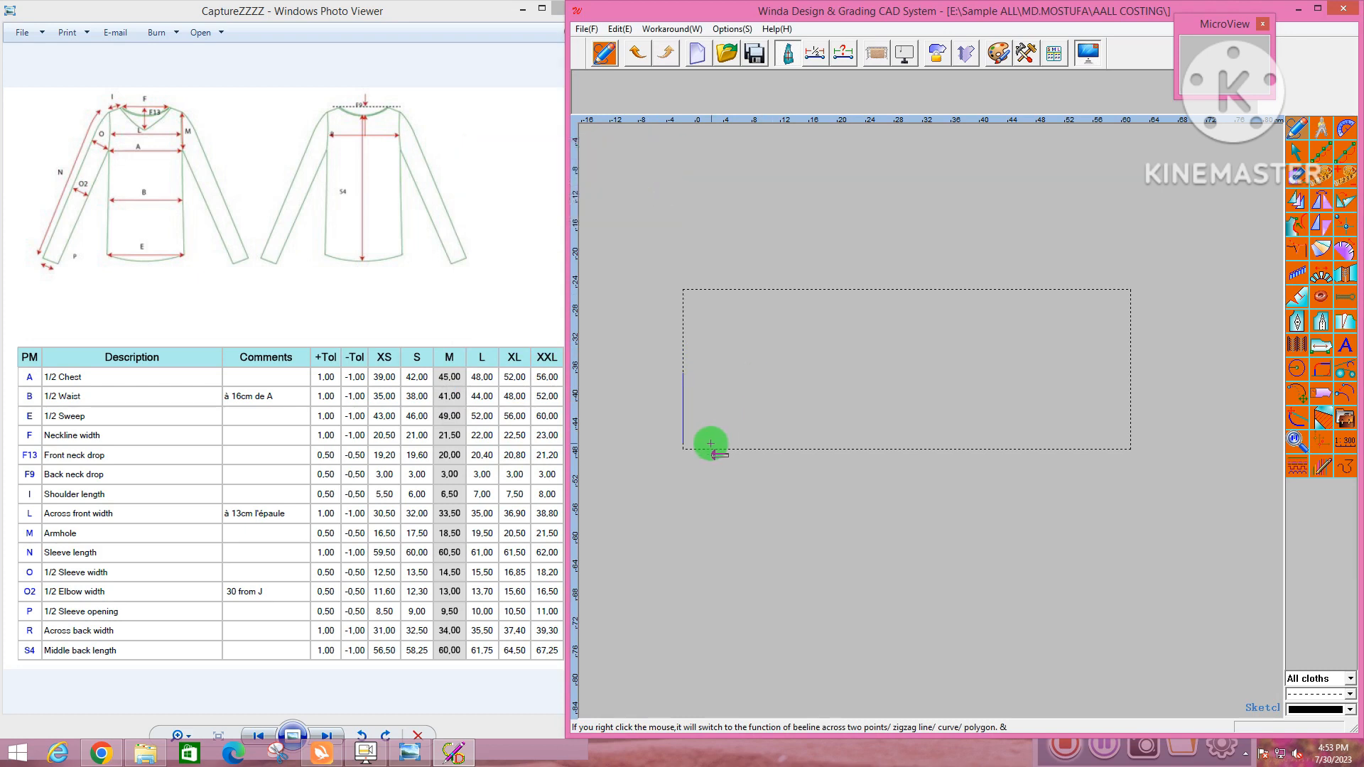
pyautogui.rightClick(709, 440)
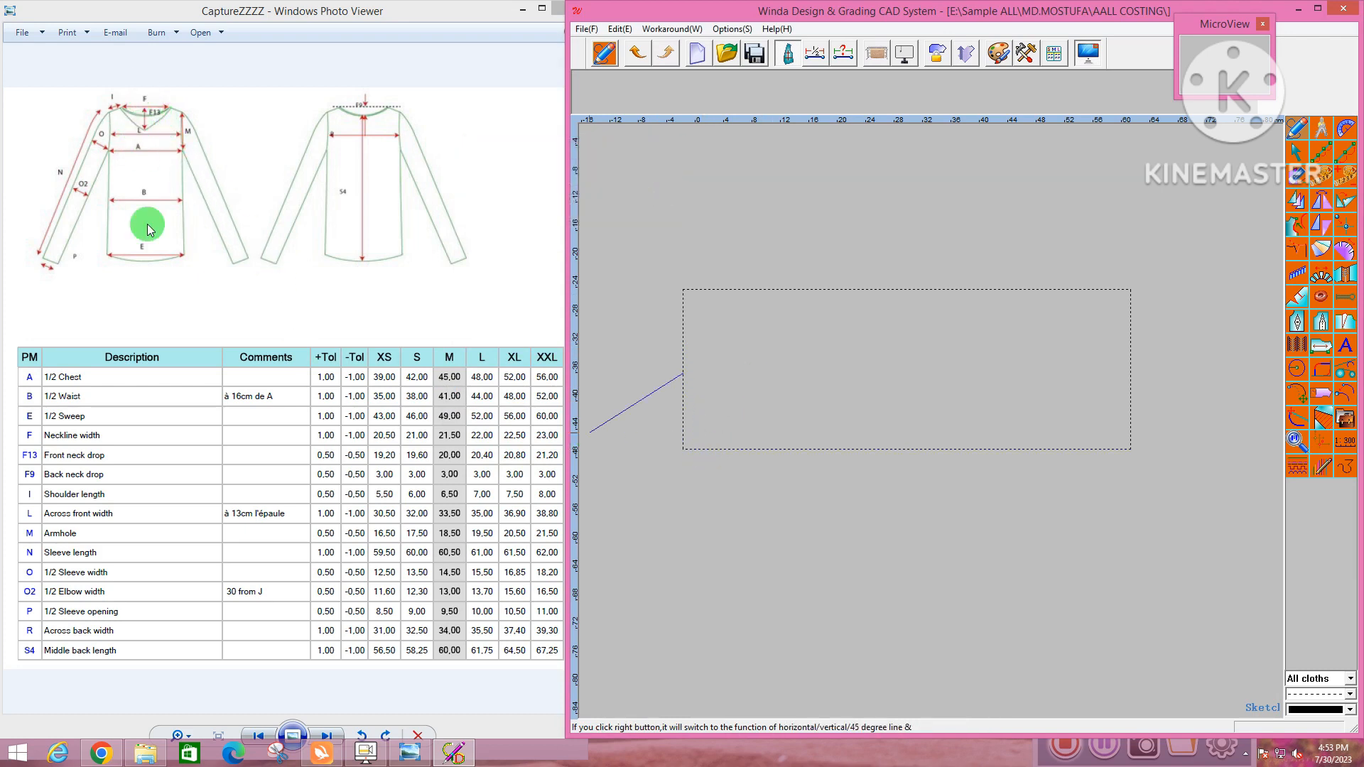
pyautogui.click(701, 452)
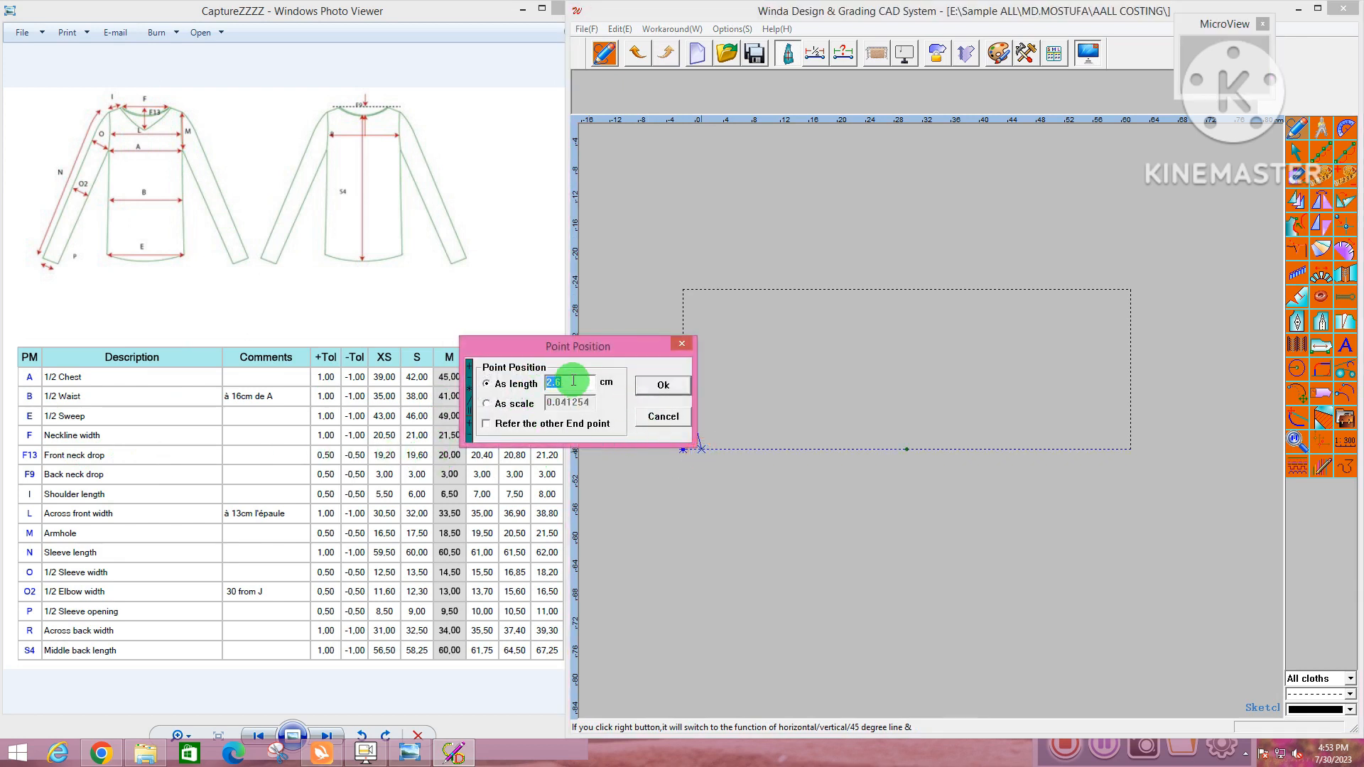
pyautogui.write('20')
pyautogui.press('Return')
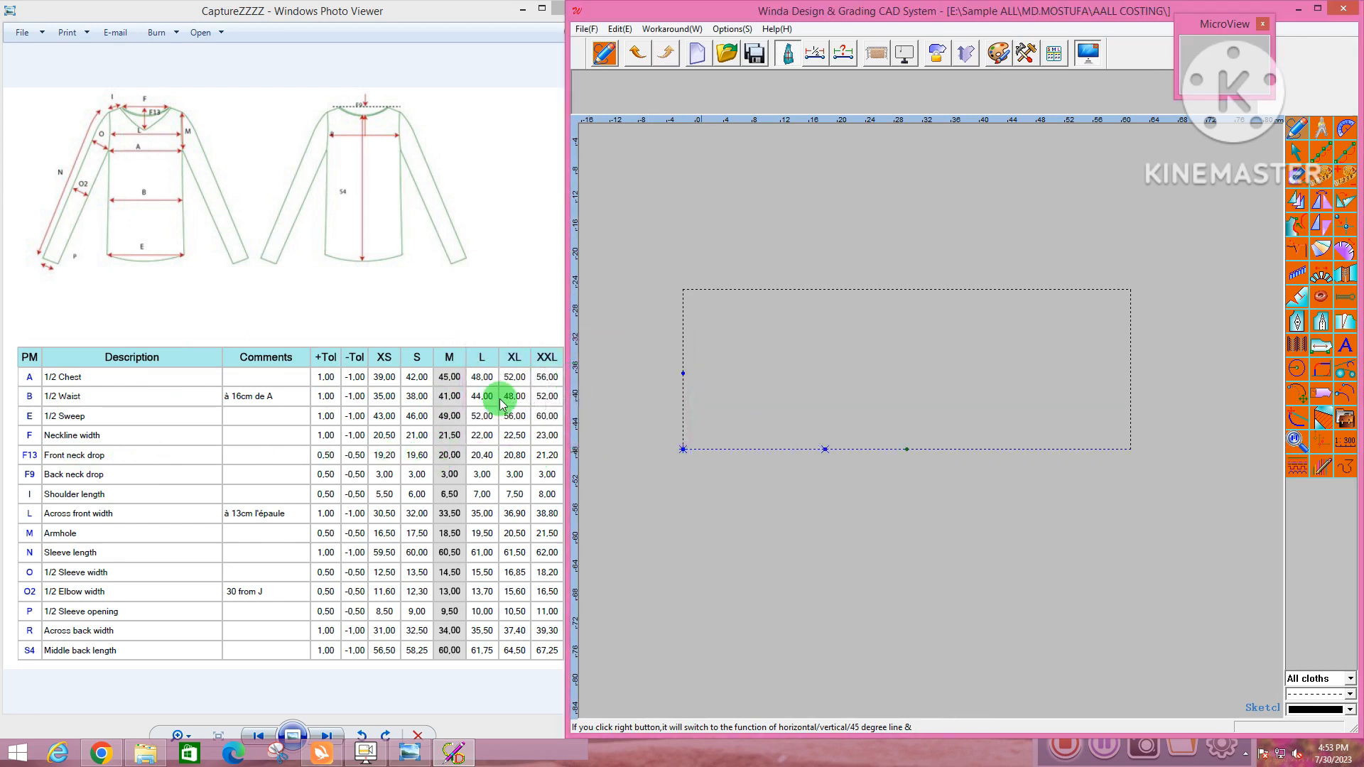
pyautogui.rightClick(742, 381)
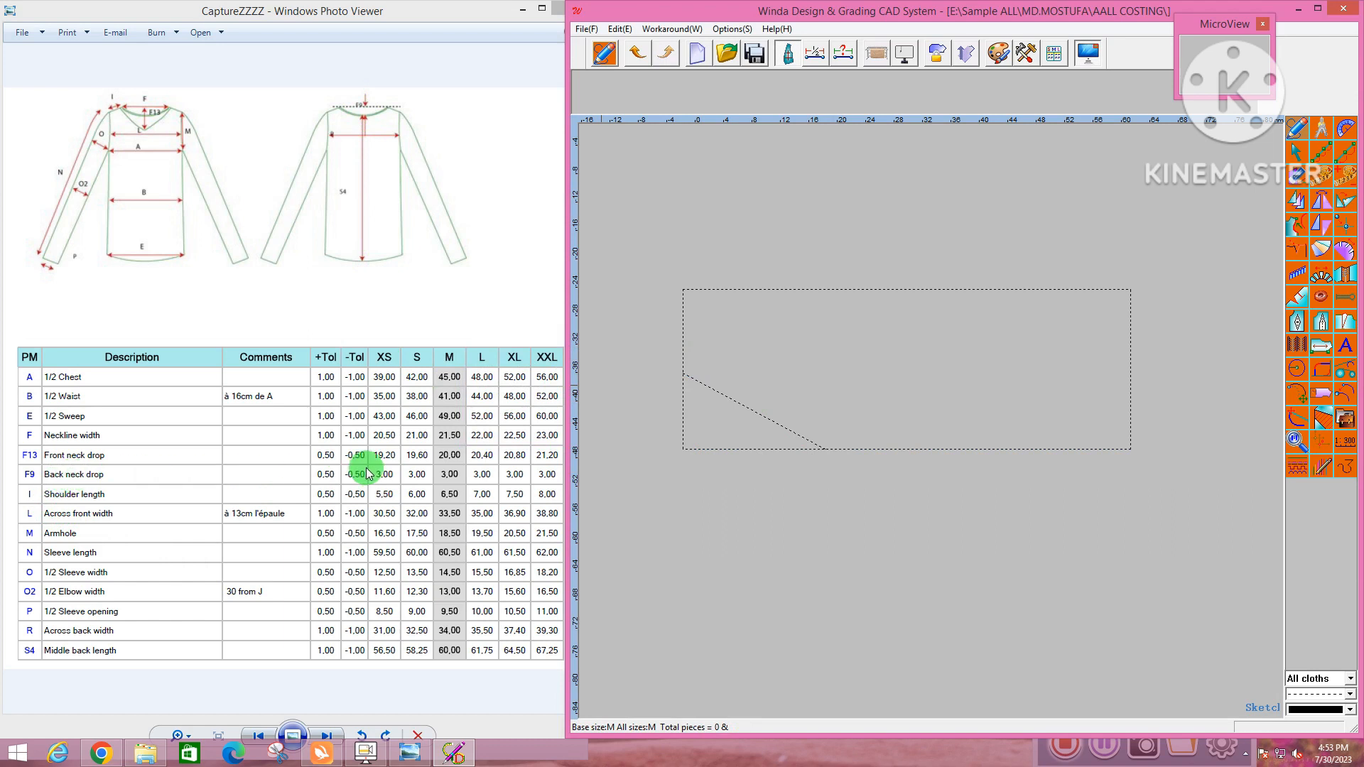
# Draw the straight back neck line from 3 cm along the rectangle's lower edge to the neck point on its left edge
pyautogui.click(702, 450)
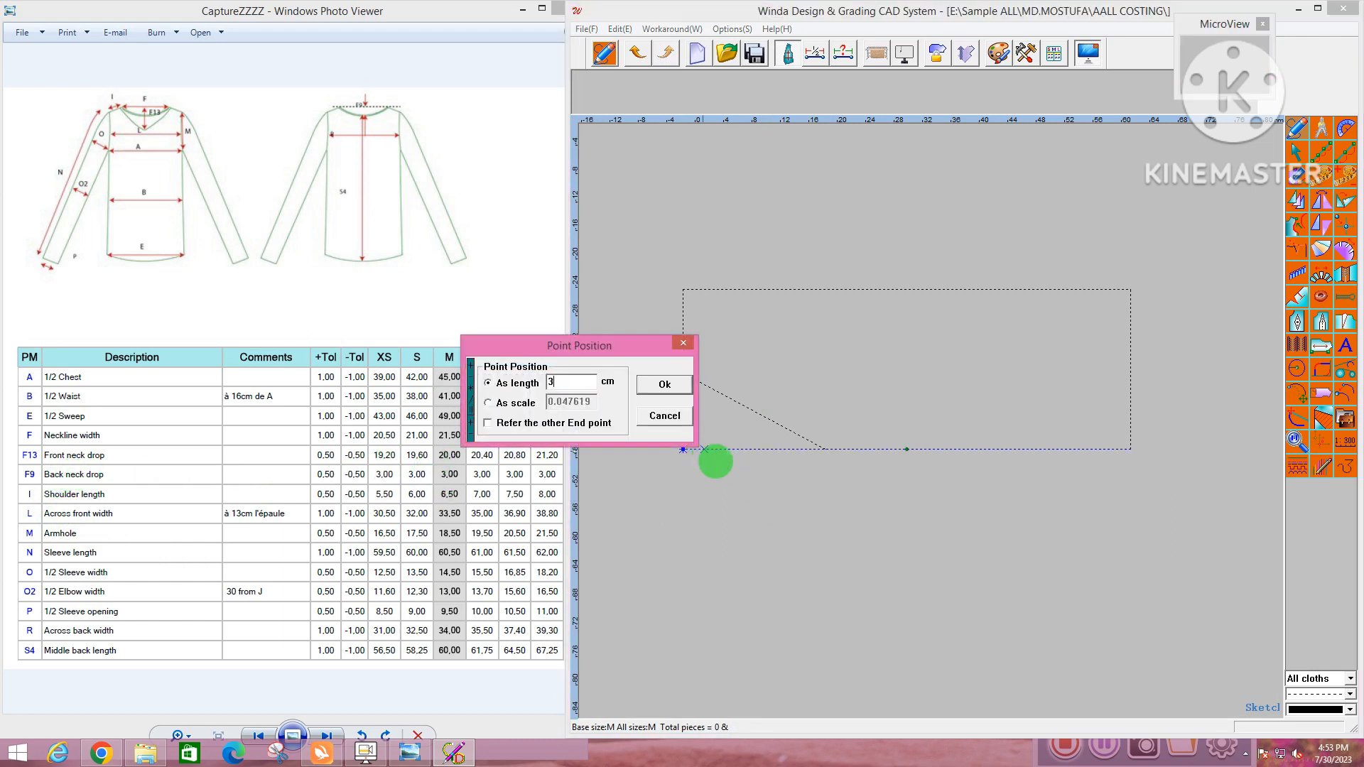
pyautogui.press('Return')
pyautogui.click(682, 373)
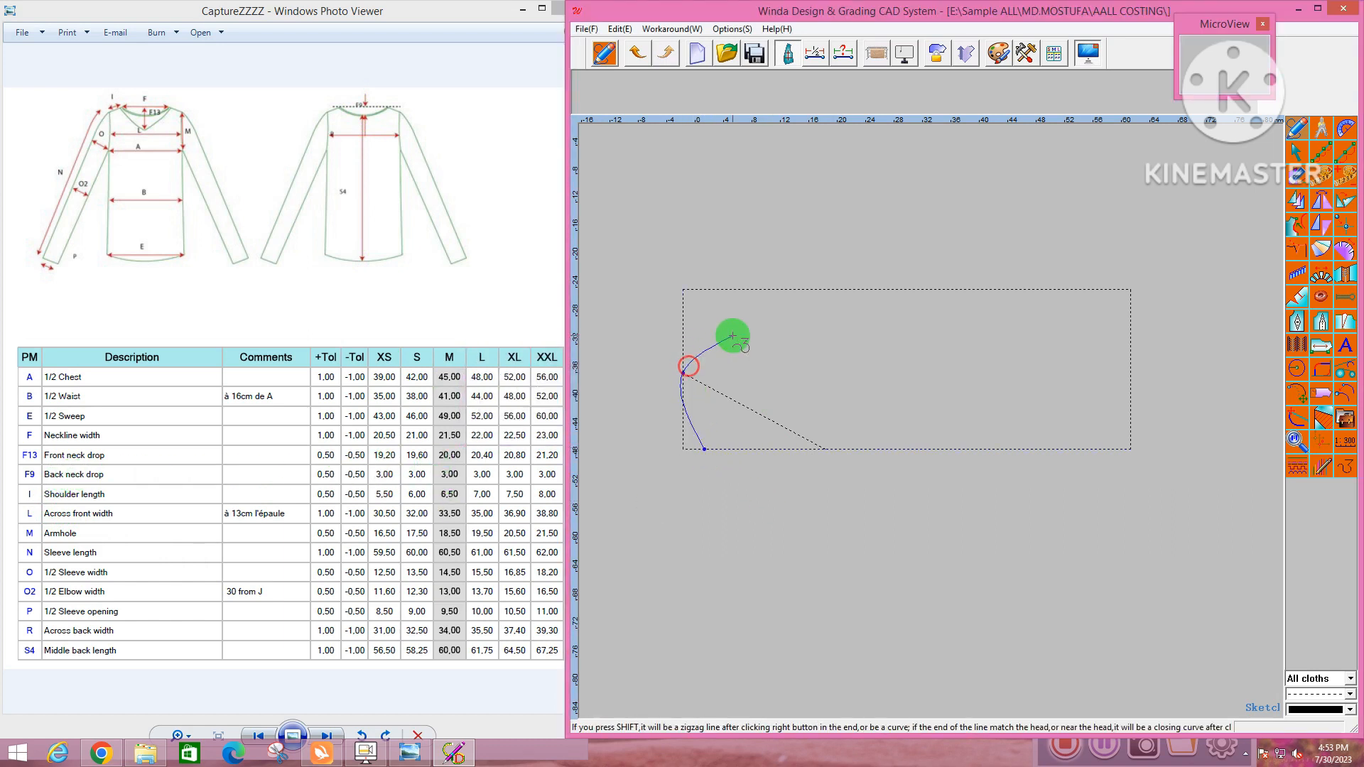
pyautogui.rightClick(730, 334)
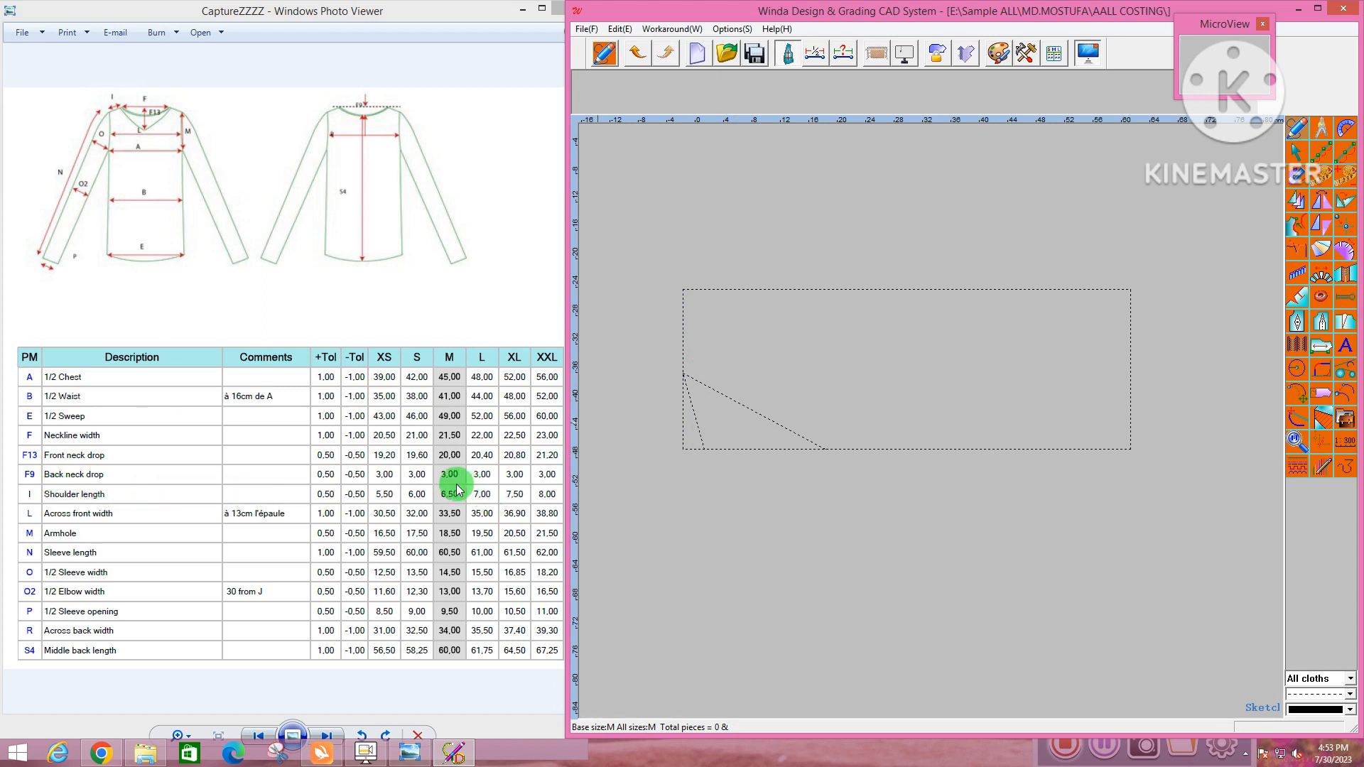
# Draw the shoulder line from the neck point with the Protractor, 6.5 cm long at an angle of -20 degrees
pyautogui.click(1344, 128)
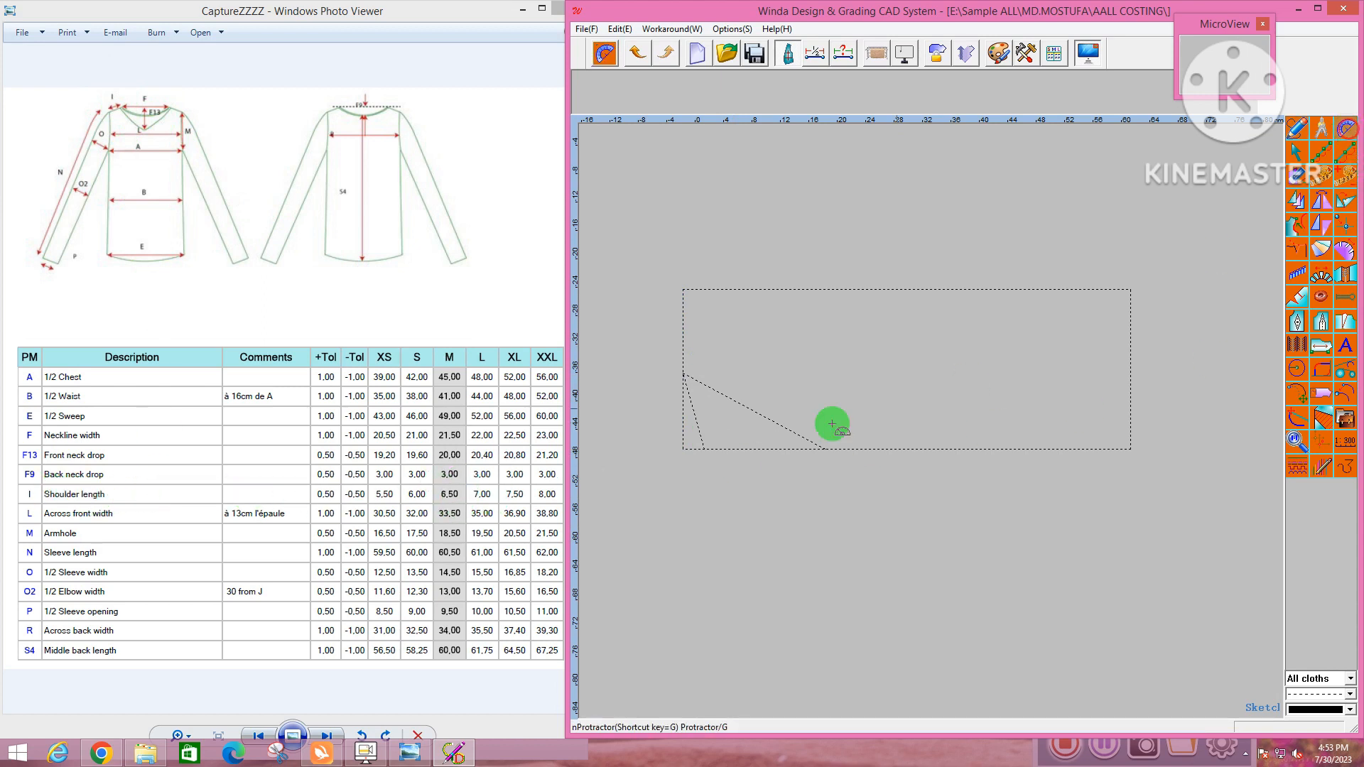
pyautogui.click(682, 374)
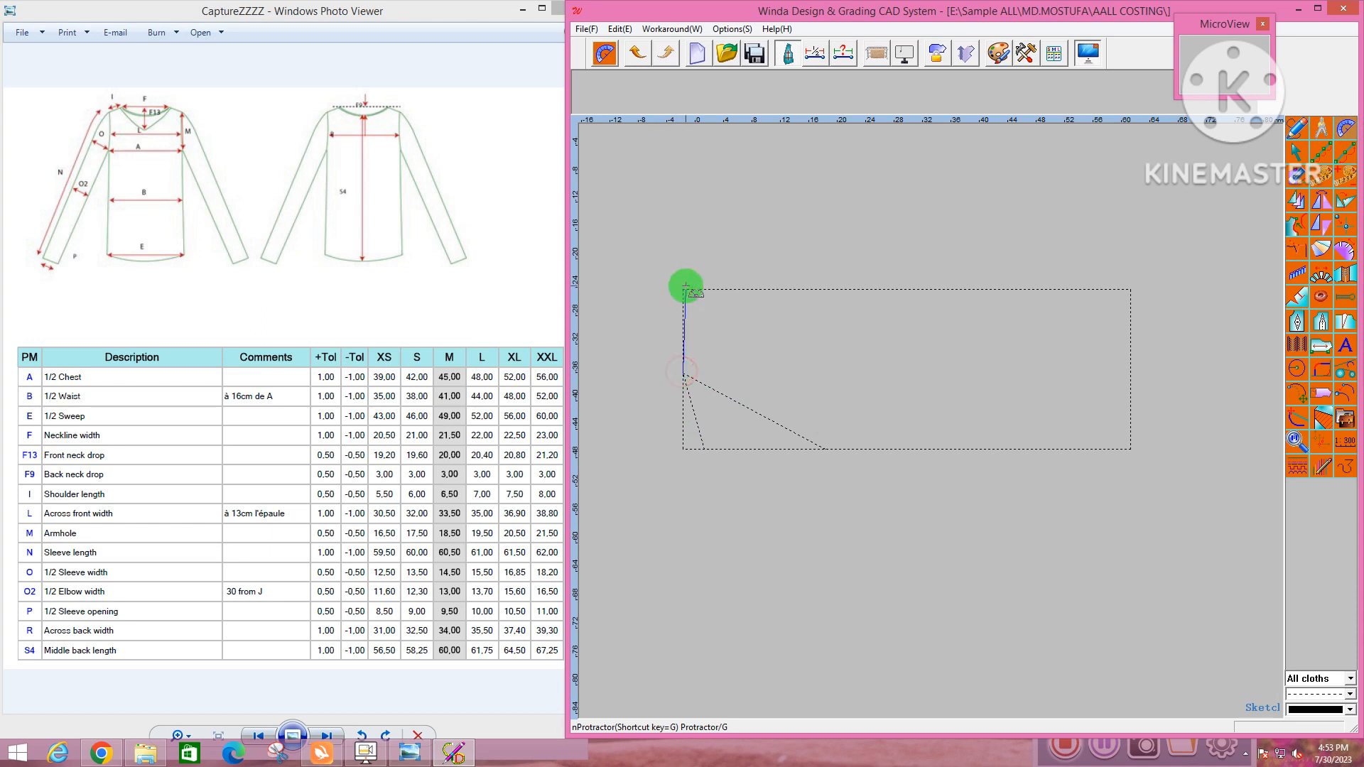
pyautogui.click(684, 288)
pyautogui.write('6.5')
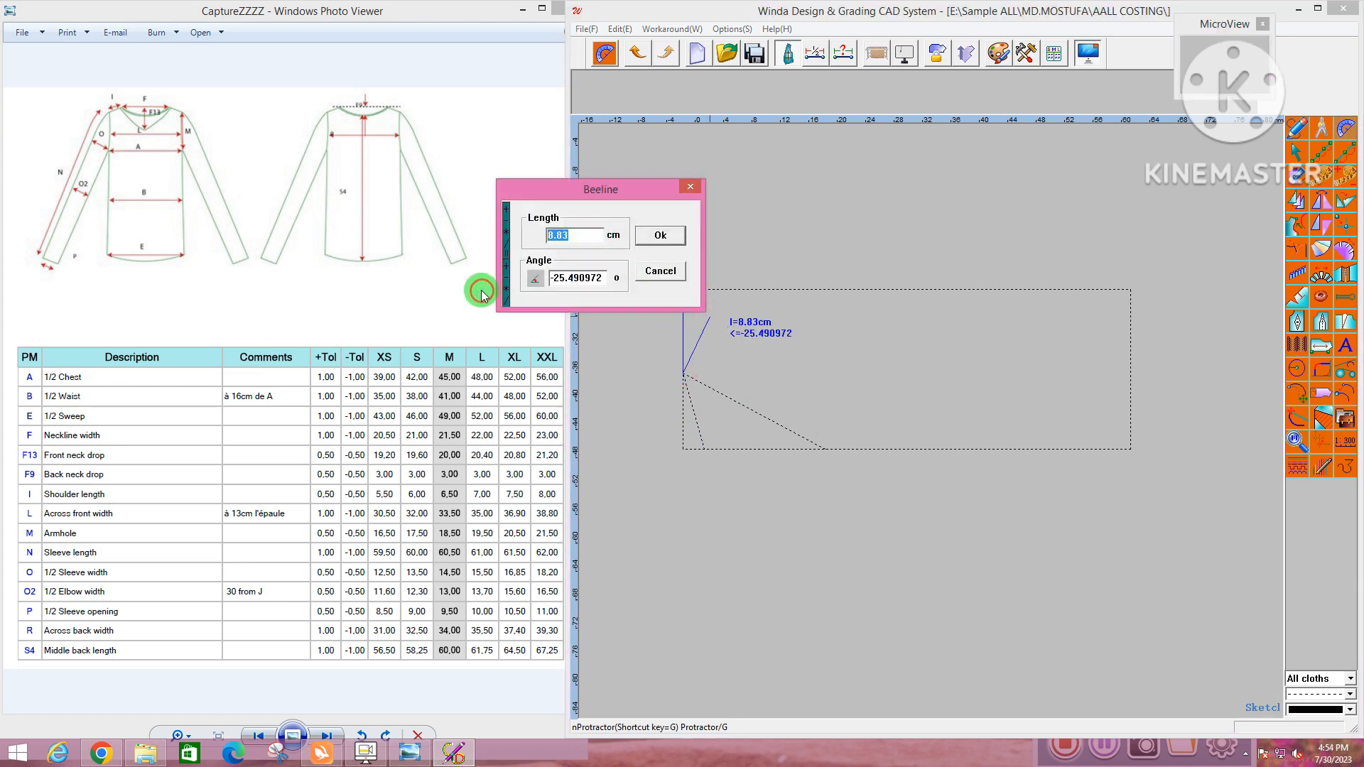
pyautogui.doubleClick(561, 279)
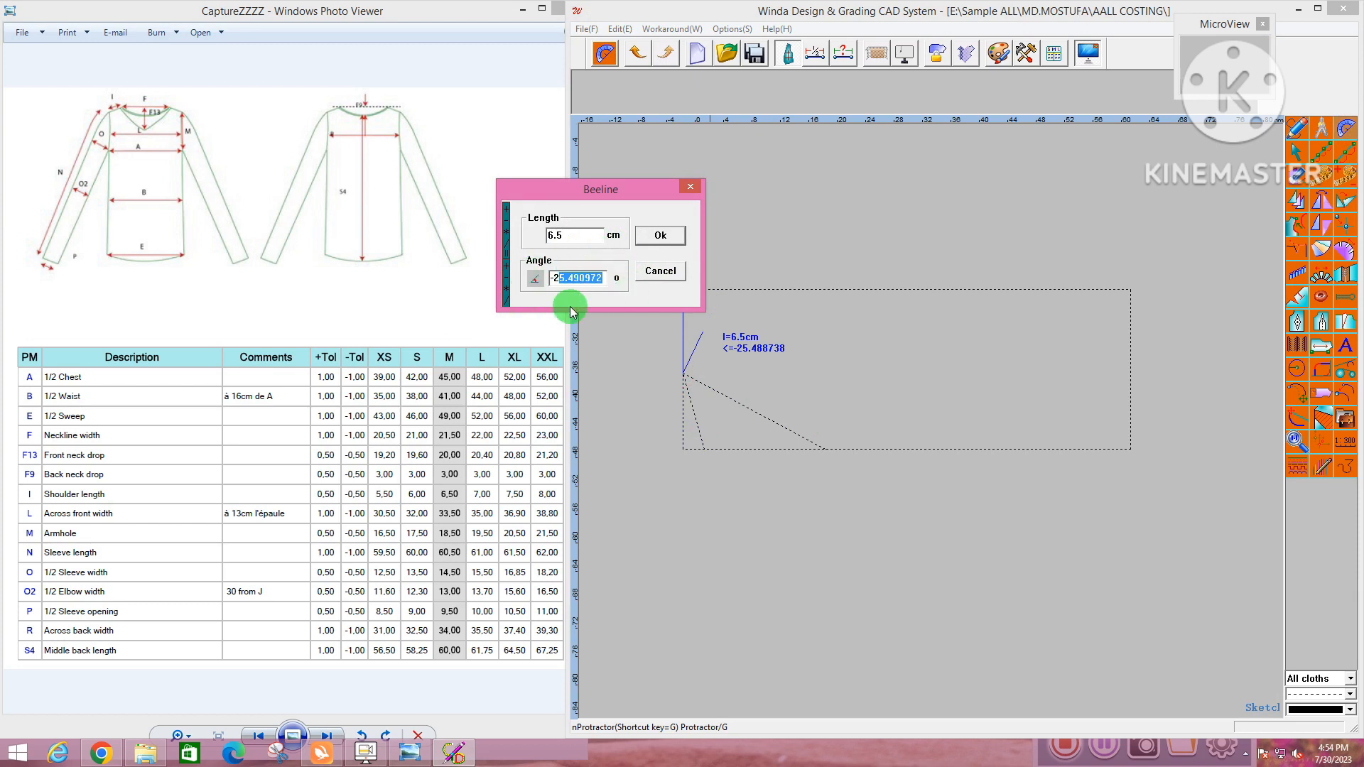
pyautogui.write('-20')
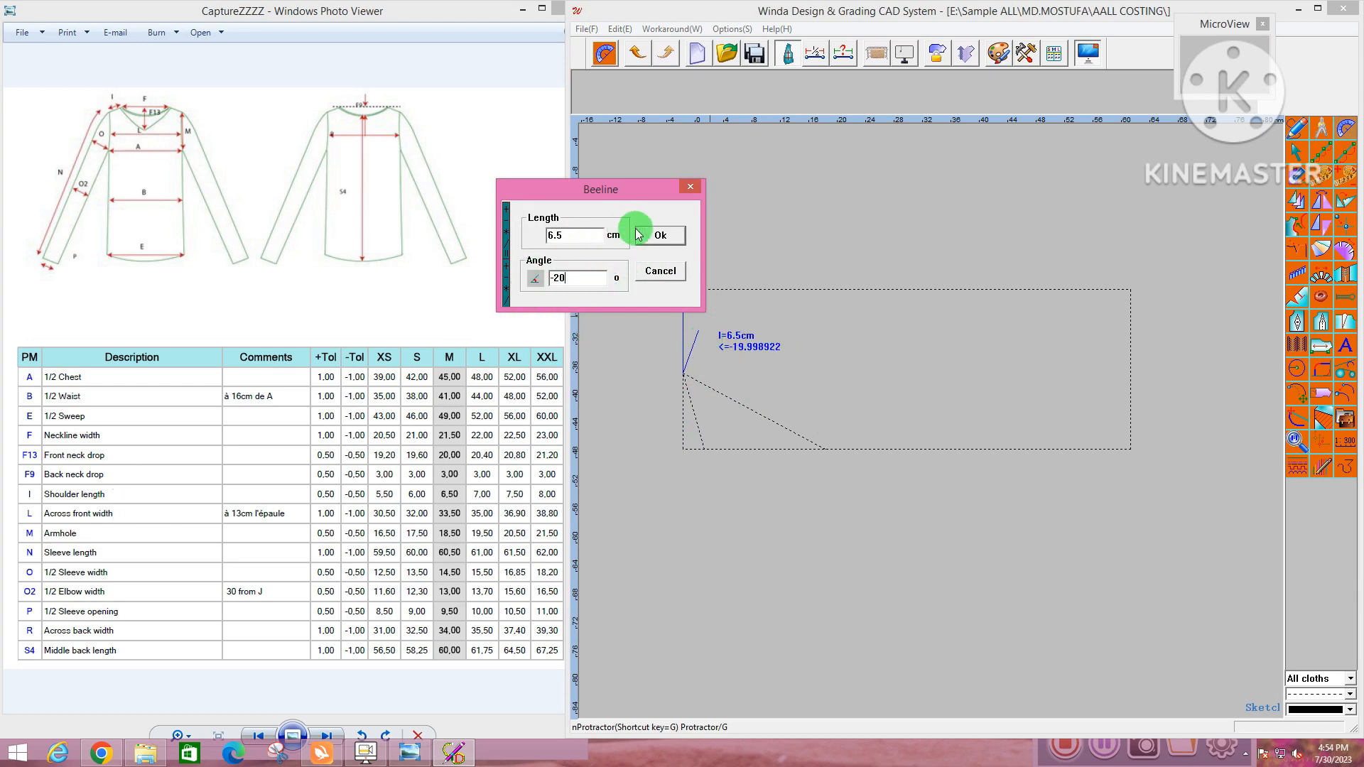
pyautogui.click(664, 235)
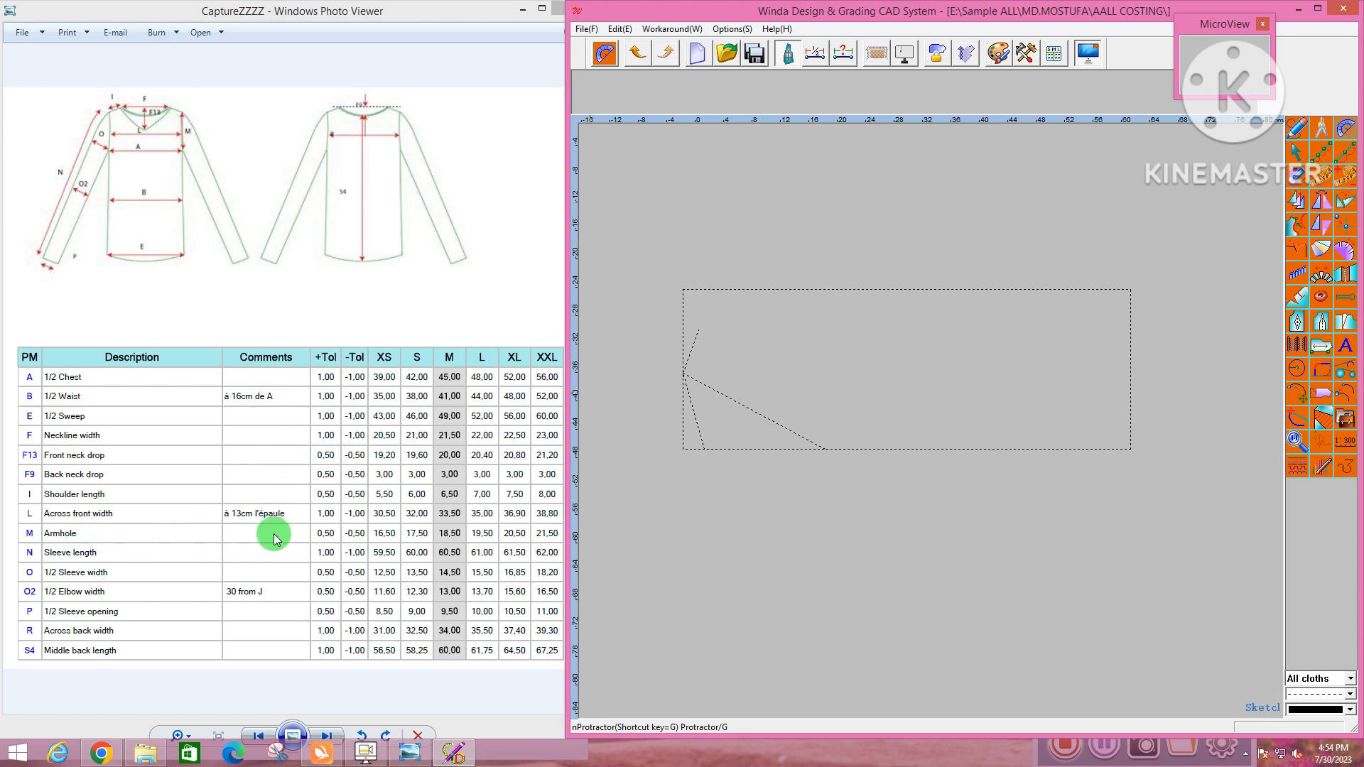
# Draw an 18.5 cm armhole line with the Compasses from the shoulder's outer end to the rectangle's upper edge
pyautogui.click(1320, 128)
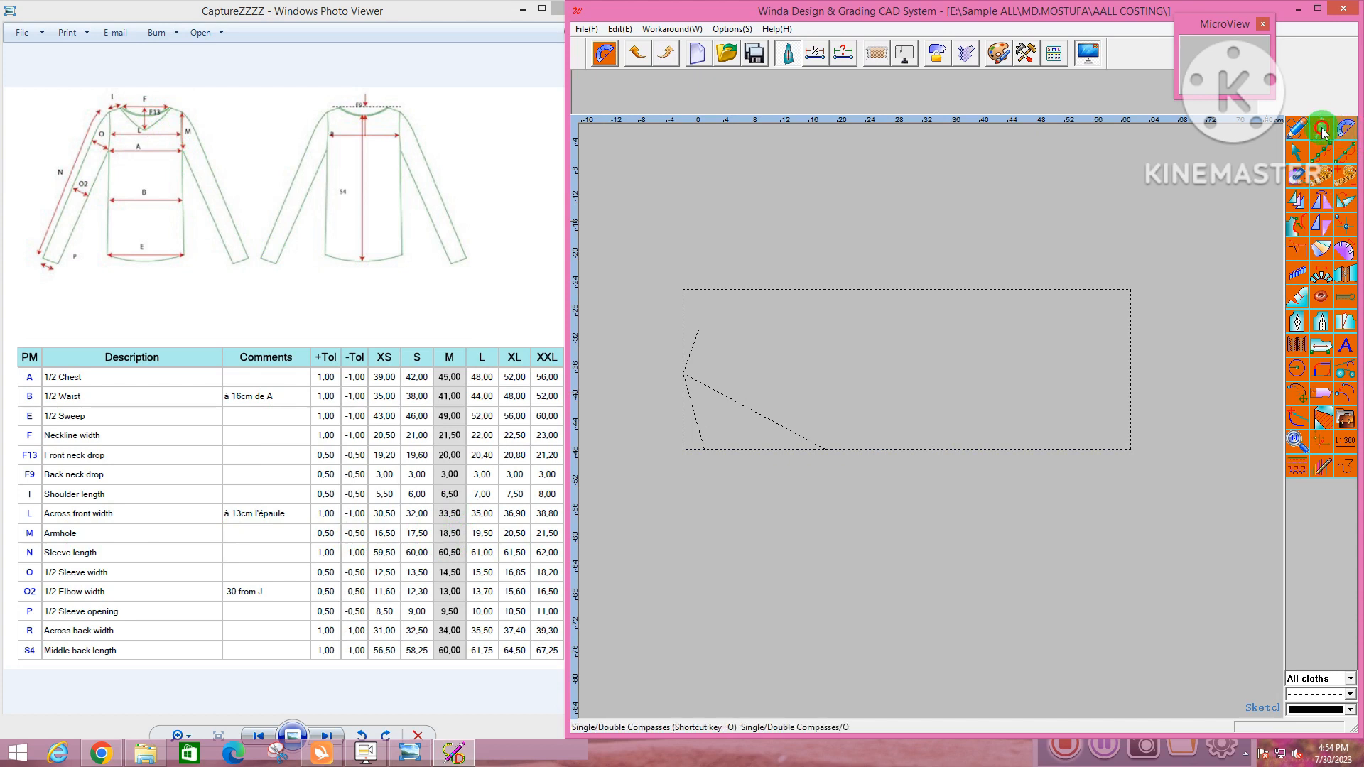
pyautogui.click(699, 329)
pyautogui.click(797, 289)
pyautogui.write('18.5')
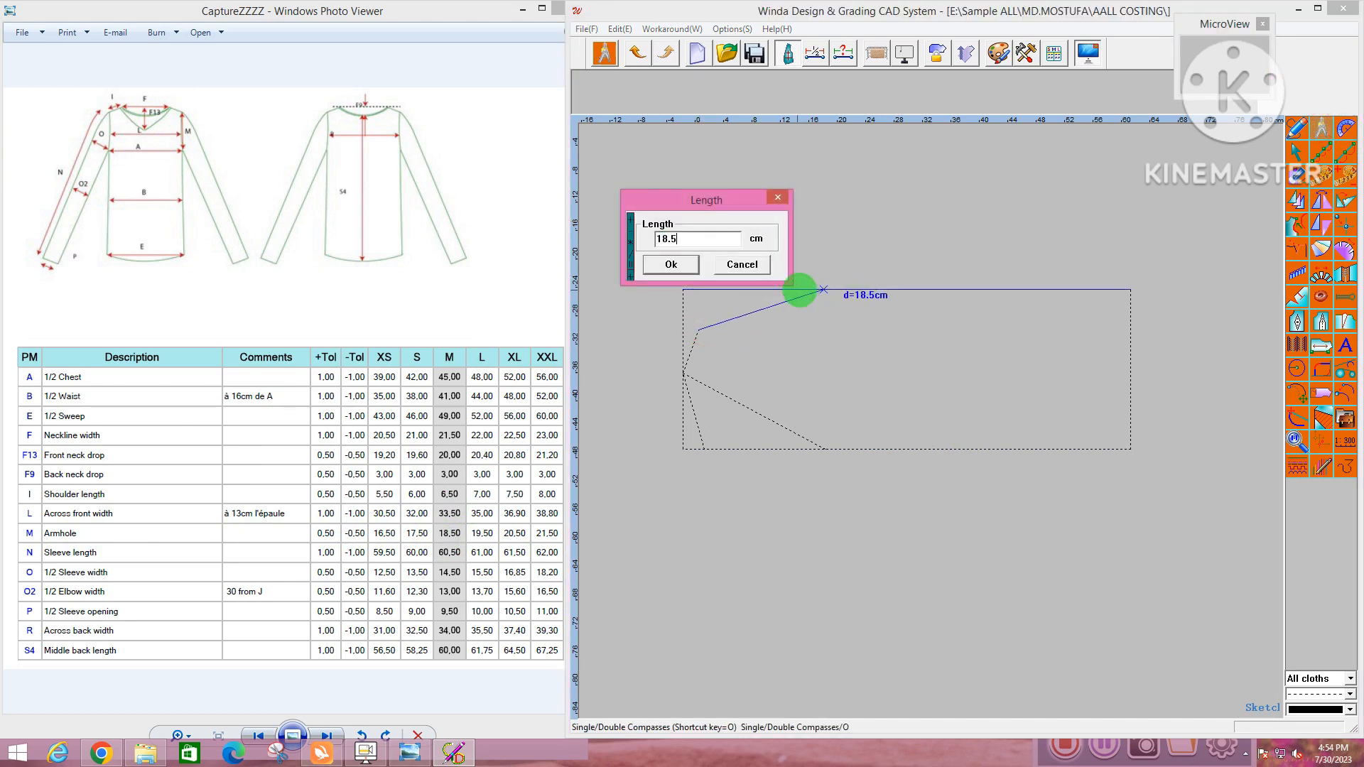
pyautogui.press('Return')
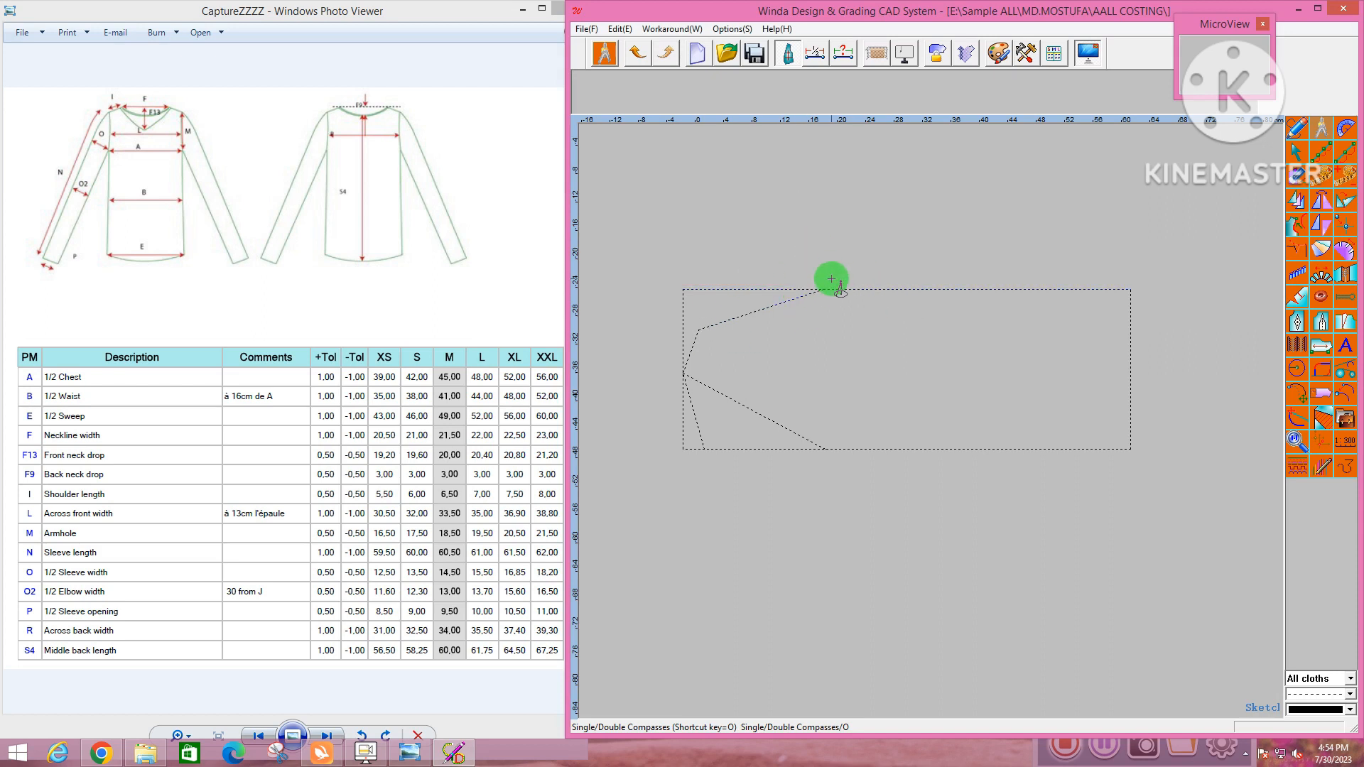
# Draw a vertical chest line from the armhole's end on the upper edge down to the rectangle's lower edge
pyautogui.press('f')
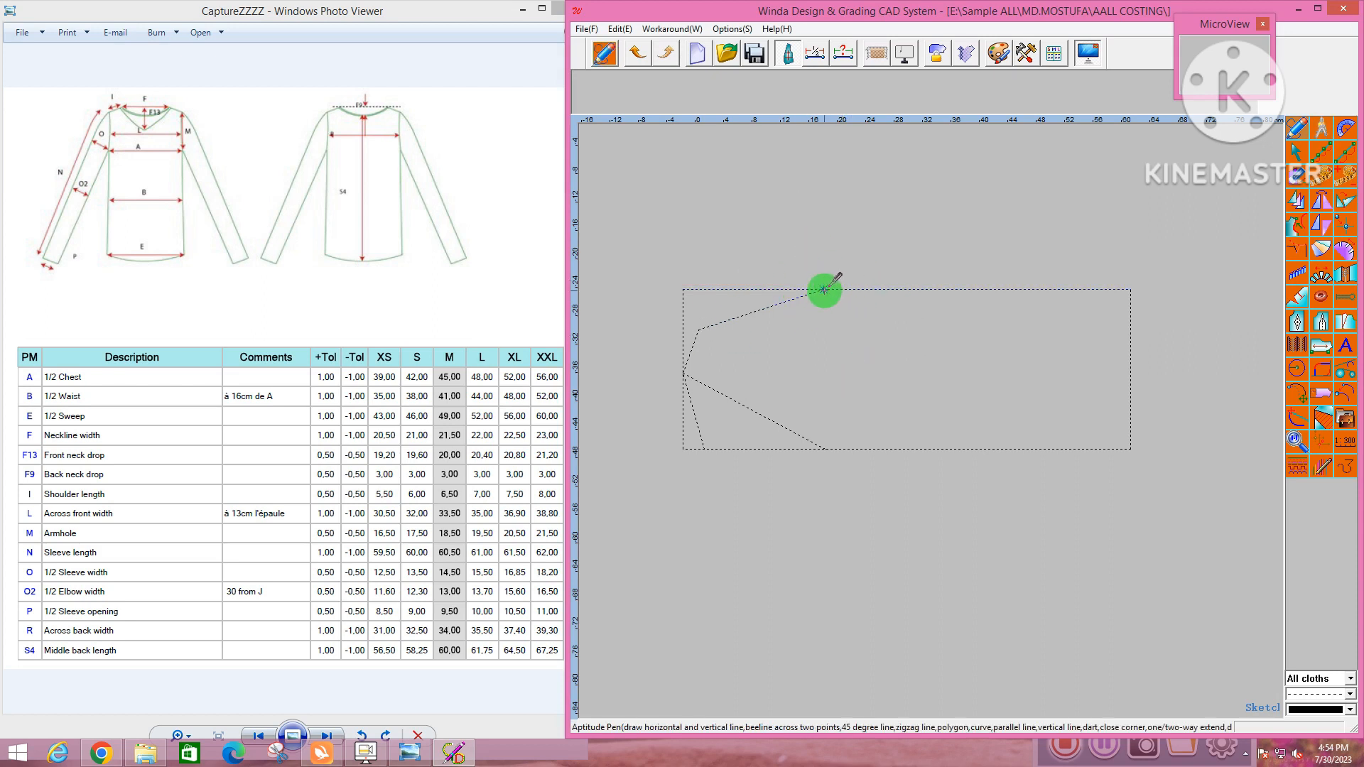
pyautogui.click(824, 291)
pyautogui.rightClick(832, 400)
pyautogui.click(839, 448)
pyautogui.scroll(5, 832, 441)
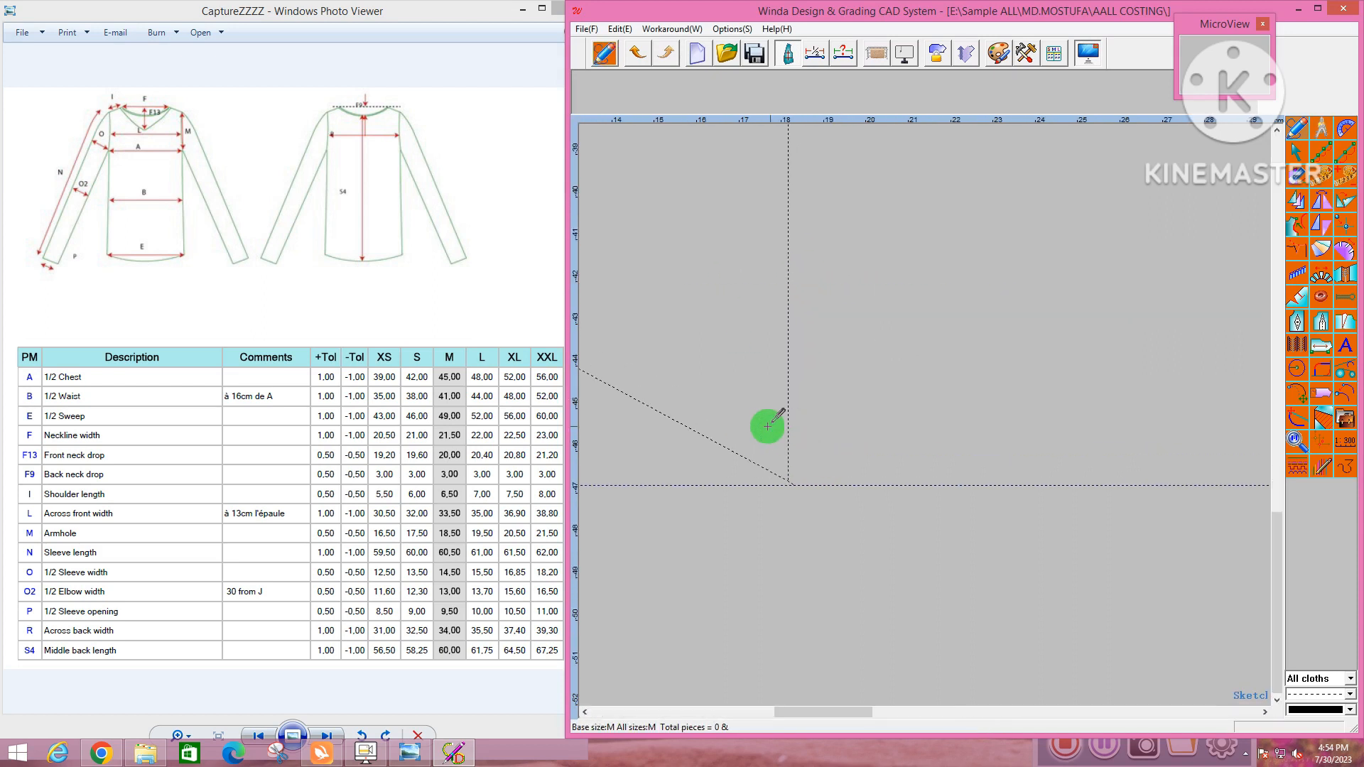
pyautogui.scroll(5, 795, 469)
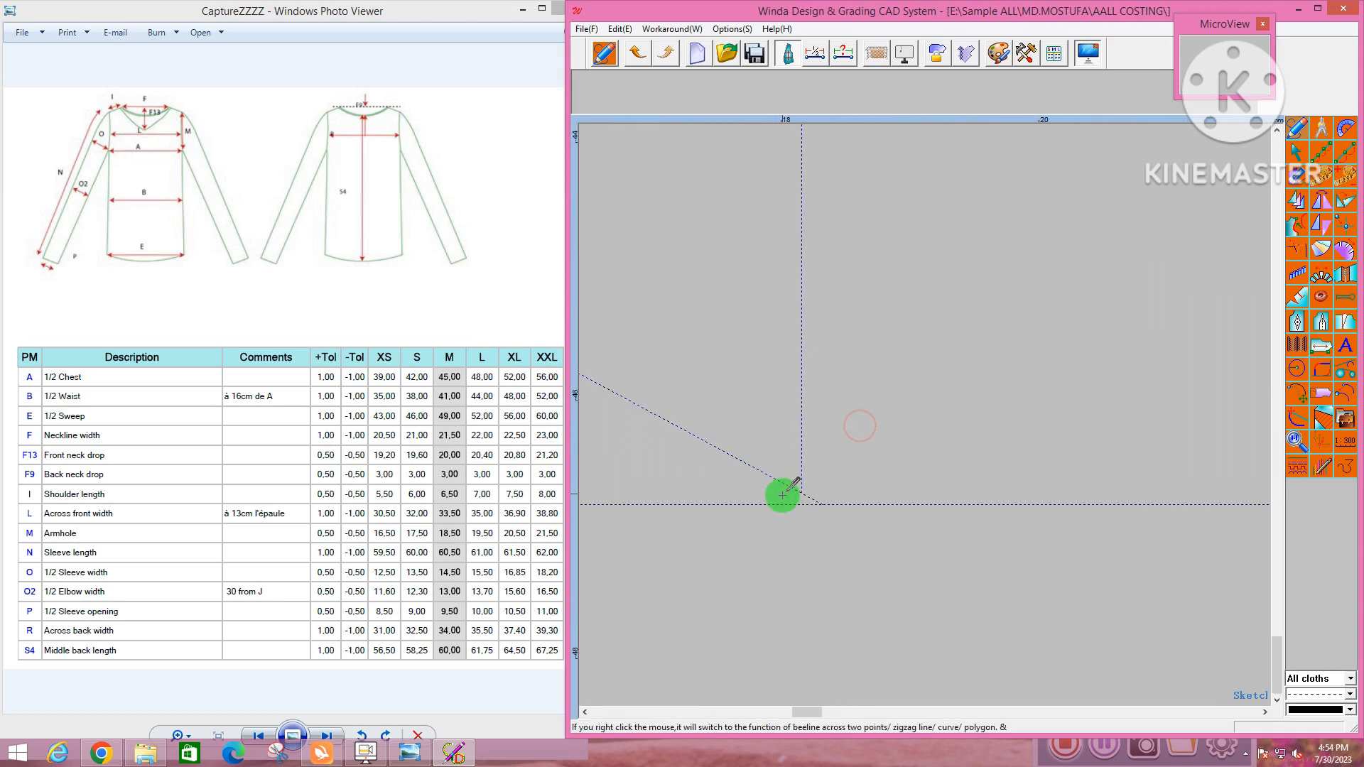
# Bend the straight front neck line into a curve running from the neck point to the chest line's lower end
pyautogui.scroll(-8, 783, 503)
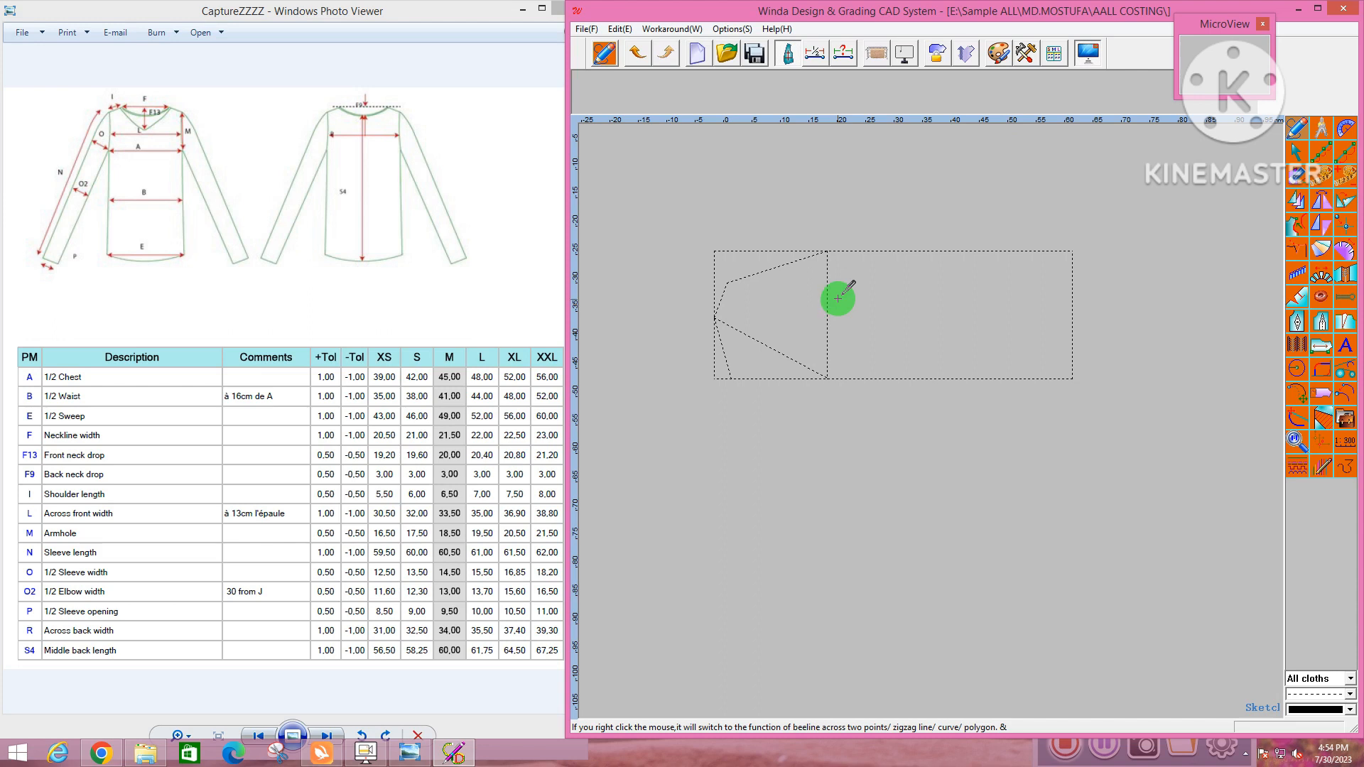
pyautogui.scroll(1, 838, 298)
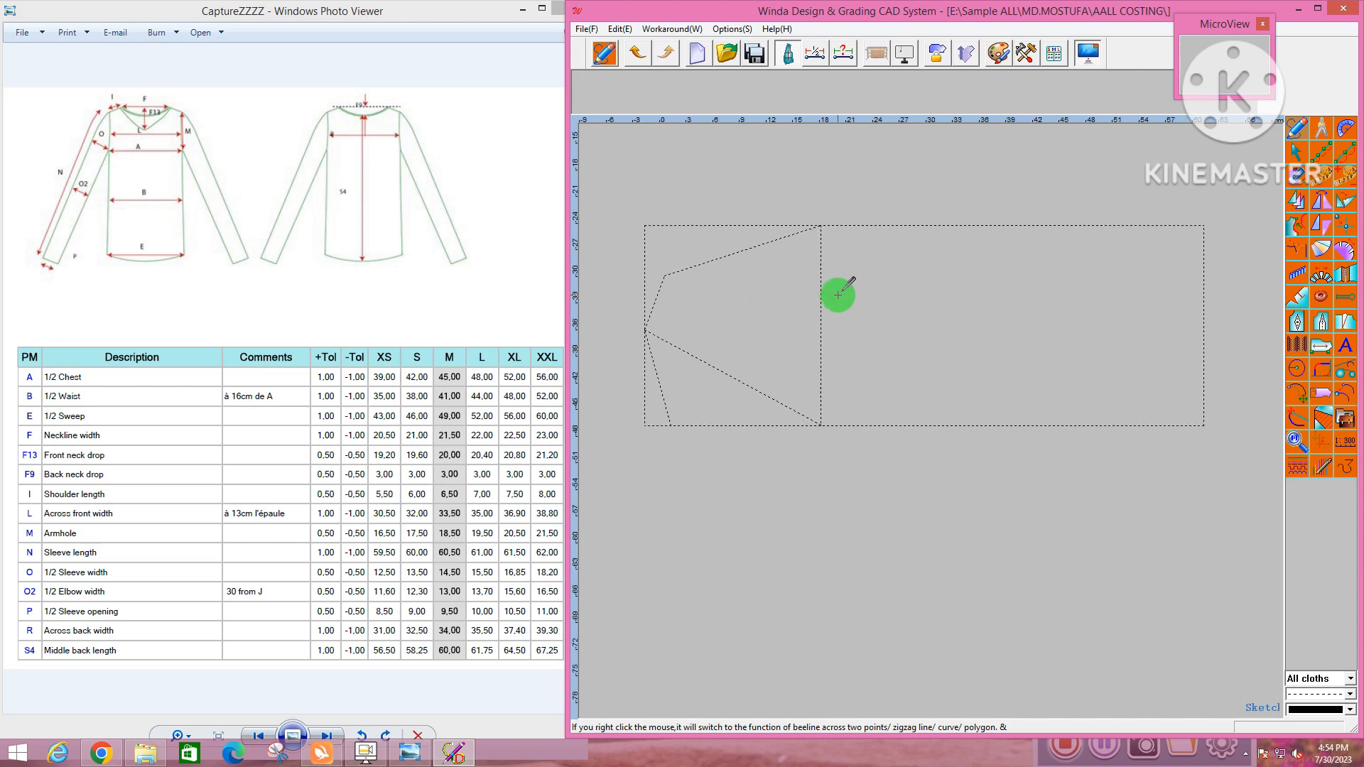
pyautogui.scroll(1, 725, 374)
pyautogui.click(725, 375)
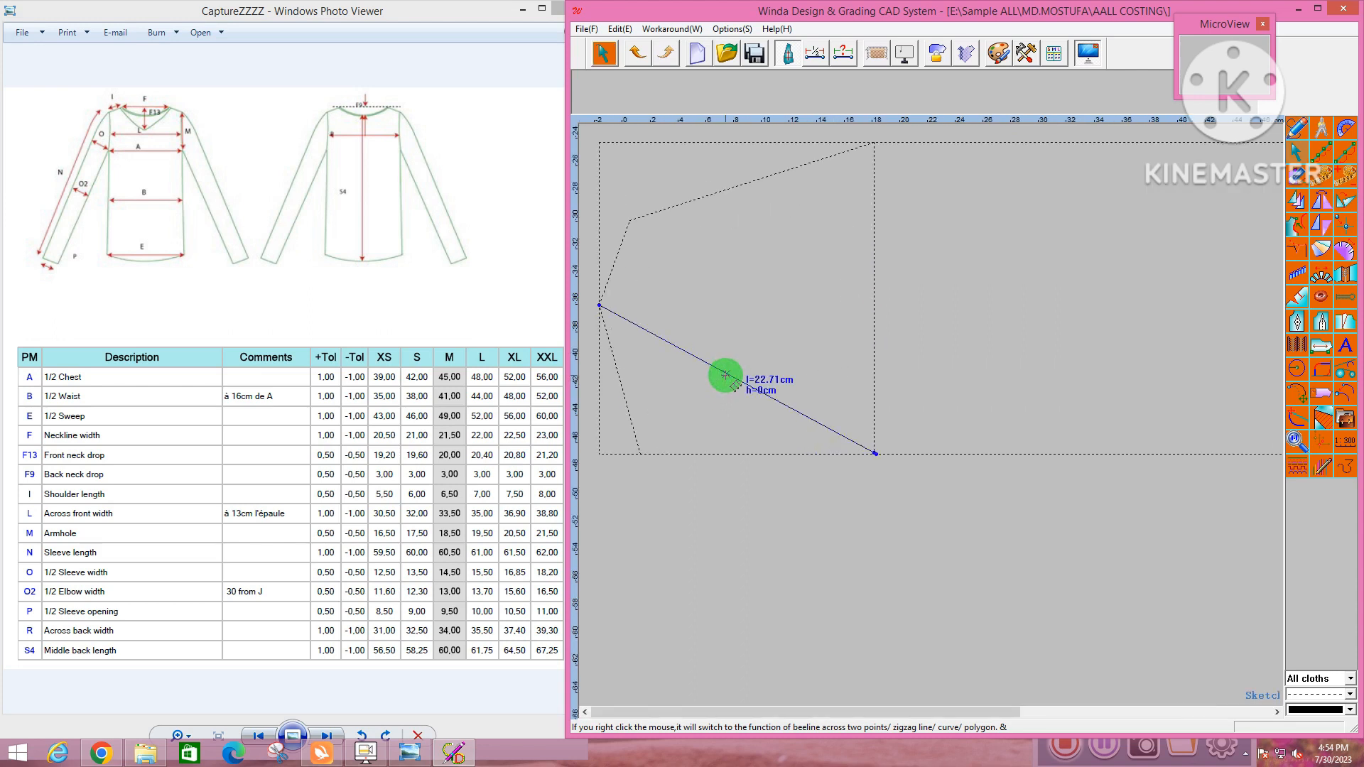
pyautogui.click(850, 424)
pyautogui.scroll(5, 870, 444)
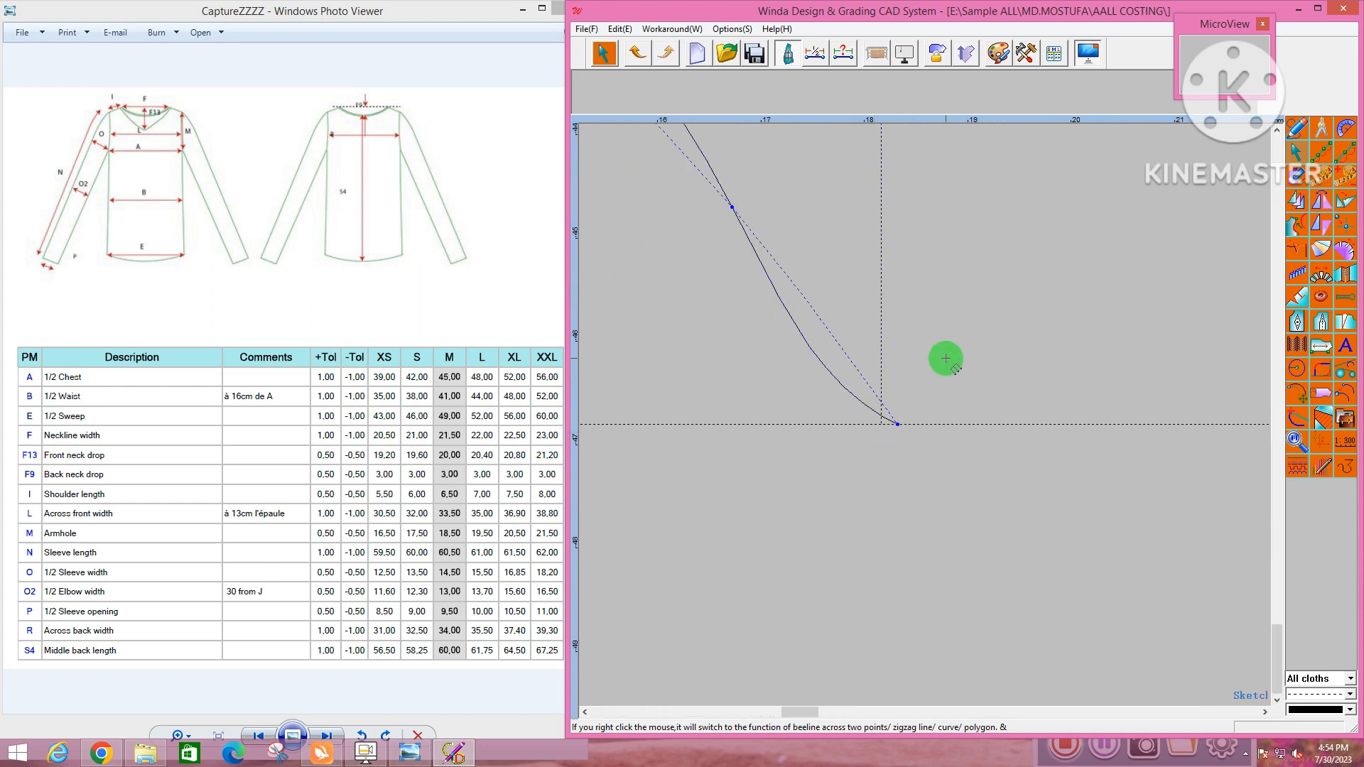
pyautogui.scroll(-5, 946, 360)
pyautogui.scroll(4, 934, 458)
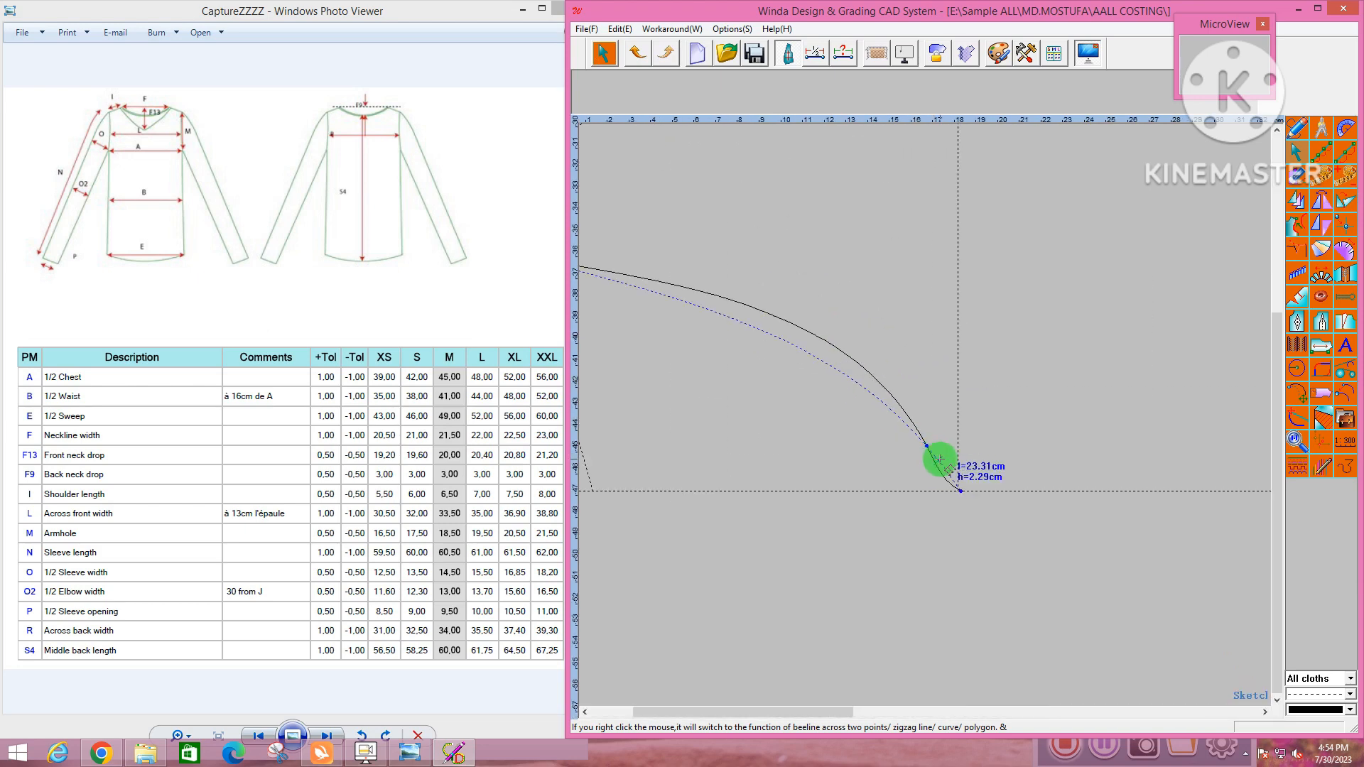
pyautogui.scroll(-3, 928, 446)
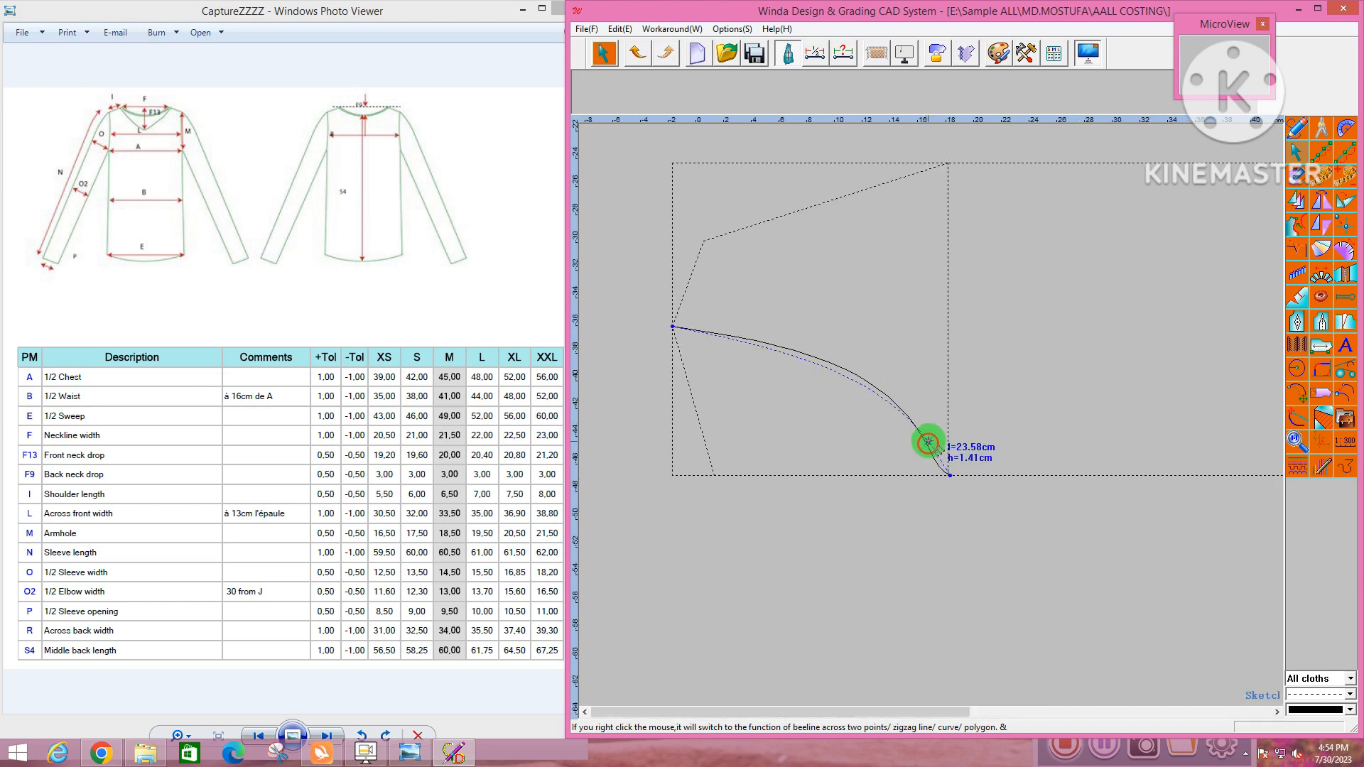
pyautogui.click(920, 438)
pyautogui.rightClick(889, 431)
# Shape the straight back neck line into a rounded curve between the neck point and the rectangle's lower edge
pyautogui.scroll(-3, 831, 362)
pyautogui.scroll(4, 829, 366)
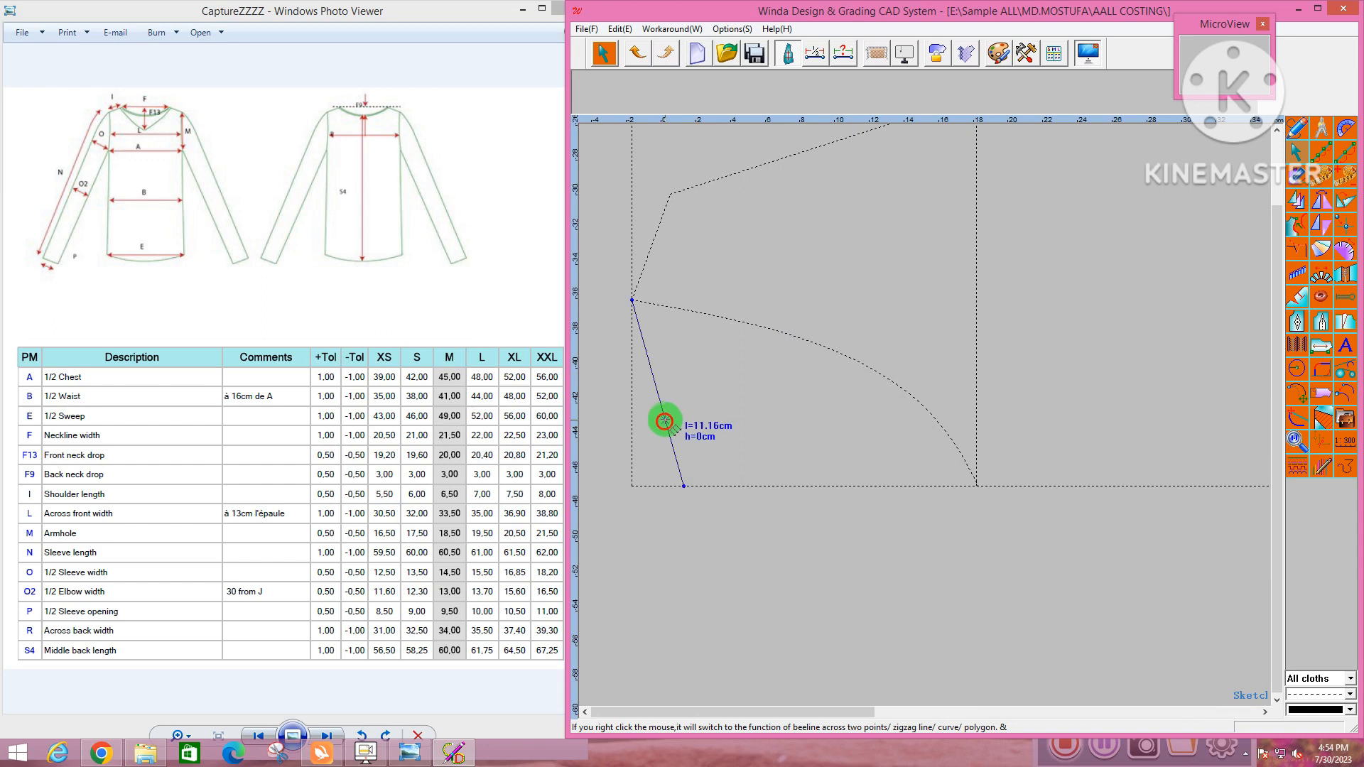
pyautogui.click(664, 421)
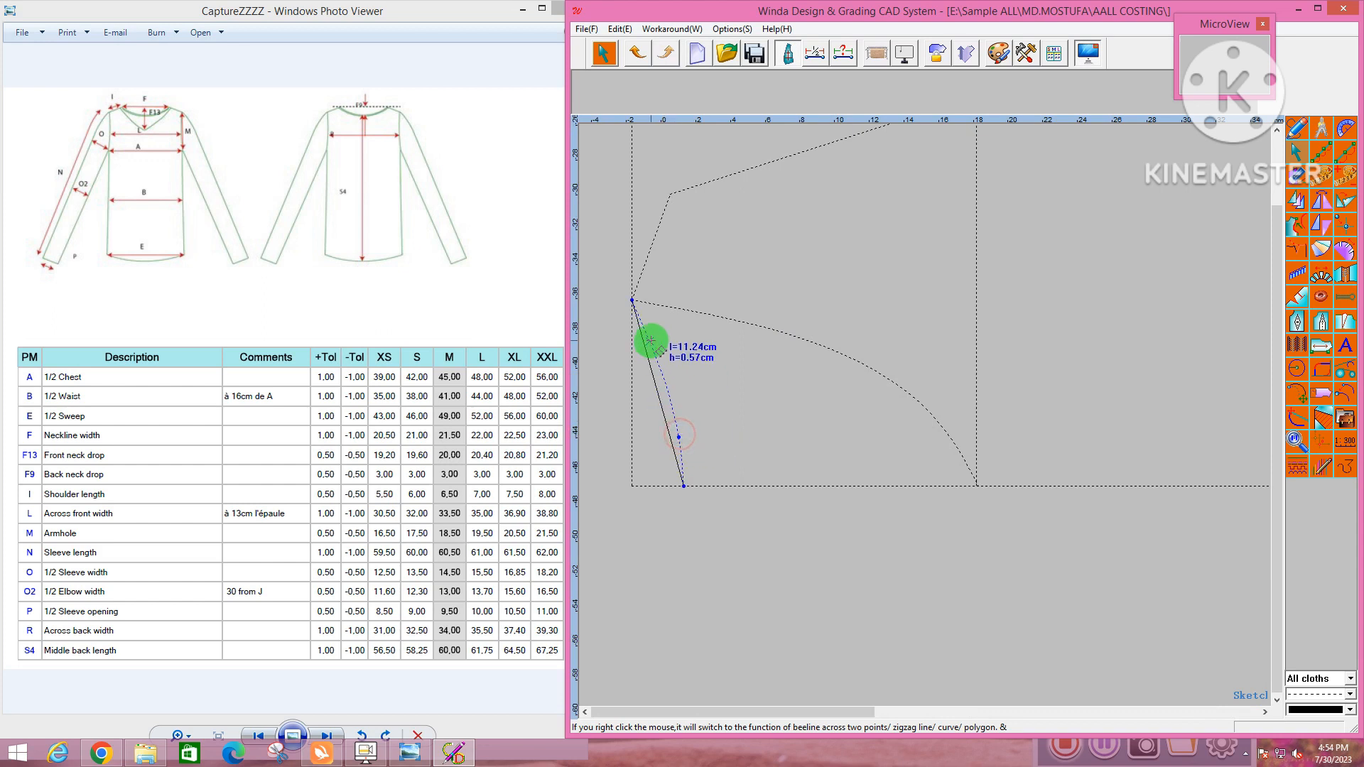
pyautogui.click(651, 318)
pyautogui.scroll(2, 690, 412)
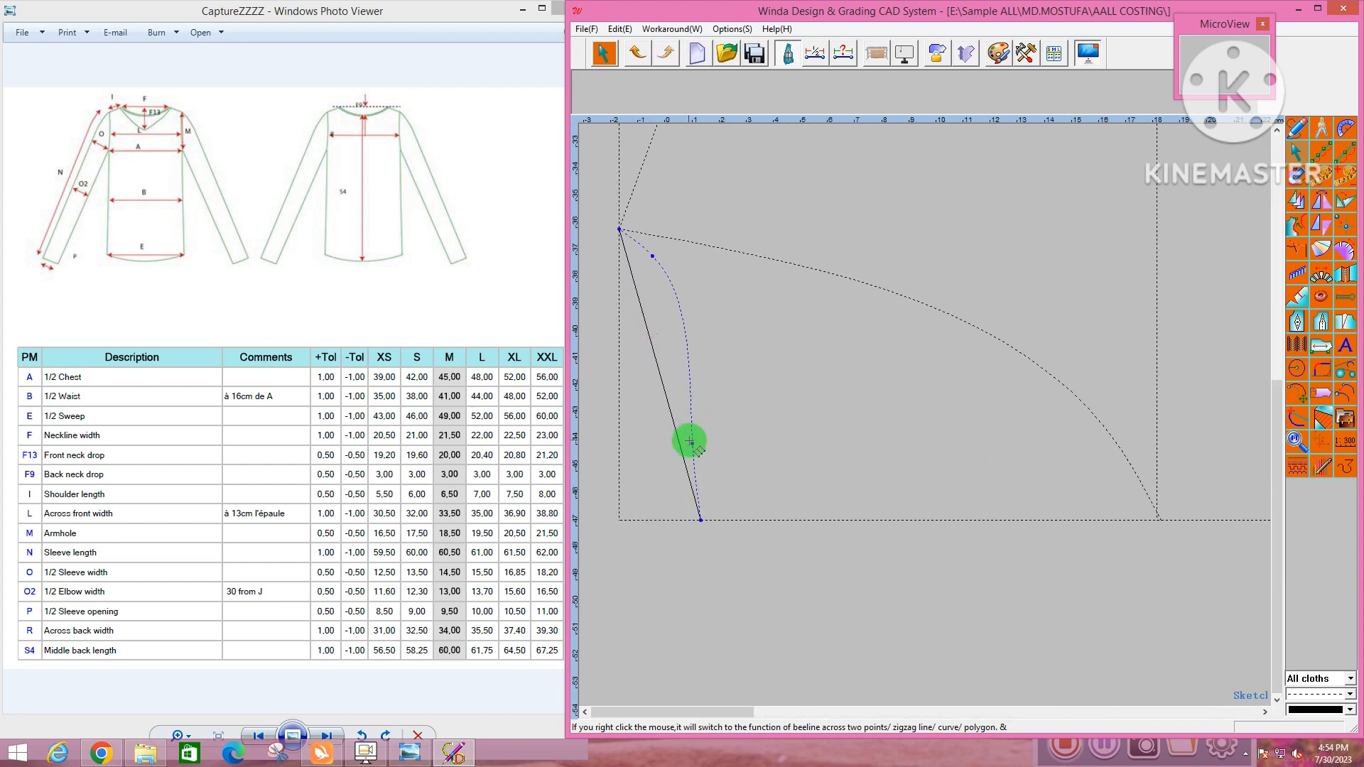
pyautogui.click(702, 405)
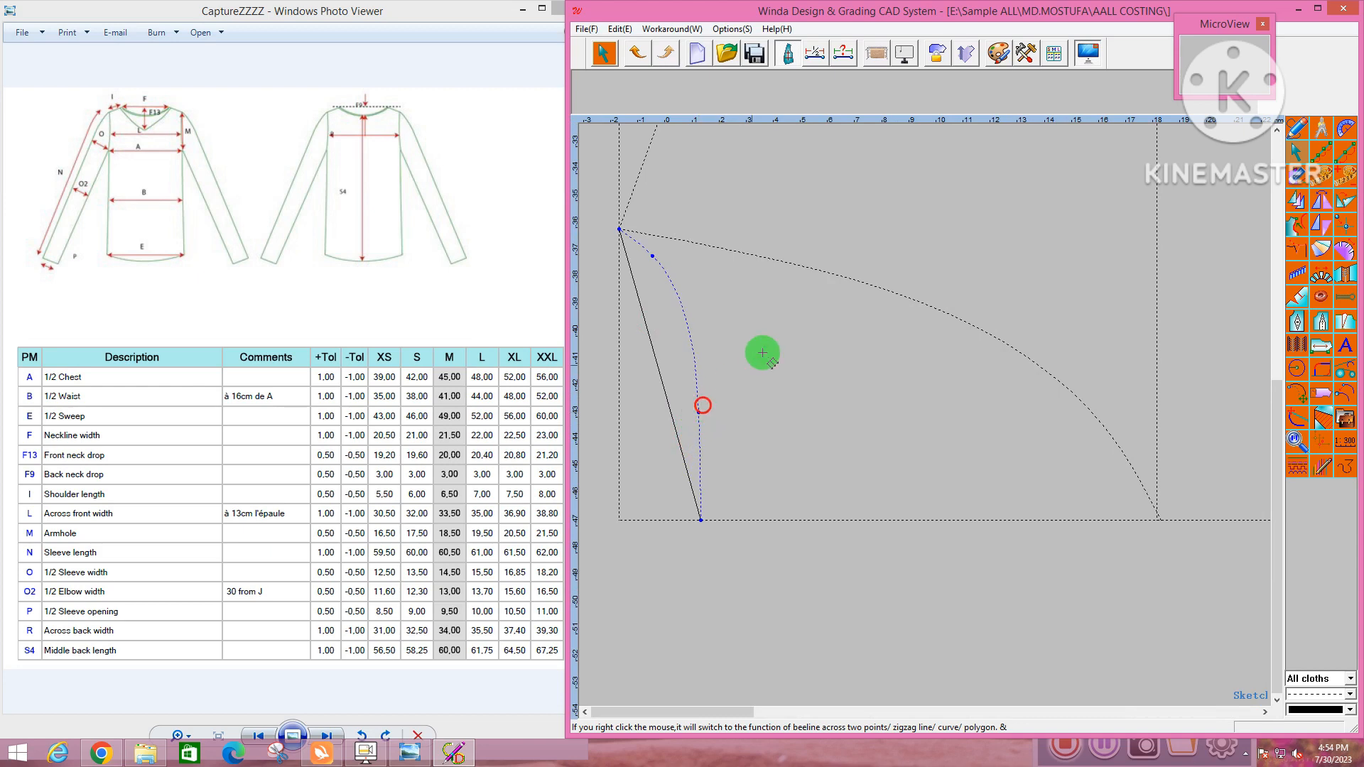
pyautogui.rightClick(762, 351)
# Refine the front neckline curve by adding a point along its middle and adjusting its lower end near the chest line
pyautogui.scroll(-5, 691, 363)
pyautogui.click(815, 385)
pyautogui.scroll(4, 792, 365)
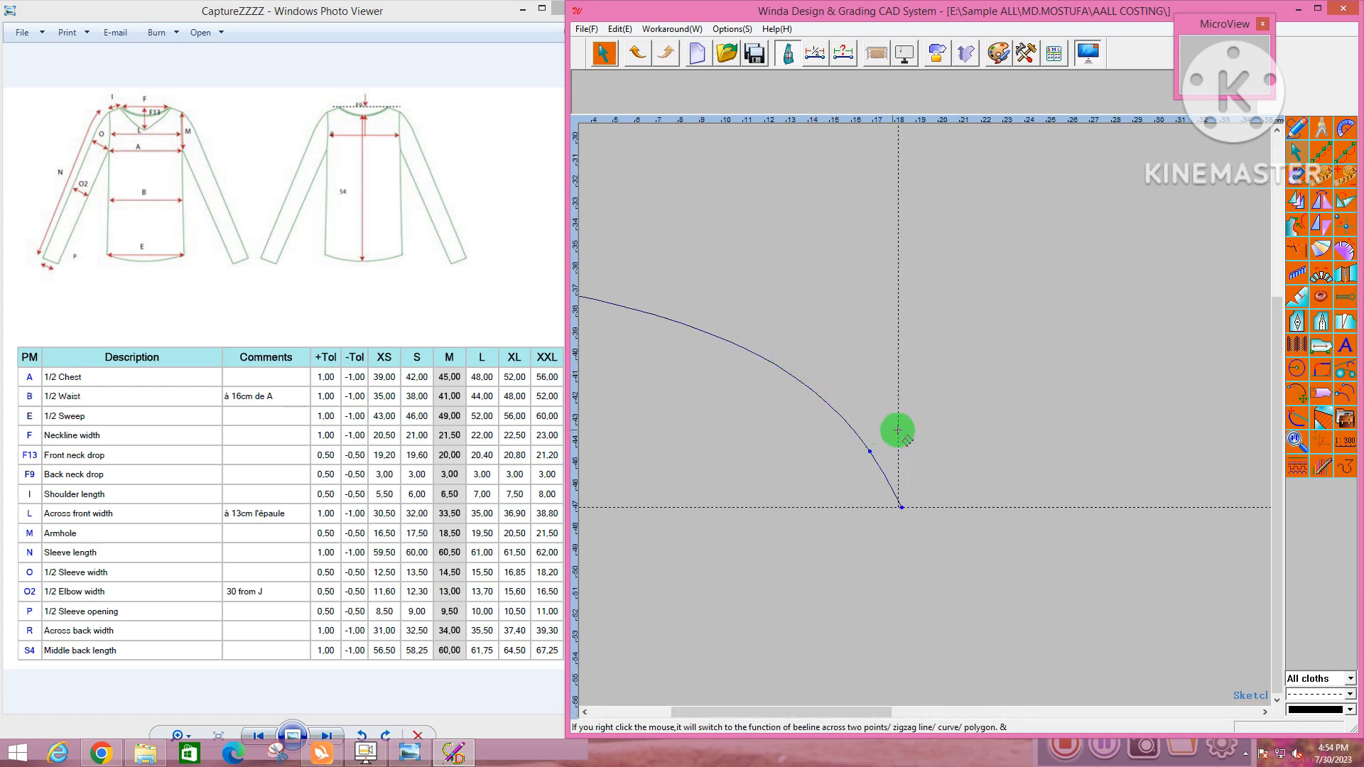
pyautogui.scroll(-2, 898, 429)
pyautogui.click(787, 372)
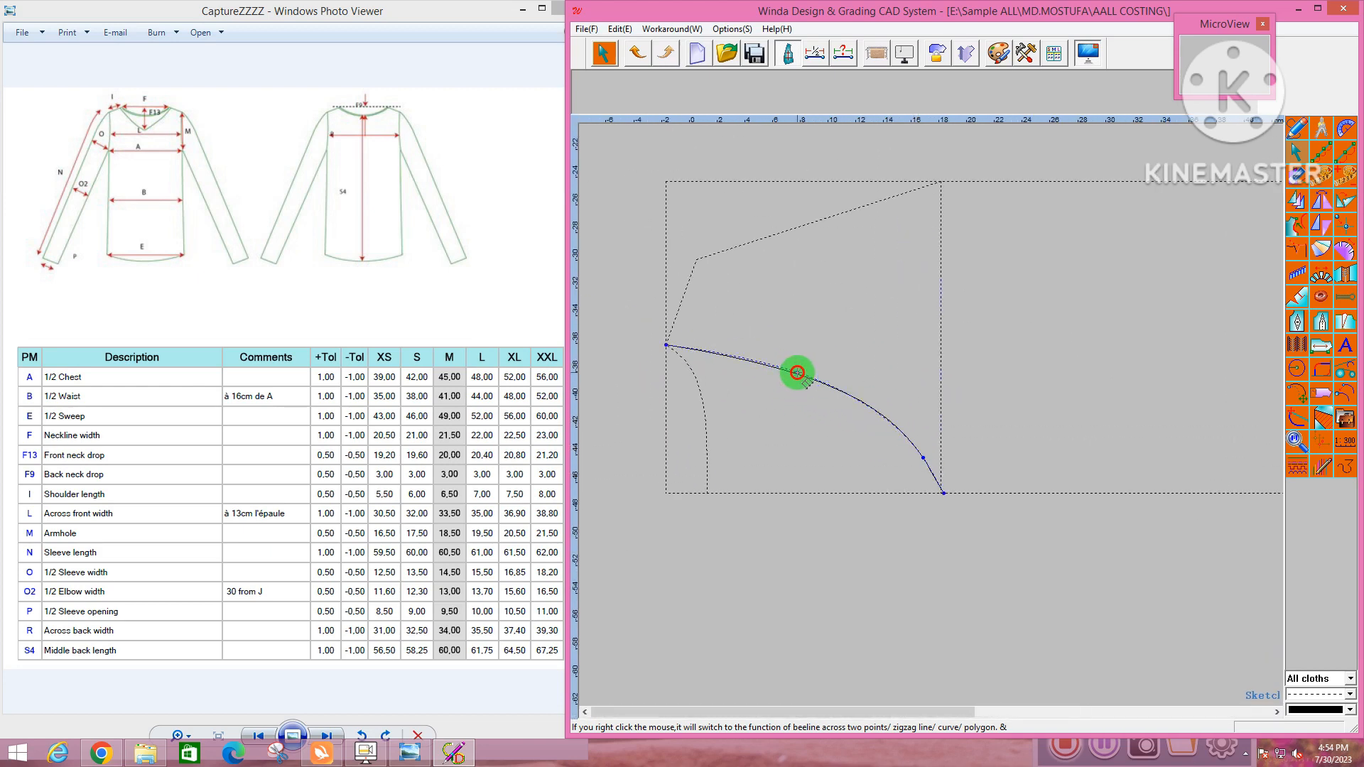
pyautogui.scroll(2, 903, 482)
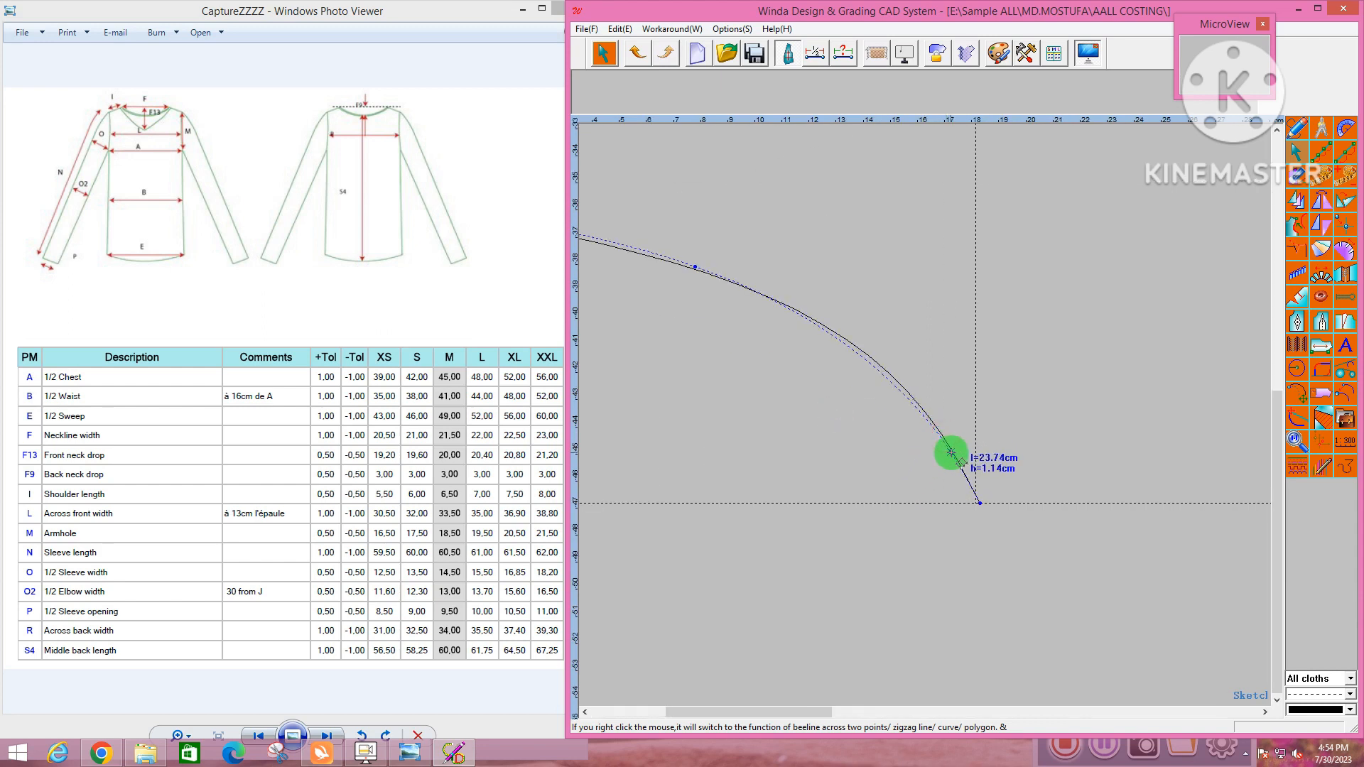
pyautogui.click(953, 455)
pyautogui.click(925, 392)
pyautogui.scroll(-7, 872, 423)
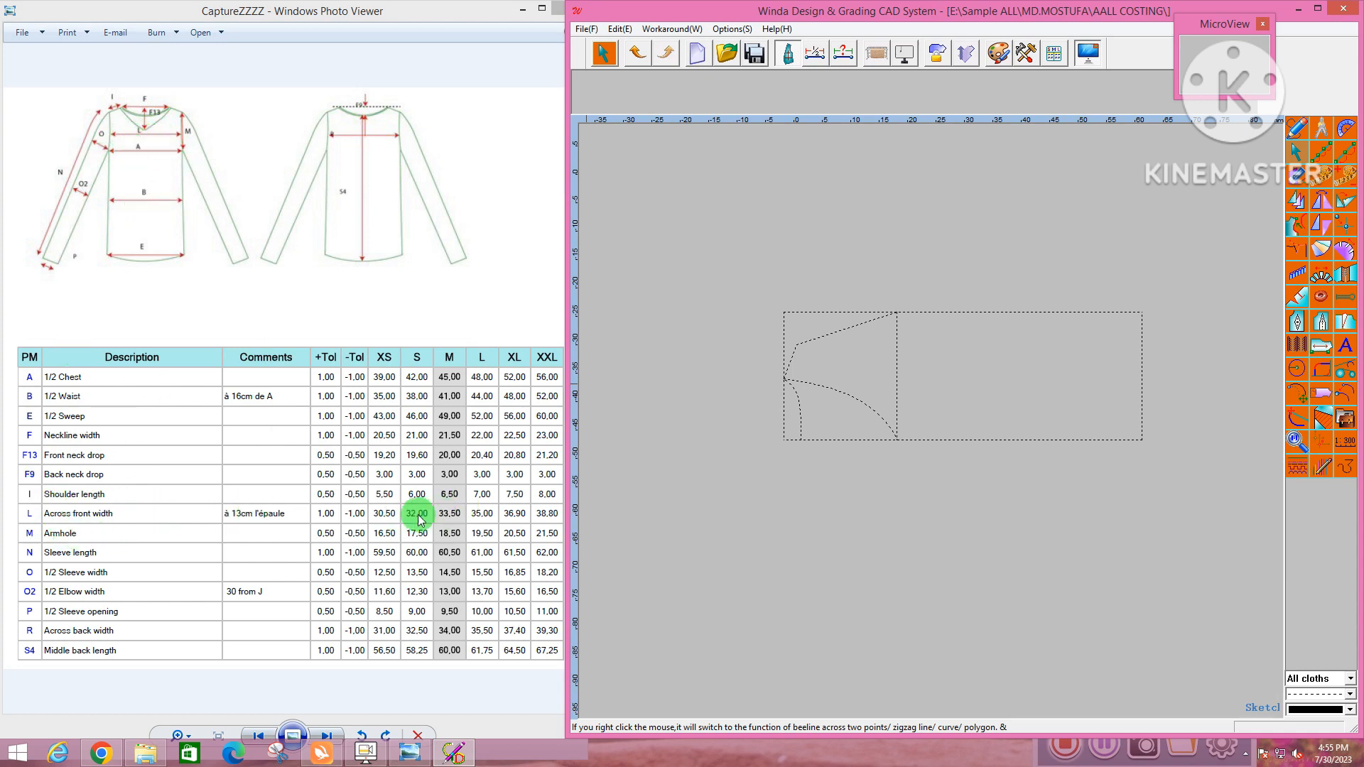
# Draw a vertical across-front guide line 13 cm from the rectangle's upper-left corner, down to its lower edge
pyautogui.rightClick(805, 301)
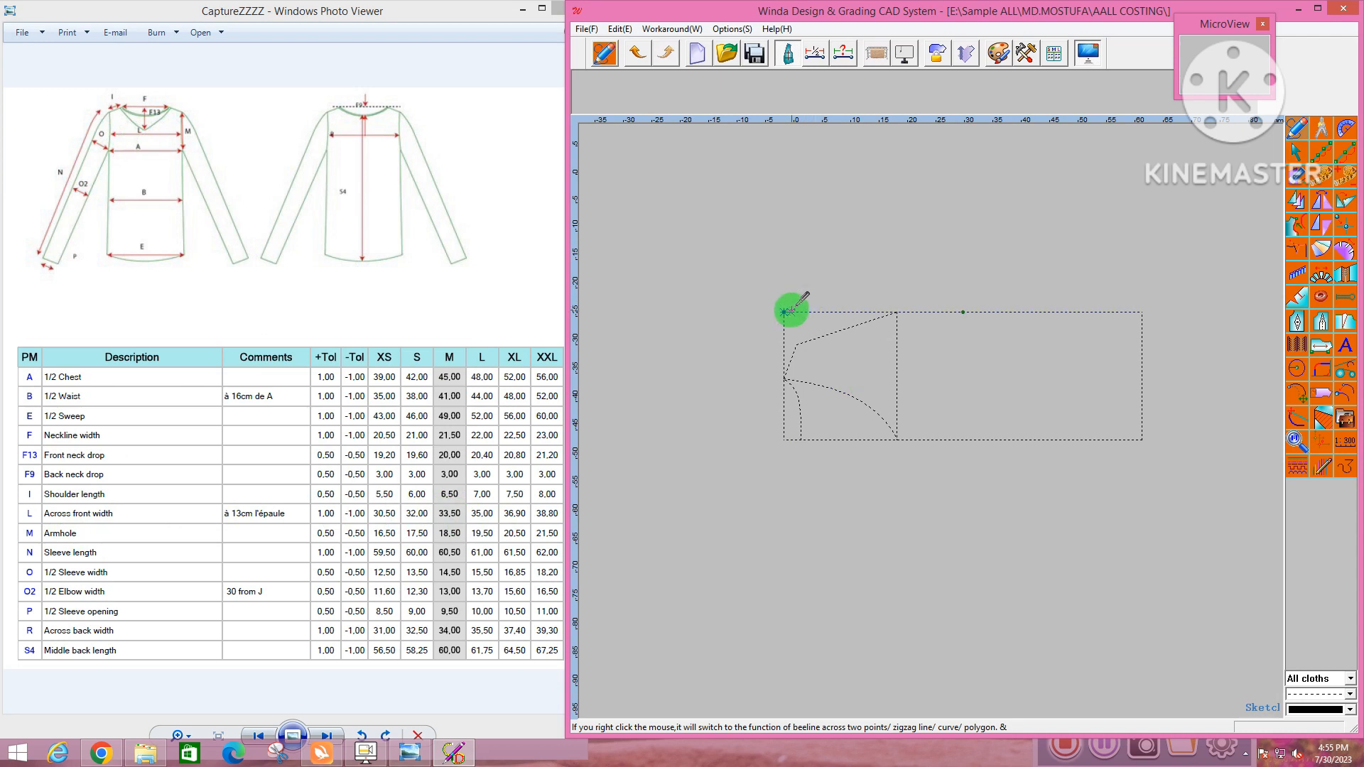
pyautogui.click(784, 311)
pyautogui.write('13')
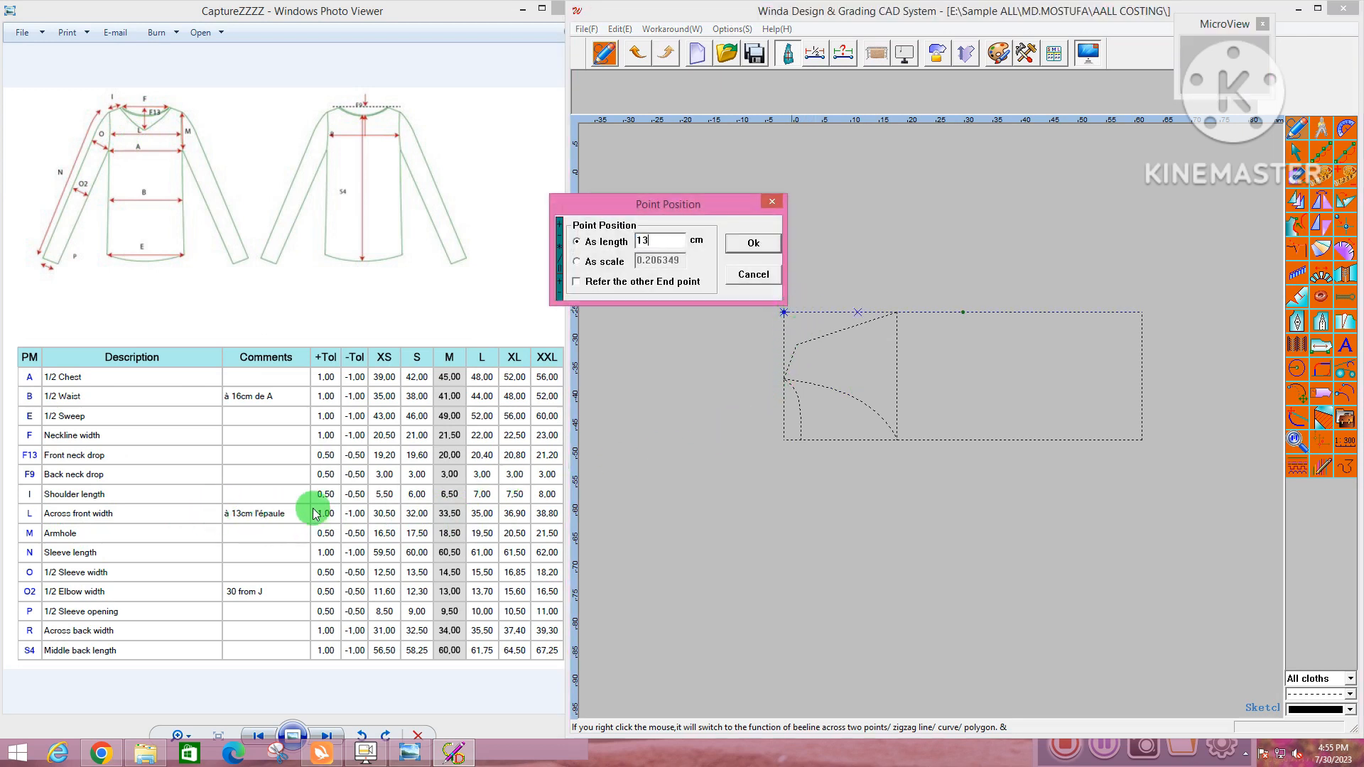
pyautogui.click(753, 243)
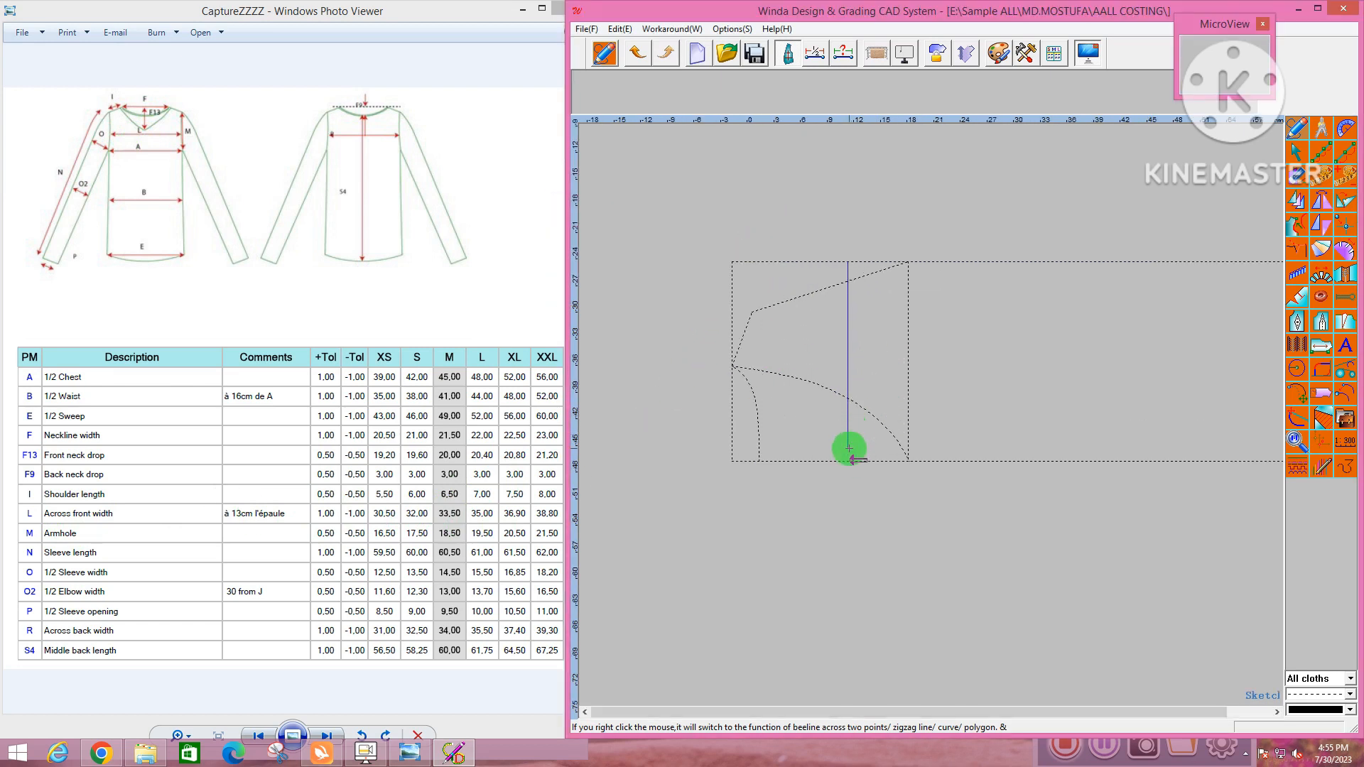
pyautogui.click(849, 461)
# Draw the front armhole curve from the shoulder end through 16.7 cm on the across-front guide to the chest line's upper end
pyautogui.click(760, 320)
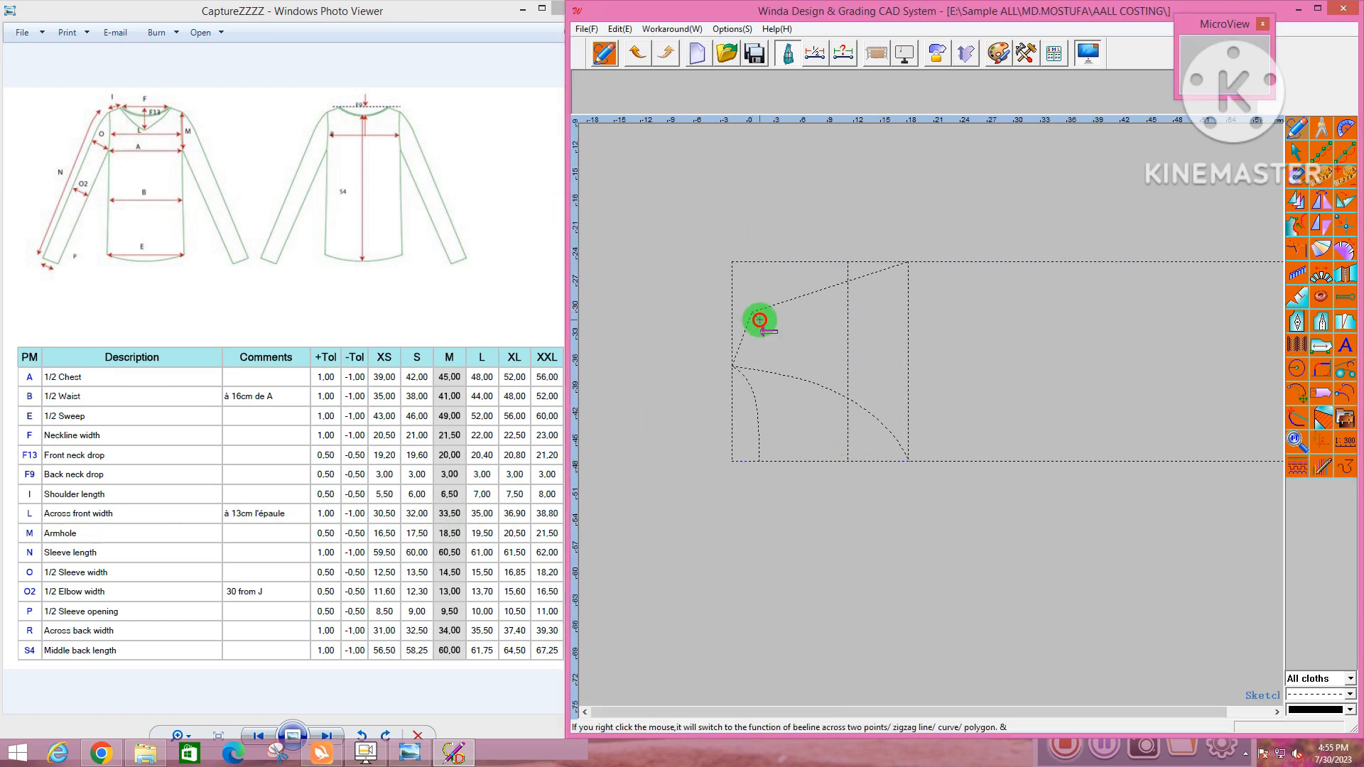
pyautogui.click(827, 436)
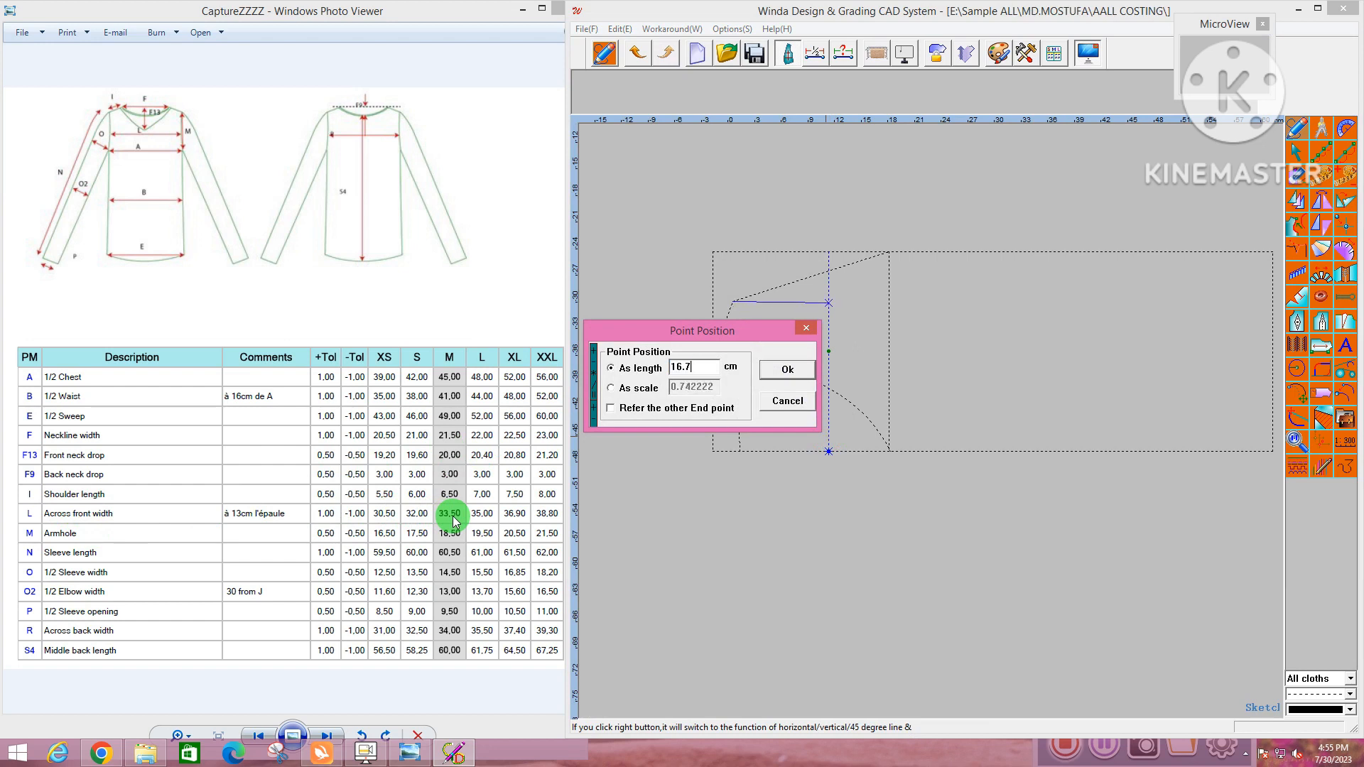
pyautogui.click(781, 370)
pyautogui.rightClick(889, 251)
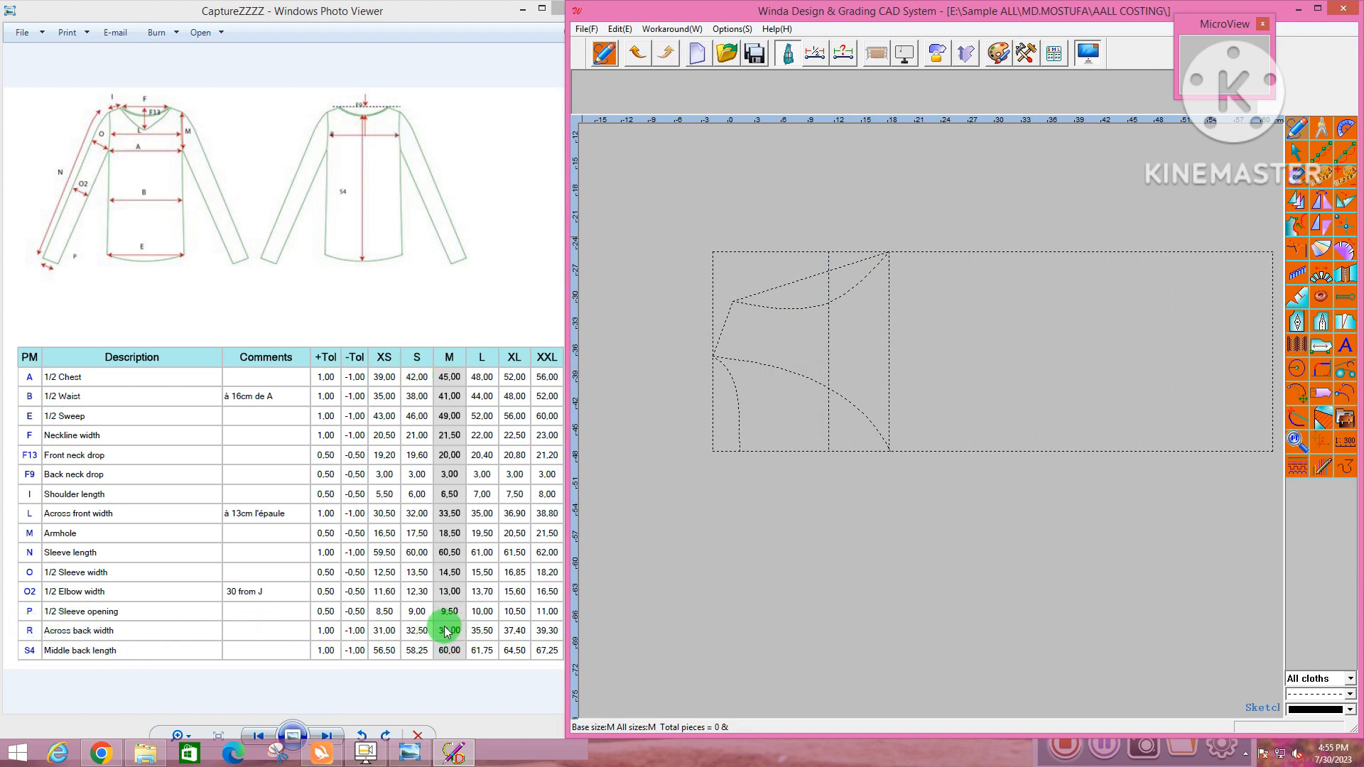
# Draw the back armhole curve from the shoulder end through 17 cm on the across guide line to the chest line's upper end
pyautogui.click(735, 301)
pyautogui.click(828, 436)
pyautogui.write('17')
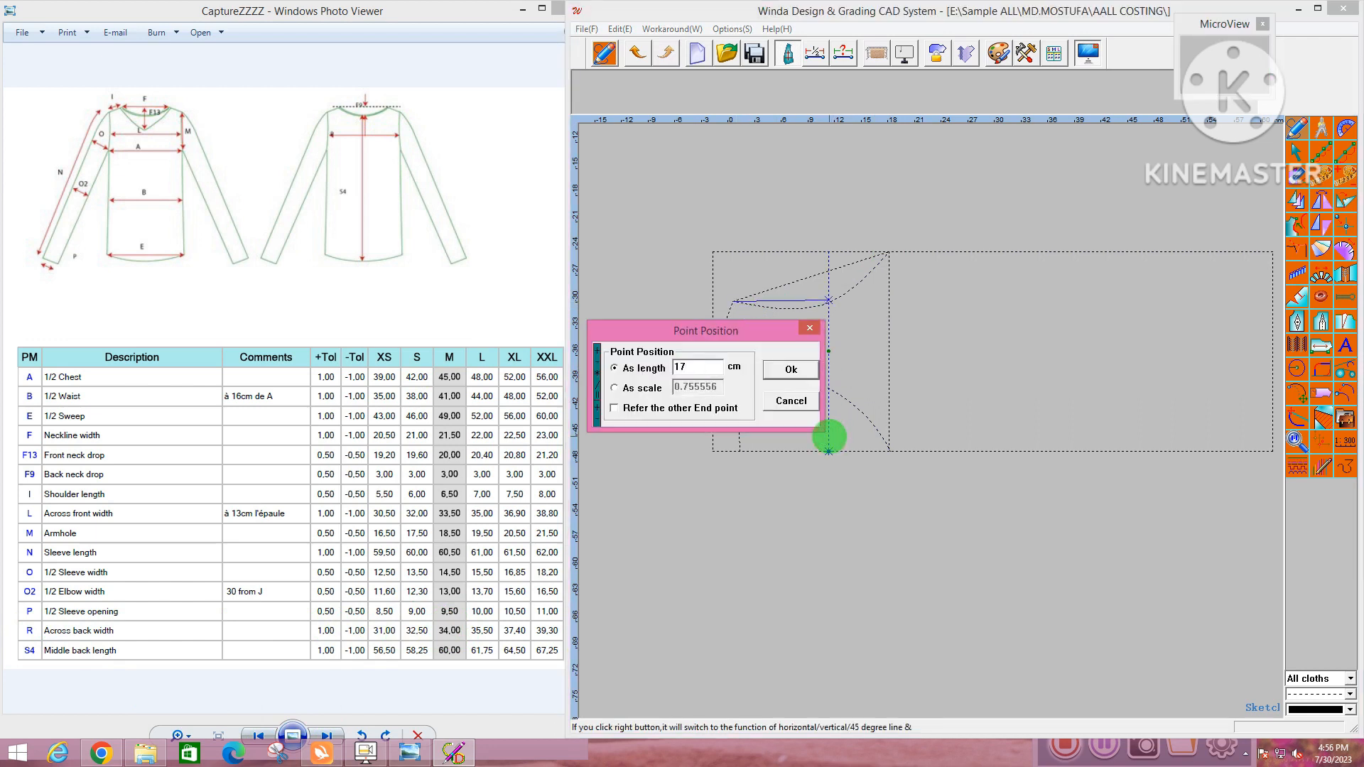
pyautogui.click(791, 369)
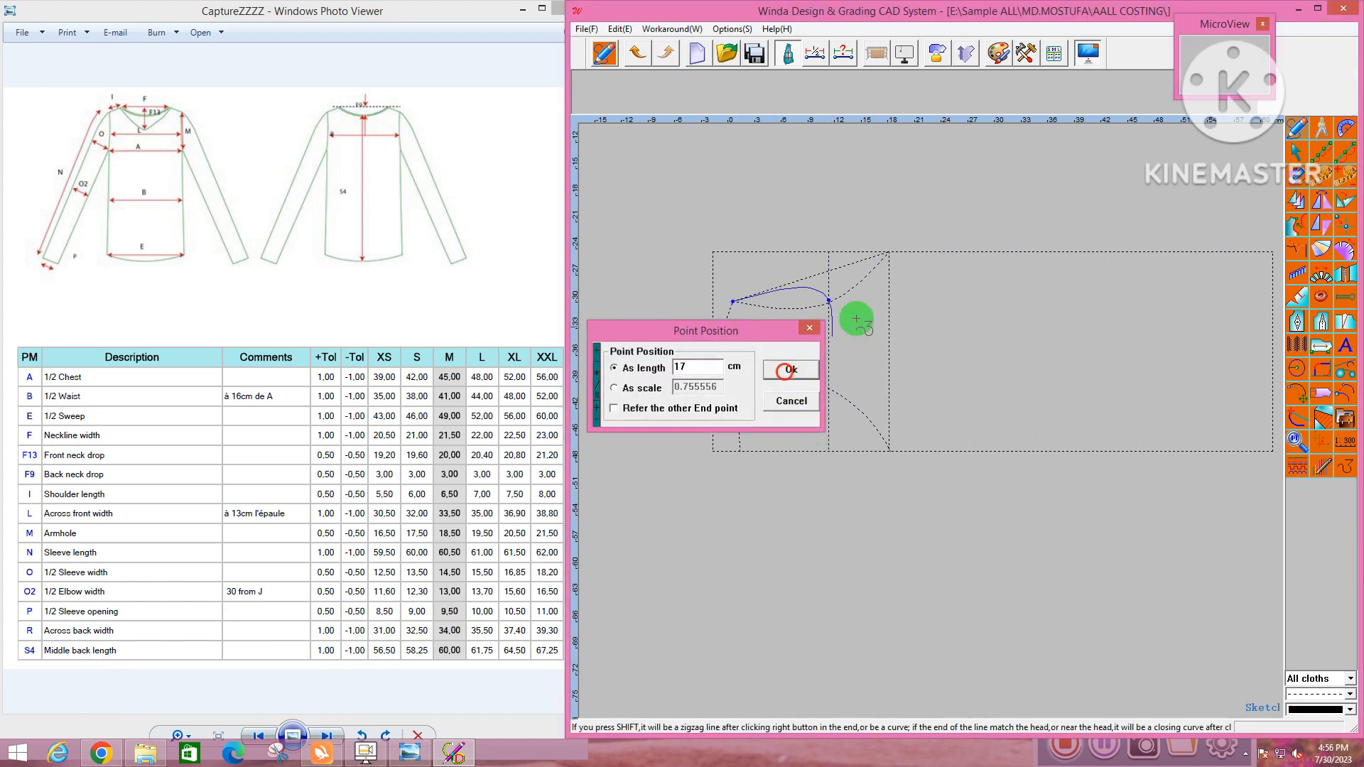
pyautogui.click(887, 250)
pyautogui.rightClick(887, 251)
# Draw the vertical waist line 16 cm from the chest line along the upper edge, down to the rectangle's lower edge
pyautogui.scroll(-2, 611, 427)
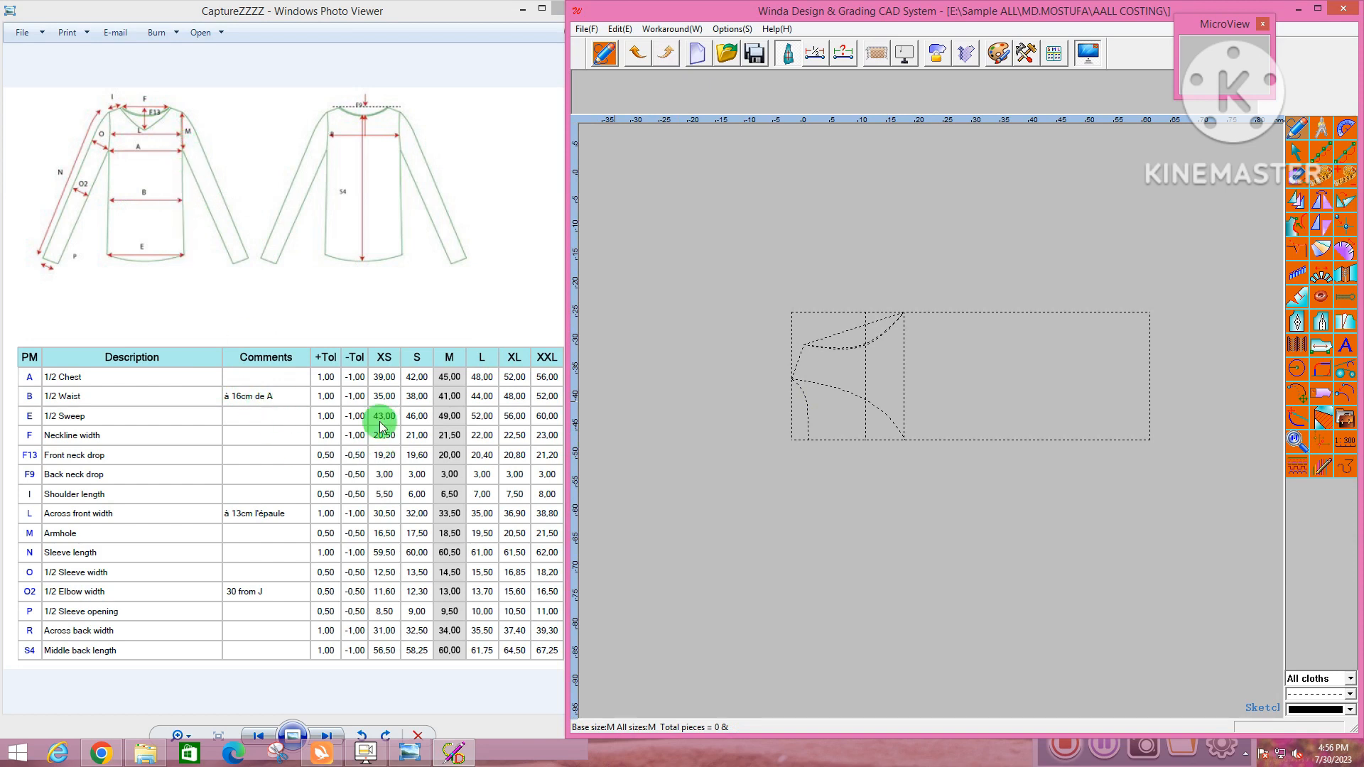
pyautogui.click(921, 312)
pyautogui.write('16')
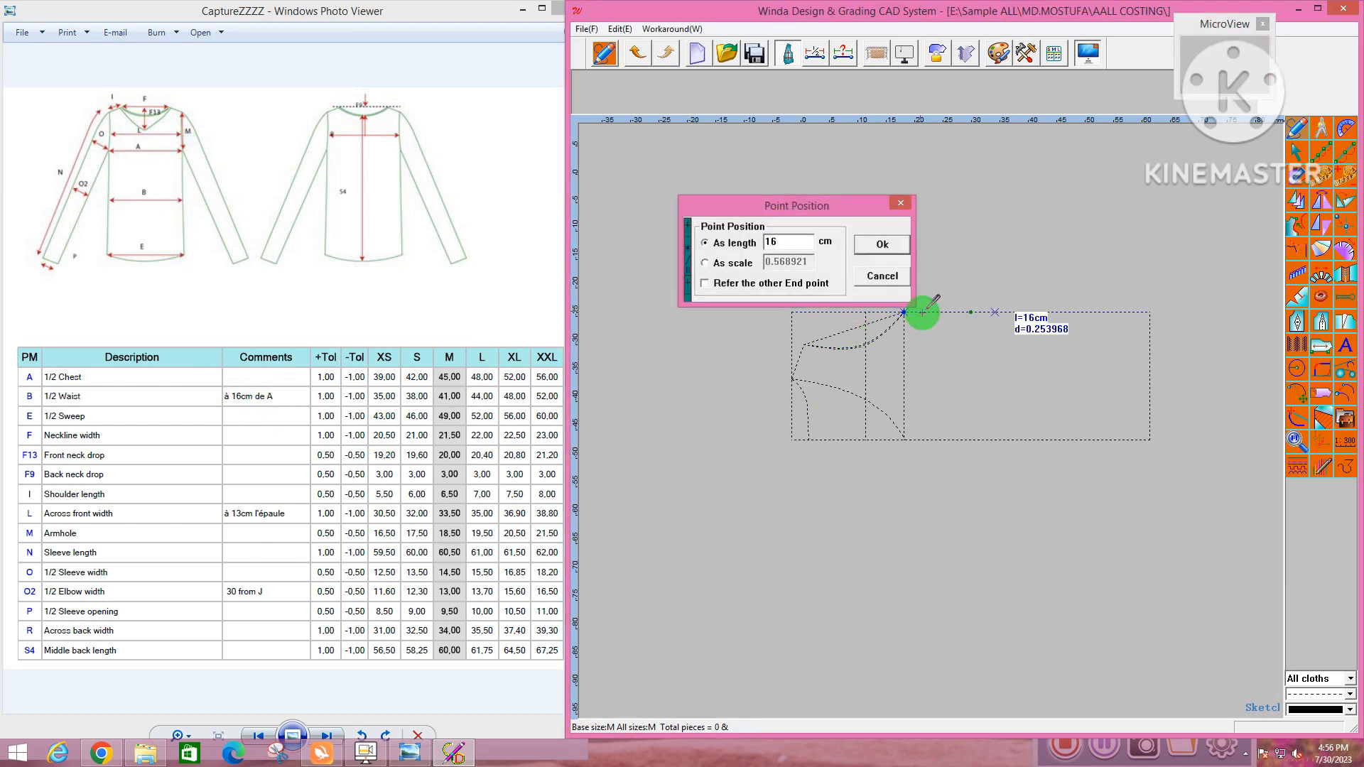
pyautogui.press('Return')
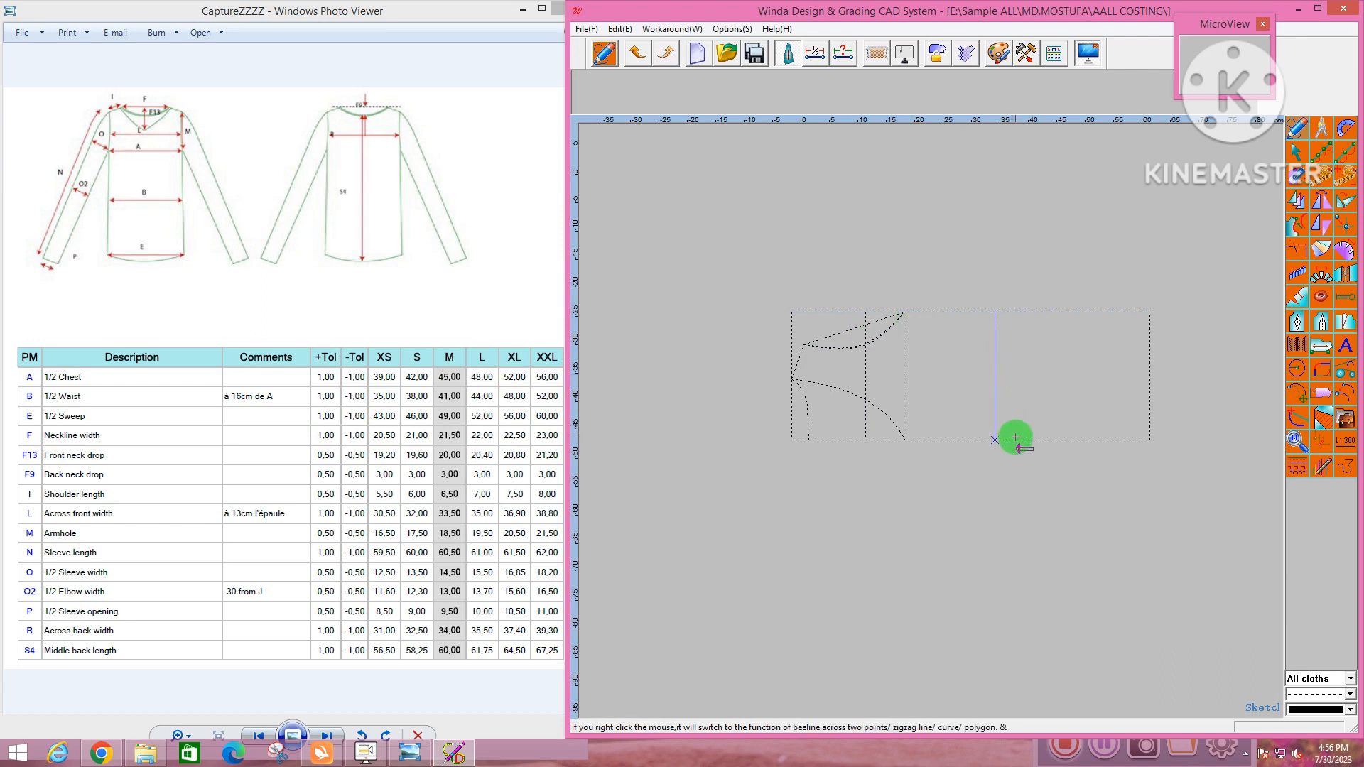
pyautogui.click(1015, 438)
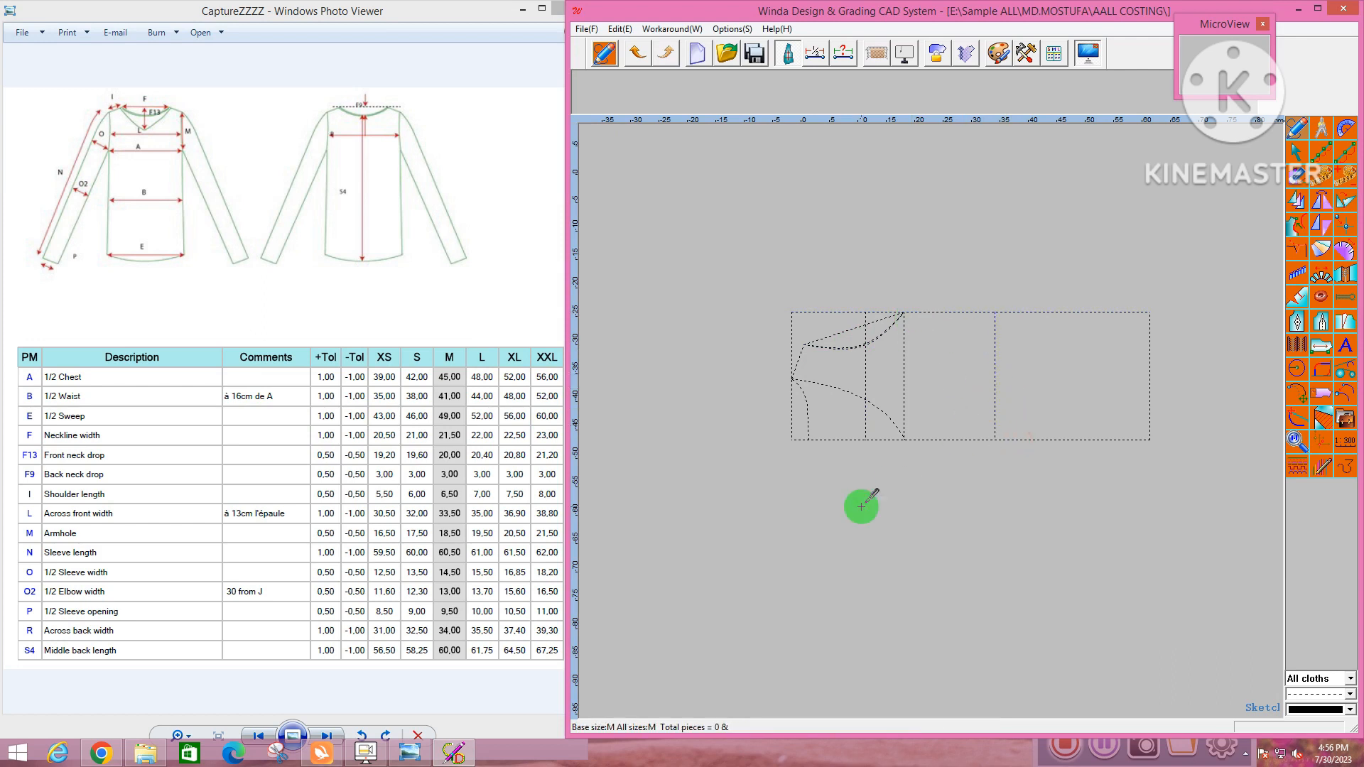
# Draw the side seam curve from the armhole end through 20.5 cm on the waist line to 24.5 cm on the hem line
pyautogui.scroll(-2, 686, 412)
pyautogui.scroll(2, 899, 401)
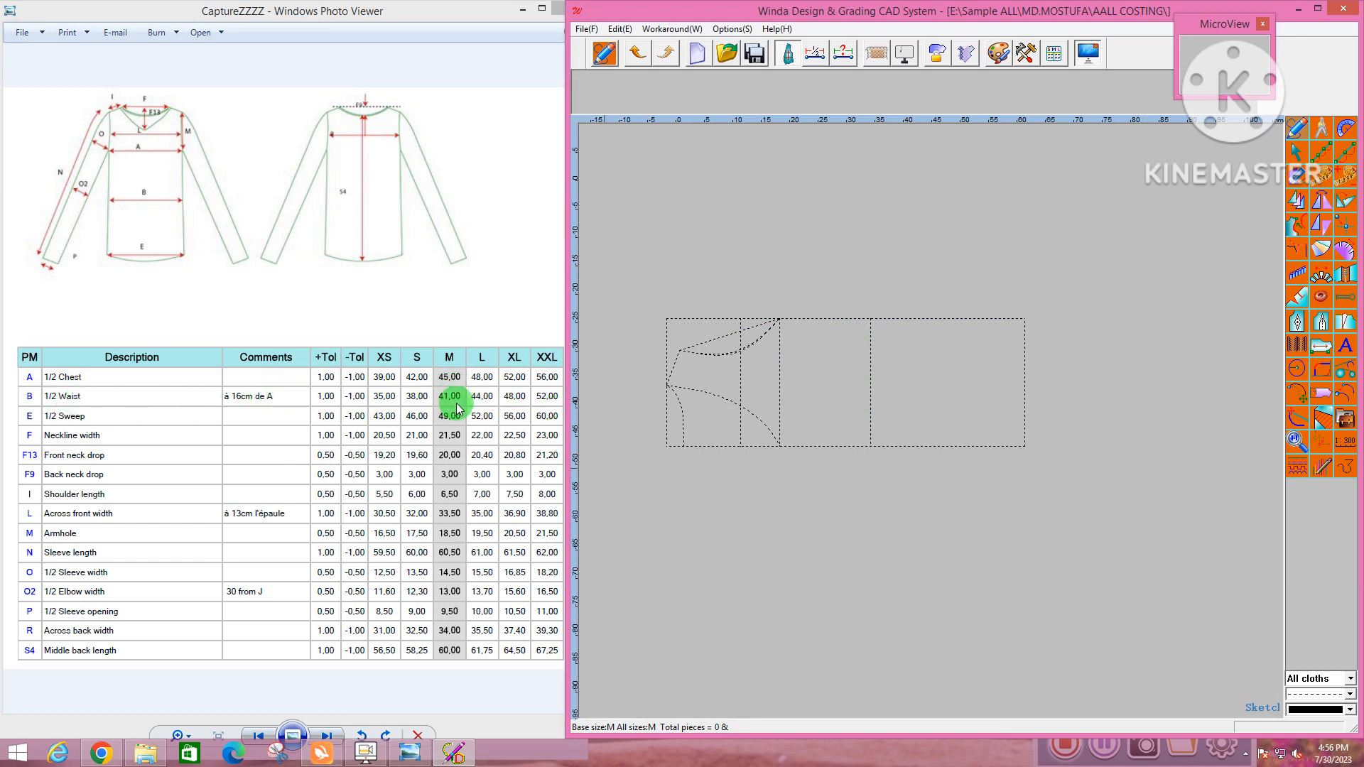
pyautogui.click(780, 320)
pyautogui.click(870, 424)
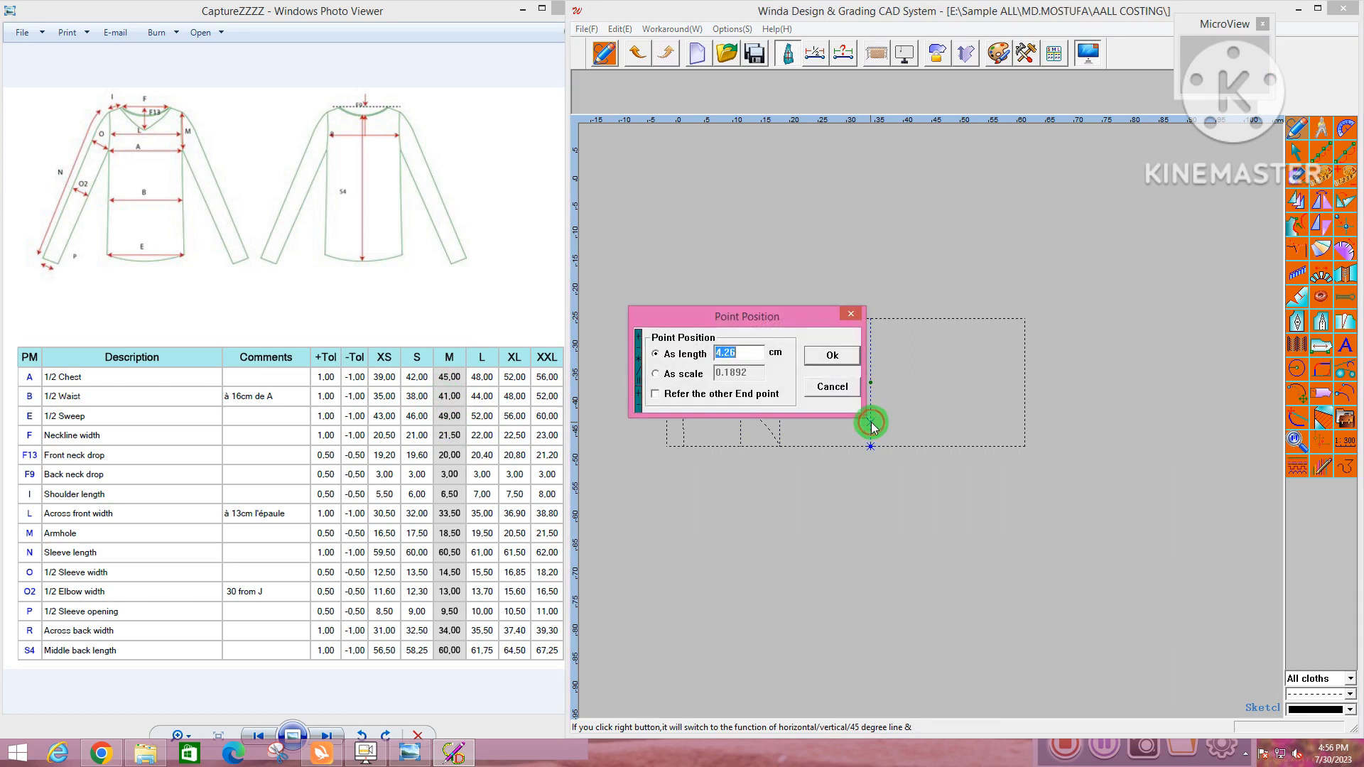
pyautogui.write('20.5')
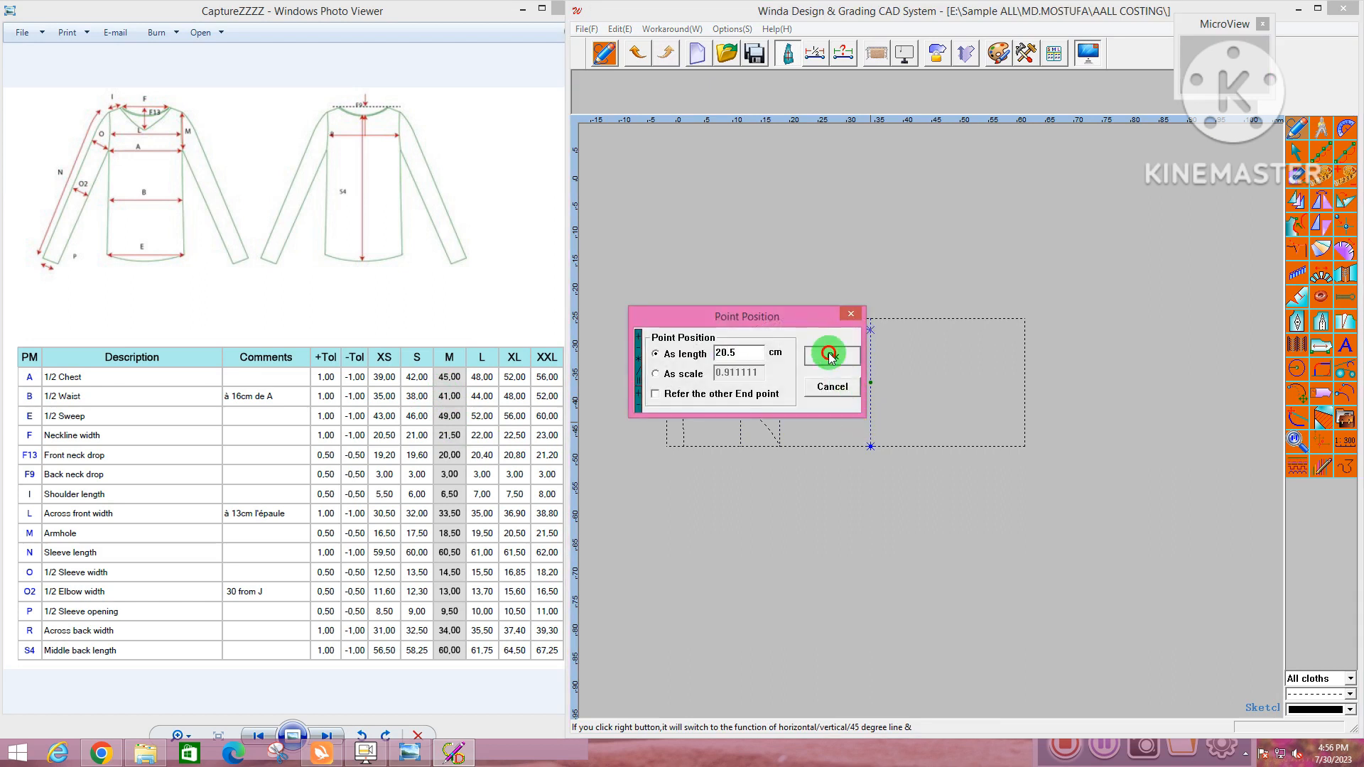
pyautogui.click(831, 355)
pyautogui.click(1025, 425)
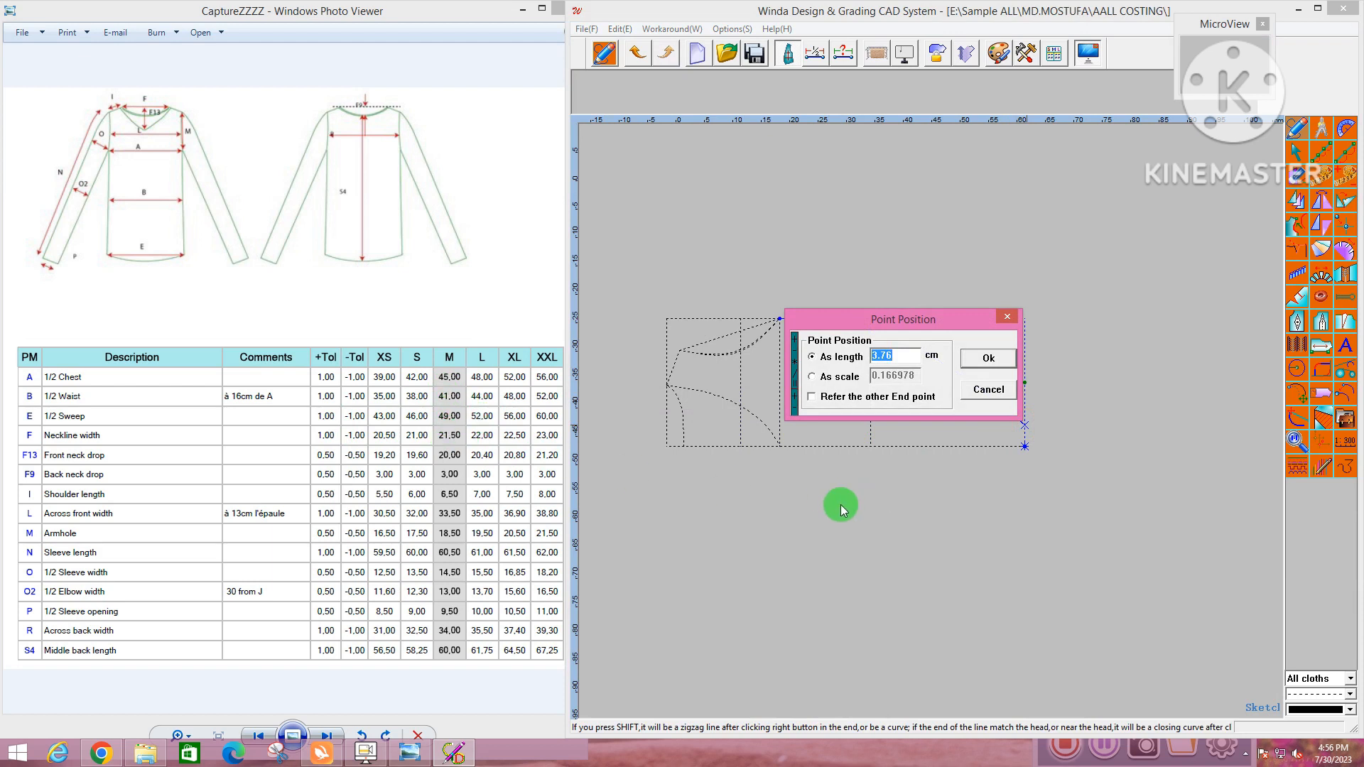
pyautogui.write('24.5')
pyautogui.click(986, 359)
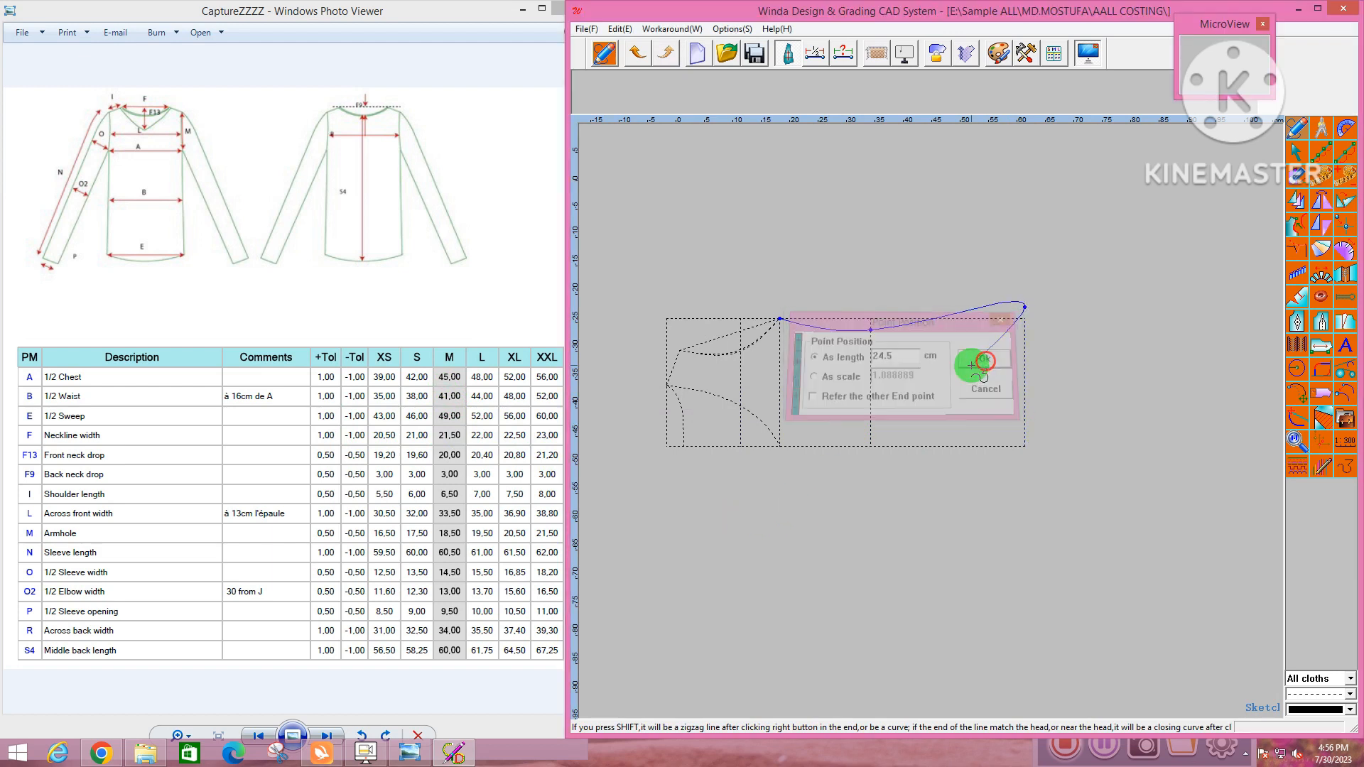
# Join the side seam's hem end to the rectangle's upper-right corner with a short vertical line
pyautogui.scroll(2, 1058, 327)
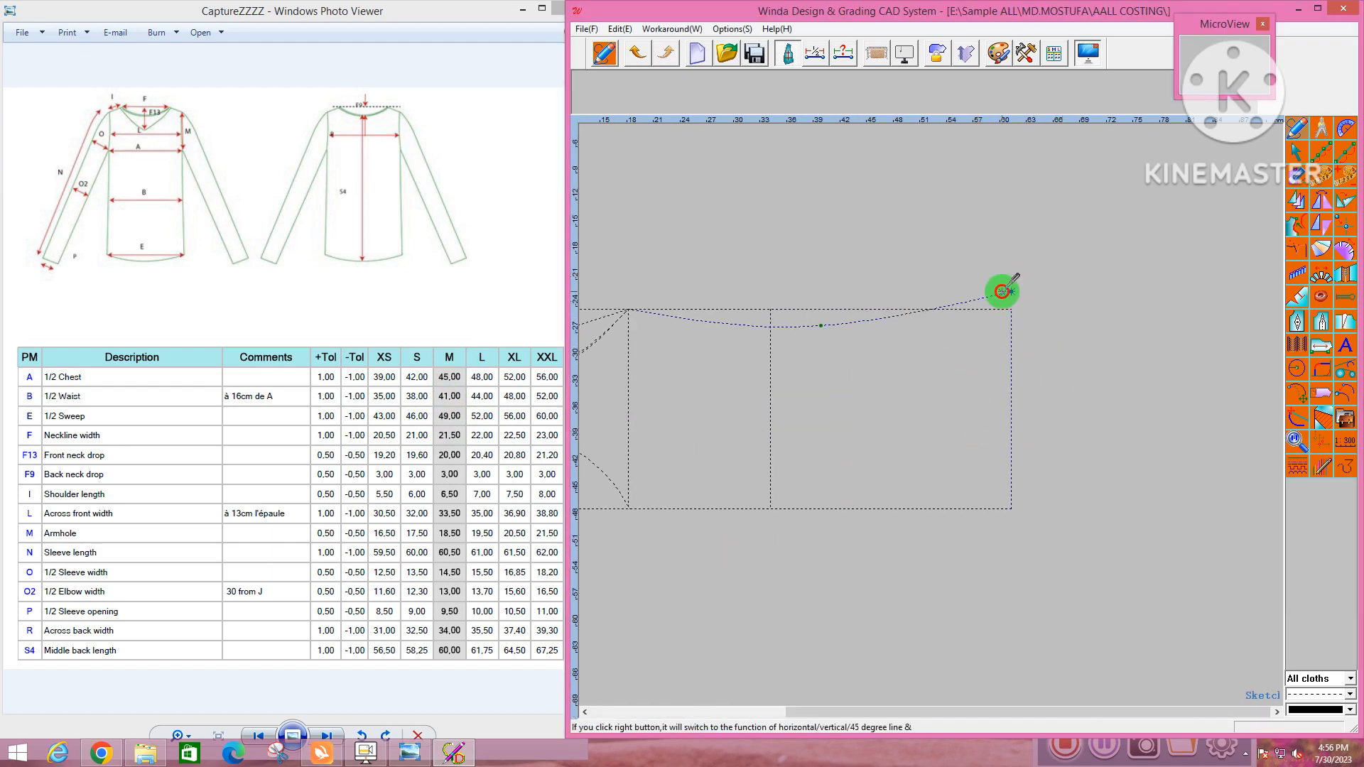
pyautogui.scroll(-2, 929, 338)
pyautogui.scroll(3, 929, 331)
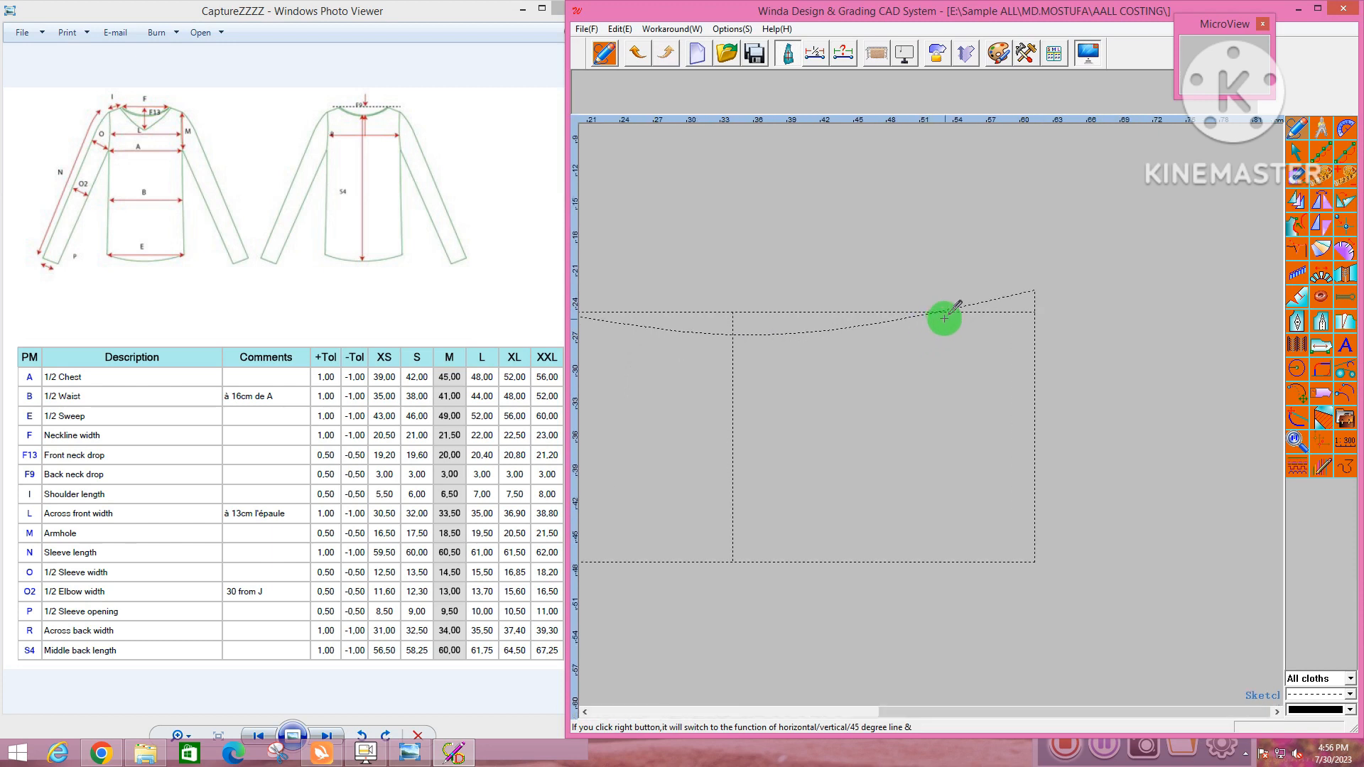
# Adjust the side seam curve's shape between armhole and waist and between waist and hem
pyautogui.rightClick(902, 319)
pyautogui.scroll(-3, 980, 304)
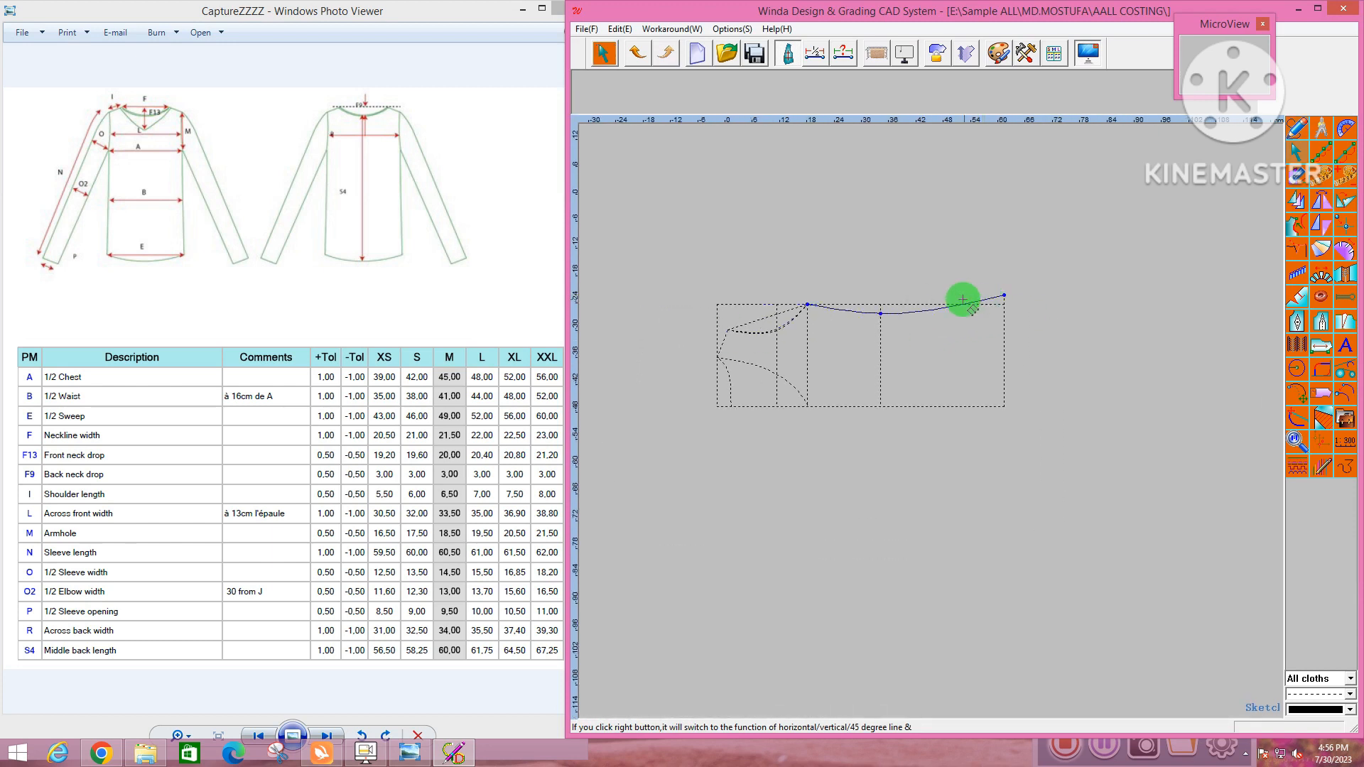
pyautogui.scroll(3, 964, 299)
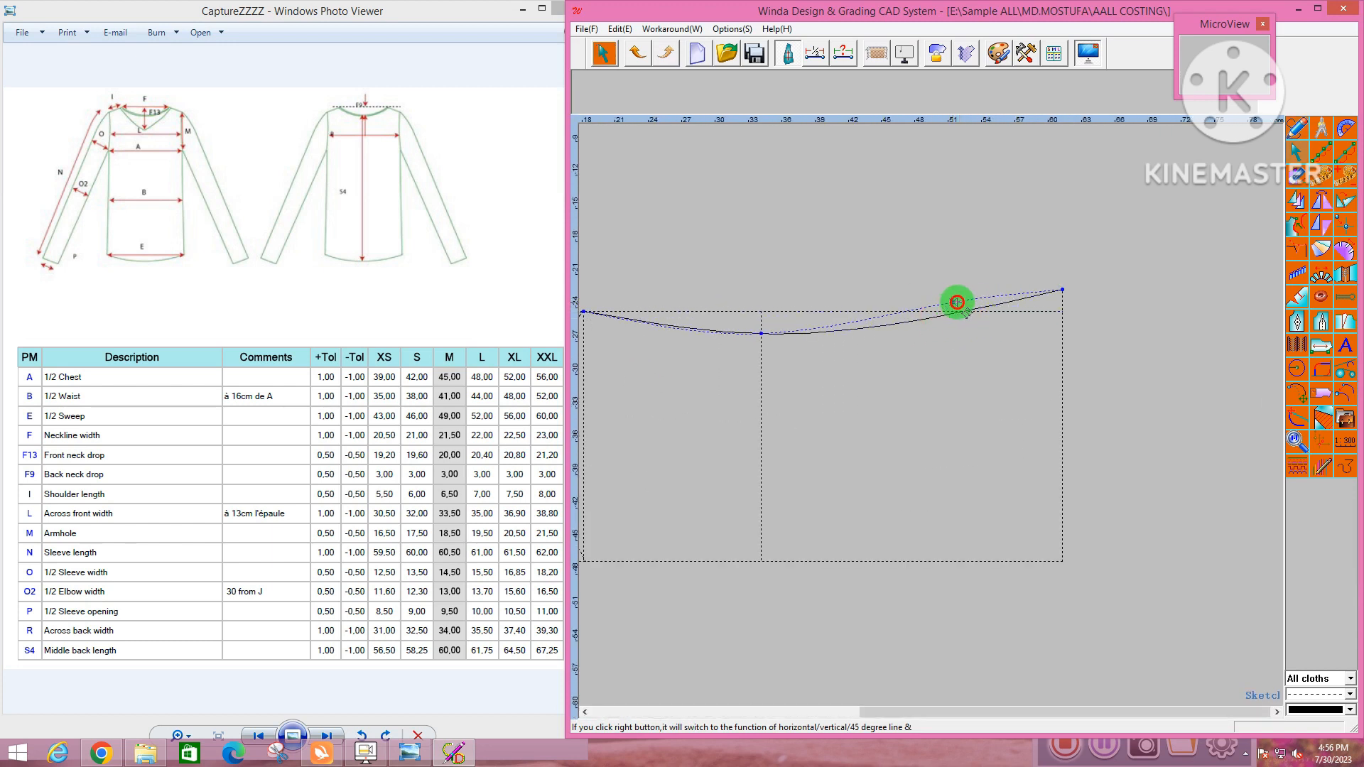
pyautogui.scroll(-2, 855, 333)
pyautogui.scroll(2, 856, 328)
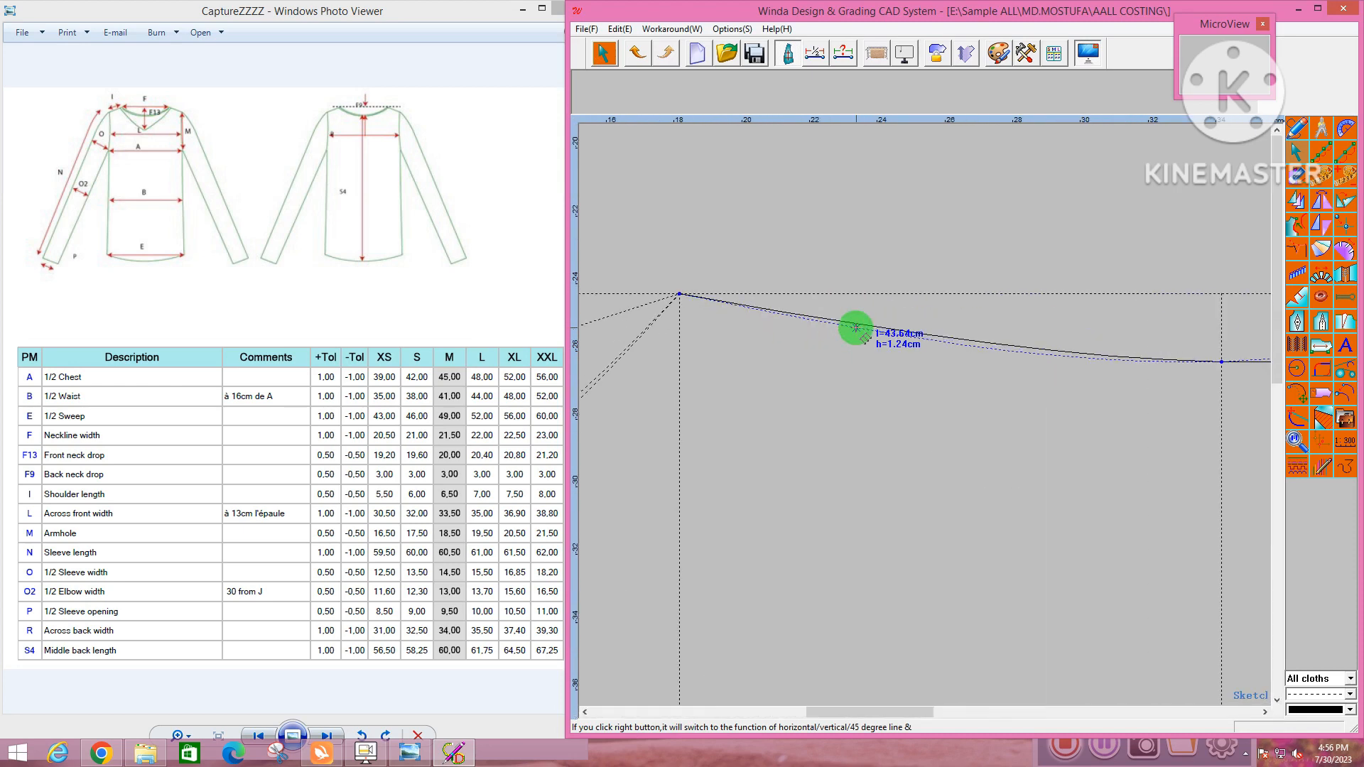
pyautogui.click(825, 309)
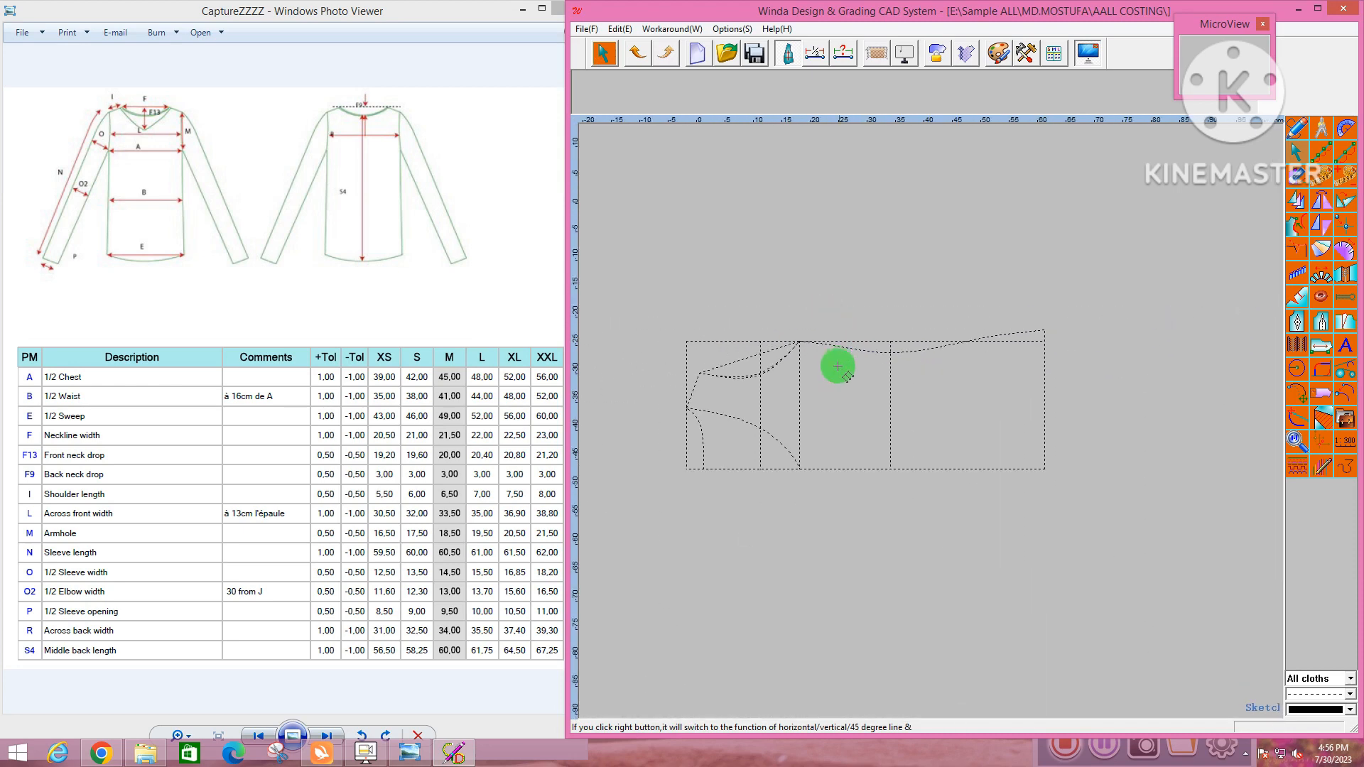
# Deepen the front armhole curve near the chest line so it curves steeply into the side seam's upper end
pyautogui.scroll(-1, 772, 378)
pyautogui.scroll(3, 838, 333)
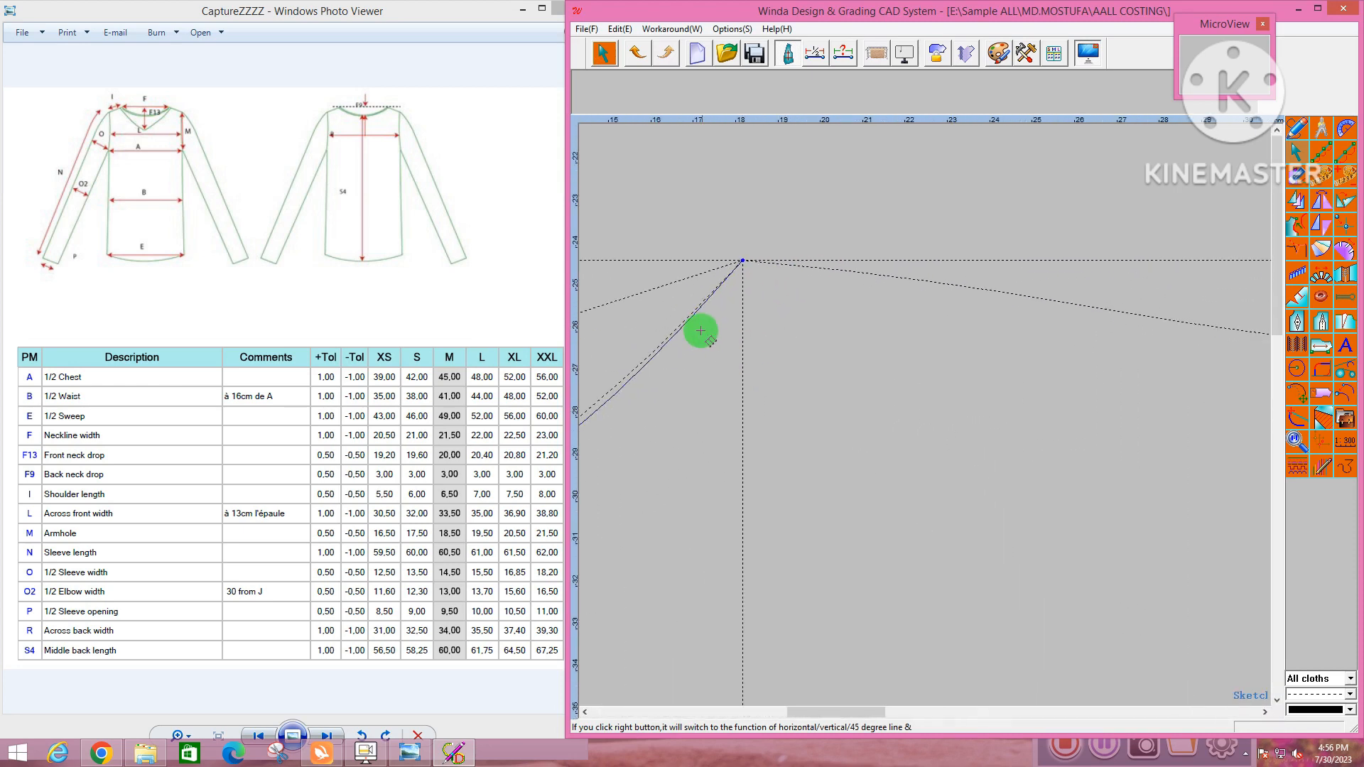
pyautogui.click(712, 376)
pyautogui.scroll(-5, 753, 380)
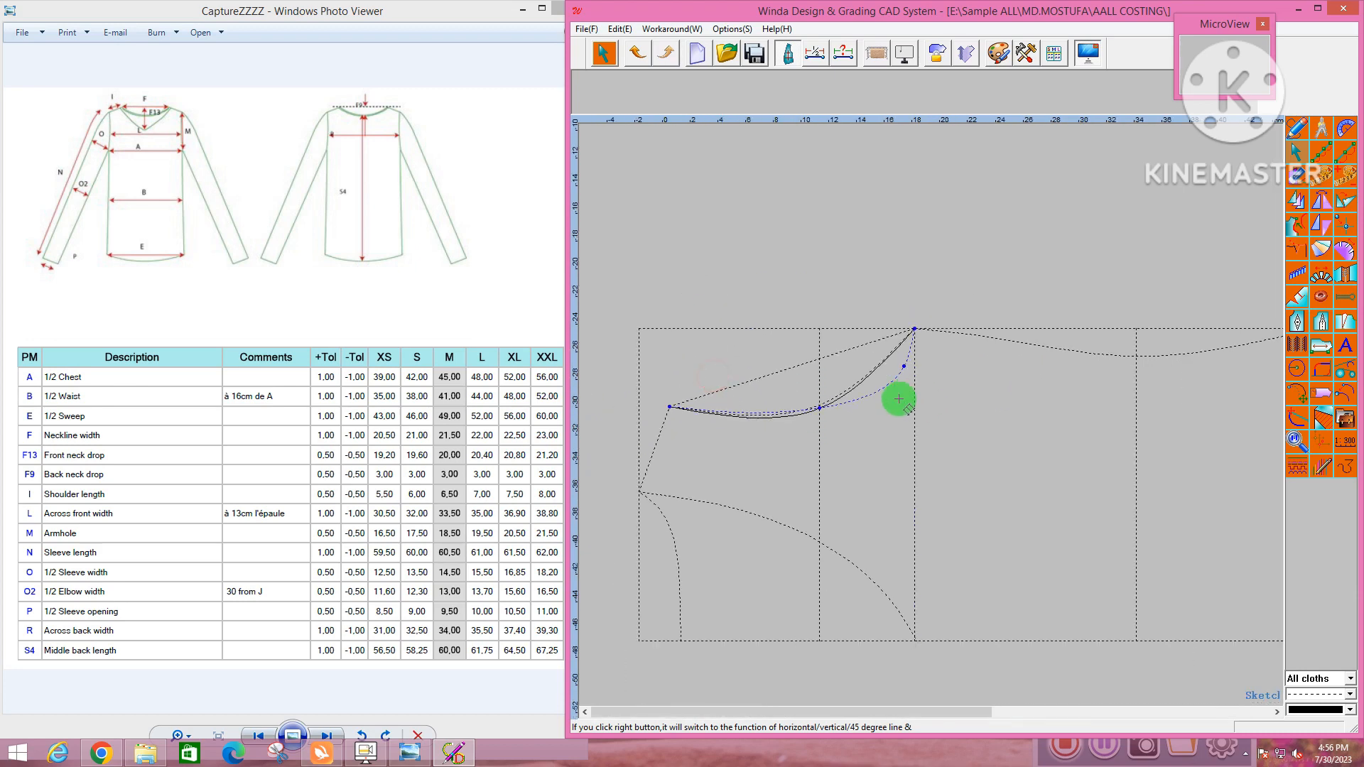
pyautogui.scroll(2, 903, 368)
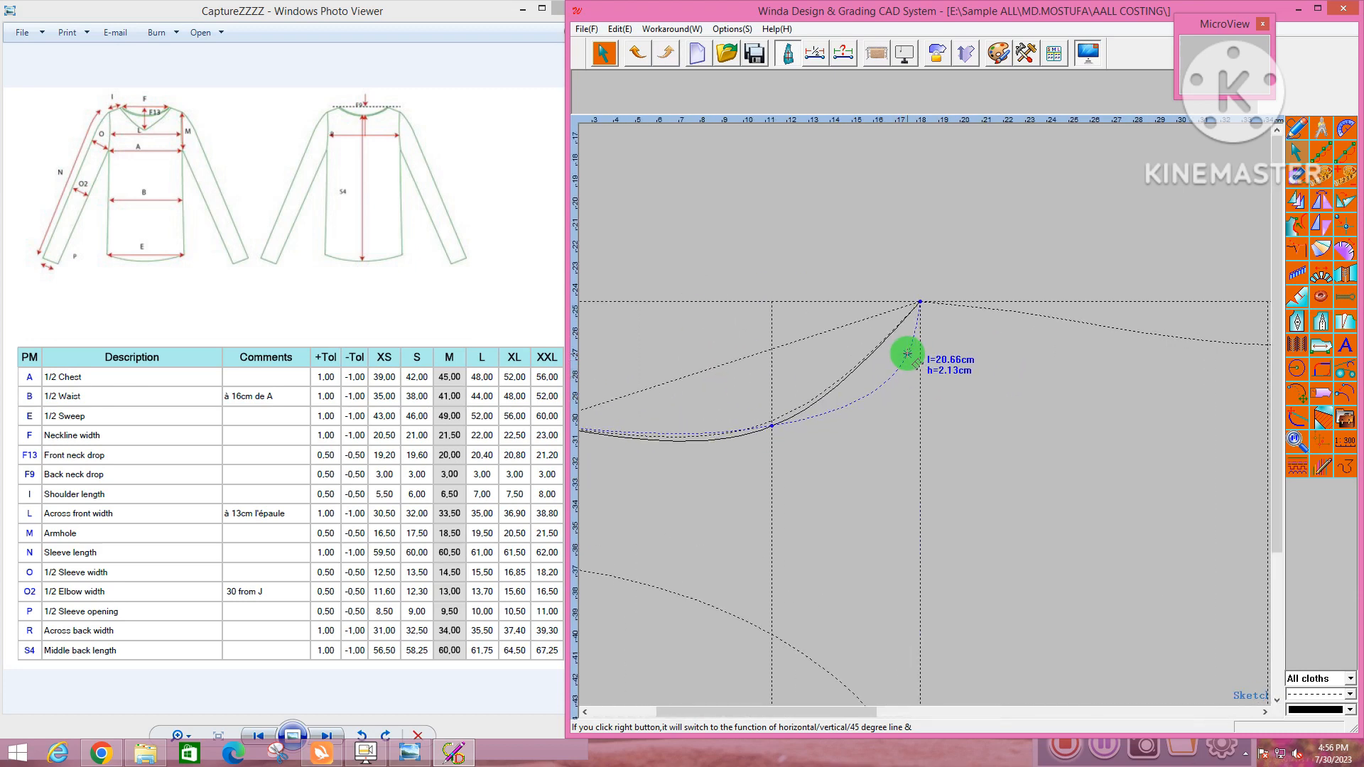
pyautogui.scroll(-1, 901, 406)
pyautogui.scroll(2, 900, 406)
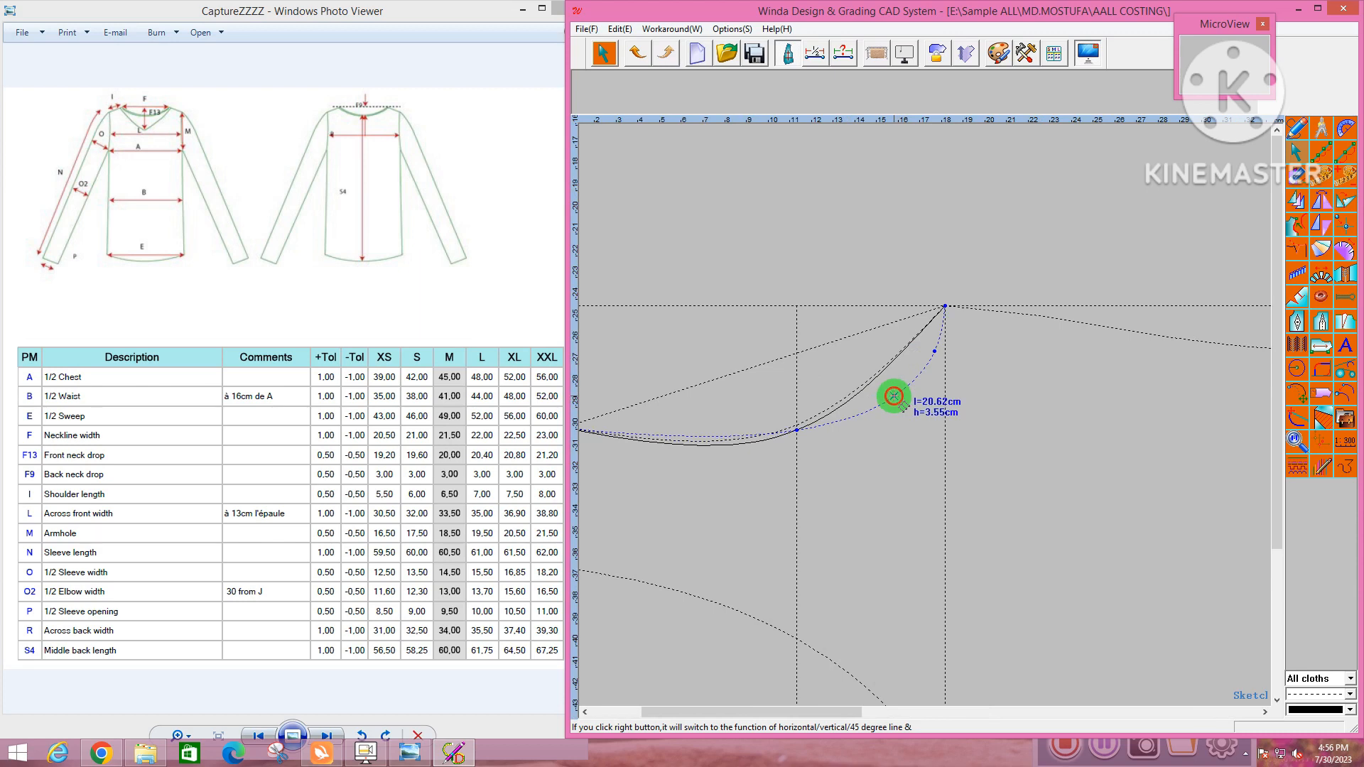
pyautogui.scroll(-2, 896, 396)
# Reshape the back armhole curve near the chest line to run just outside the front armhole curve
pyautogui.scroll(2, 876, 403)
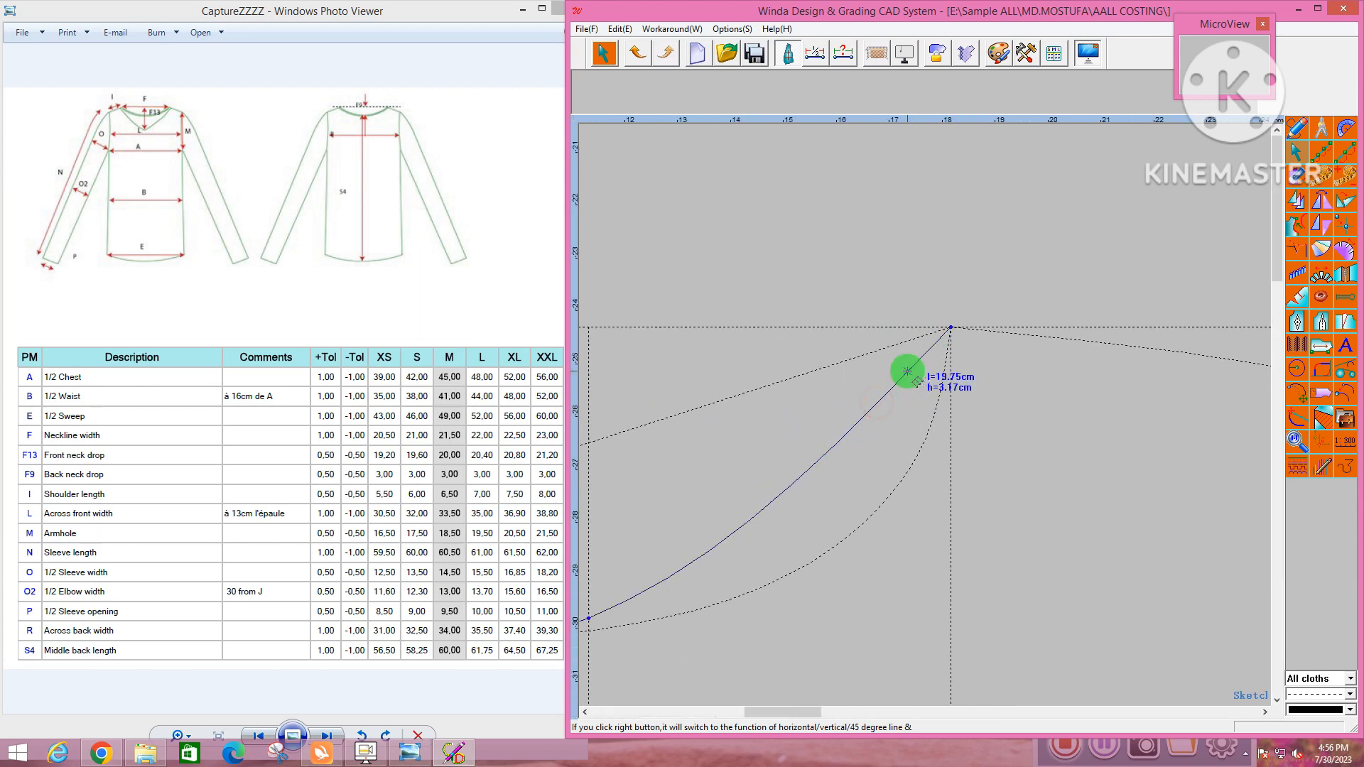
pyautogui.scroll(-2, 947, 355)
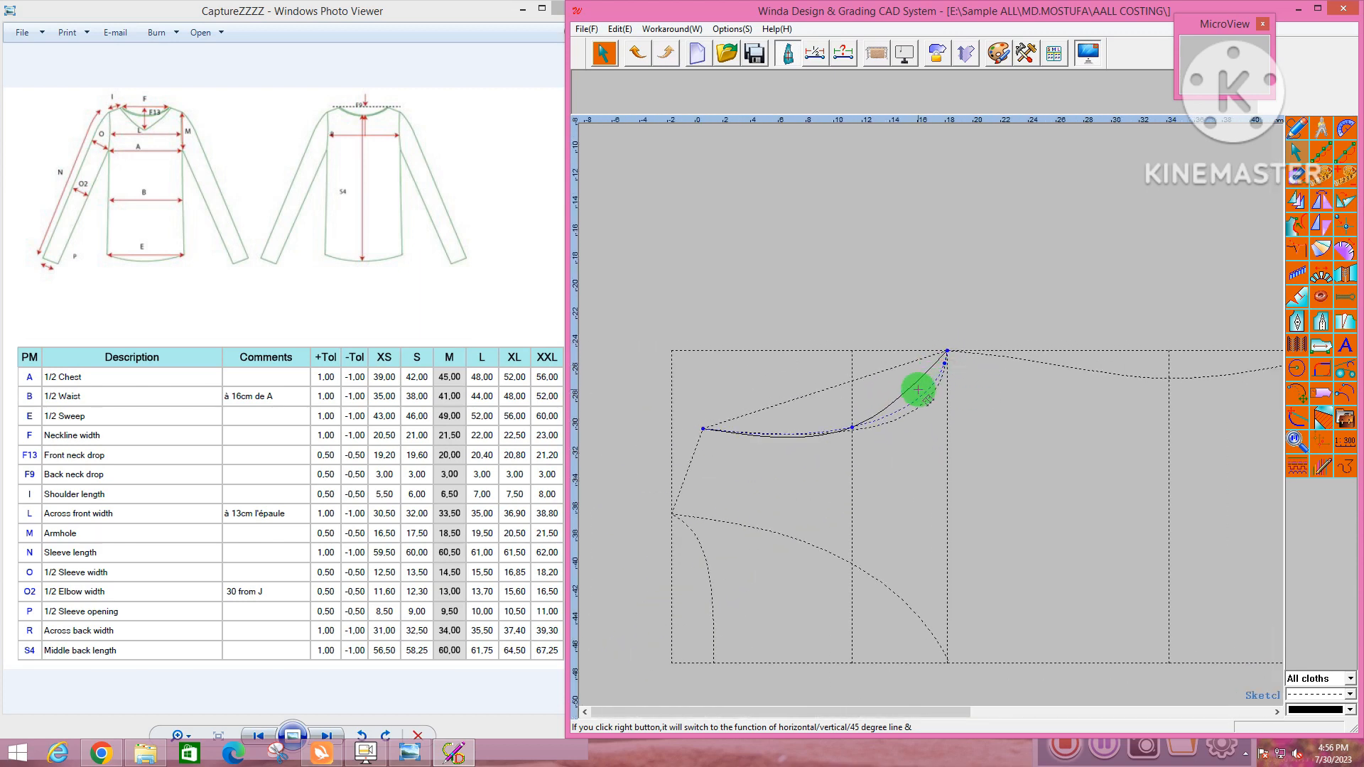
pyautogui.rightClick(892, 393)
pyautogui.scroll(-3, 820, 414)
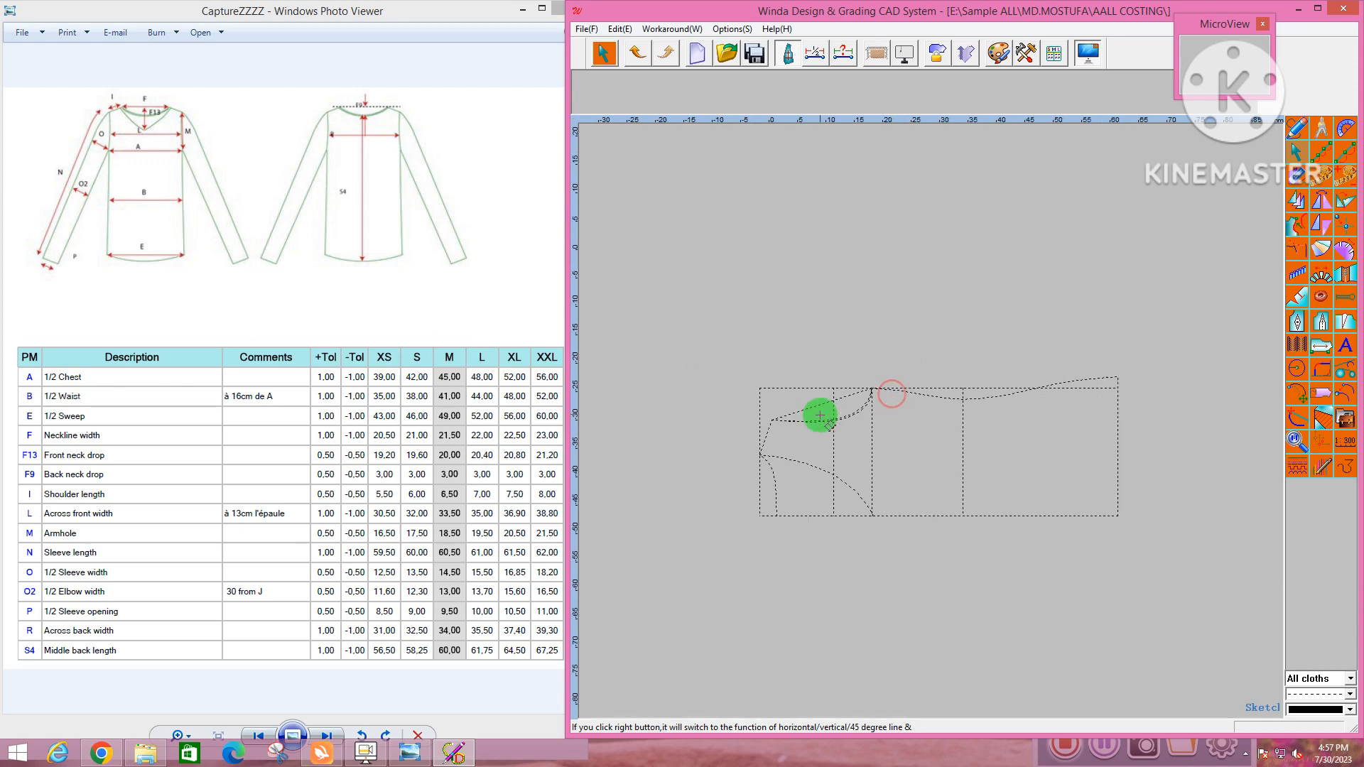
# Delete the rectangle's upper edge and trim the waist line where it extends above the side seam
pyautogui.scroll(3, 892, 411)
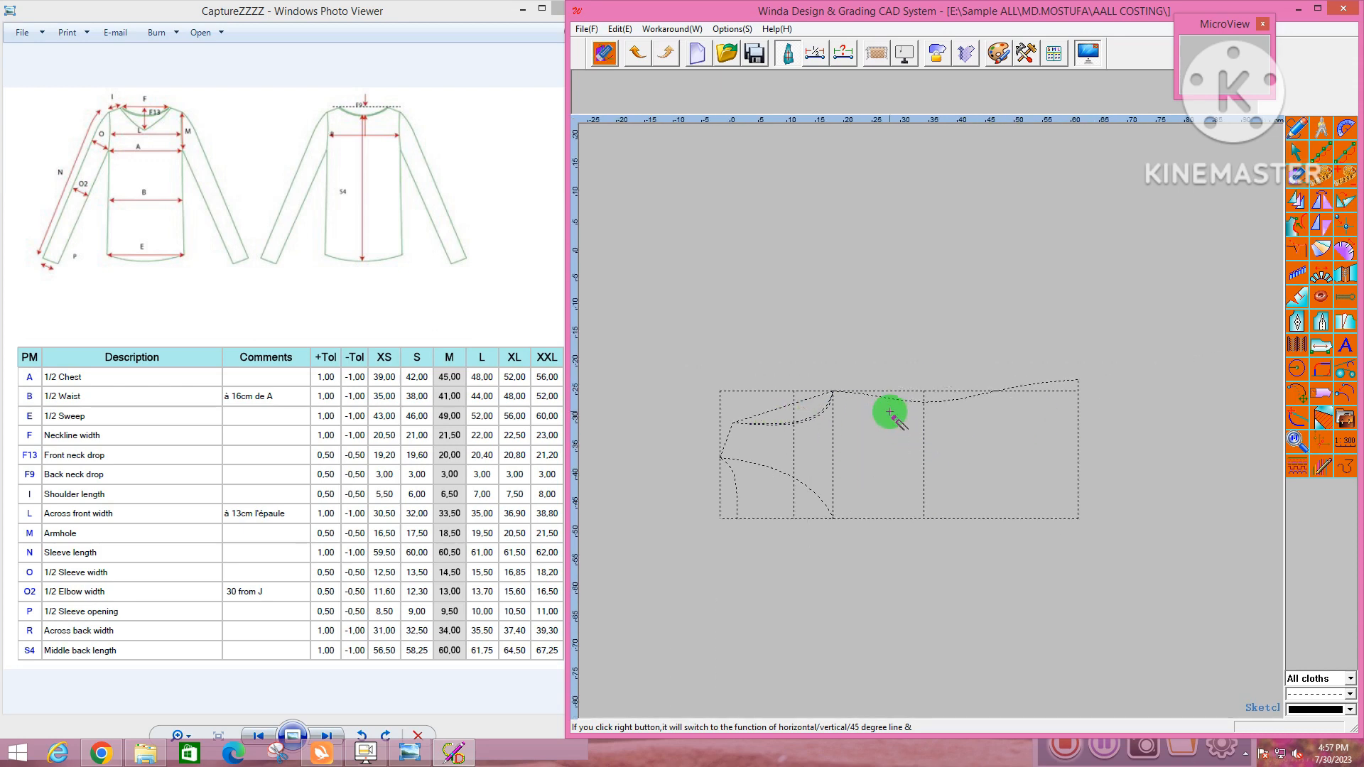
pyautogui.scroll(-1, 786, 395)
pyautogui.moveTo(717, 380); pyautogui.dragTo(717, 380)
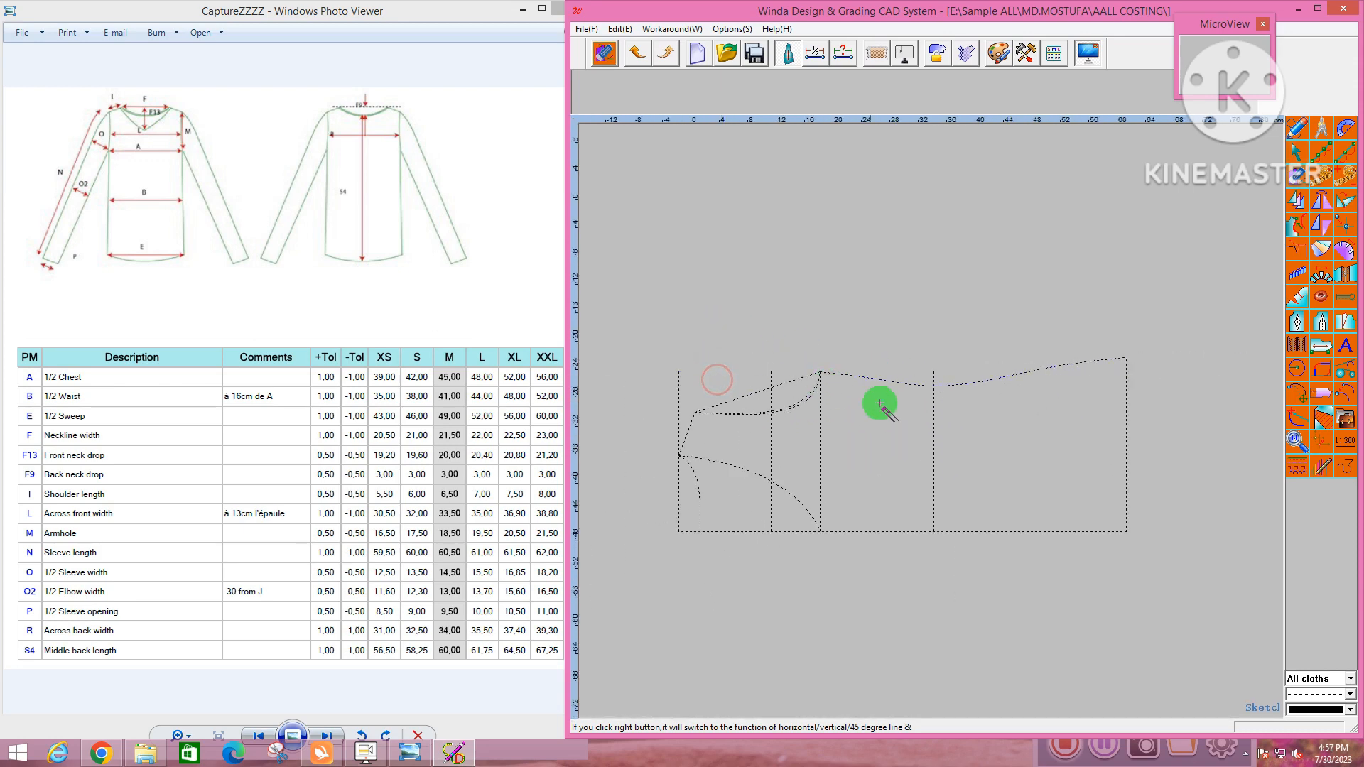
pyautogui.rightClick(985, 423)
pyautogui.click(996, 431)
pyautogui.moveTo(973, 338); pyautogui.dragTo(928, 371)
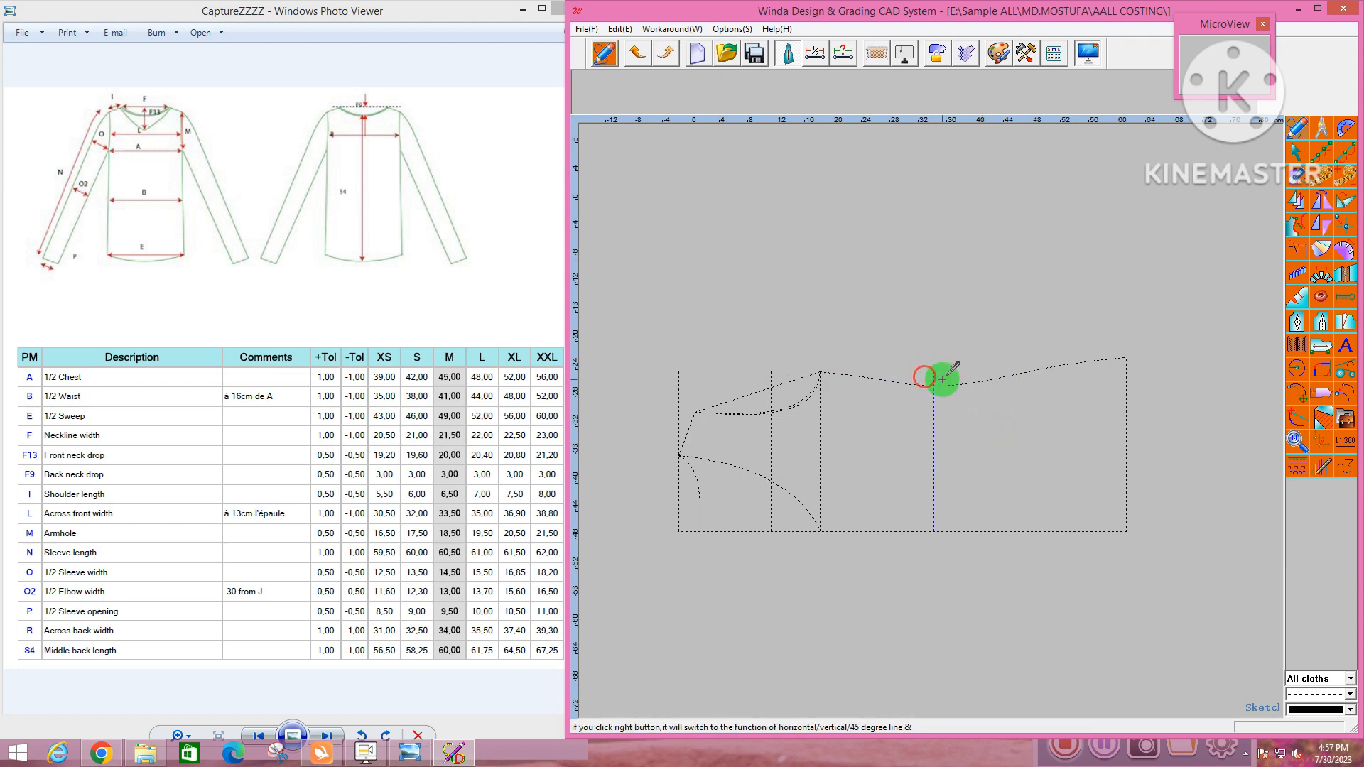
# Trim the vertical line at the neck end so it stops at the shoulder's neck point
pyautogui.scroll(2, 761, 381)
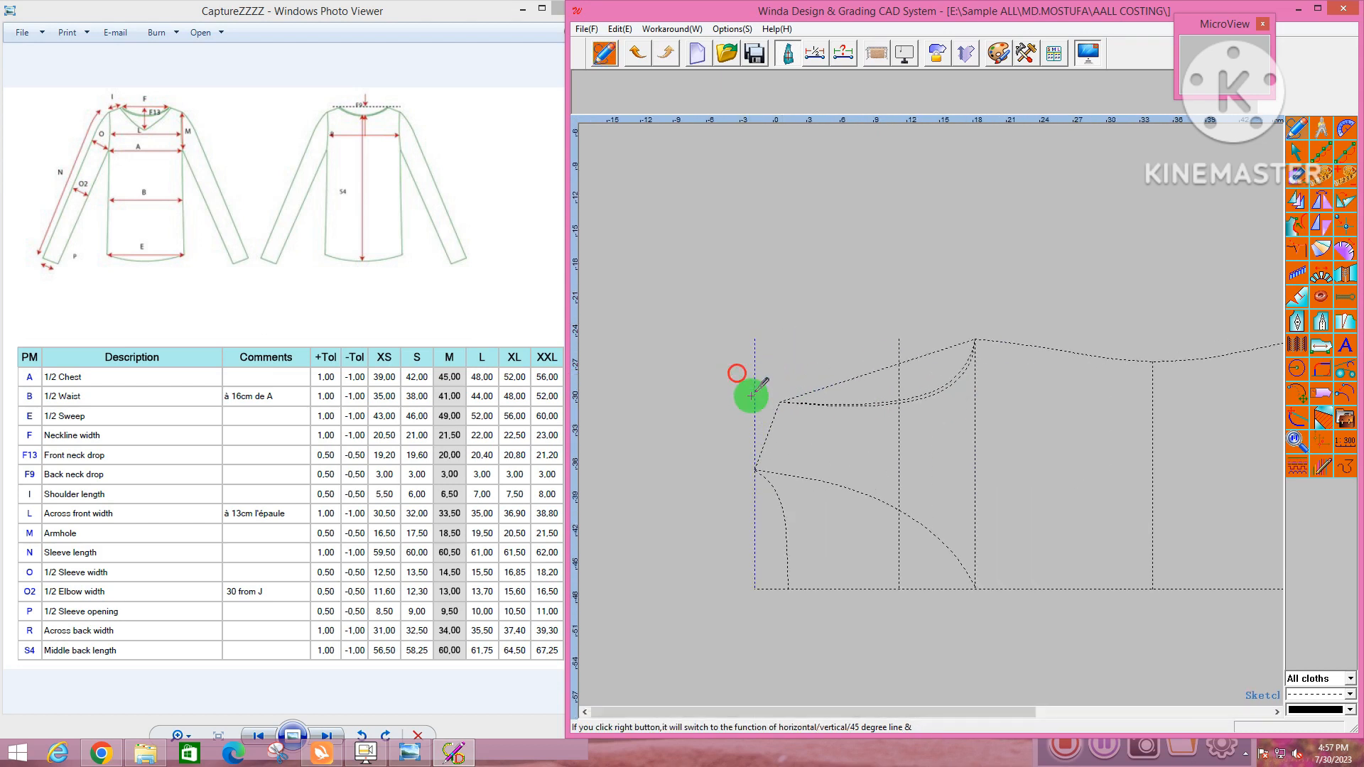
pyautogui.click(771, 429)
pyautogui.rightClick(758, 507)
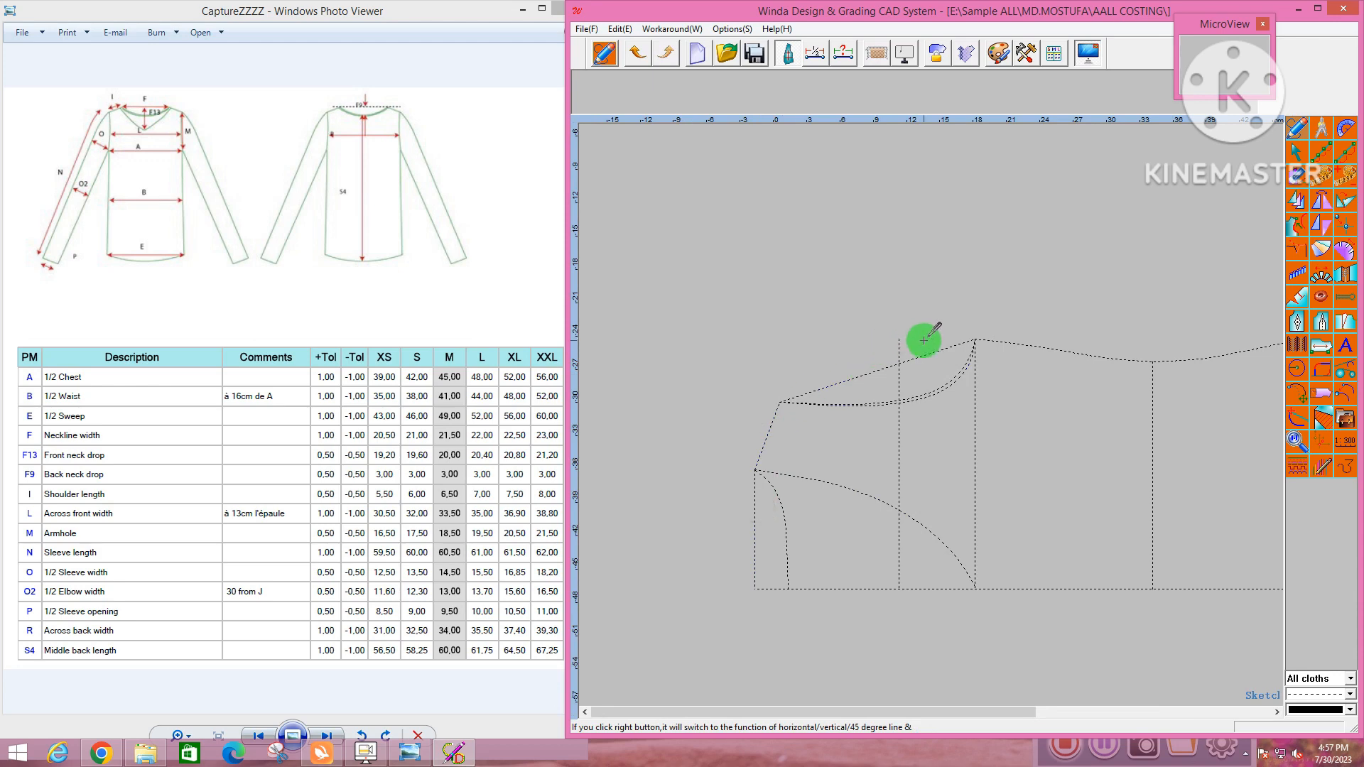
# Trim the across guide line above the armhole and delete the straight guide from shoulder end to chest line
pyautogui.scroll(2, 909, 417)
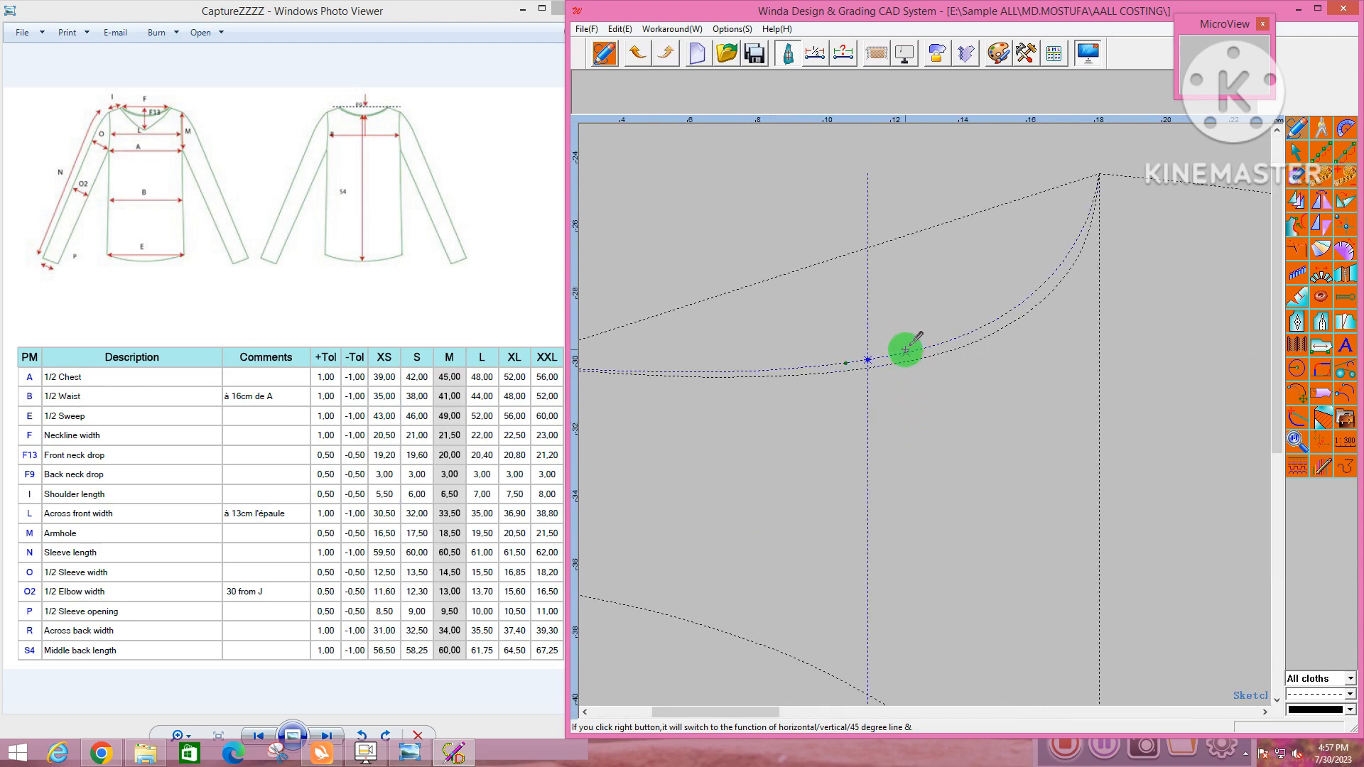
pyautogui.scroll(-2, 867, 365)
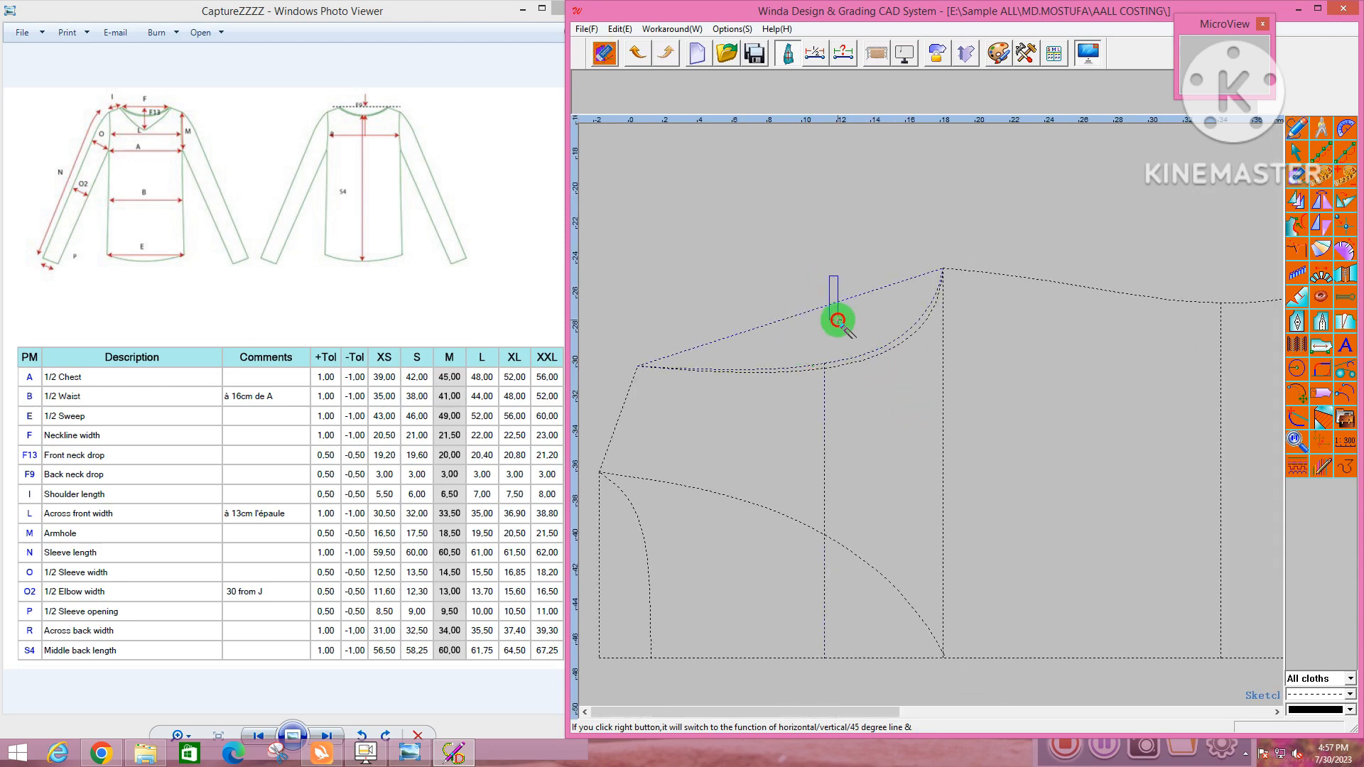
pyautogui.scroll(1, 1002, 314)
pyautogui.scroll(-2, 978, 344)
# Move the hem's side seam corner by a horizontal offset of -1.5 cm
pyautogui.rightClick(1133, 355)
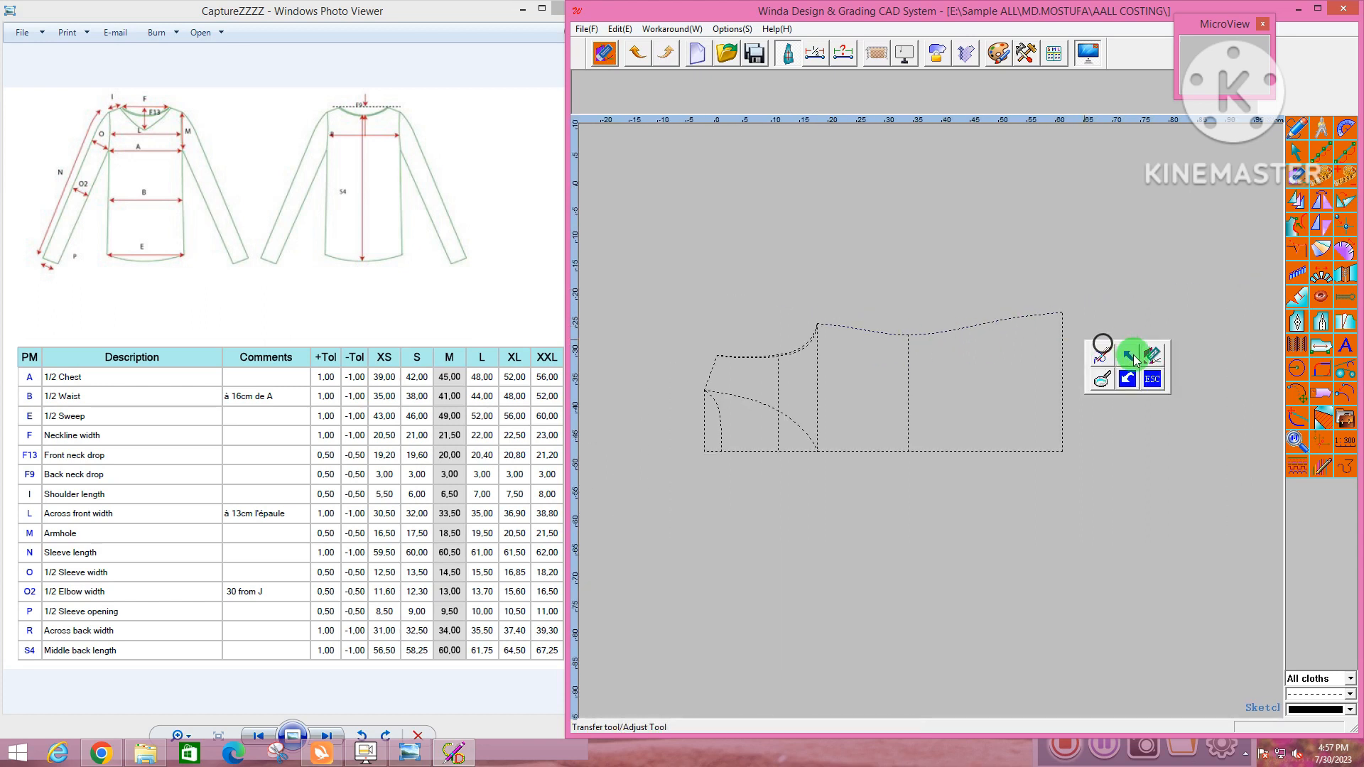
pyautogui.moveTo(1110, 254); pyautogui.dragTo(1001, 354)
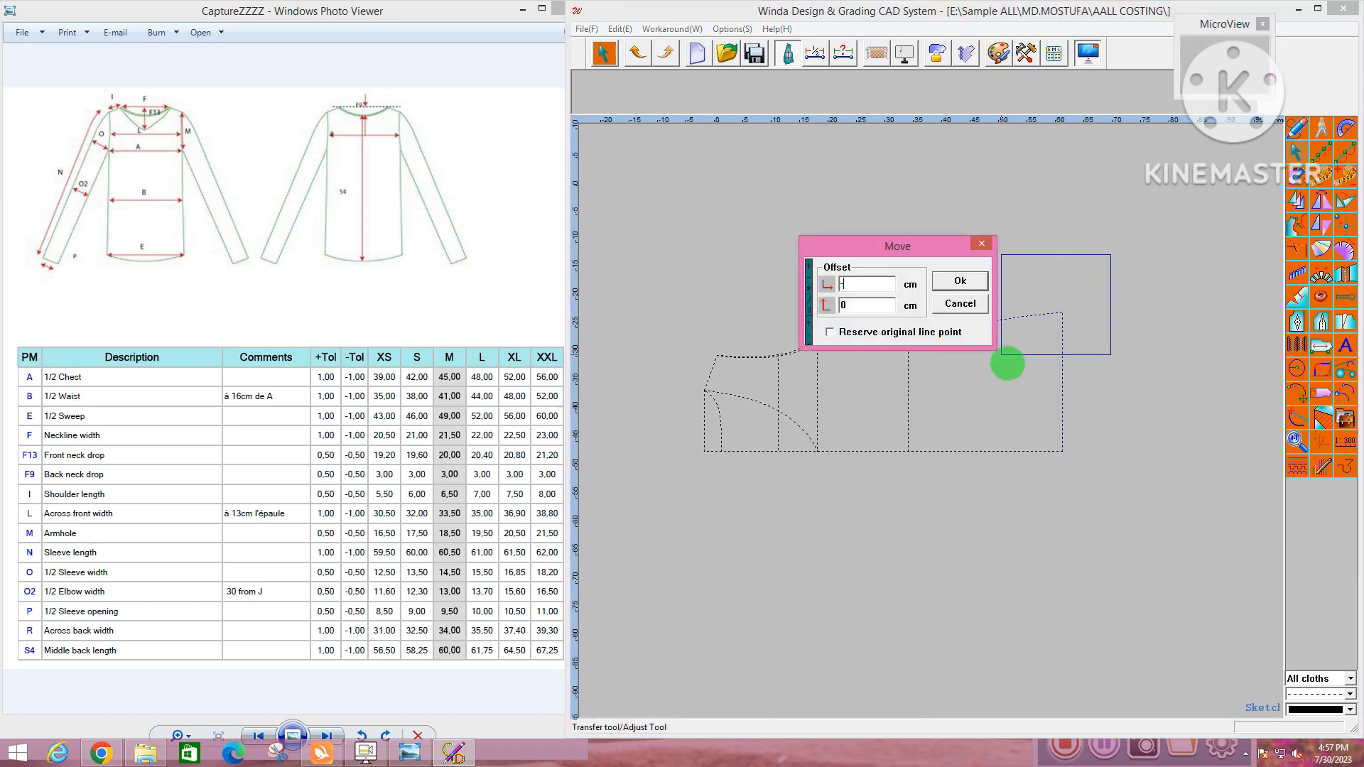
pyautogui.write('-1.5')
pyautogui.press('Return')
pyautogui.scroll(2, 1021, 362)
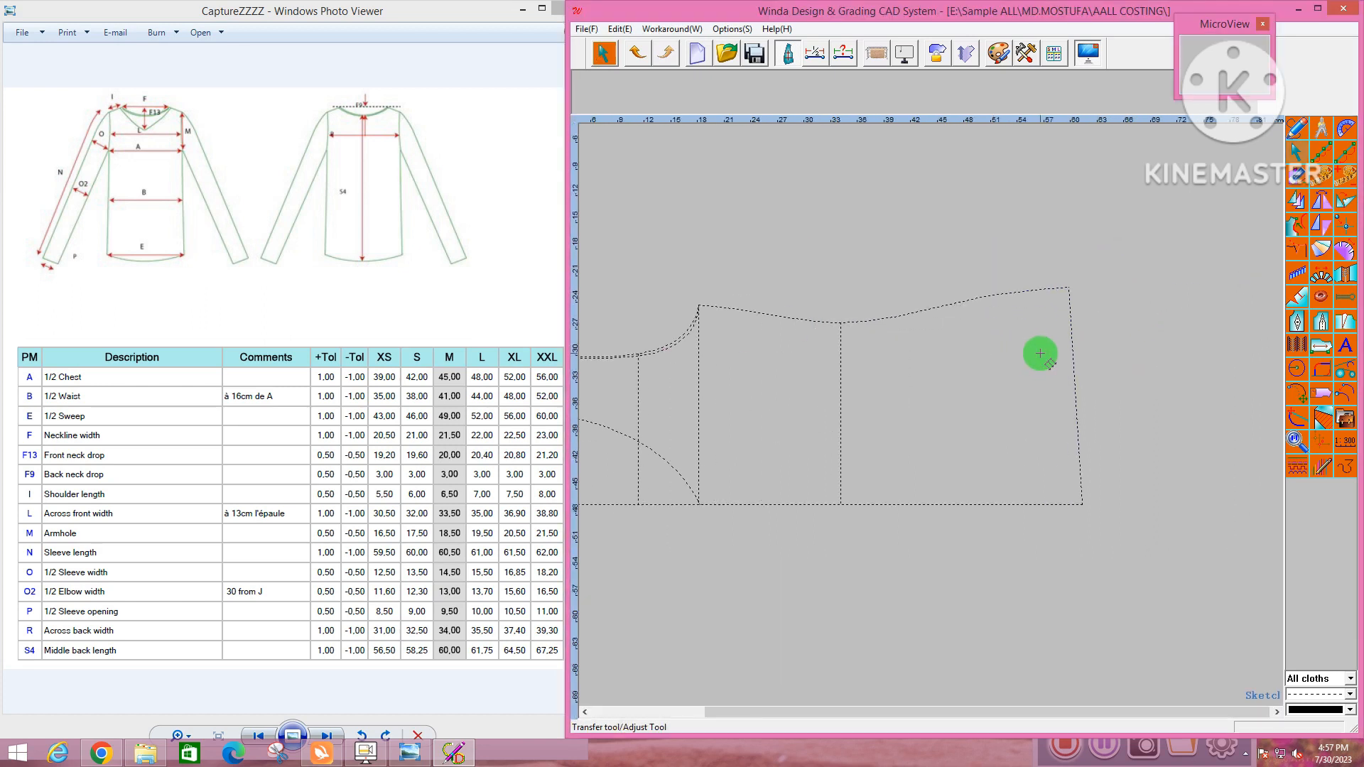
# Bend the straight hem line into an outward curve from the side seam corner to the centre line
pyautogui.scroll(-3, 1019, 354)
pyautogui.scroll(1, 973, 366)
pyautogui.scroll(1, 963, 371)
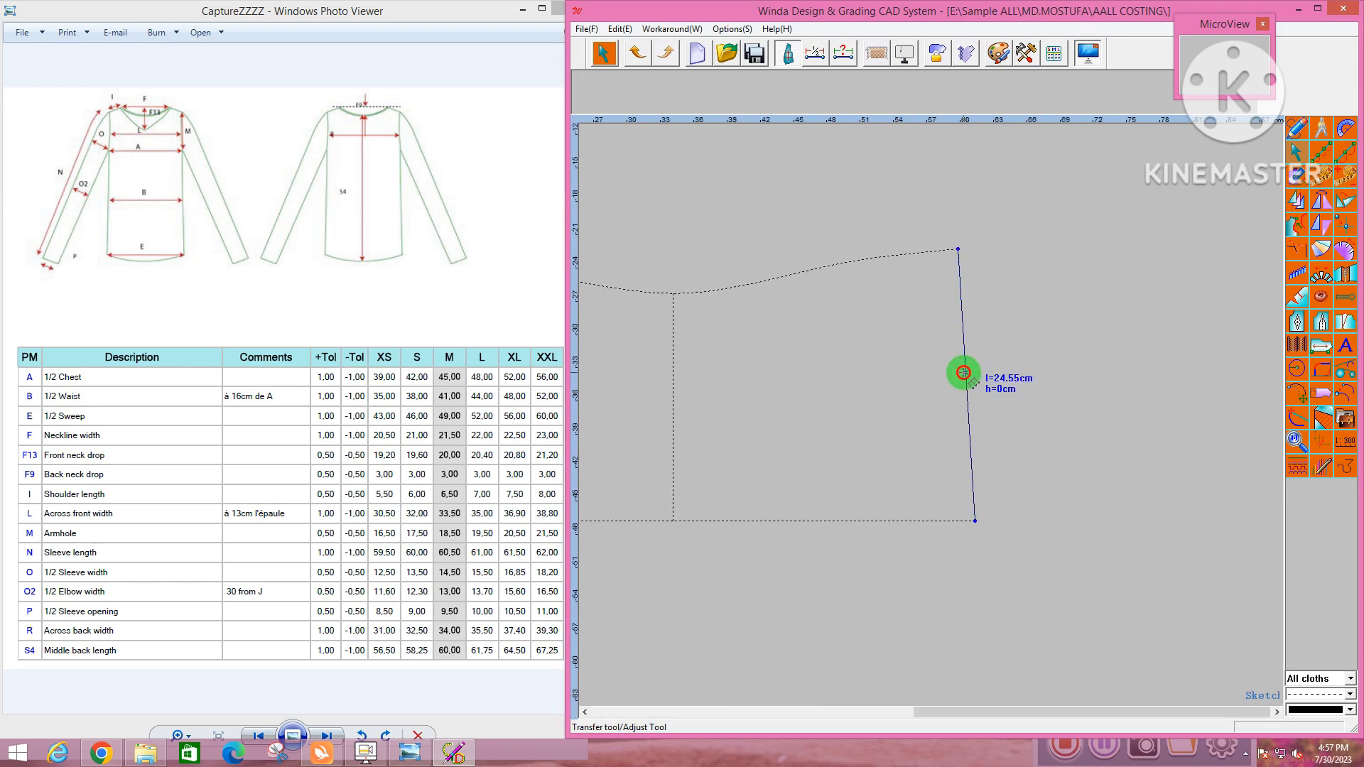
pyautogui.moveTo(962, 373); pyautogui.dragTo(976, 439)
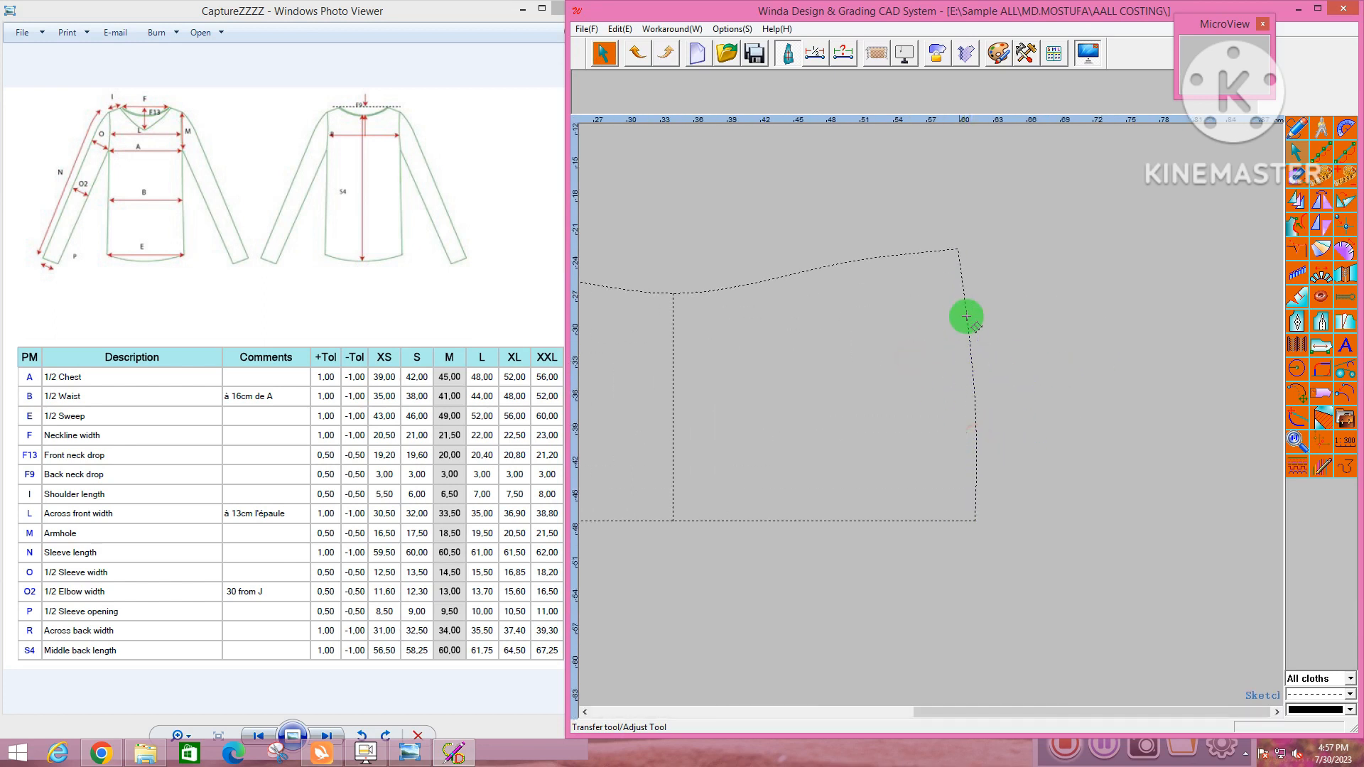
pyautogui.scroll(-1, 968, 366)
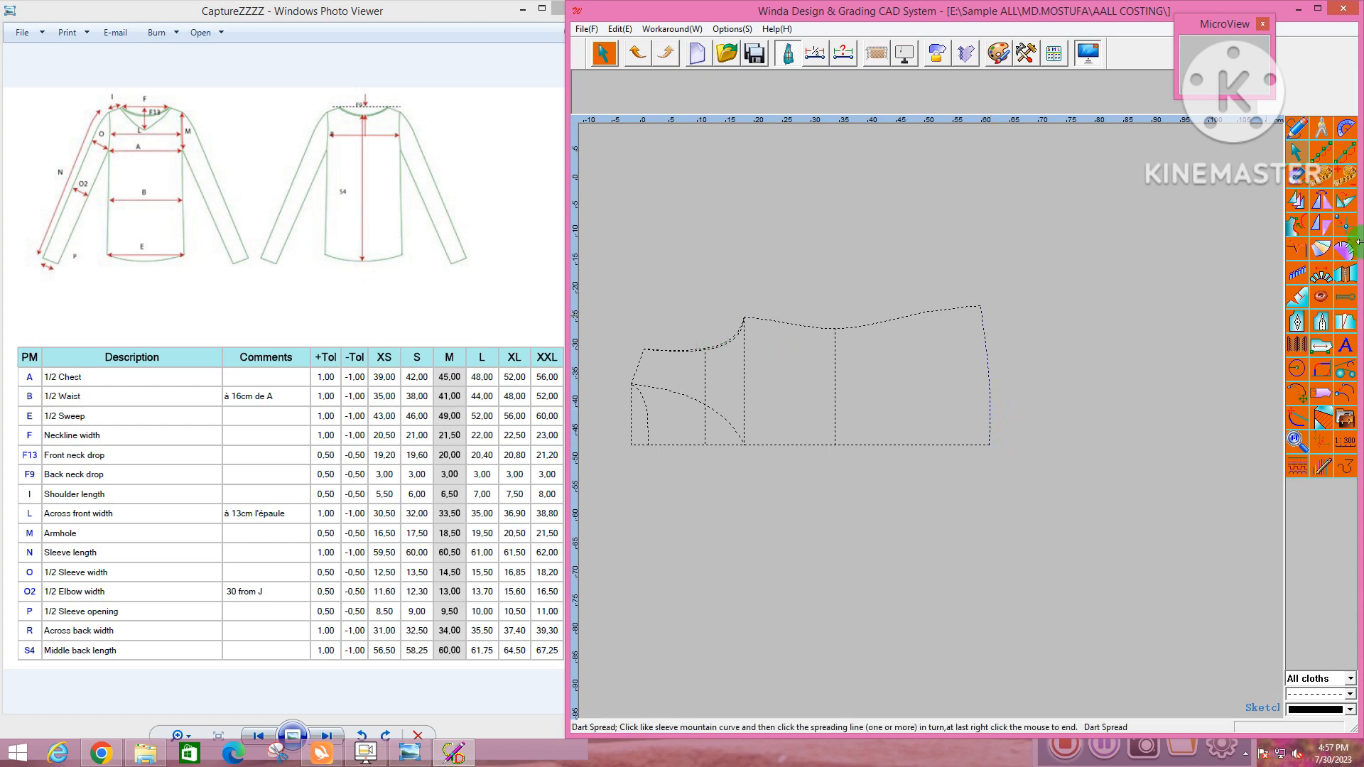
# Mirror all half-body lines across the horizontal centre line
pyautogui.click(1323, 202)
pyautogui.click(990, 445)
pyautogui.click(916, 445)
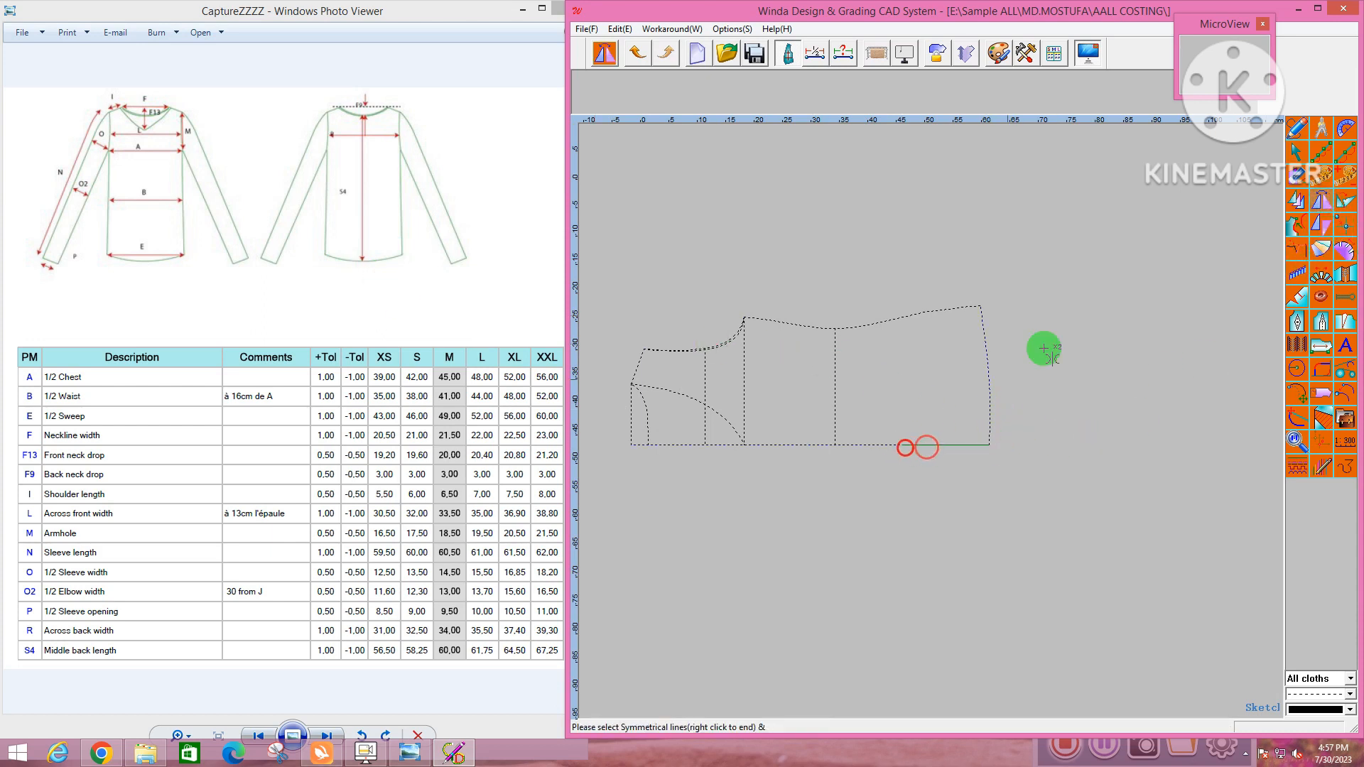
pyautogui.moveTo(1043, 281); pyautogui.dragTo(623, 425)
pyautogui.rightClick(621, 426)
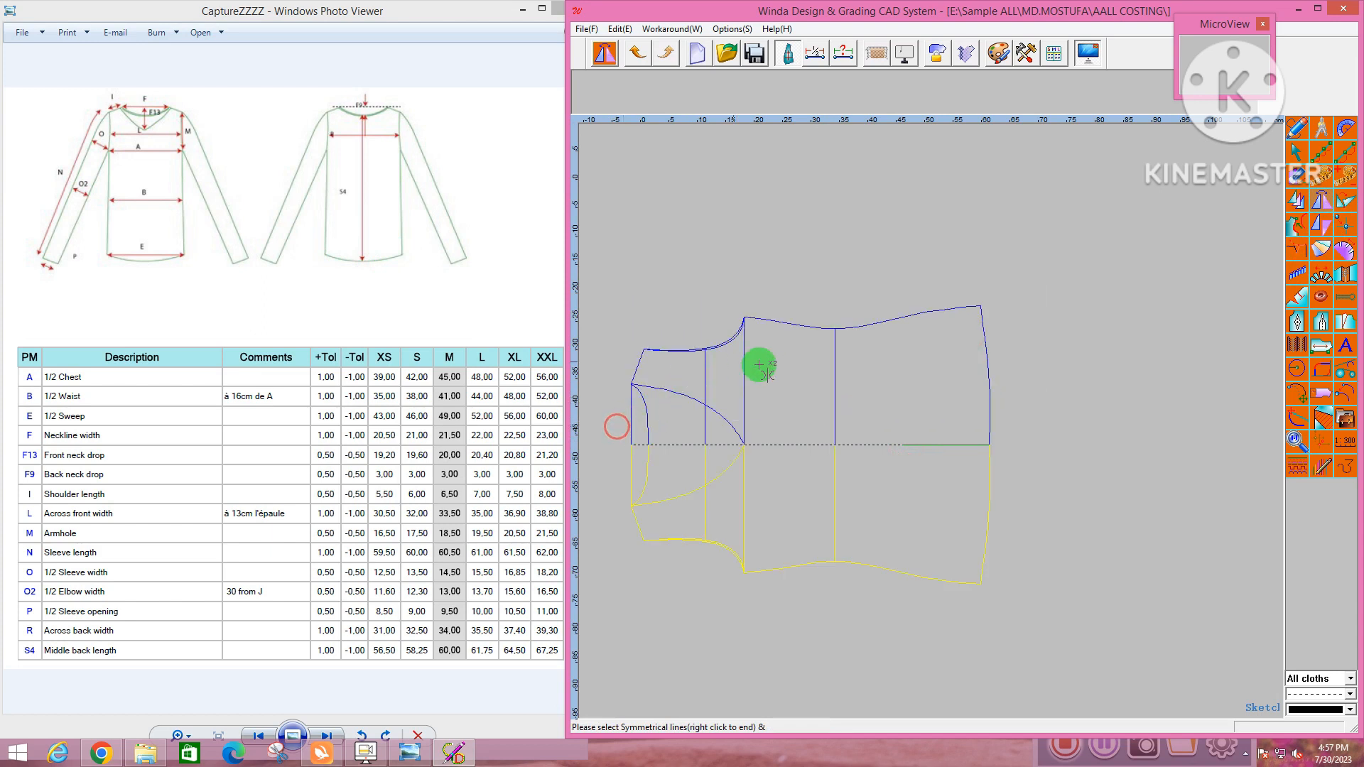
# Adjust the mirrored hem curve so it runs smoothly across the centre line
pyautogui.scroll(-2, 966, 442)
pyautogui.scroll(4, 995, 472)
pyautogui.middleClick(975, 484)
pyautogui.scroll(2, 941, 490)
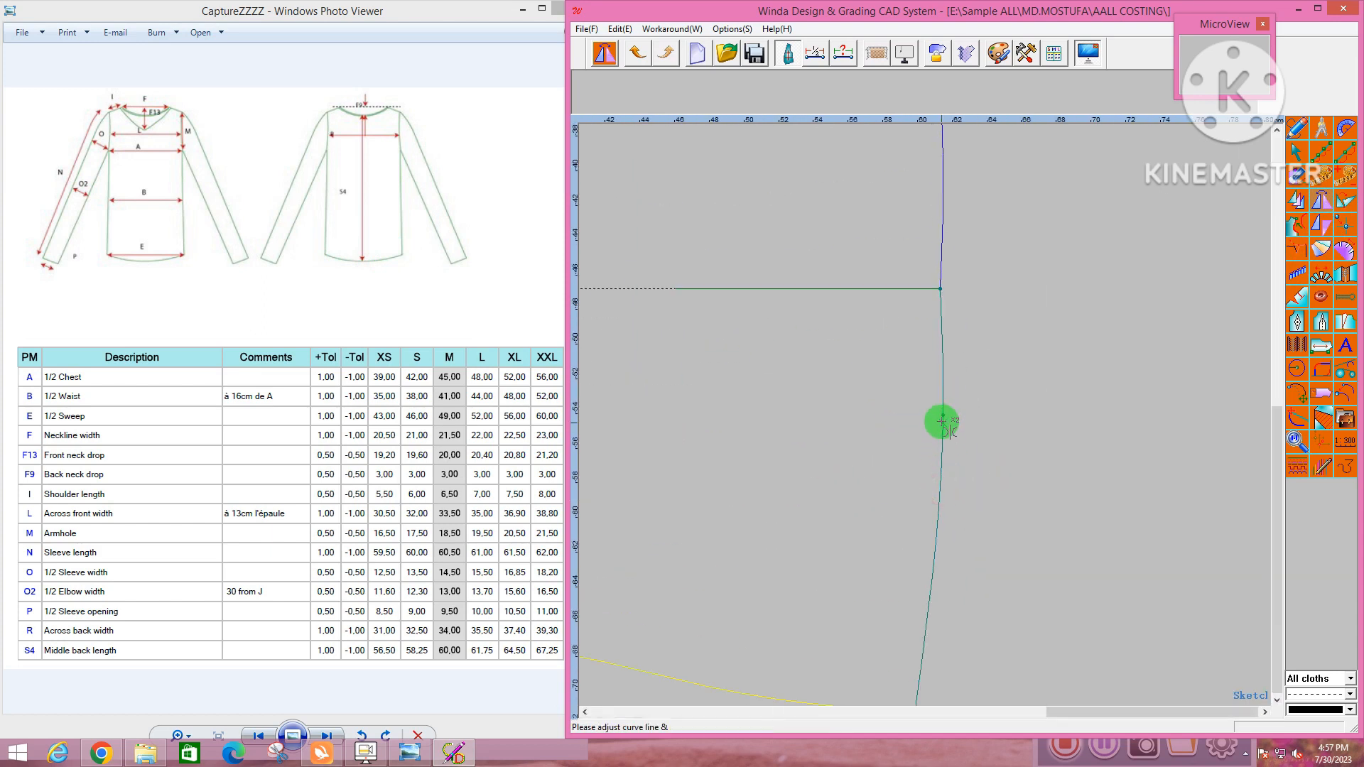
pyautogui.click(945, 433)
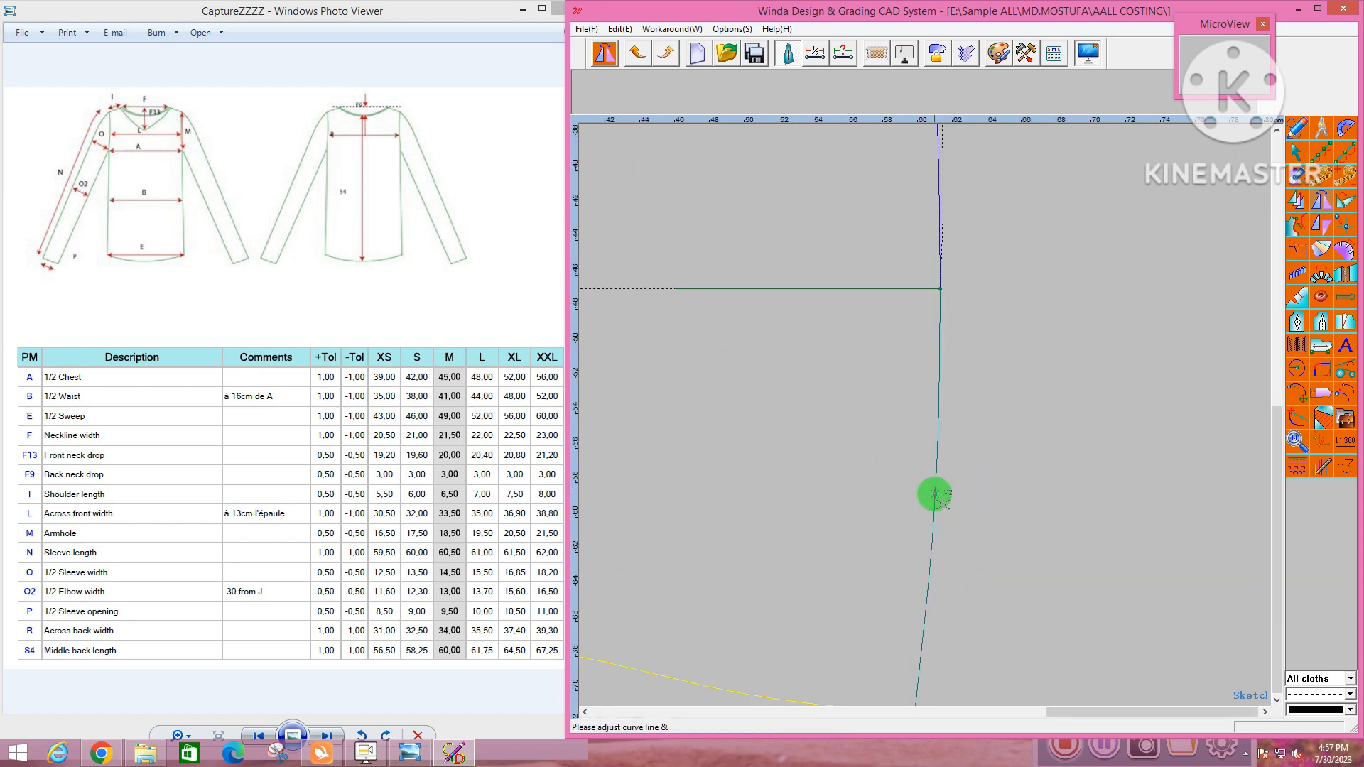
pyautogui.click(935, 494)
# Check the front neckline curve's shape on both sides of the centre line and complete the mirrored full body
pyautogui.scroll(-7, 1014, 407)
pyautogui.scroll(5, 843, 411)
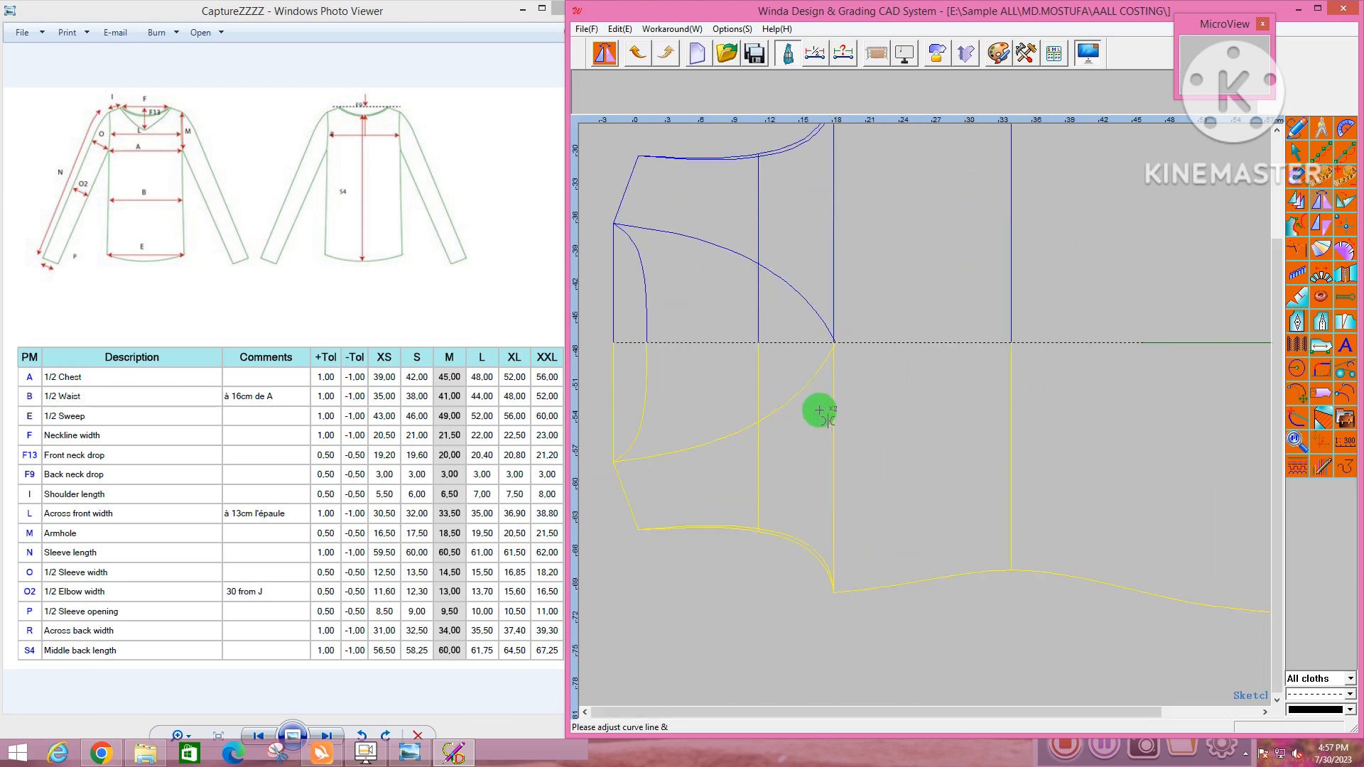
pyautogui.click(783, 407)
pyautogui.scroll(-2, 752, 426)
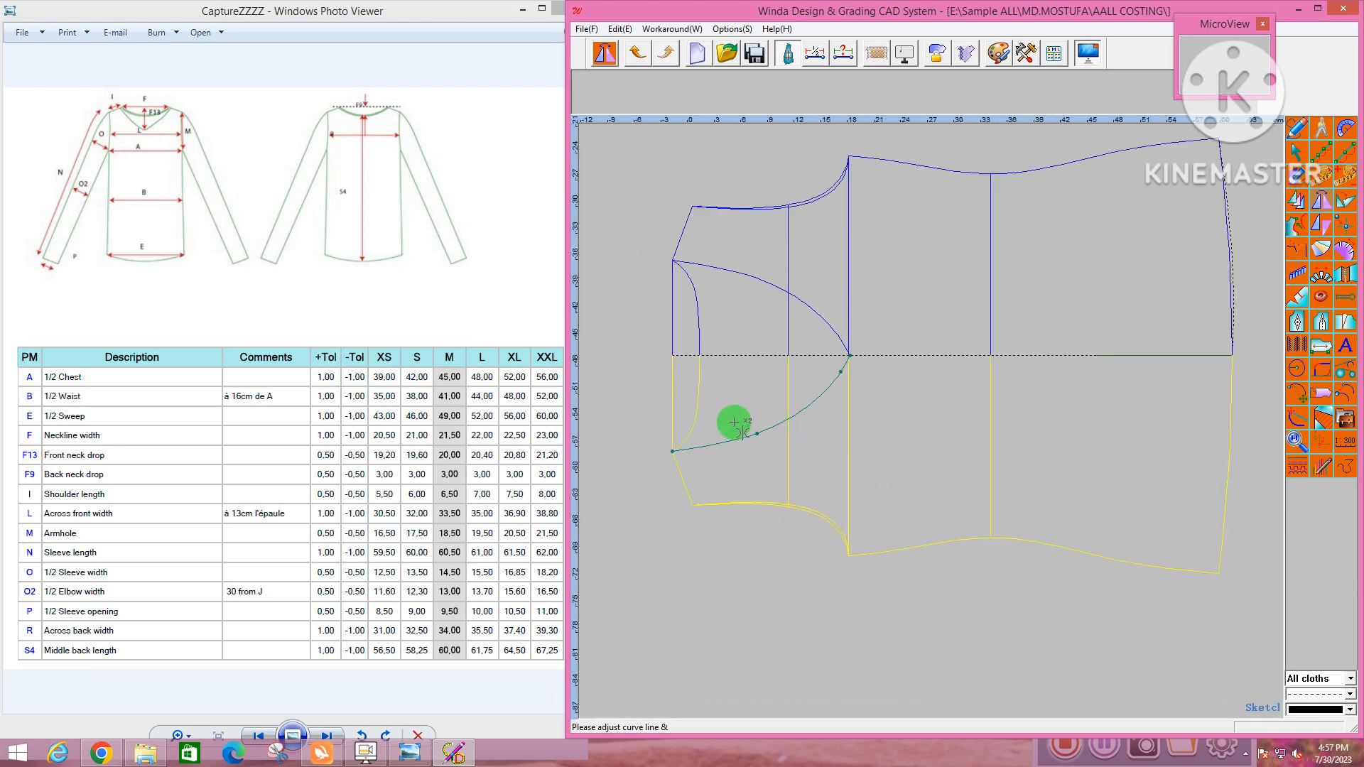
pyautogui.scroll(4, 780, 425)
pyautogui.scroll(-2, 781, 425)
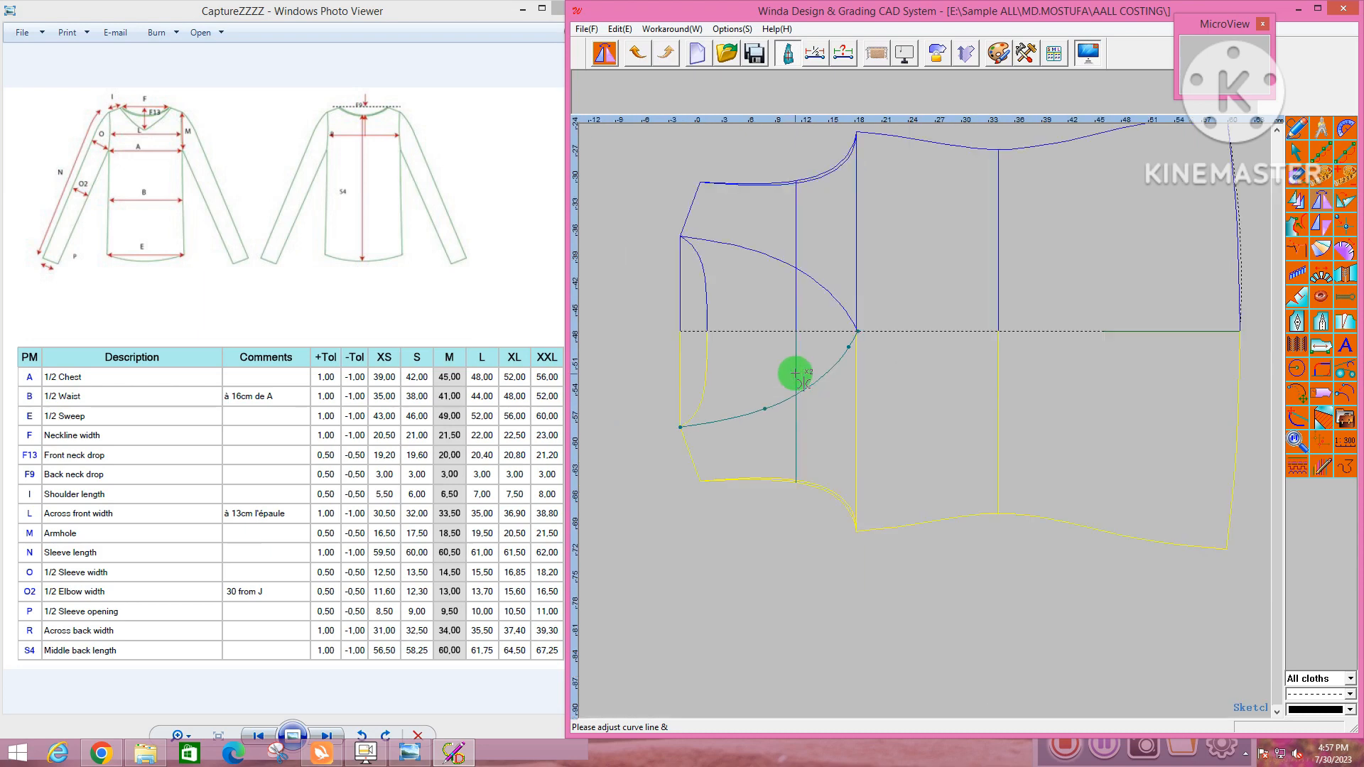
pyautogui.scroll(2, 864, 360)
pyautogui.scroll(-2, 866, 353)
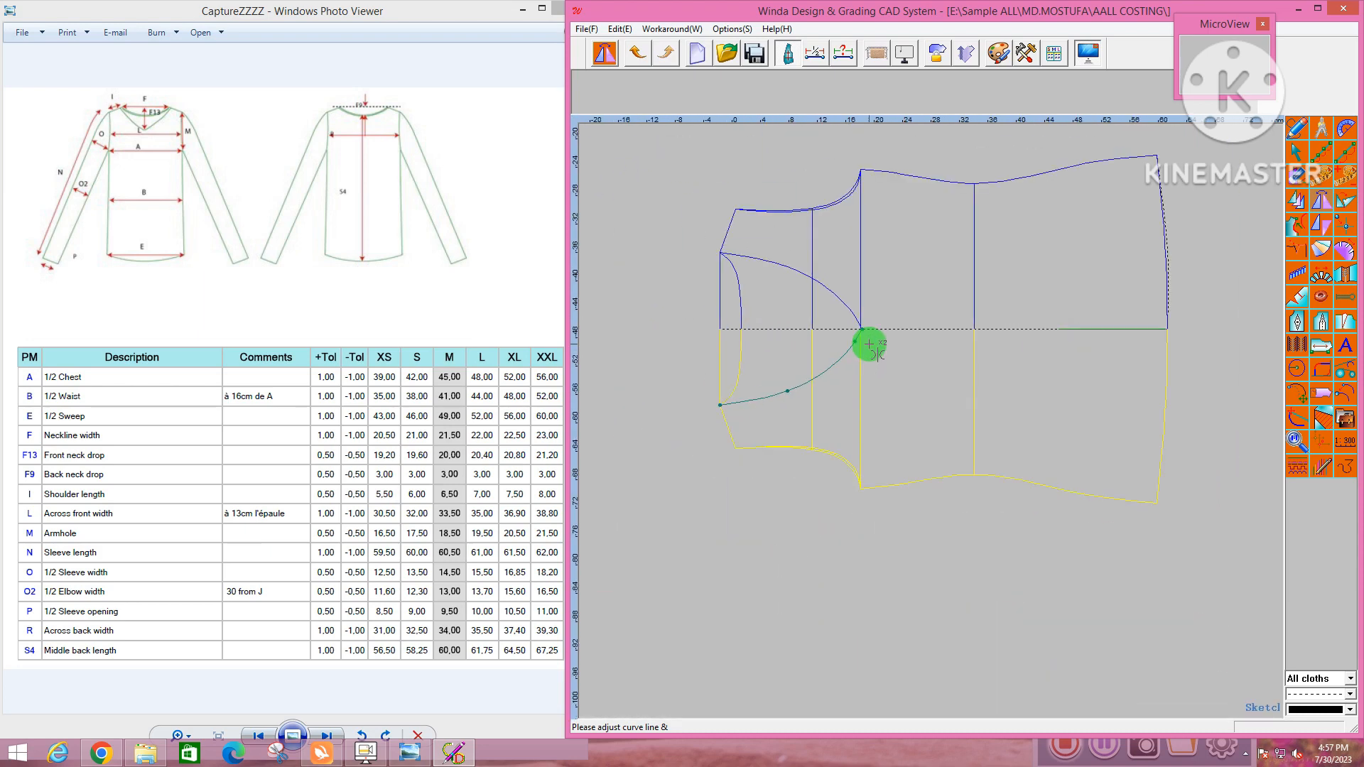
pyautogui.scroll(2, 742, 374)
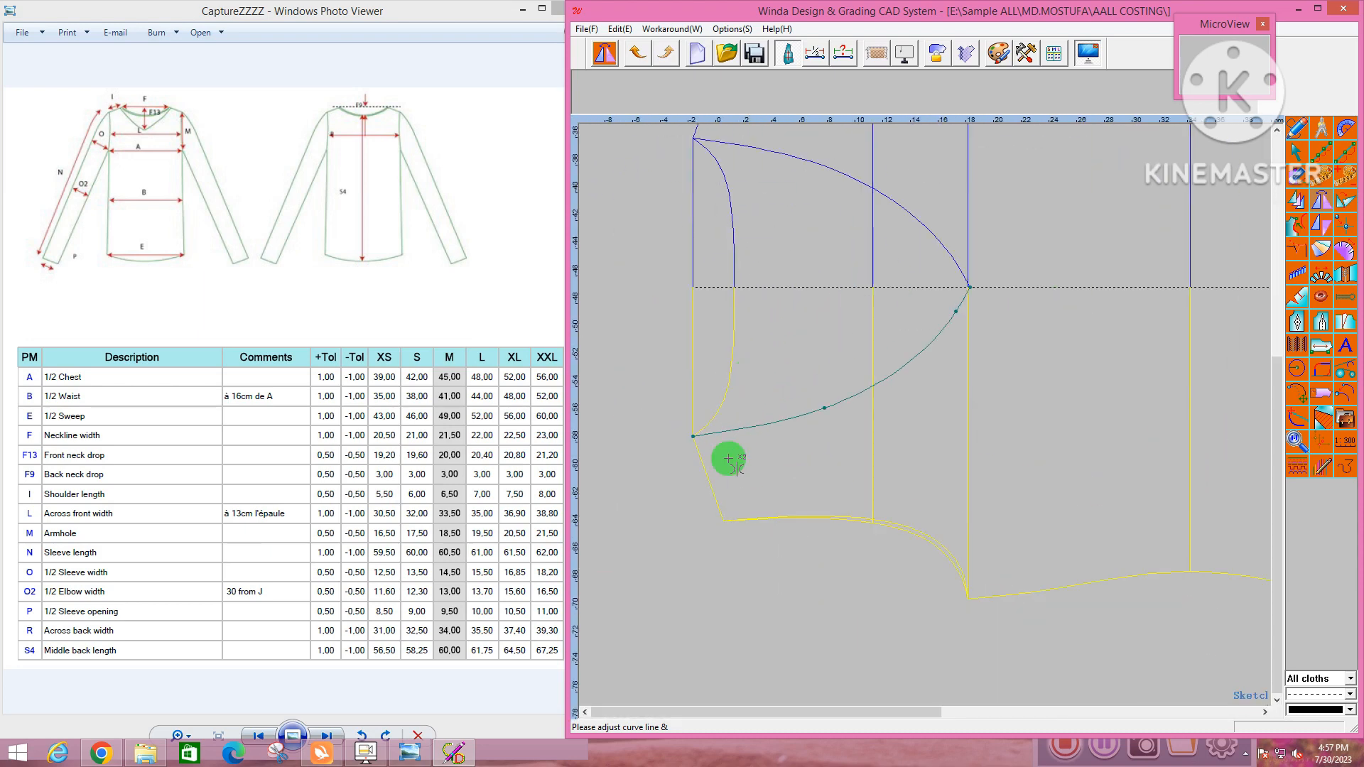
pyautogui.scroll(-2, 676, 472)
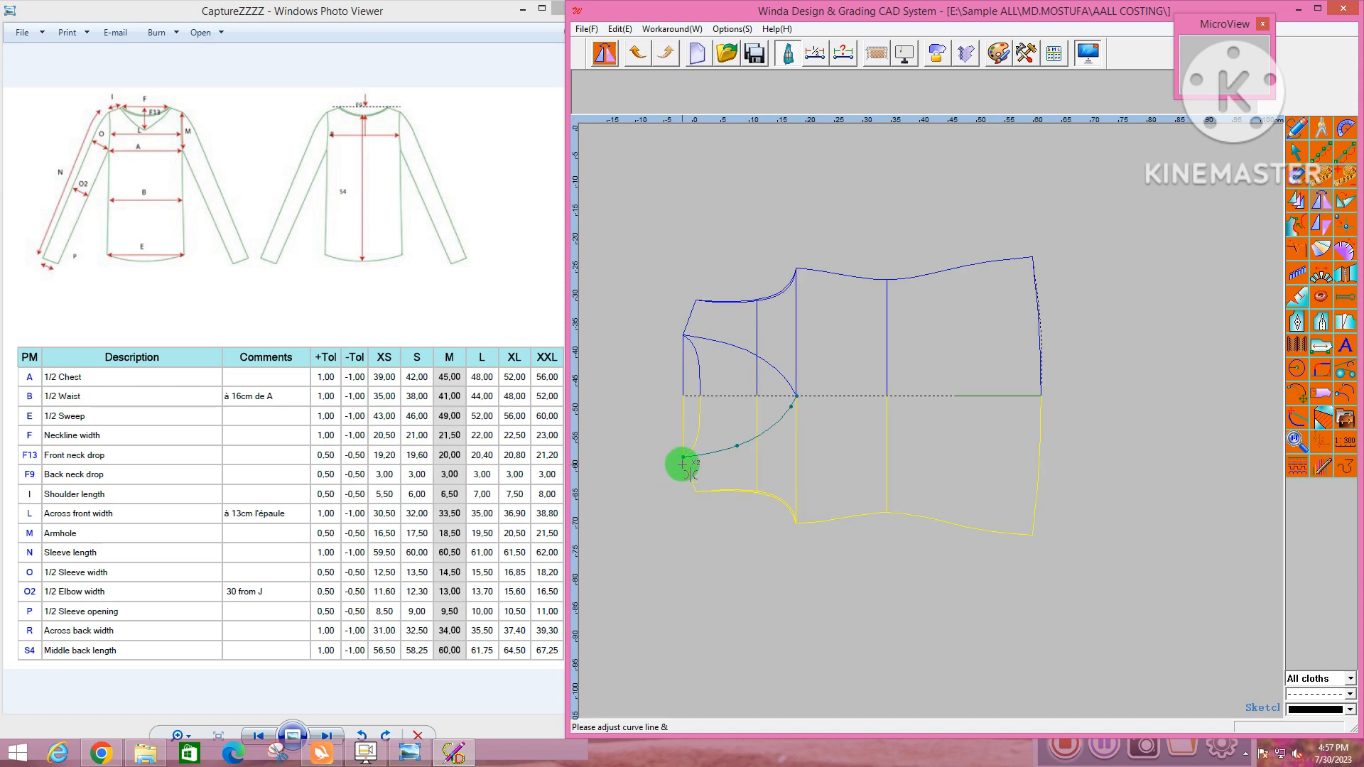
pyautogui.rightClick(943, 443)
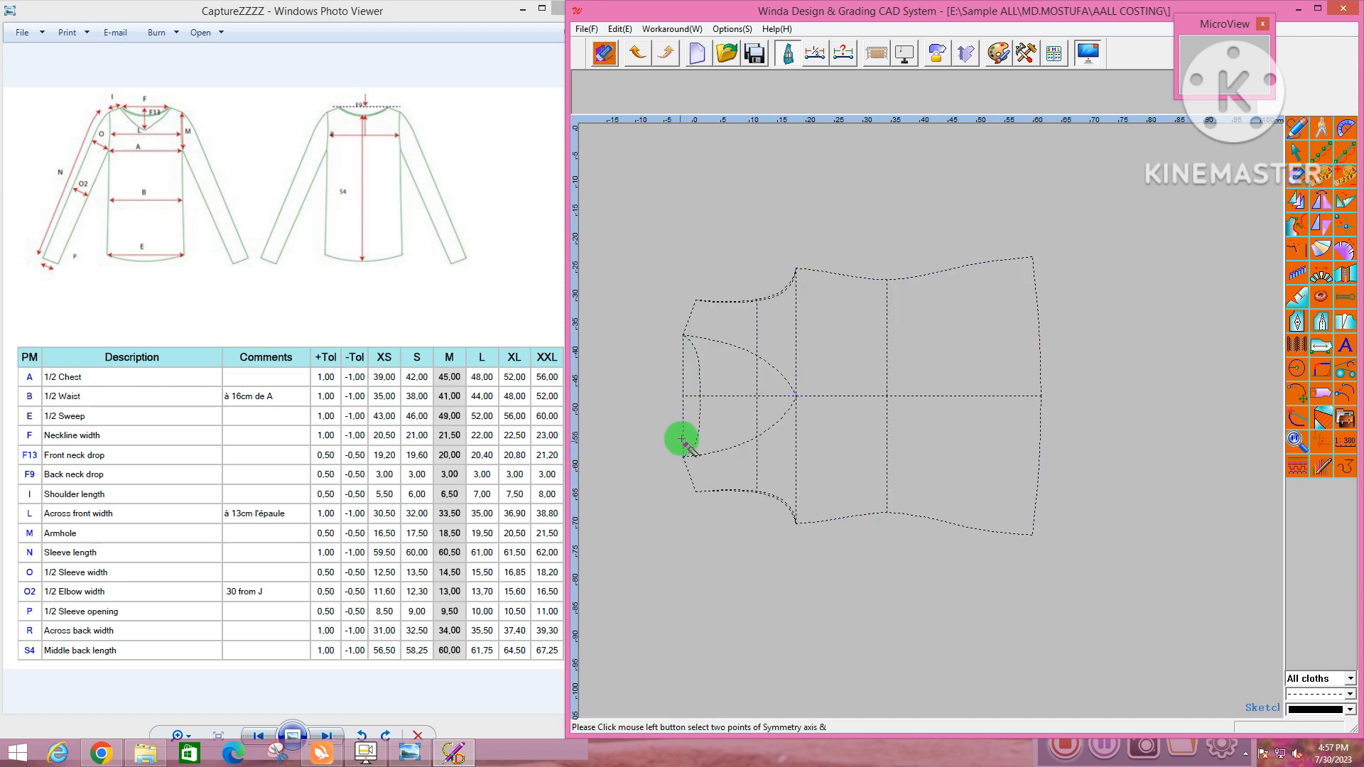
# Delete the mirrored half of the body below the horizontal centre line
pyautogui.moveTo(648, 415)
pyautogui.mouseDown()
pyautogui.moveTo(1018, 584)
pyautogui.moveTo(1080, 595)
pyautogui.mouseUp()
pyautogui.rightClick(959, 477)
pyautogui.click(980, 493)
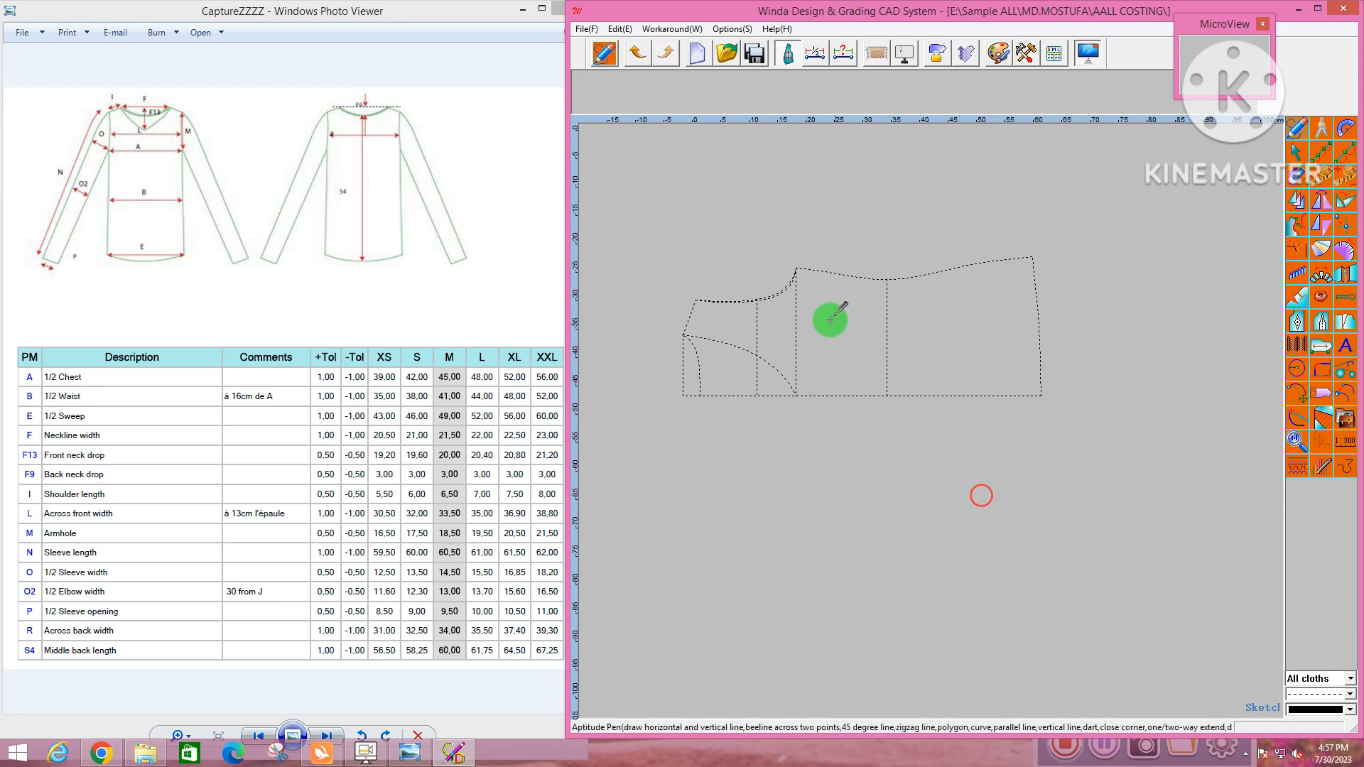
# Reshape the front armhole curve by moving its control points between the across-front line and the underarm point
pyautogui.scroll(5, 781, 306)
pyautogui.scroll(-3, 877, 371)
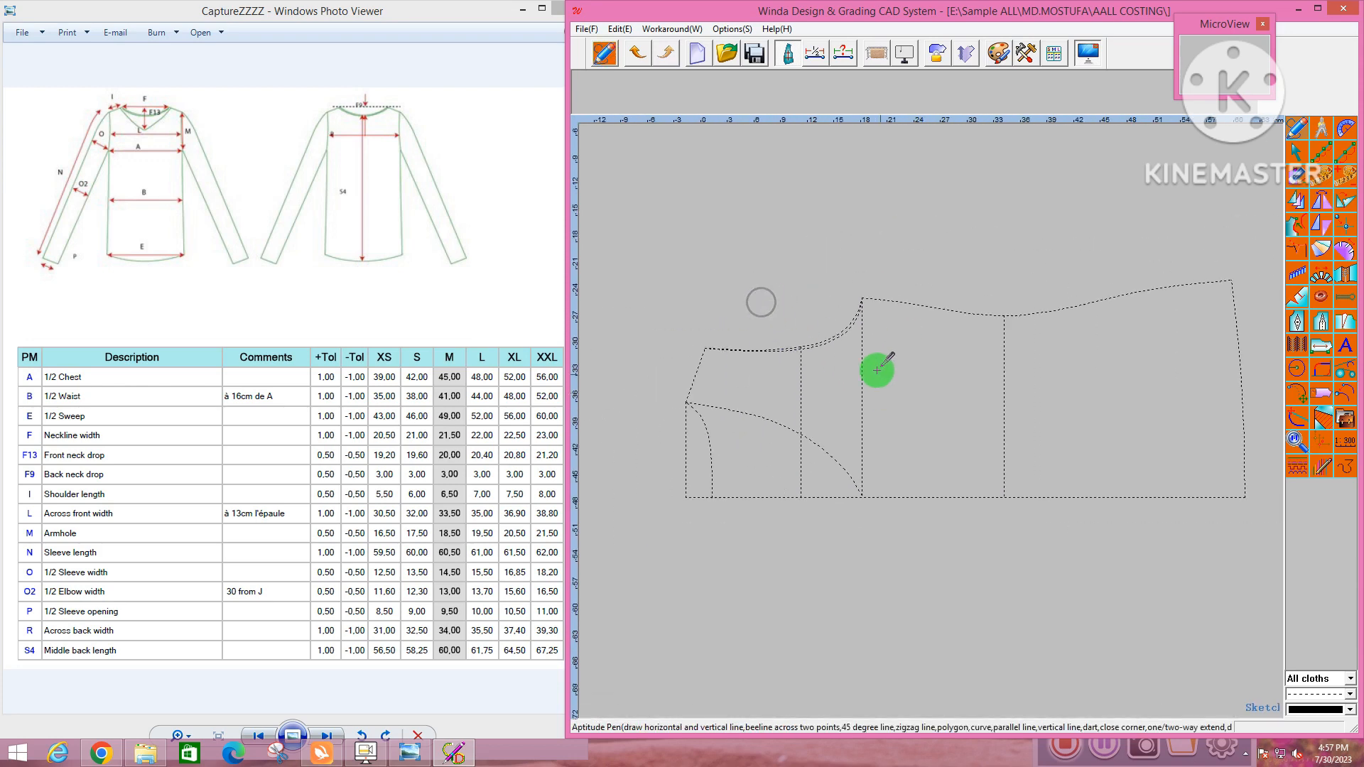
pyautogui.scroll(3, 835, 348)
pyautogui.scroll(2, 849, 355)
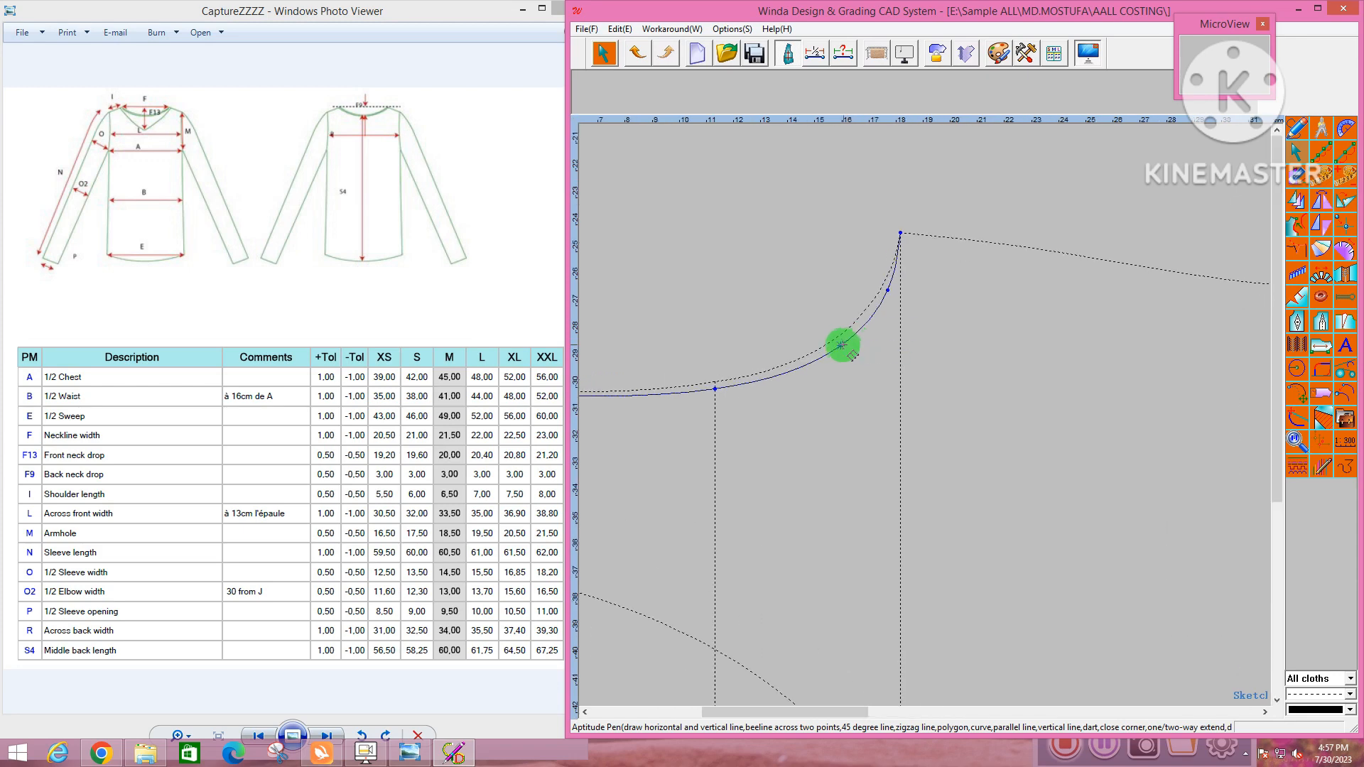
pyautogui.click(840, 347)
pyautogui.click(839, 353)
pyautogui.scroll(-4, 867, 355)
pyautogui.scroll(4, 870, 334)
pyautogui.click(882, 350)
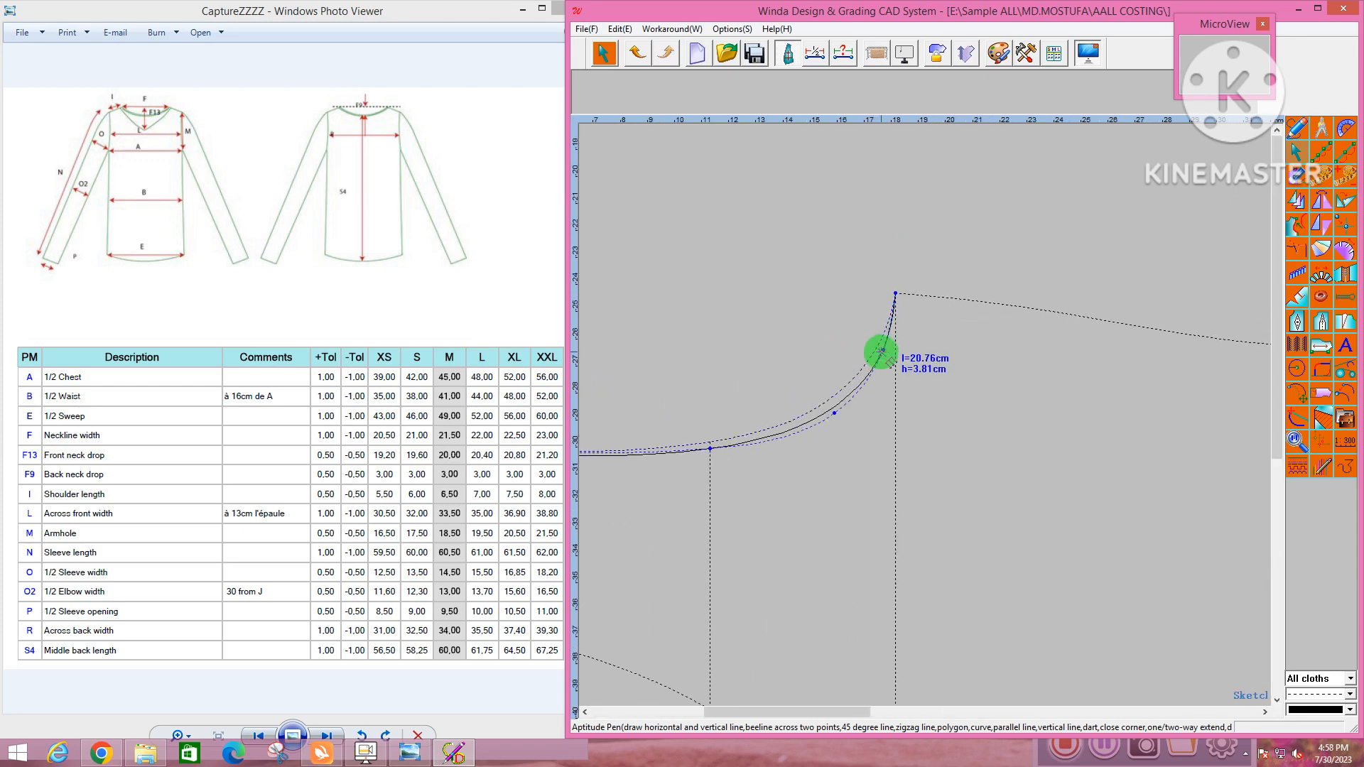
pyautogui.rightClick(876, 421)
pyautogui.scroll(-3, 920, 404)
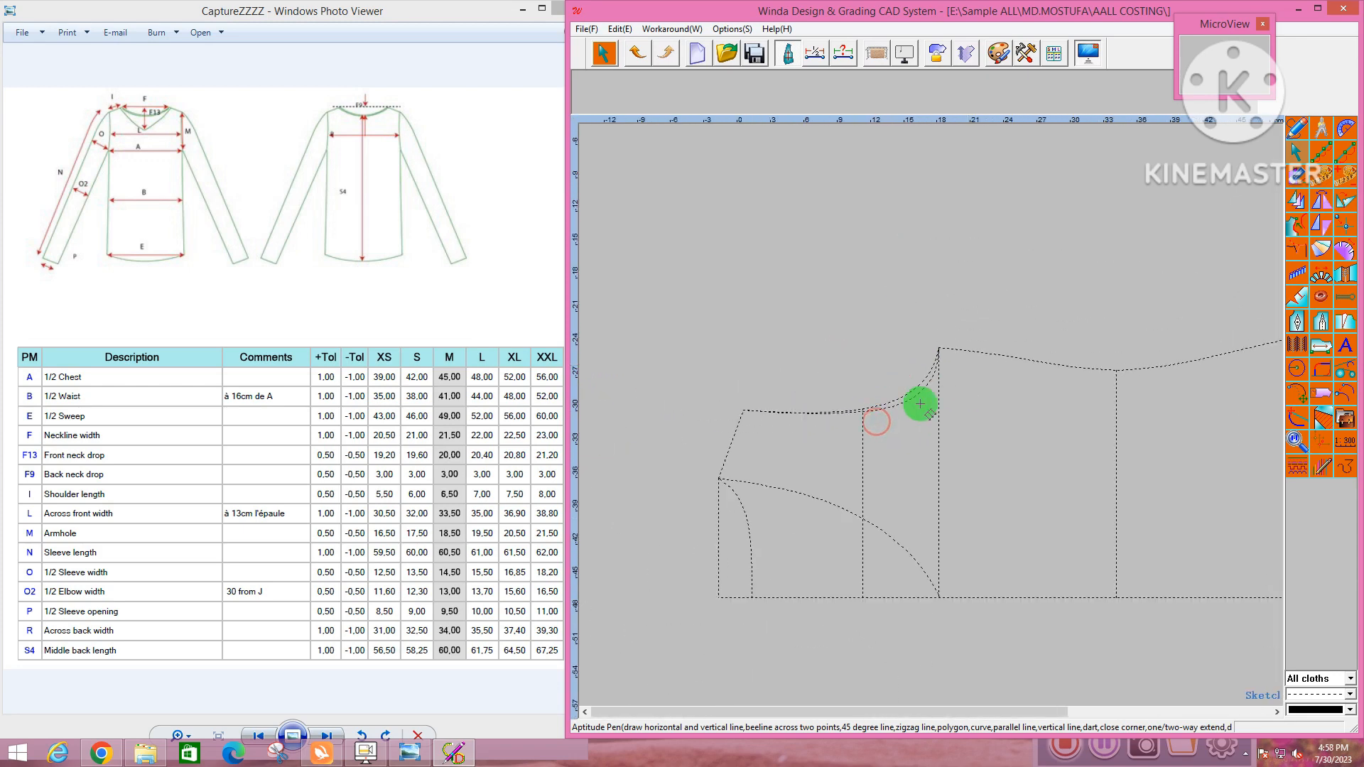
# Reshape the back armhole curve with a slightly shallower bend and a smoother run into the underarm point
pyautogui.scroll(4, 898, 400)
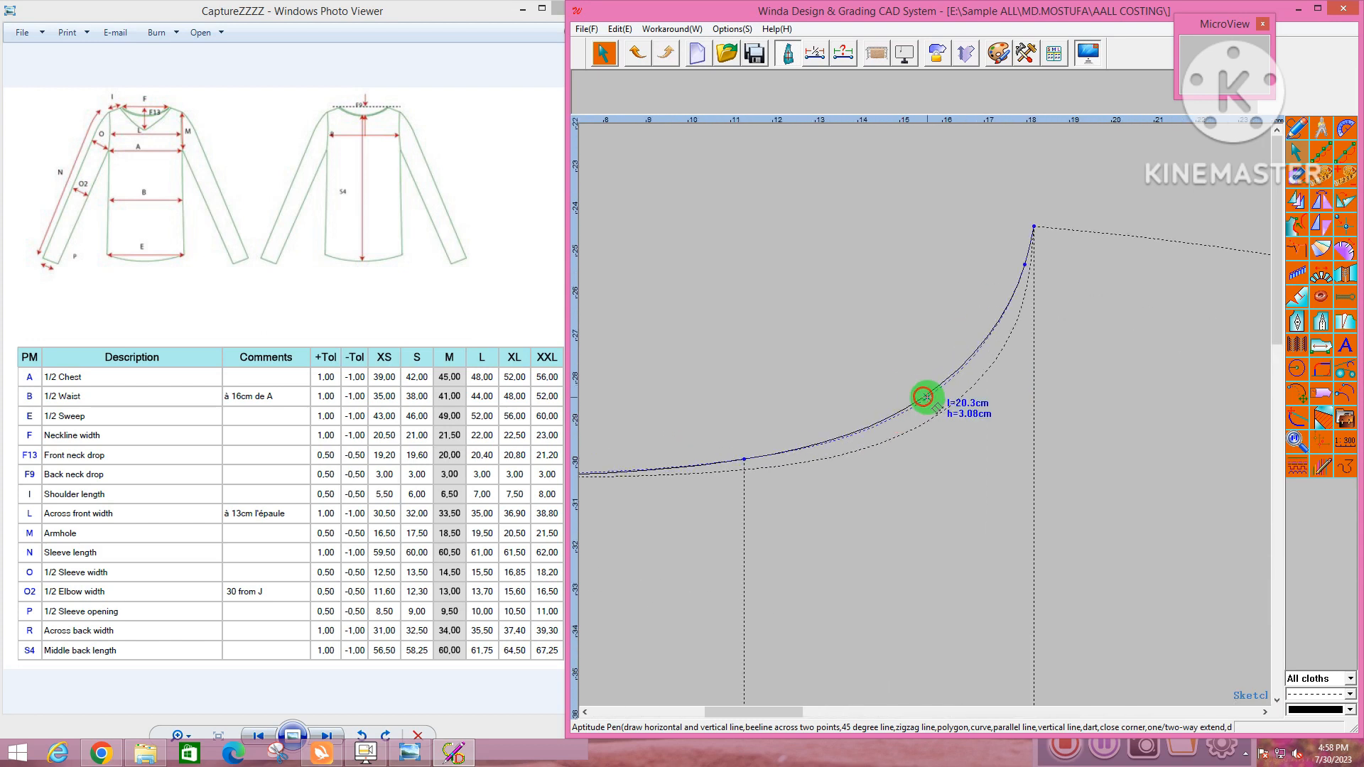
pyautogui.click(924, 397)
pyautogui.scroll(5, 879, 317)
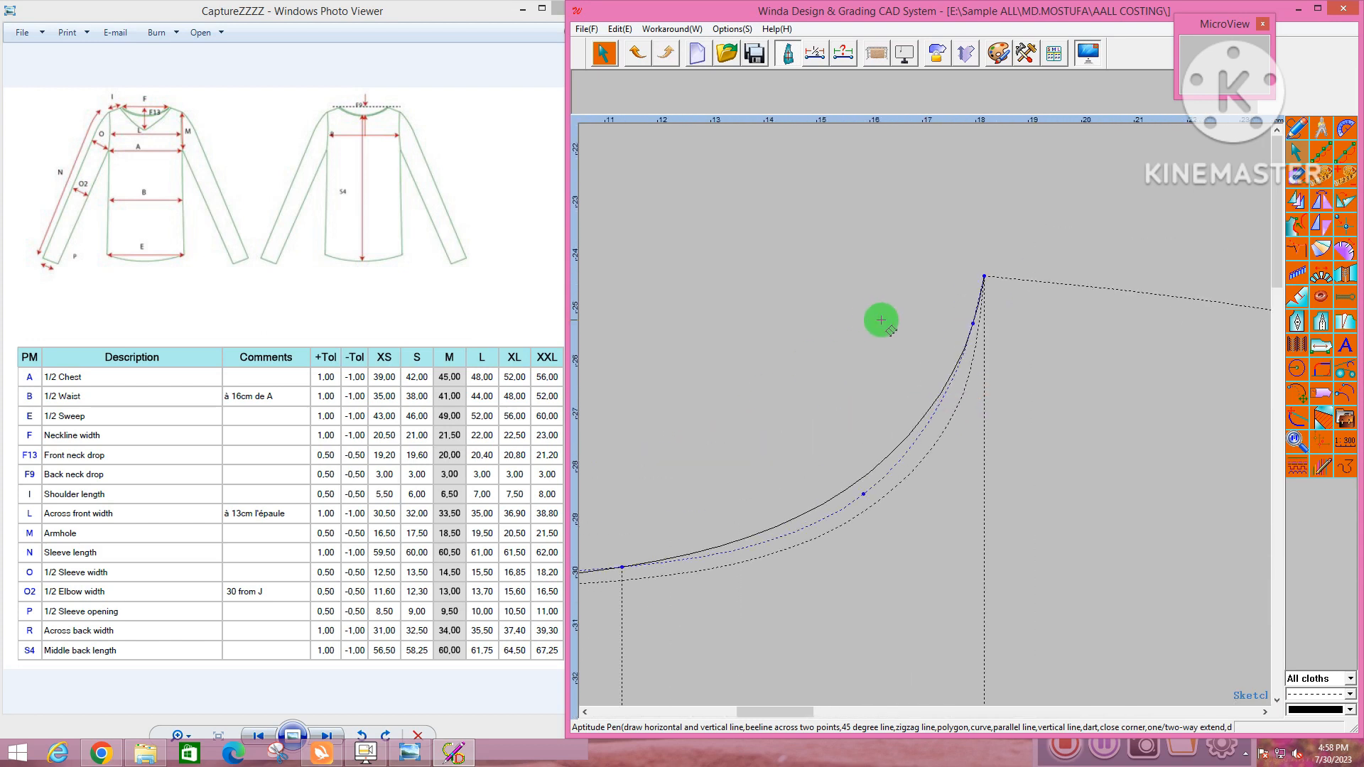
pyautogui.click(1012, 327)
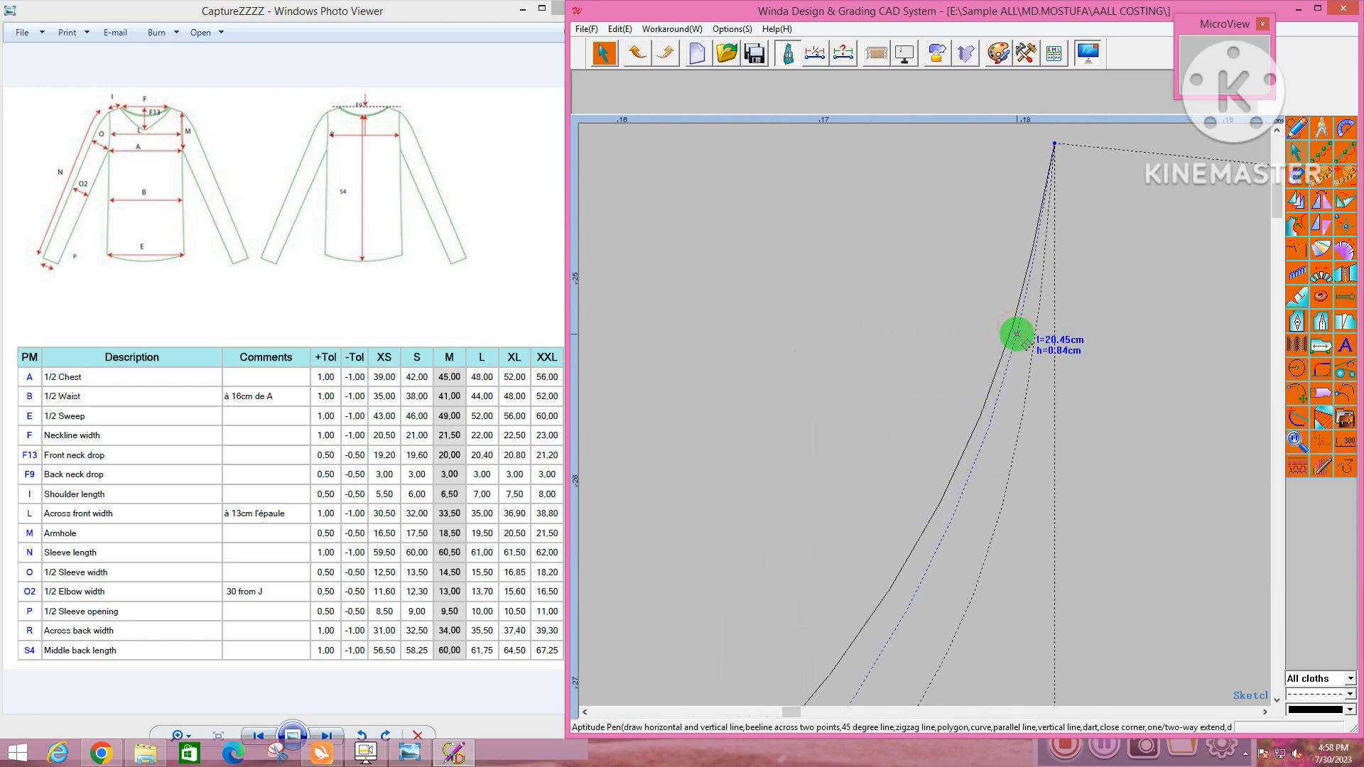
pyautogui.click(1017, 334)
pyautogui.rightClick(861, 325)
pyautogui.scroll(-9, 829, 330)
# Fine-tune the front and back armhole curves near the underarm so both run smoothly
pyautogui.click(818, 361)
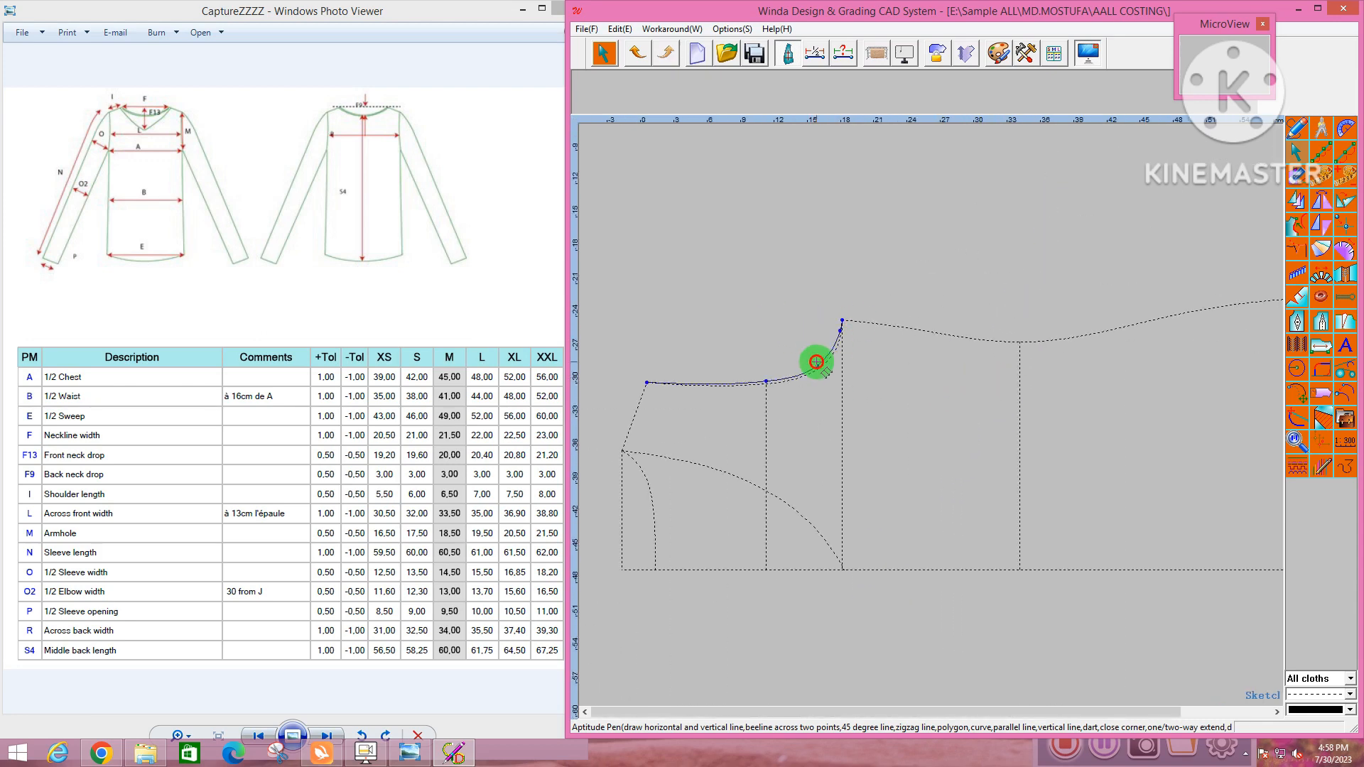
pyautogui.scroll(4, 859, 337)
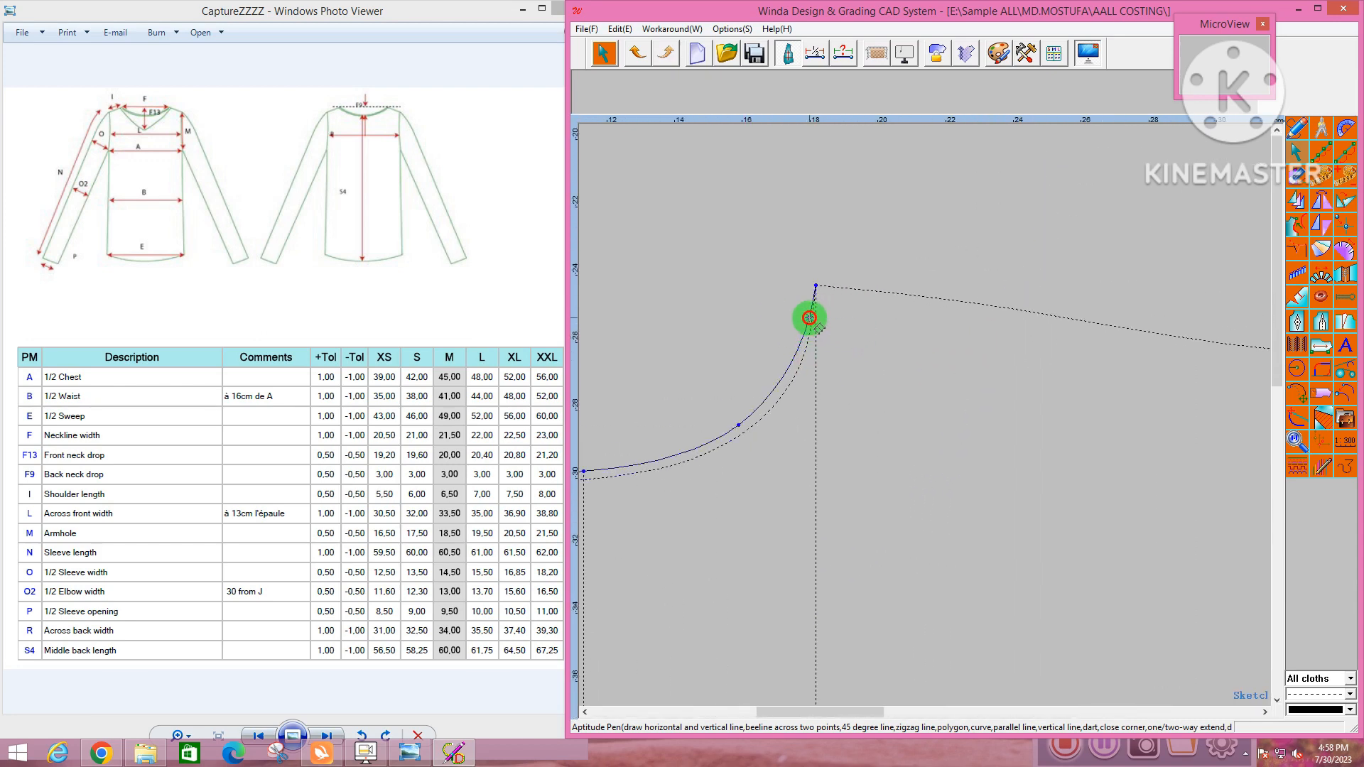
pyautogui.scroll(-3, 887, 401)
pyautogui.scroll(4, 859, 390)
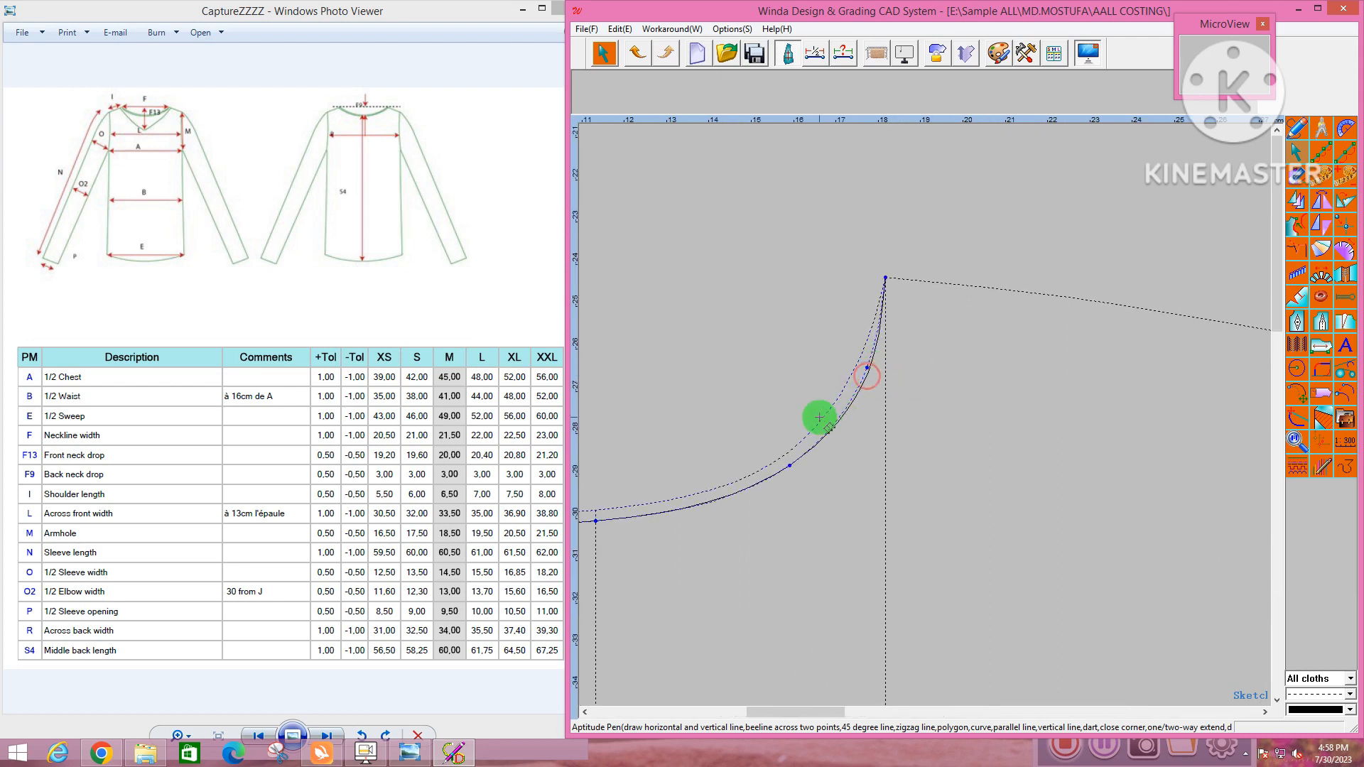
pyautogui.click(783, 447)
pyautogui.scroll(-6, 857, 371)
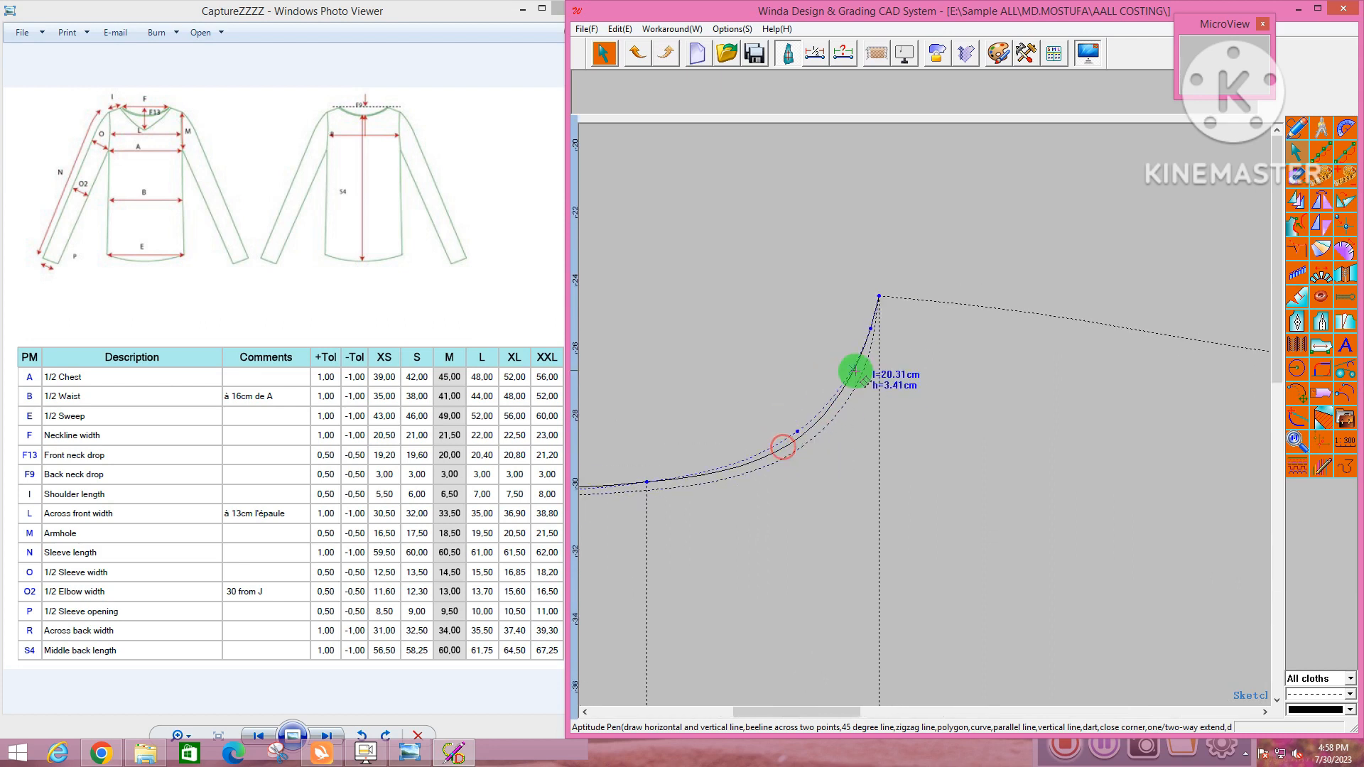
pyautogui.rightClick(908, 427)
# Readjust the lower bend of the front armhole curve and finish editing the armholes
pyautogui.scroll(4, 868, 410)
pyautogui.click(853, 411)
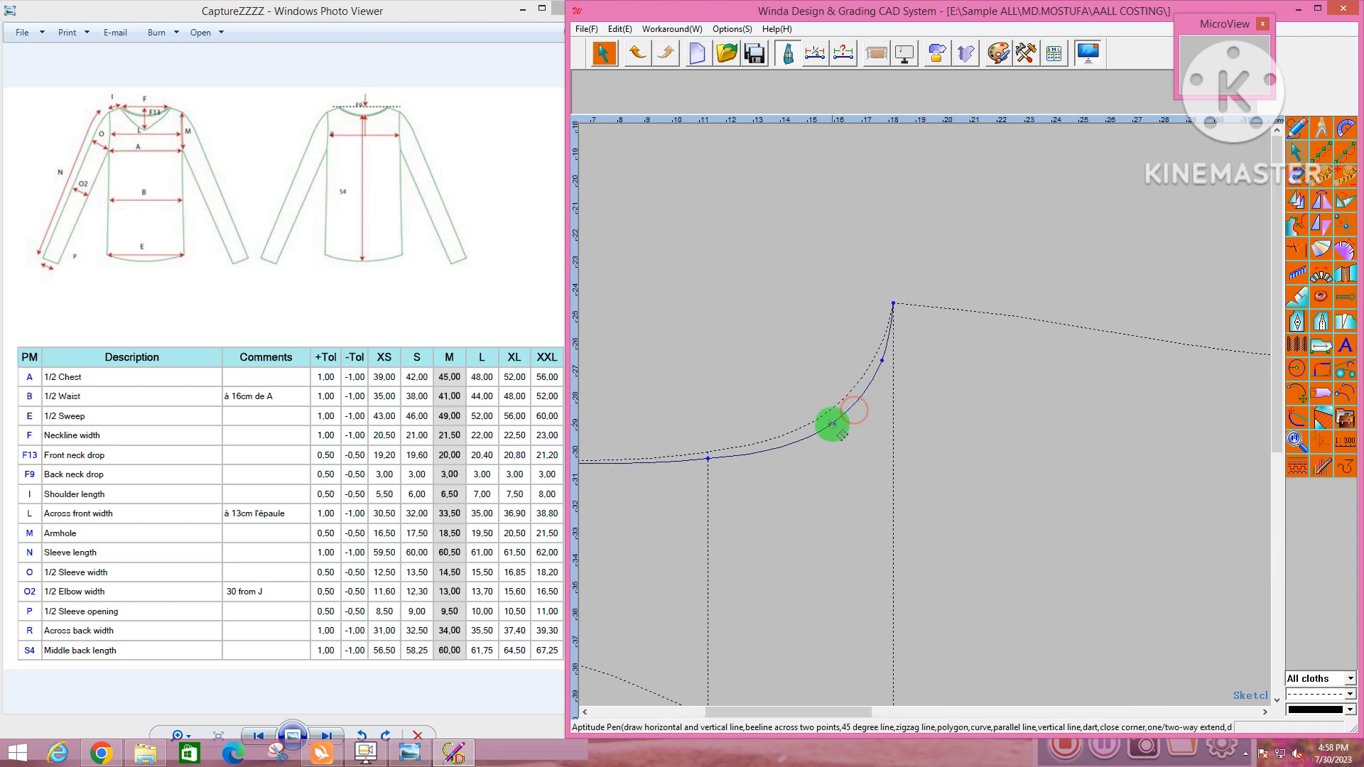
pyautogui.click(828, 422)
pyautogui.scroll(-5, 939, 372)
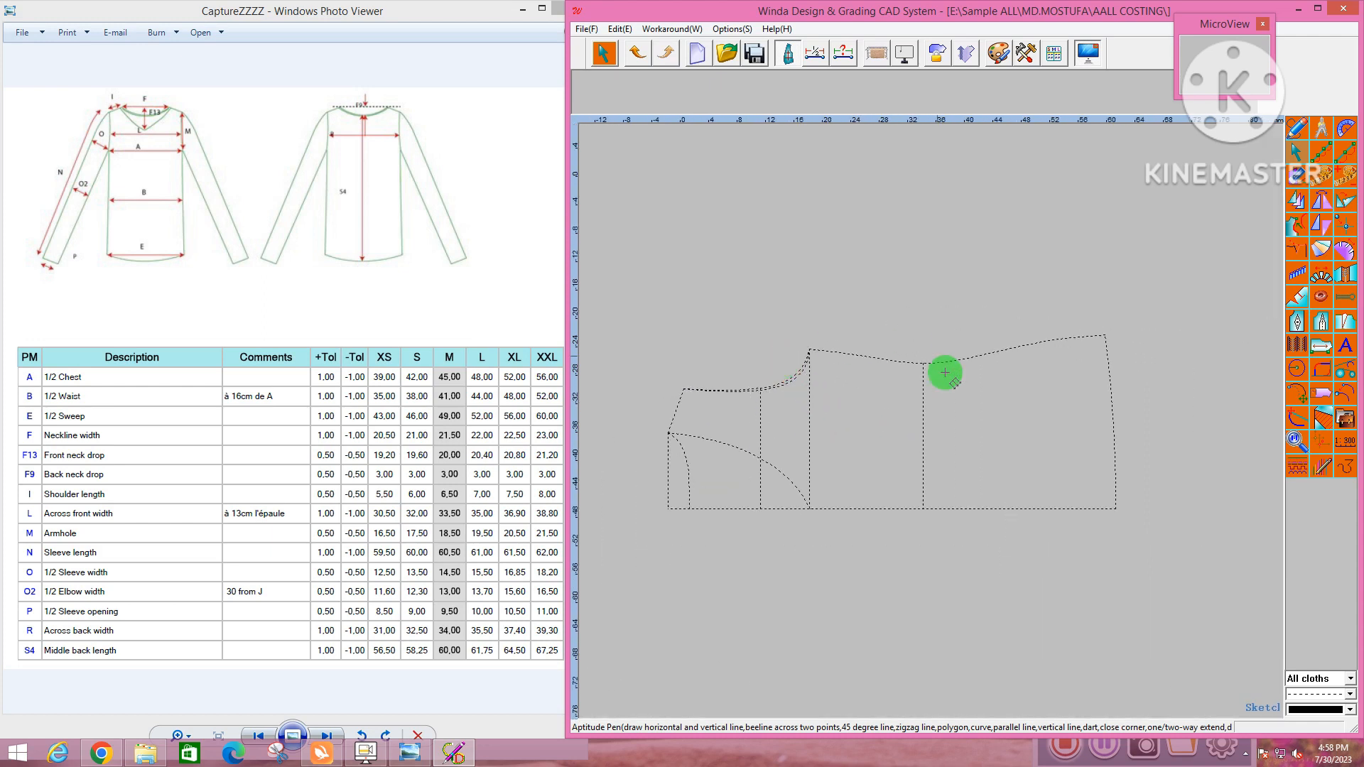
pyautogui.rightClick(870, 393)
pyautogui.click(692, 416)
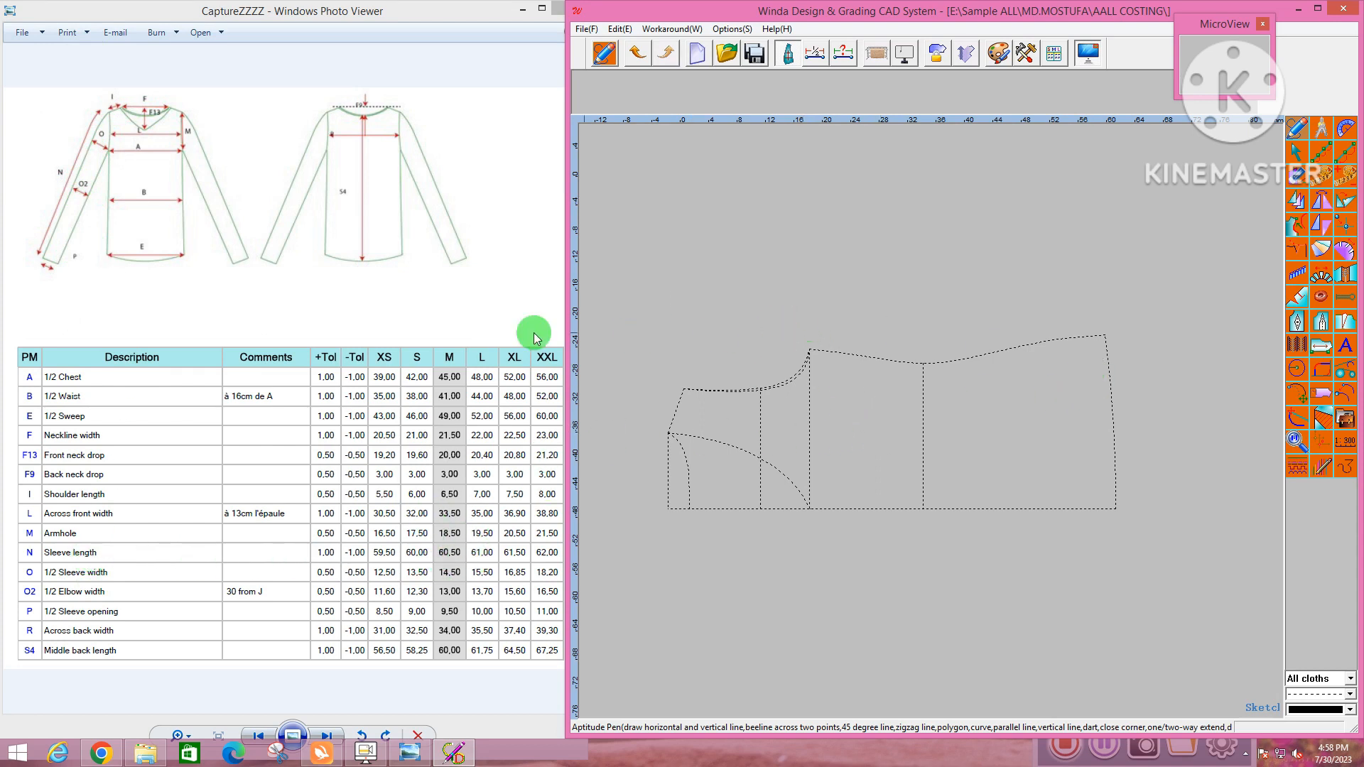
# Draw a 60.5 by 14.5 cm rectangle beside the body's hem as the sleeve base
pyautogui.scroll(-3, 646, 334)
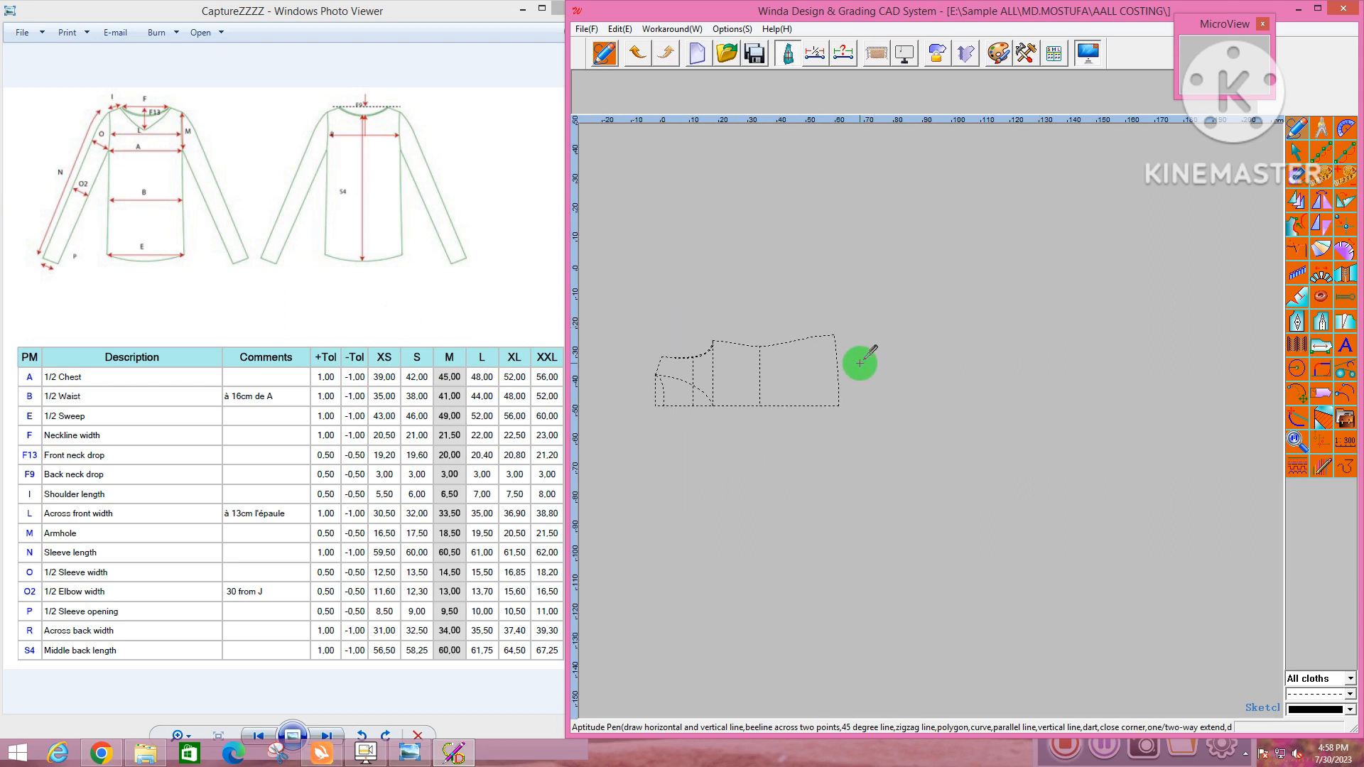
pyautogui.moveTo(859, 363); pyautogui.dragTo(1035, 395)
pyautogui.click(640, 175)
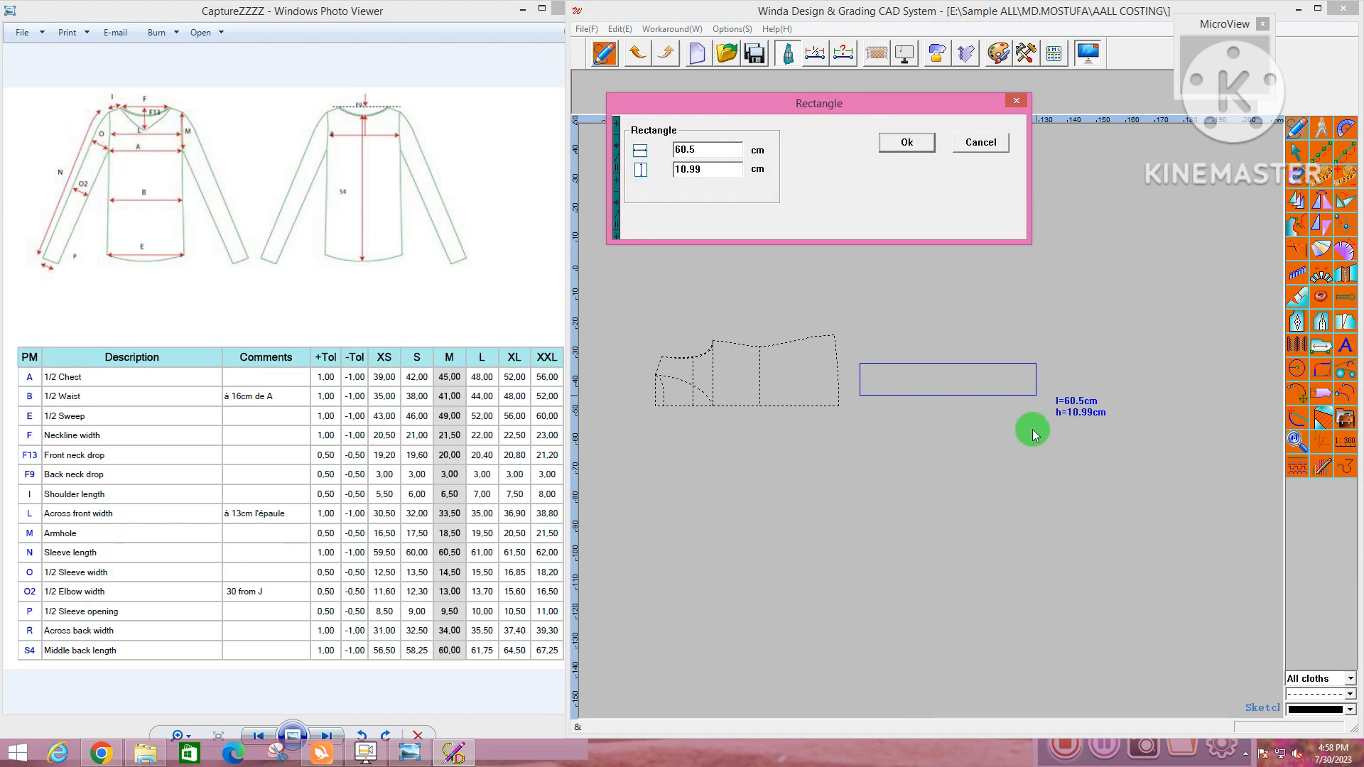
pyautogui.press('Tab')
pyautogui.write('14.')
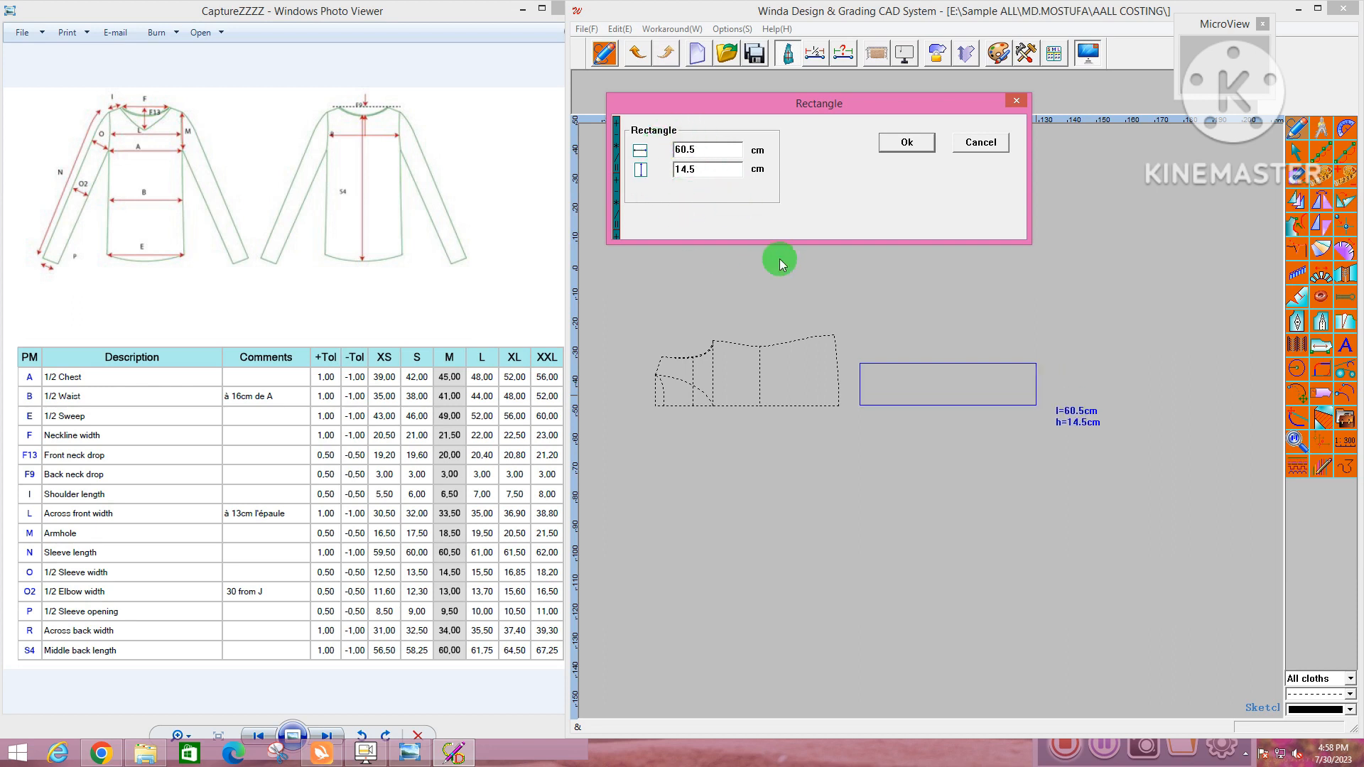
pyautogui.press('Return')
# Move the sleeve rectangle's upper corner nearest the body 10 cm horizontally inward to slope the cap line
pyautogui.scroll(2, 903, 347)
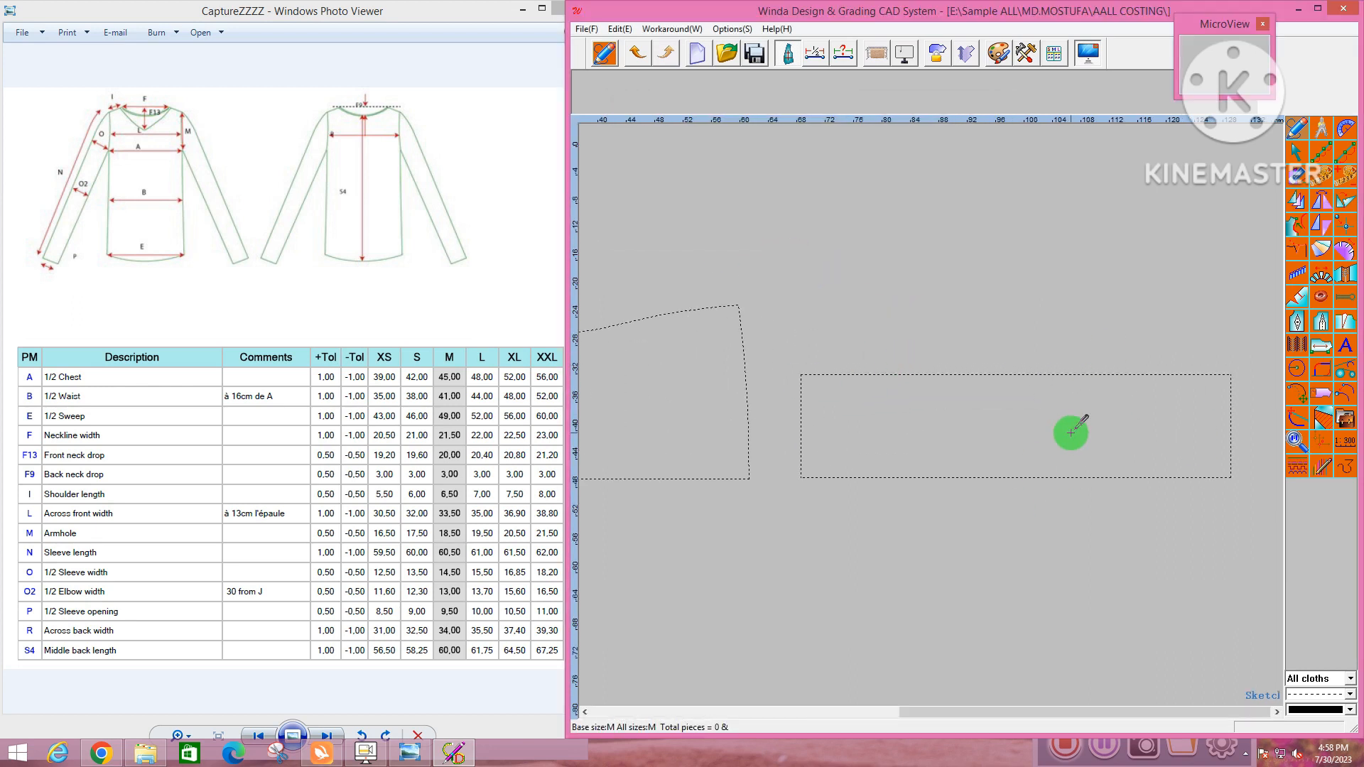
pyautogui.scroll(-1, 866, 373)
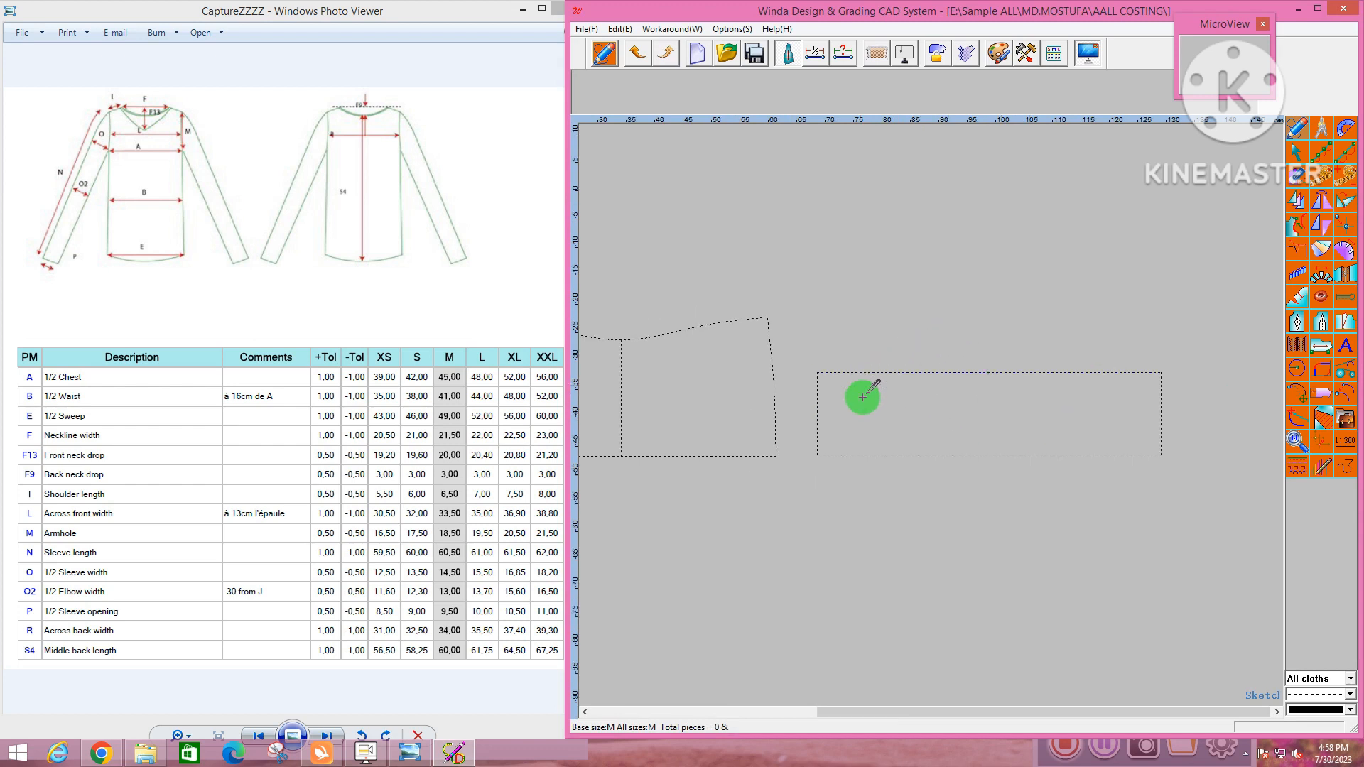
pyautogui.rightClick(870, 400)
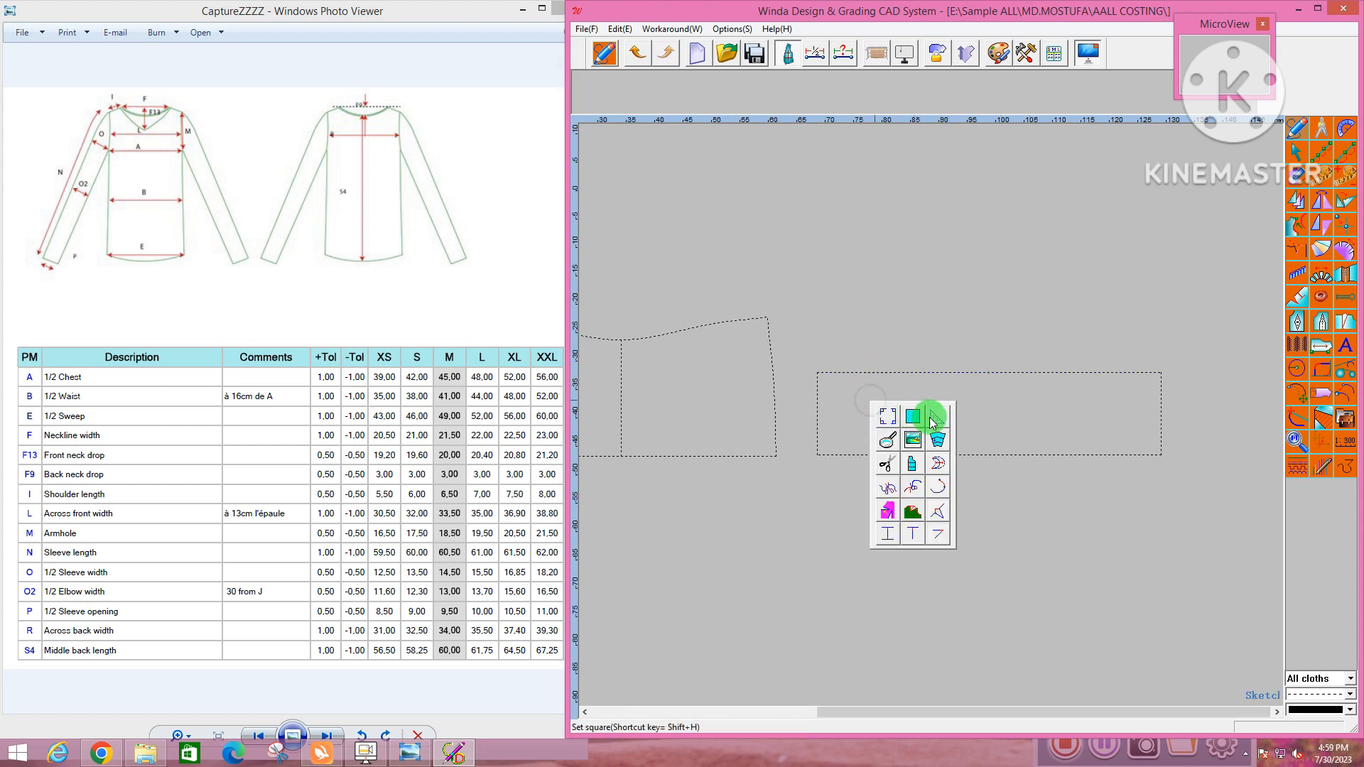
pyautogui.rightClick(864, 372)
pyautogui.rightClick(864, 372)
pyautogui.scroll(-3, 879, 389)
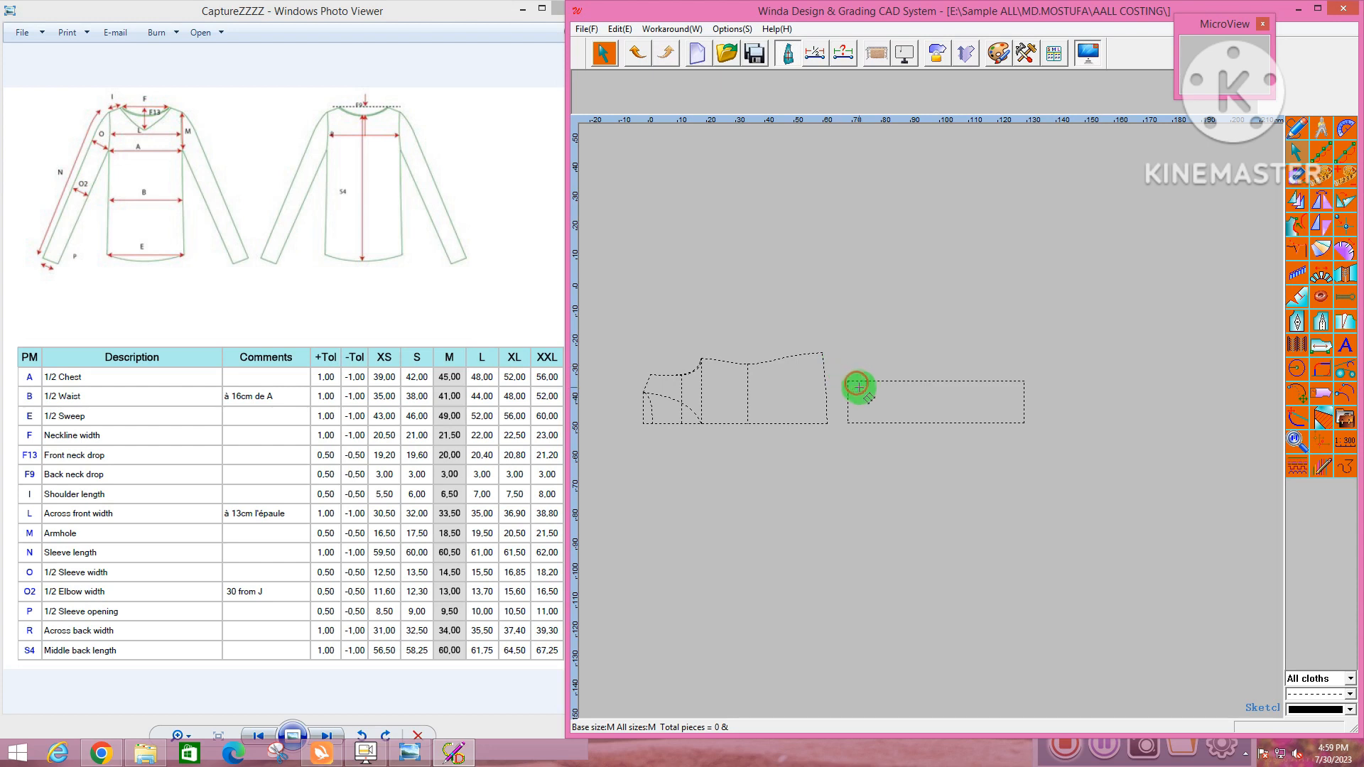
pyautogui.moveTo(838, 368); pyautogui.dragTo(861, 400)
pyautogui.press('Return')
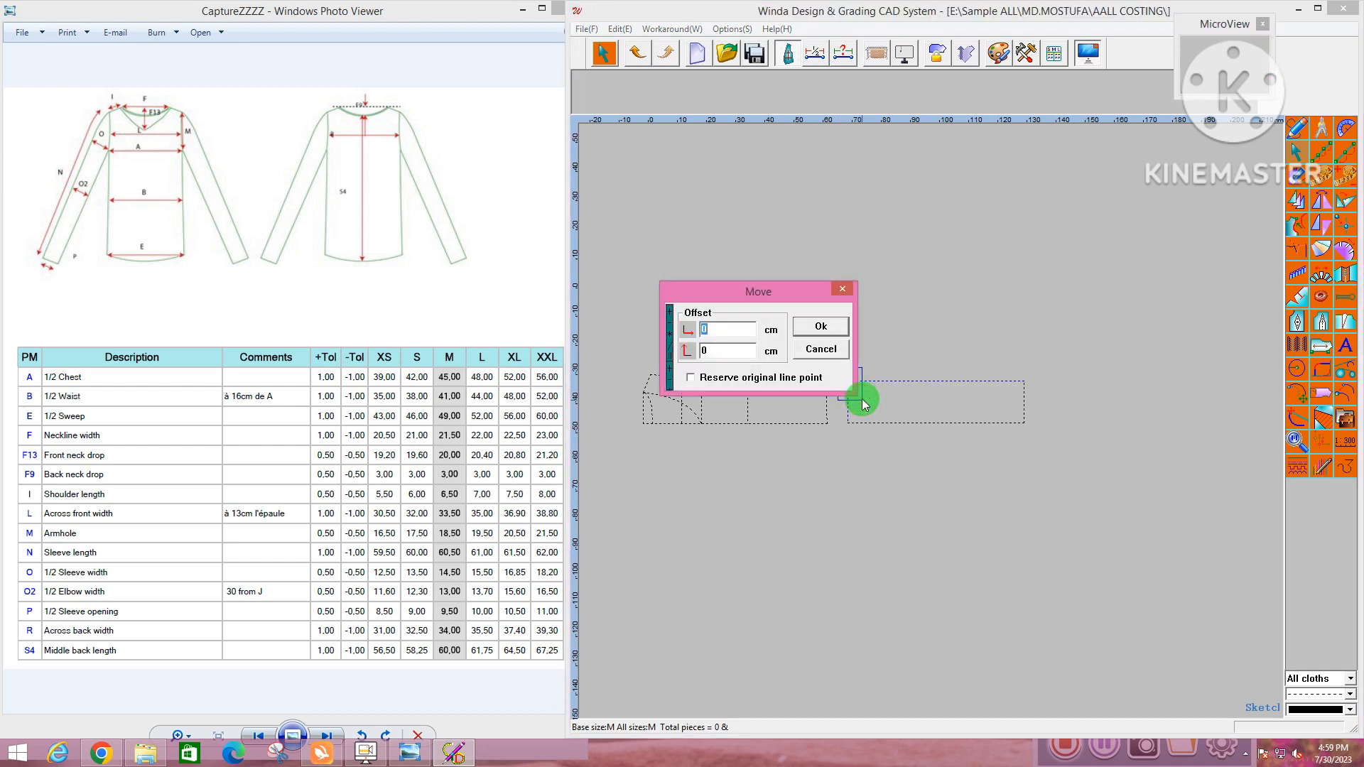
pyautogui.write('10')
pyautogui.press('Return')
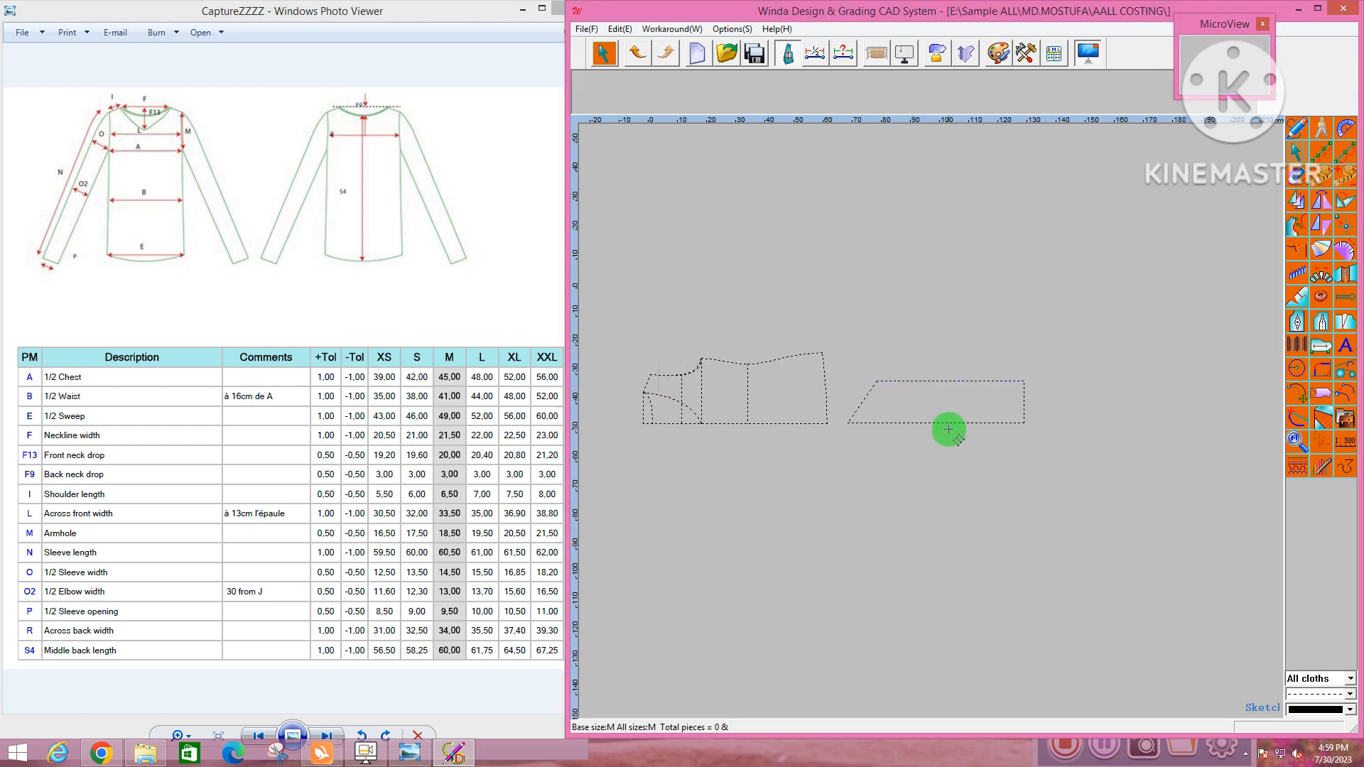
pyautogui.scroll(3, 866, 394)
pyautogui.scroll(1, 866, 394)
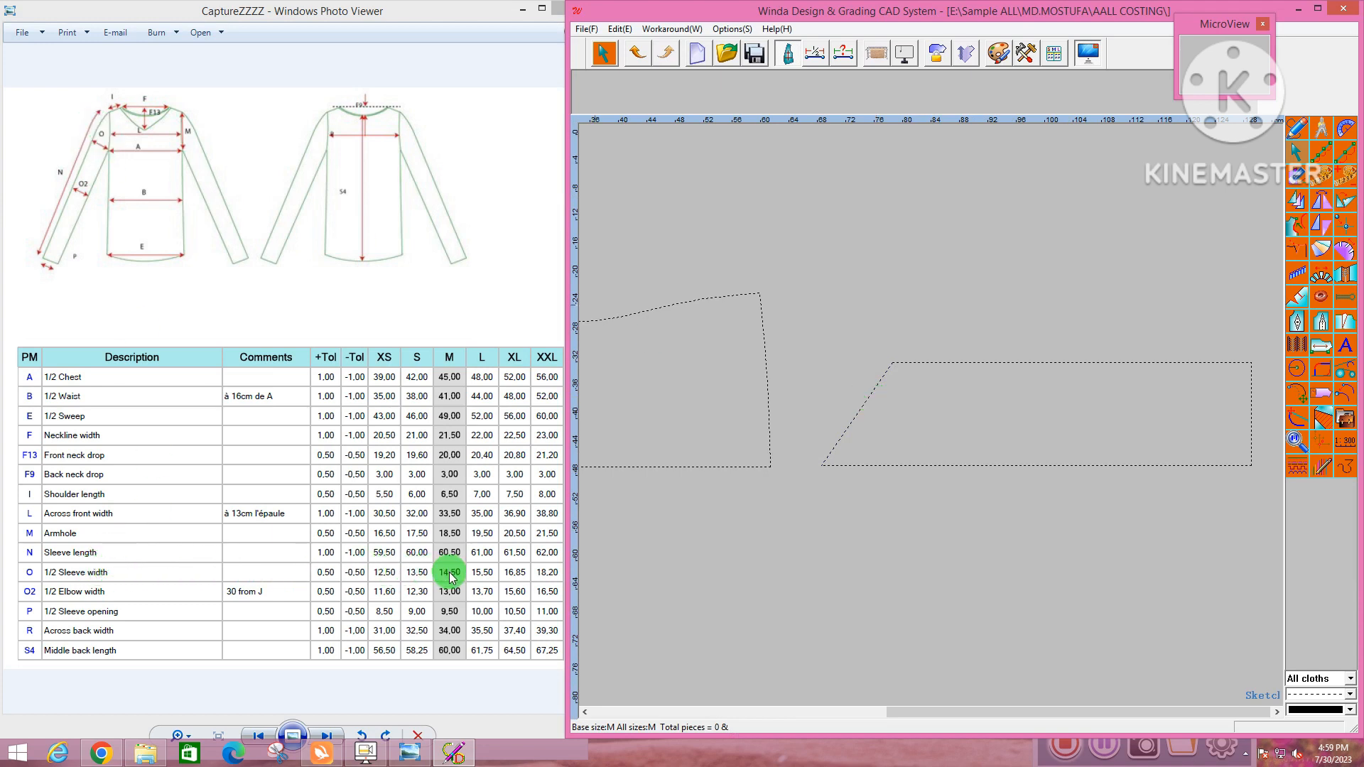
pyautogui.scroll(-2, 427, 544)
pyautogui.scroll(2, 937, 421)
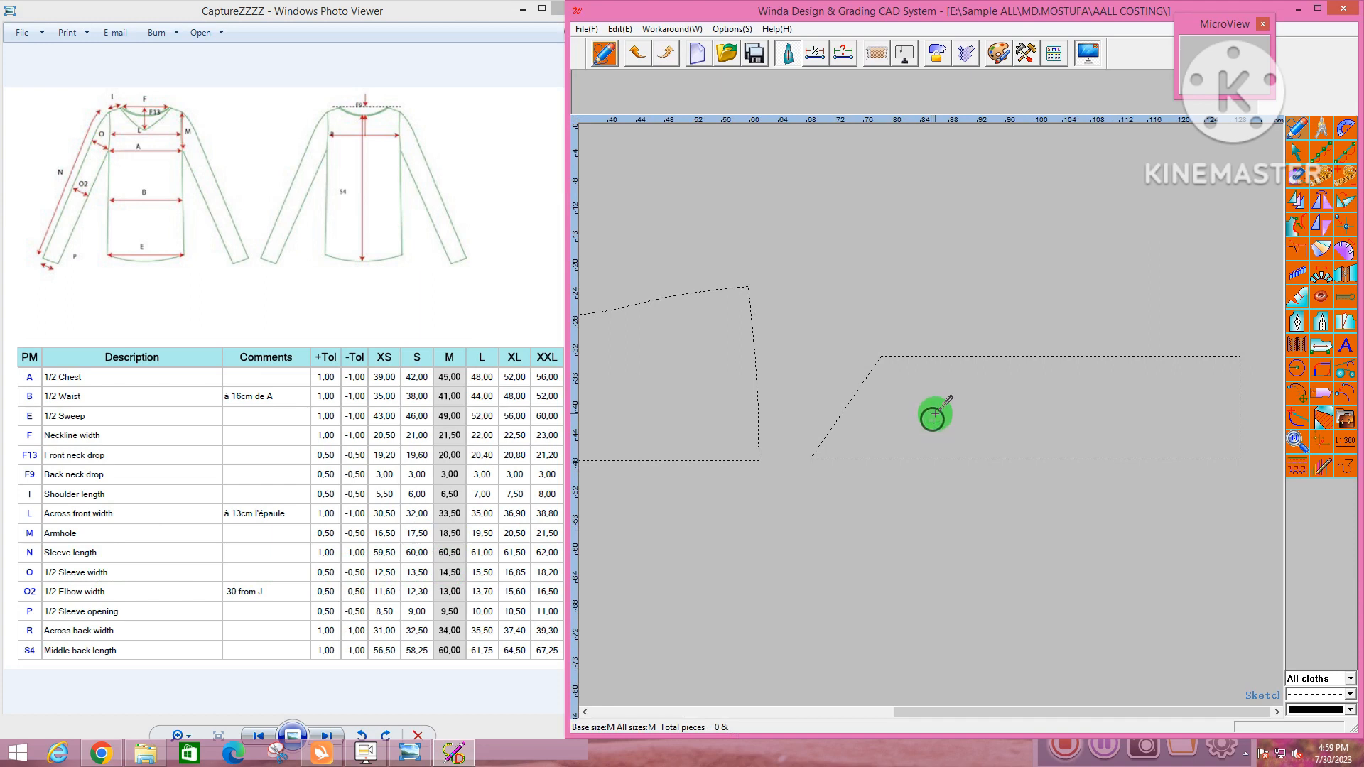
pyautogui.scroll(-3, 934, 414)
pyautogui.scroll(2, 1088, 406)
pyautogui.moveTo(881, 387); pyautogui.dragTo(950, 406)
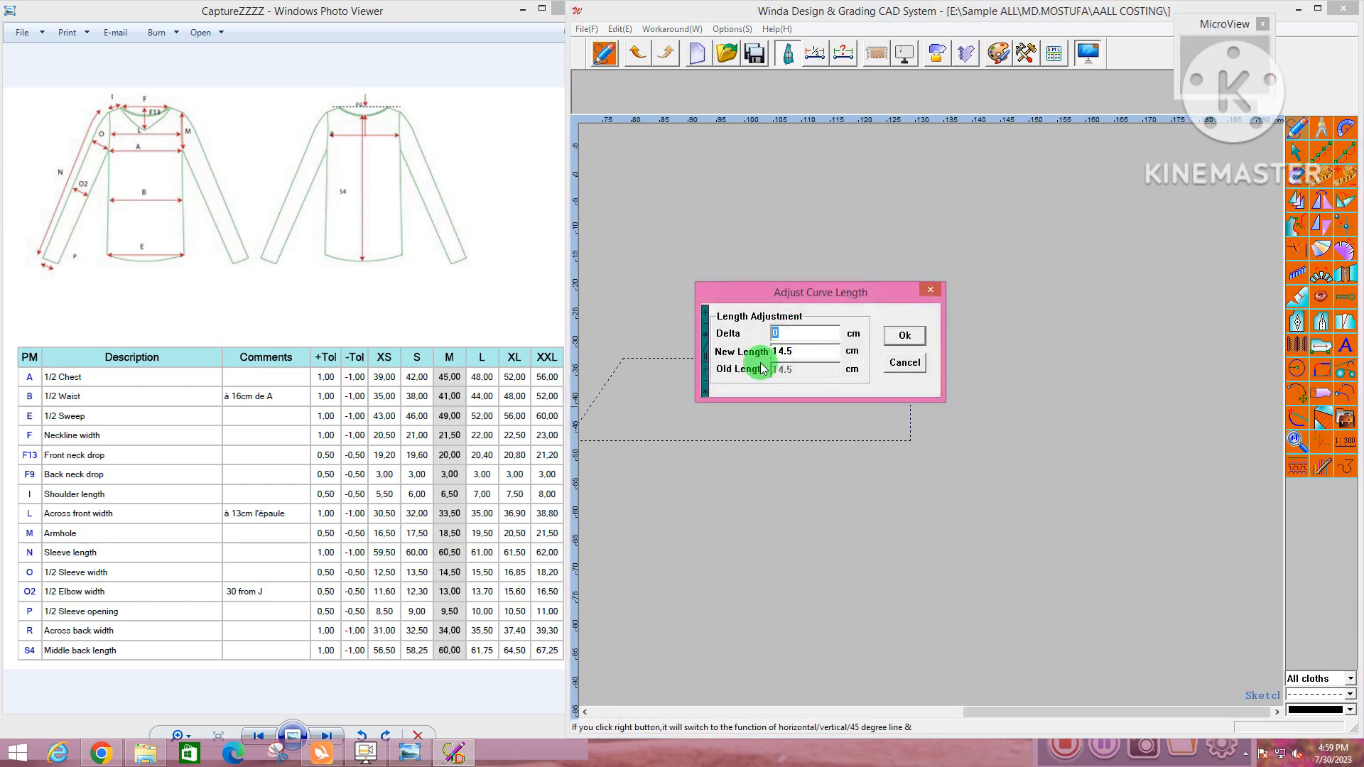
pyautogui.click(929, 289)
pyautogui.scroll(-3, 828, 387)
pyautogui.scroll(1, 712, 370)
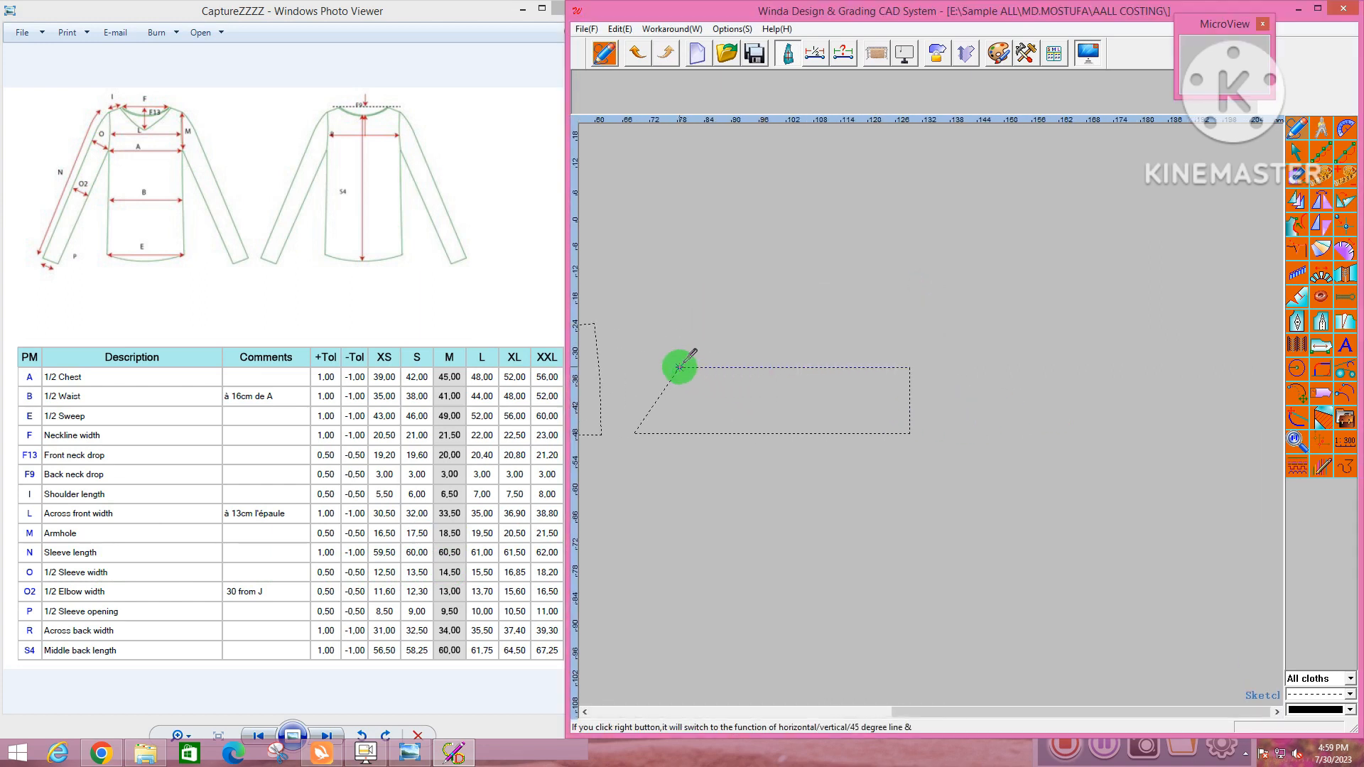
# Draw a vertical elbow line across the sleeve, 30 cm along its lower edge from the cap point
pyautogui.click(679, 367)
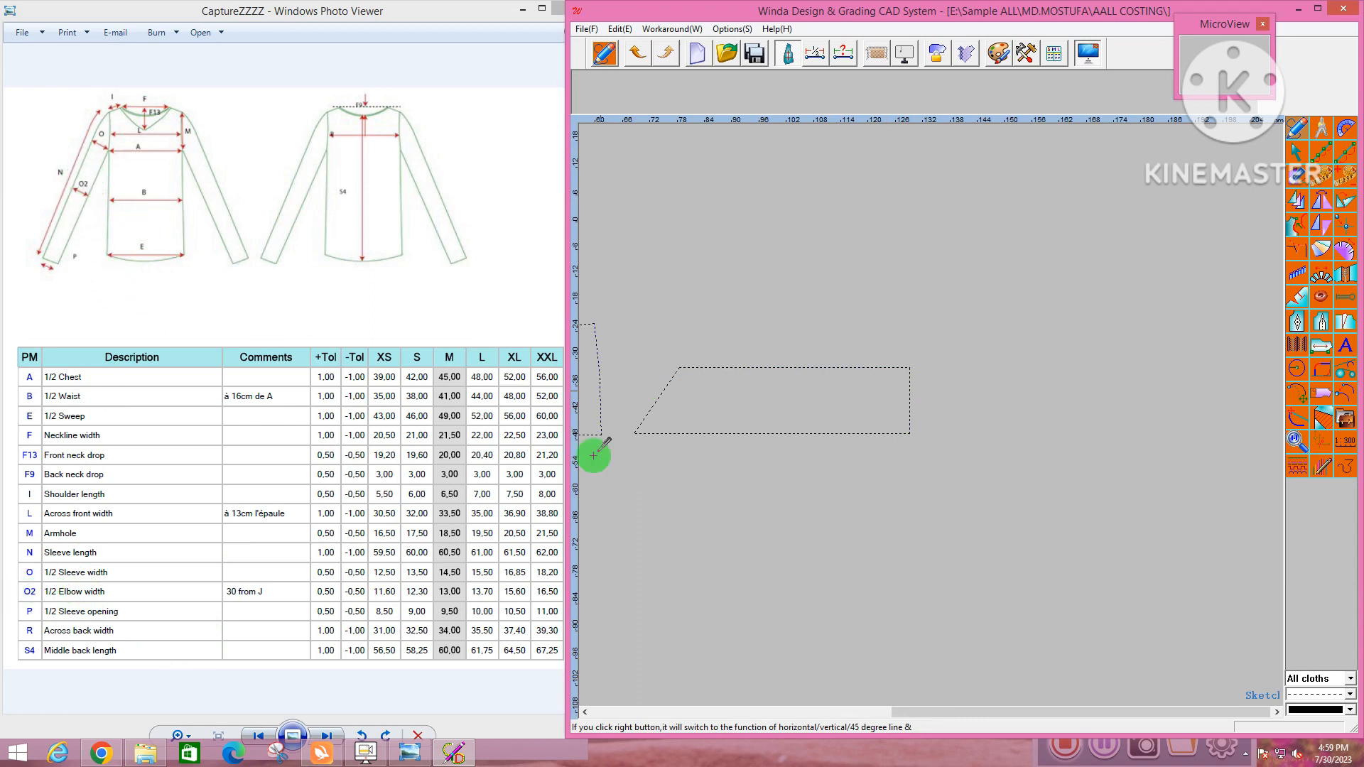
pyautogui.click(670, 434)
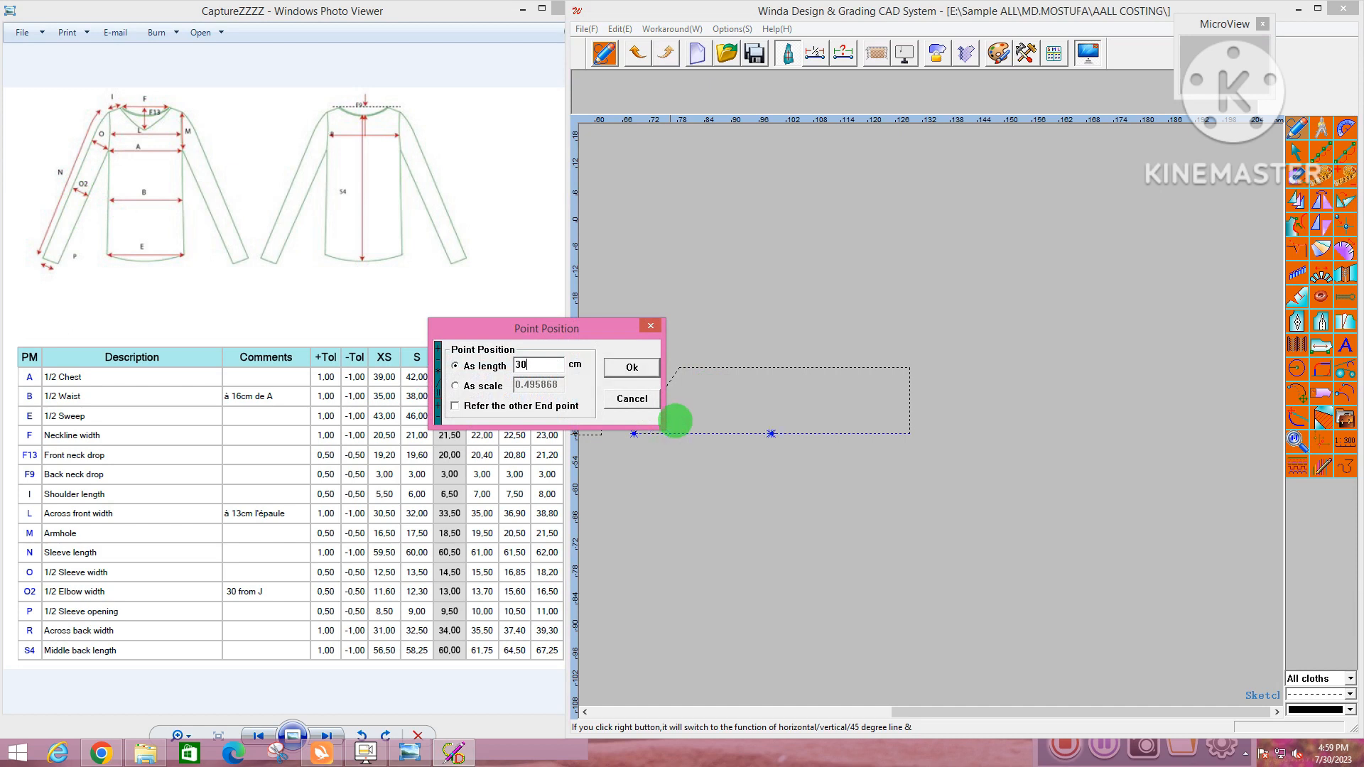
pyautogui.write('30')
pyautogui.press('Return')
pyautogui.click(771, 367)
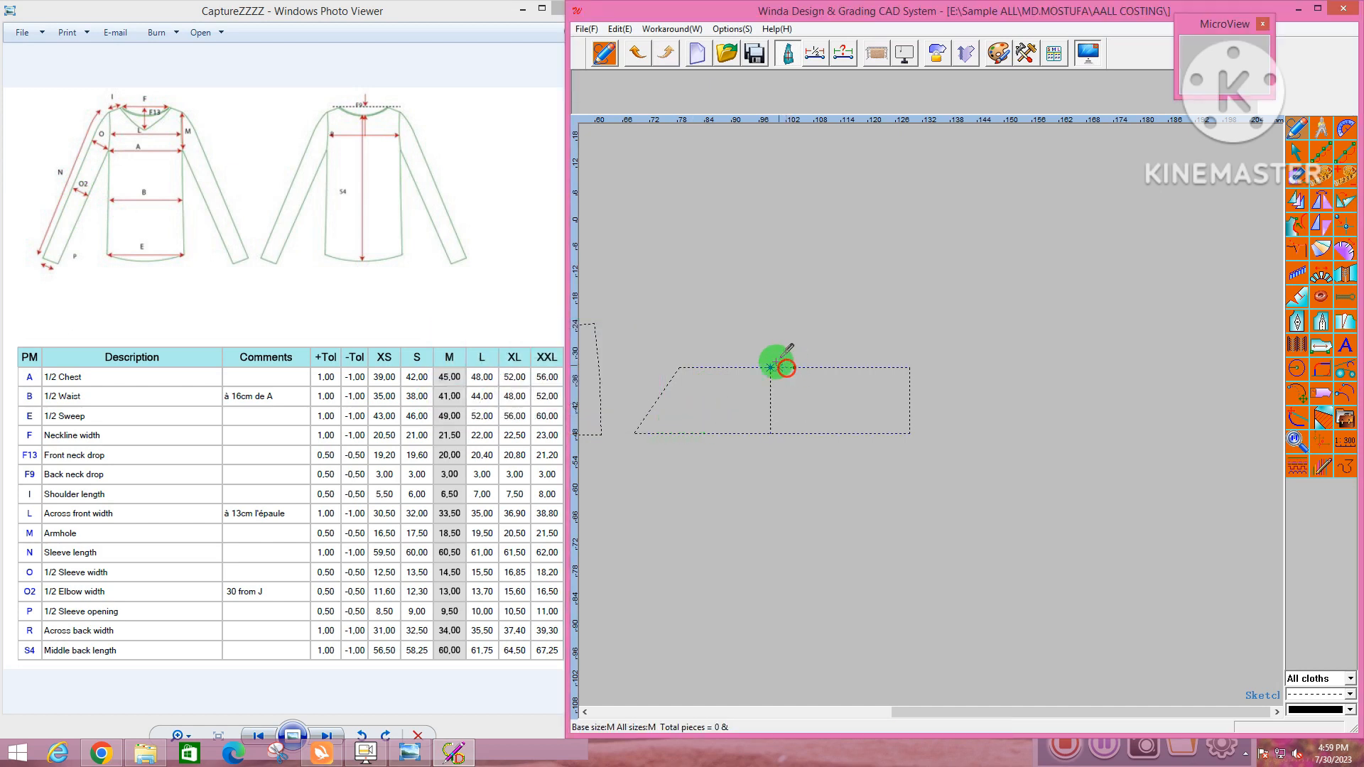
# Draw the underarm seam curve from the inset cap corner through 13 cm on the elbow line to 9.5 cm on the sleeve opening
pyautogui.scroll(-2, 822, 362)
pyautogui.scroll(2, 780, 376)
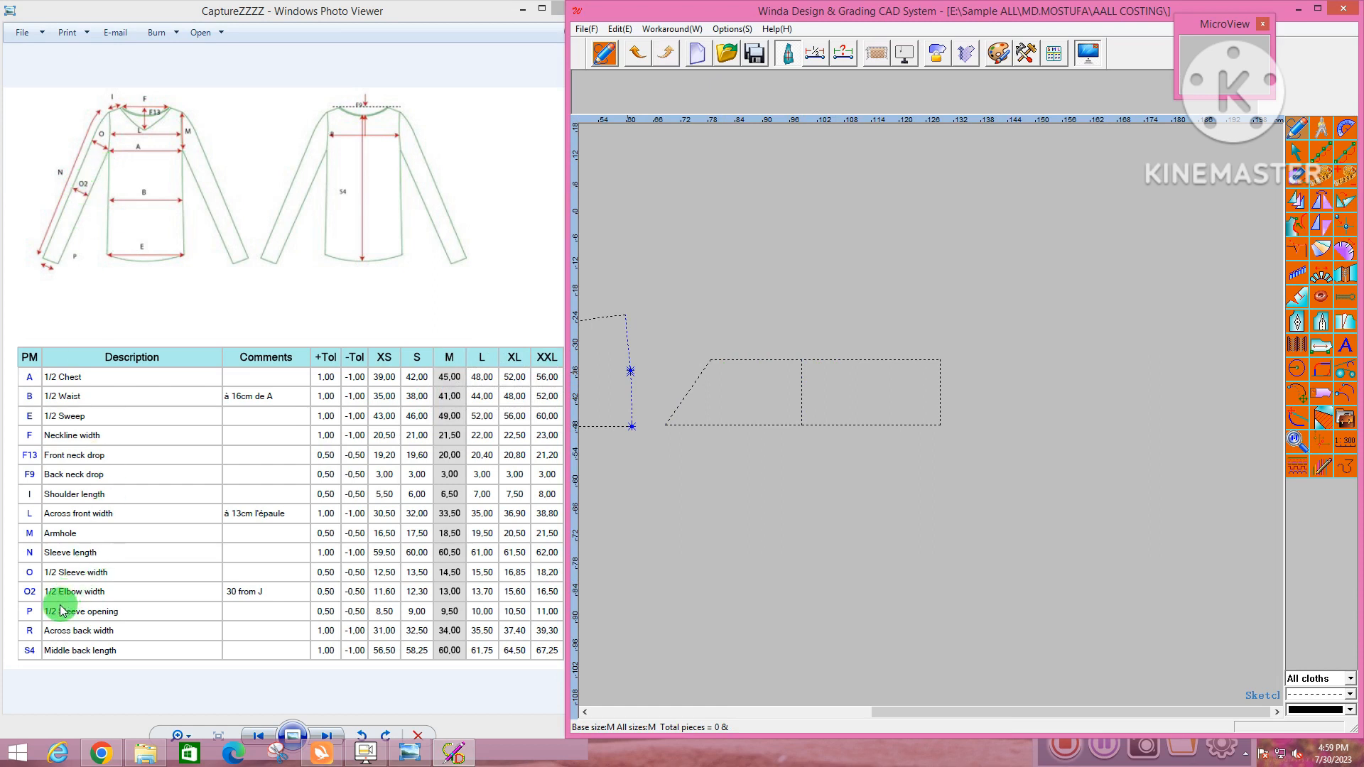
pyautogui.click(710, 359)
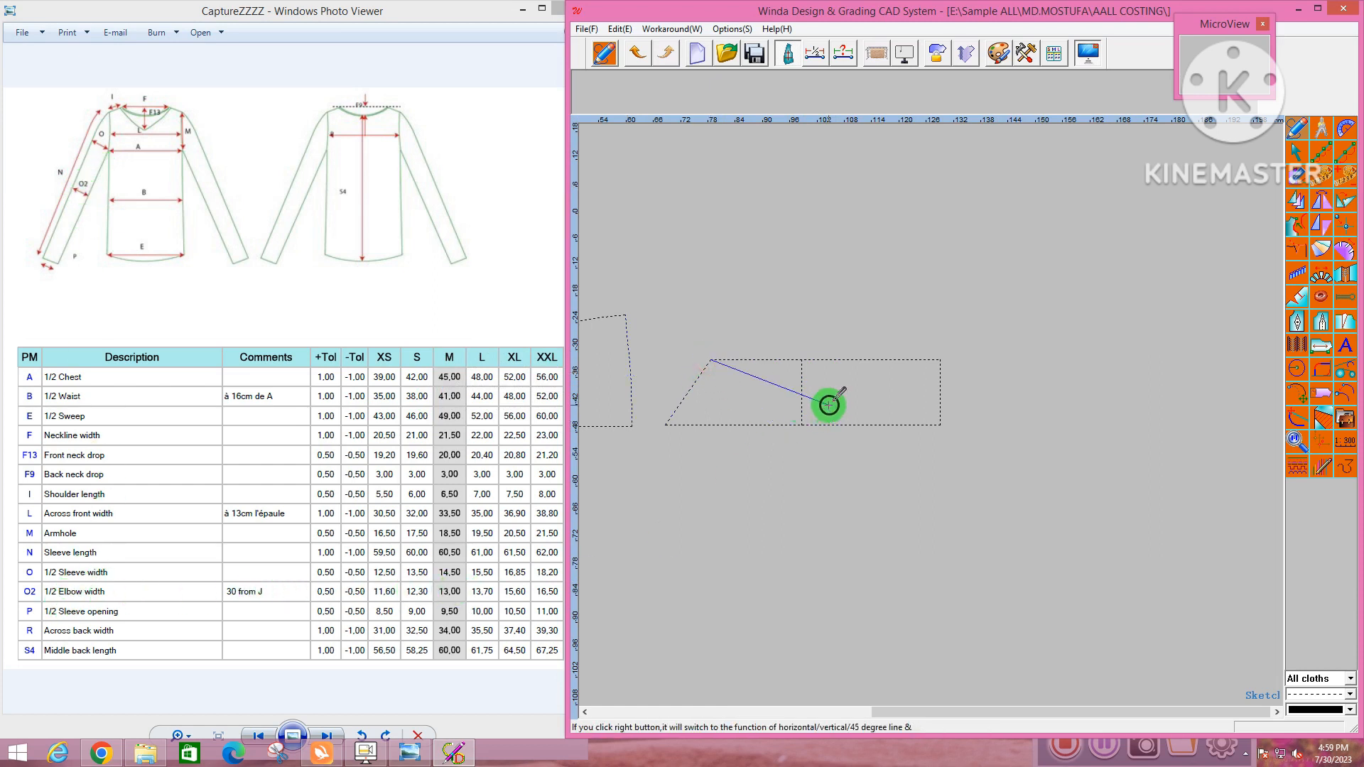
pyautogui.click(801, 410)
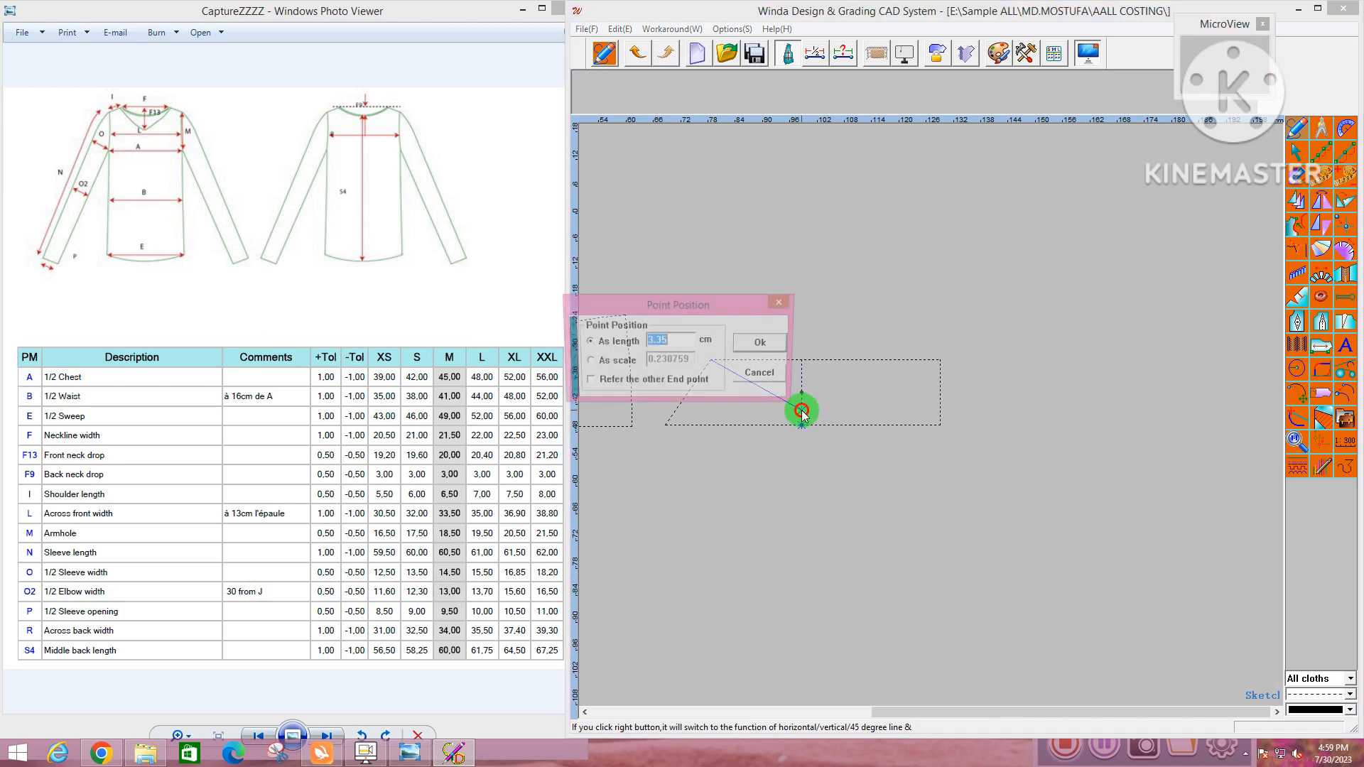
pyautogui.click(691, 342)
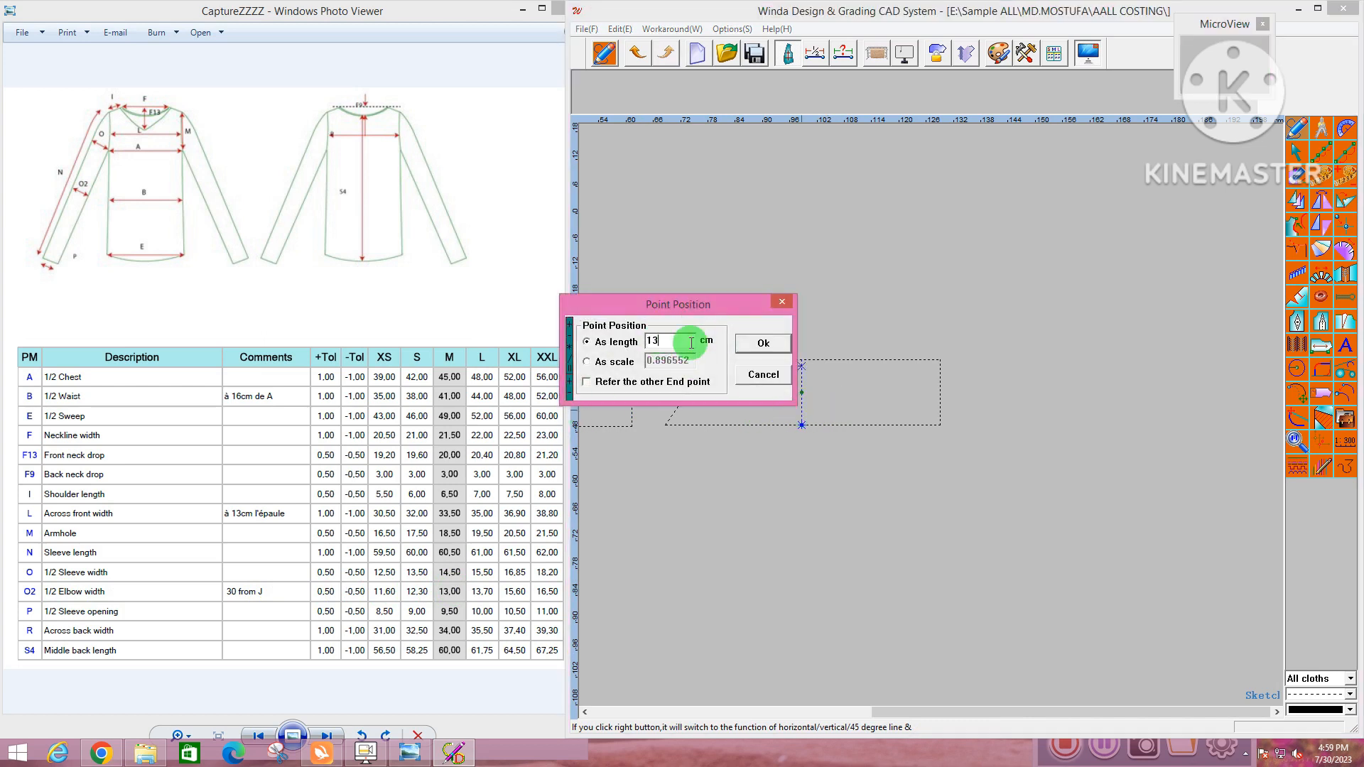
pyautogui.click(774, 353)
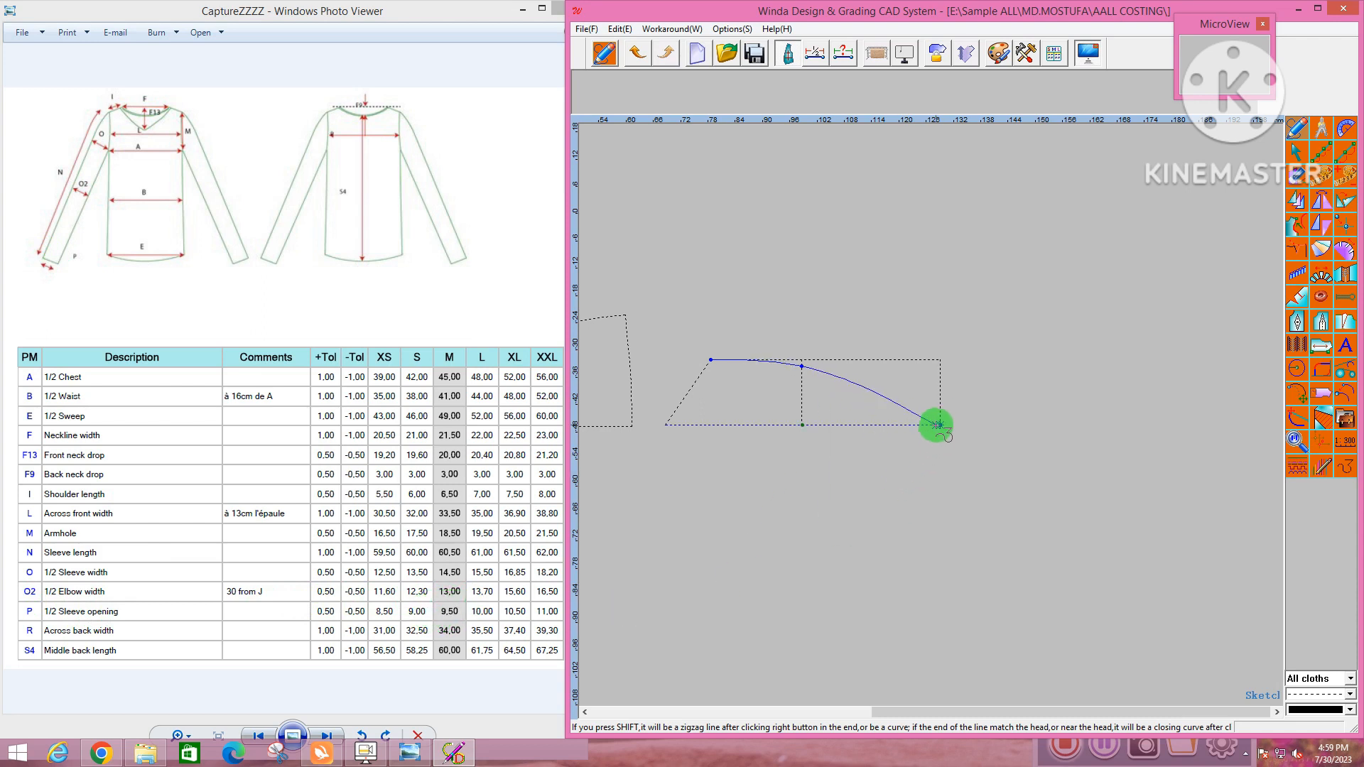
pyautogui.click(939, 418)
pyautogui.press('Return')
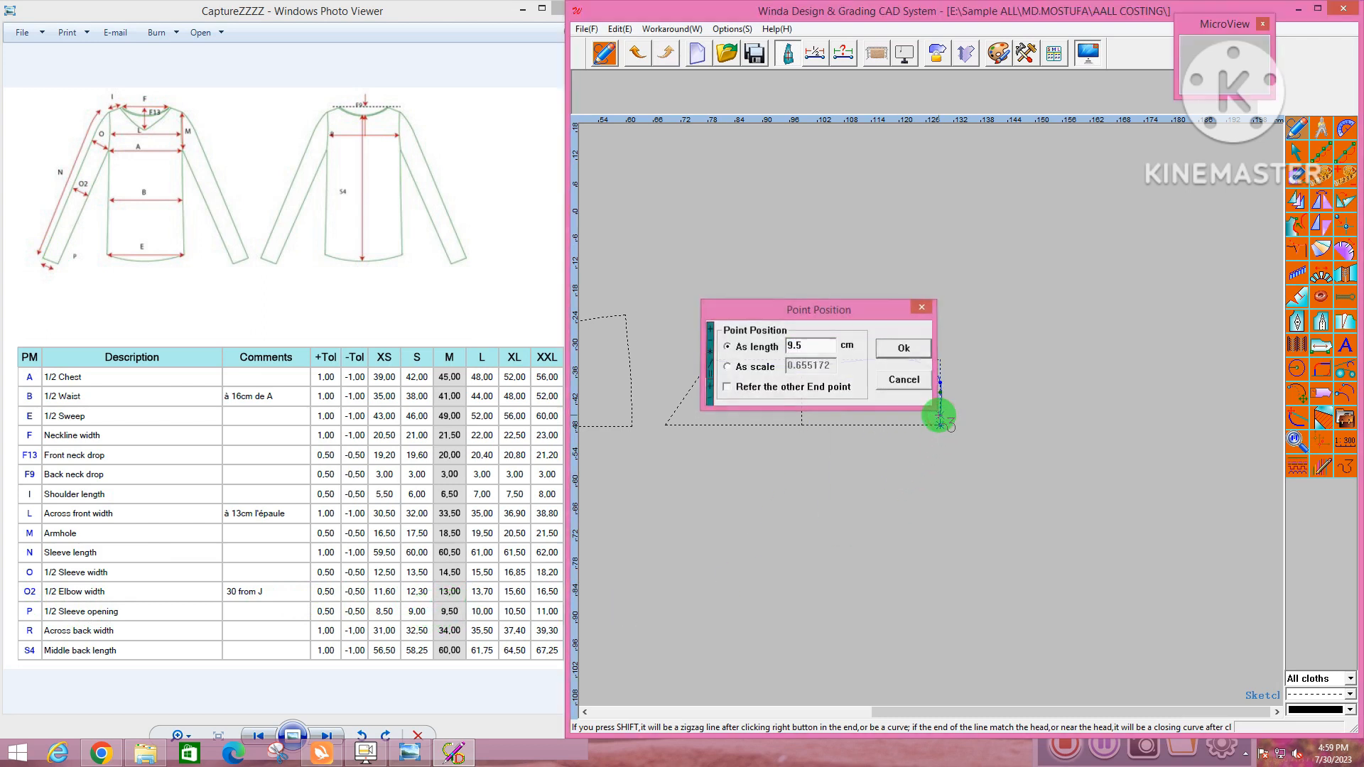
pyautogui.rightClick(938, 417)
# Remove the surplus opening line, rectangle edge and elbow line end lying outside the underarm seam
pyautogui.scroll(3, 939, 371)
pyautogui.moveTo(977, 387); pyautogui.dragTo(888, 417)
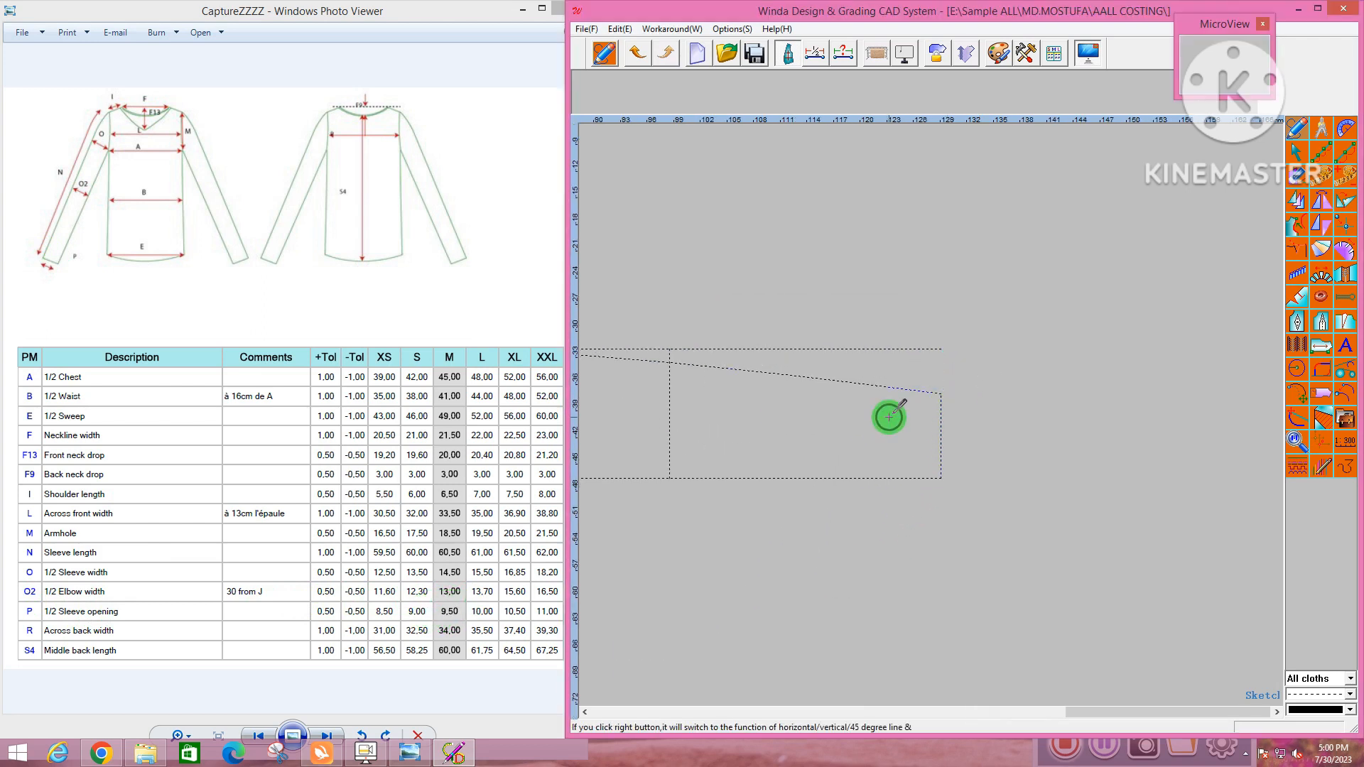
pyautogui.scroll(-2, 938, 417)
pyautogui.rightClick(932, 360)
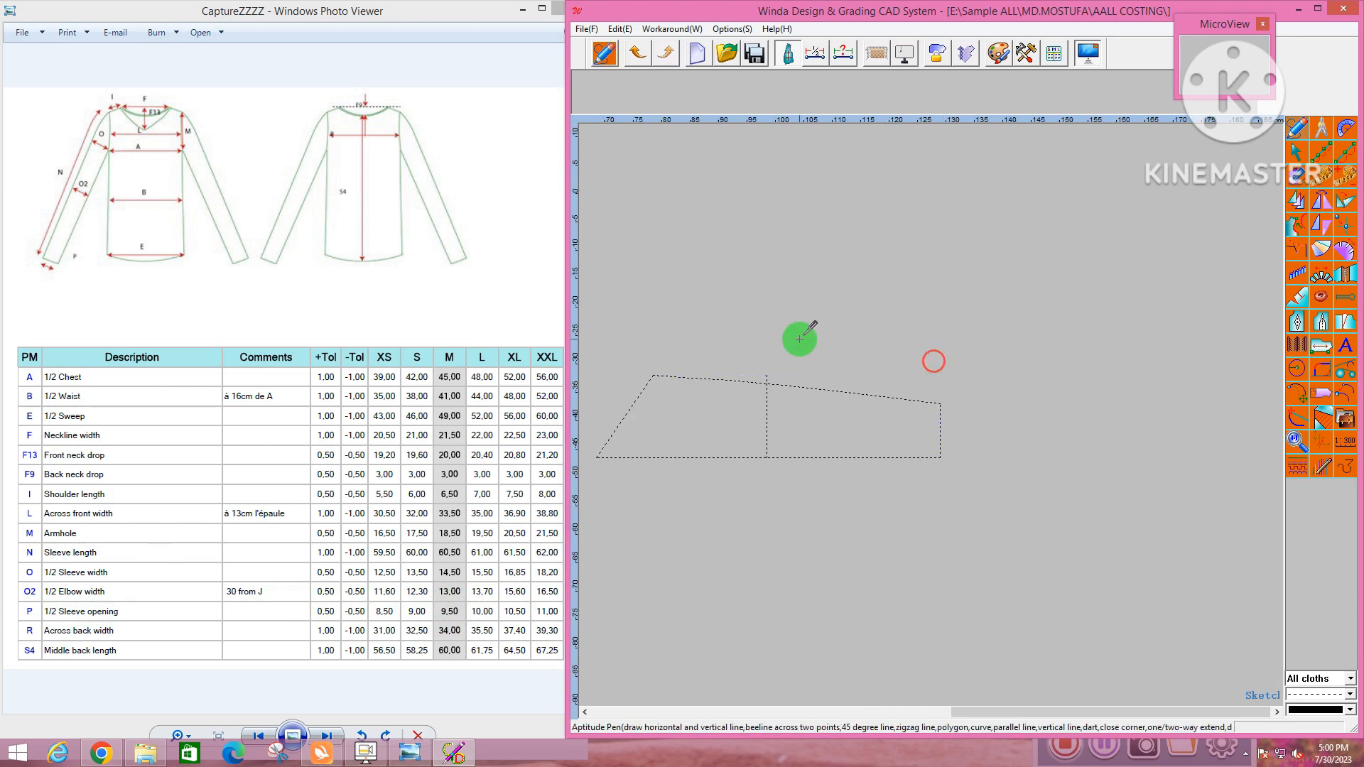
pyautogui.scroll(4, 776, 364)
pyautogui.moveTo(731, 380); pyautogui.dragTo(774, 396)
pyautogui.click(780, 419)
pyautogui.rightClick(767, 446)
# Bend the slanted cap line into an S-curve, rounded at the cap point and hollowed near the underarm corner
pyautogui.scroll(-7, 817, 388)
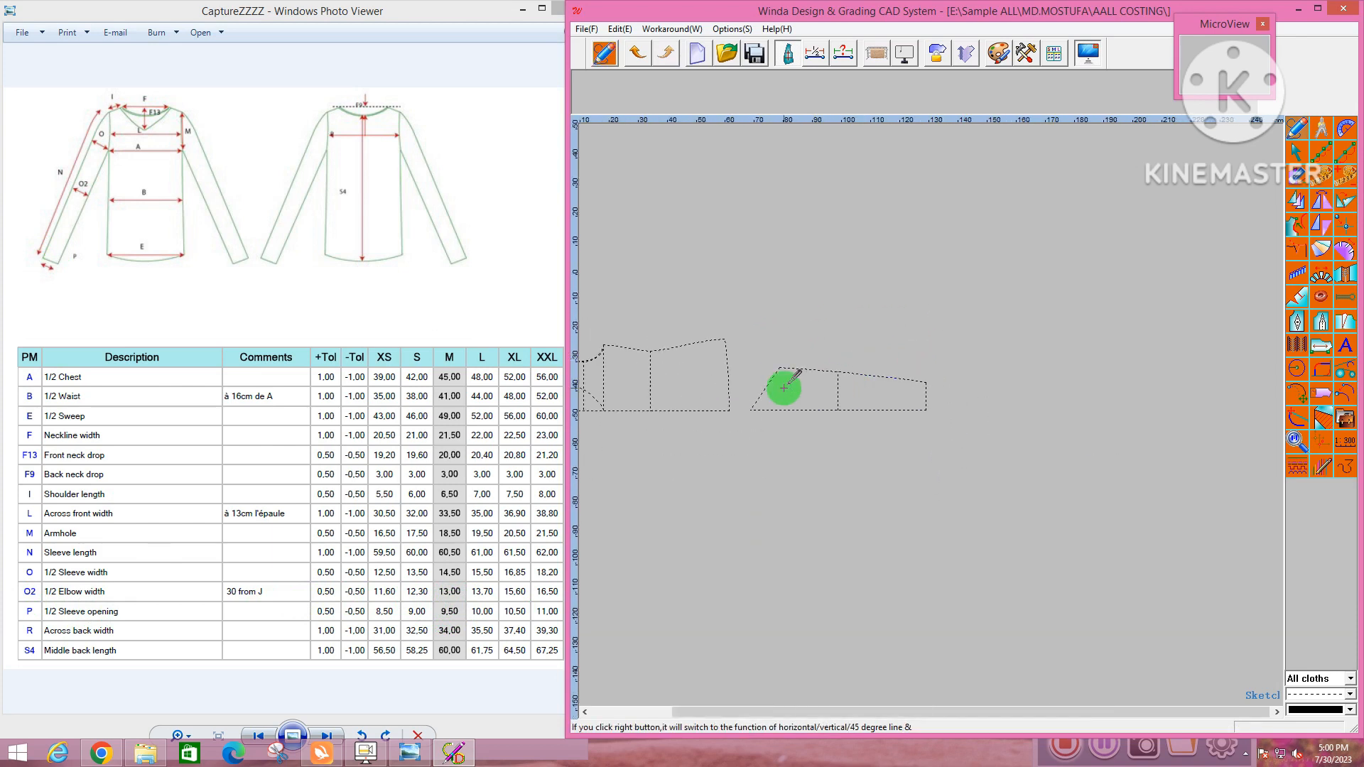
pyautogui.scroll(3, 782, 389)
pyautogui.scroll(3, 773, 398)
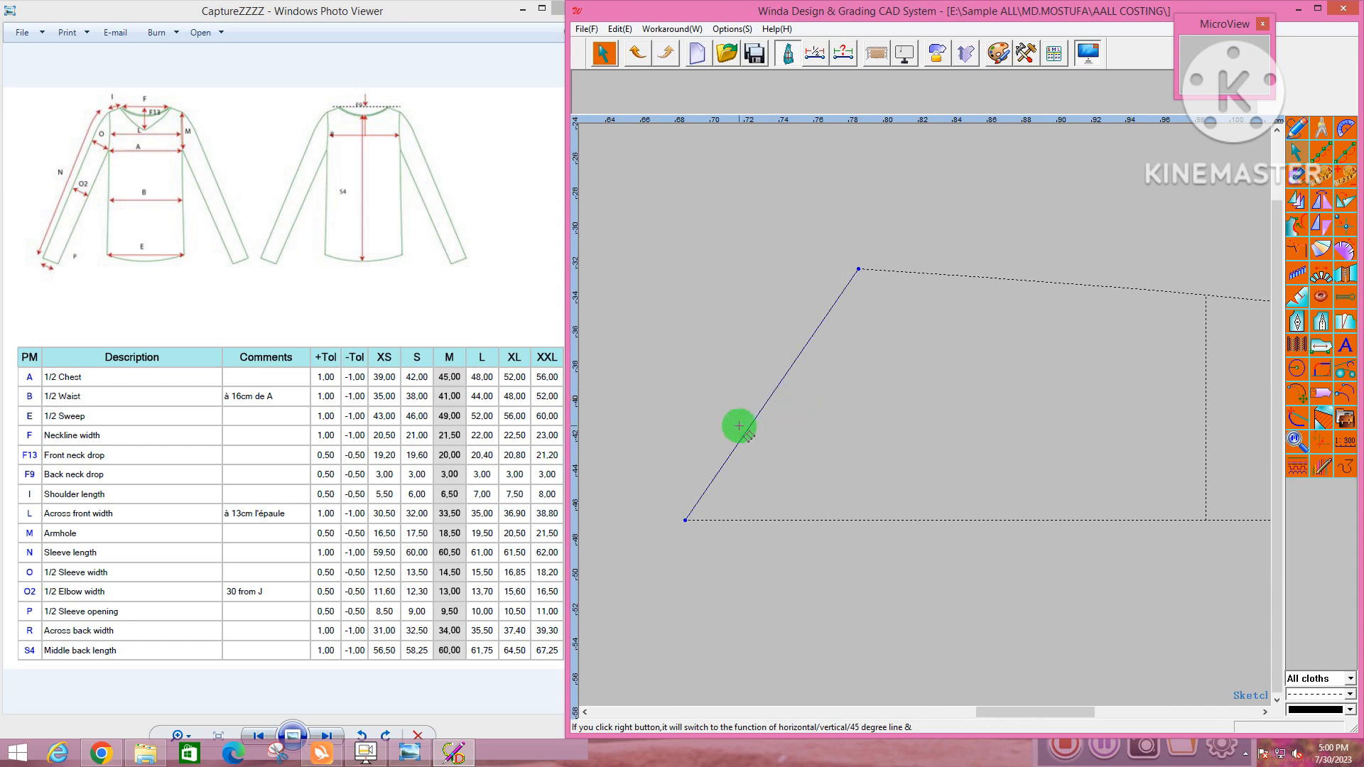
pyautogui.click(686, 492)
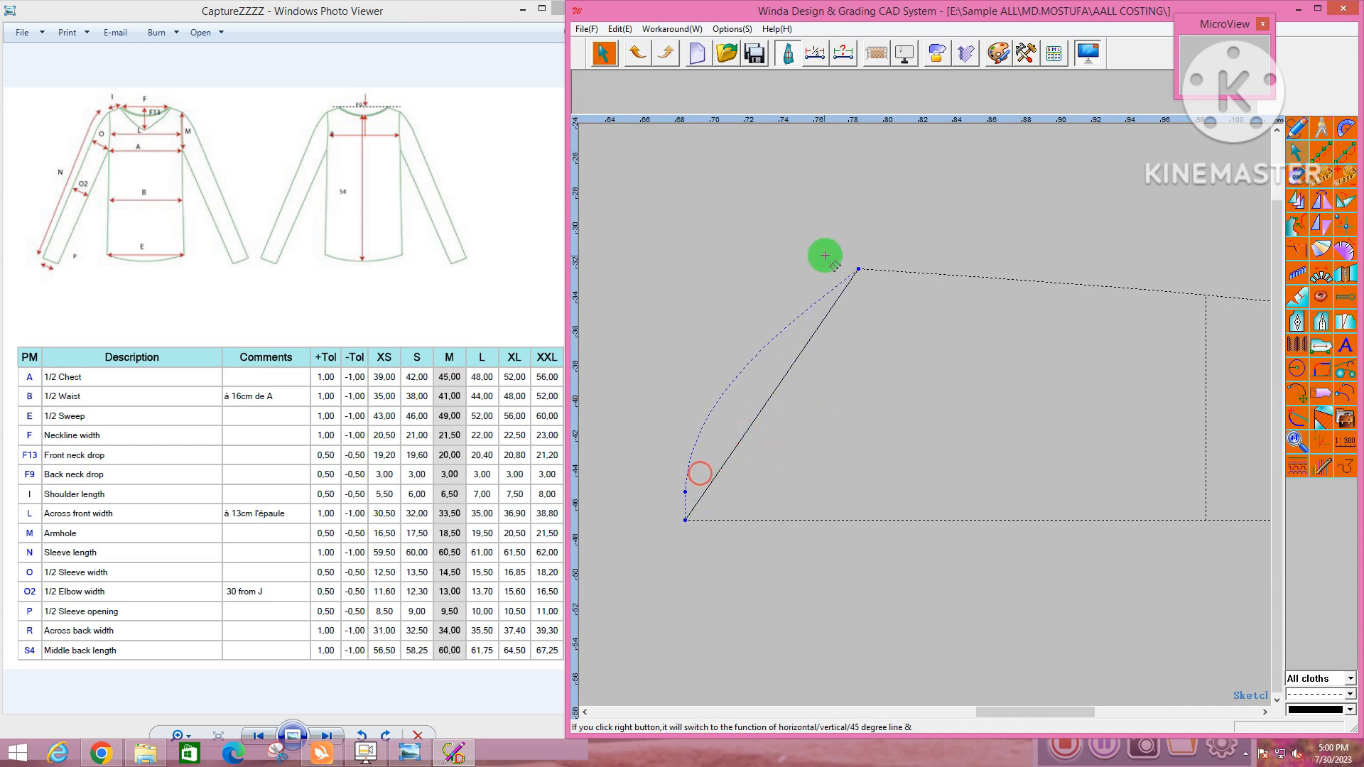
pyautogui.click(847, 277)
pyautogui.rightClick(852, 326)
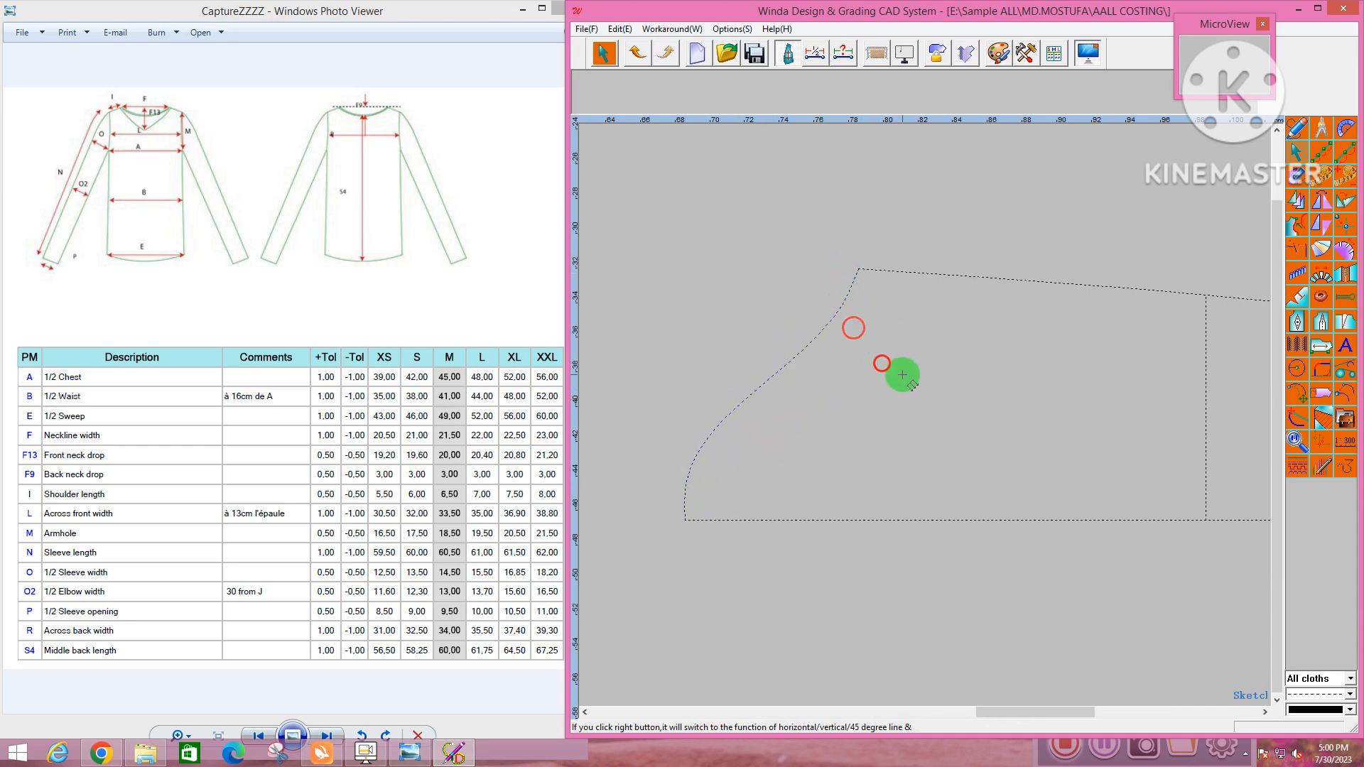
# Check the length of the body's deeper armhole curve without adjusting it
pyautogui.scroll(-6, 913, 398)
pyautogui.scroll(2, 750, 384)
pyautogui.scroll(5, 753, 382)
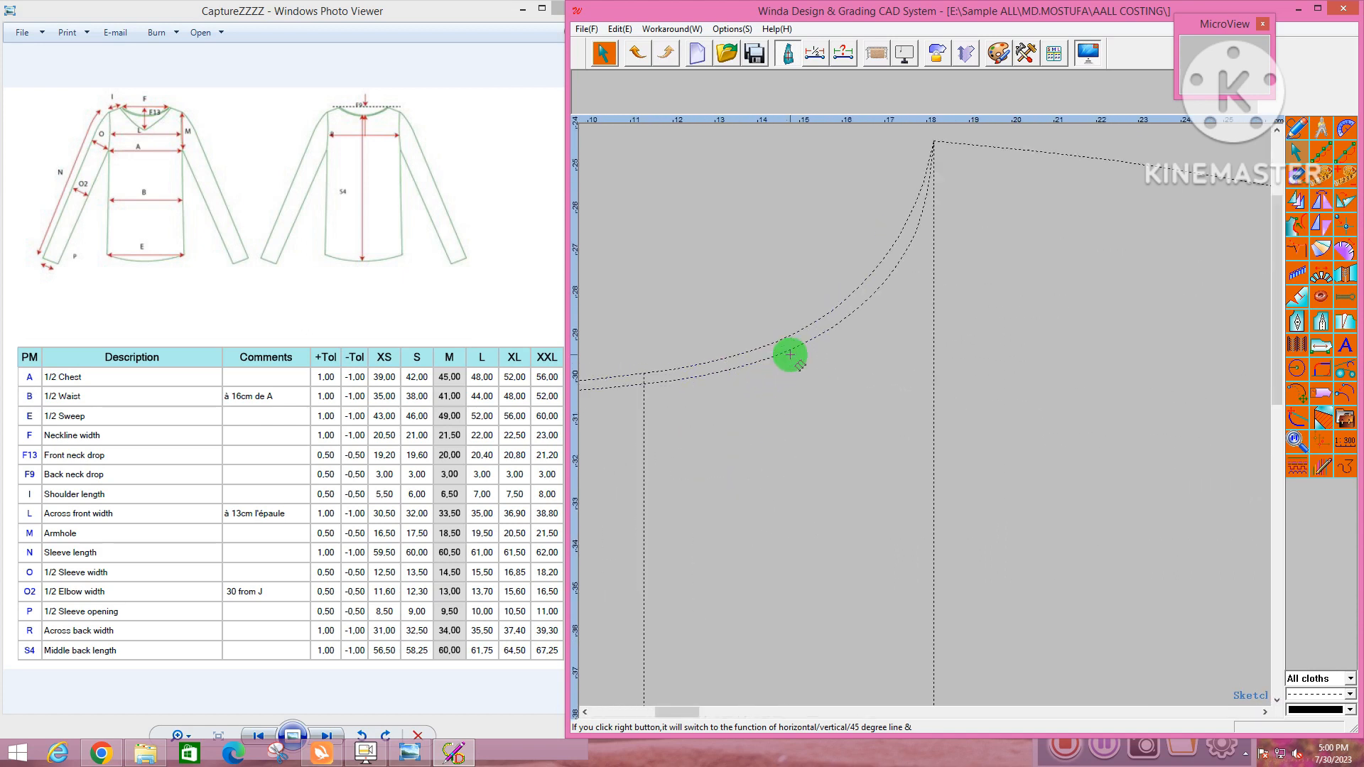
pyautogui.scroll(3, 797, 360)
pyautogui.click(816, 328)
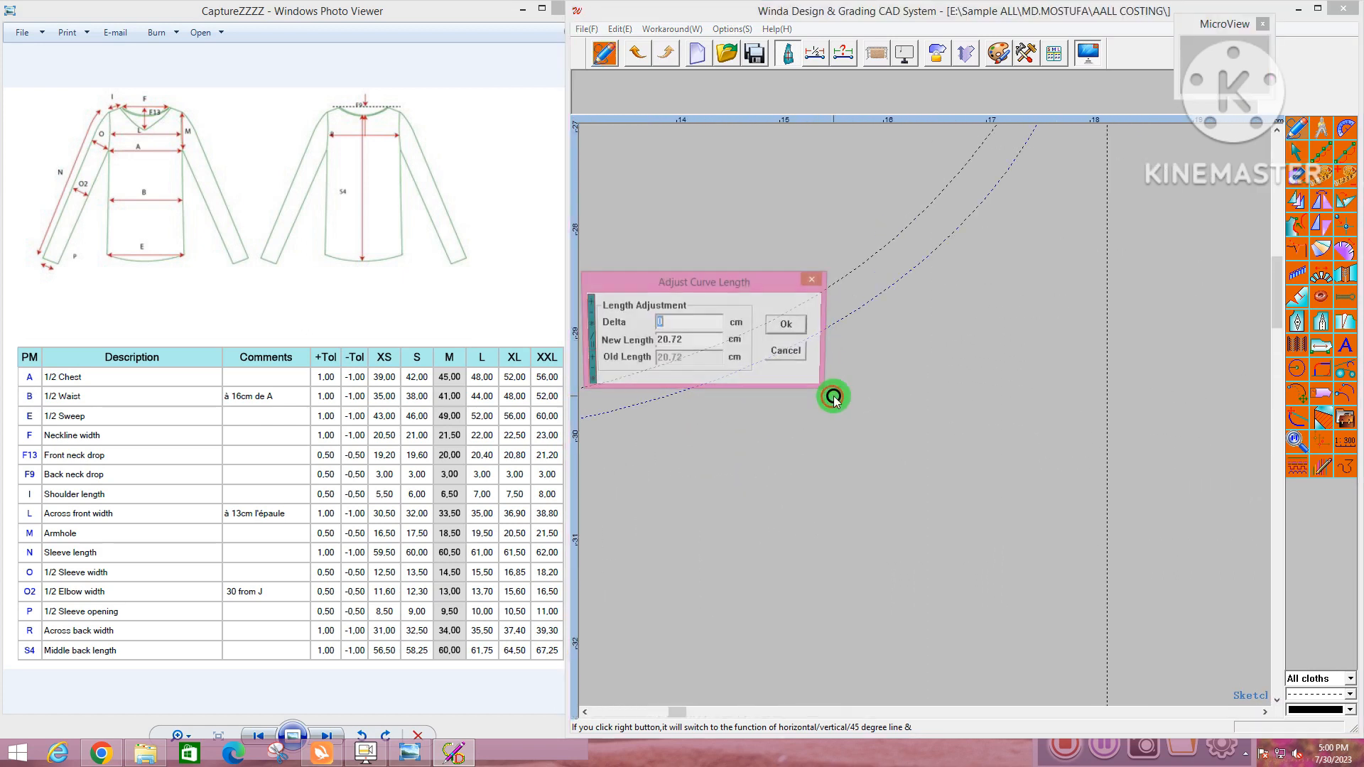
pyautogui.click(811, 284)
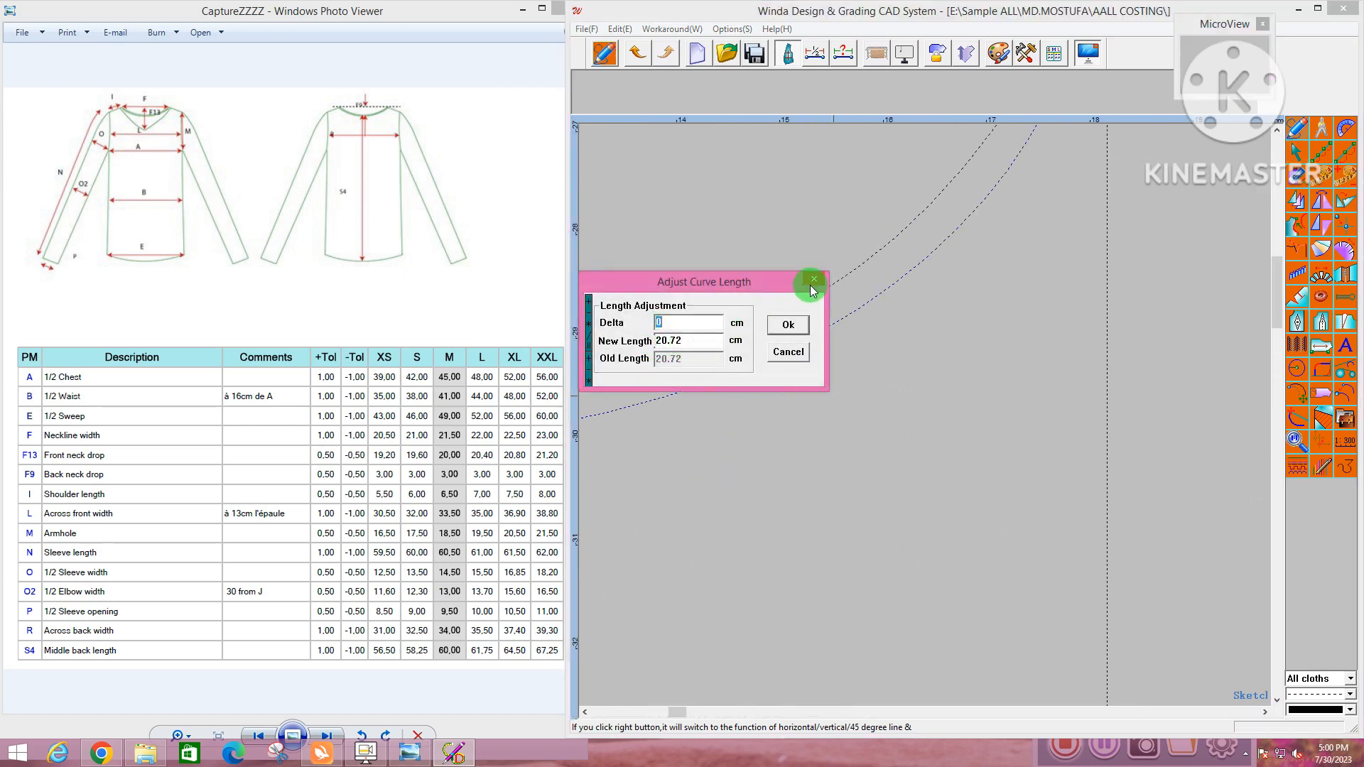
pyautogui.click(813, 282)
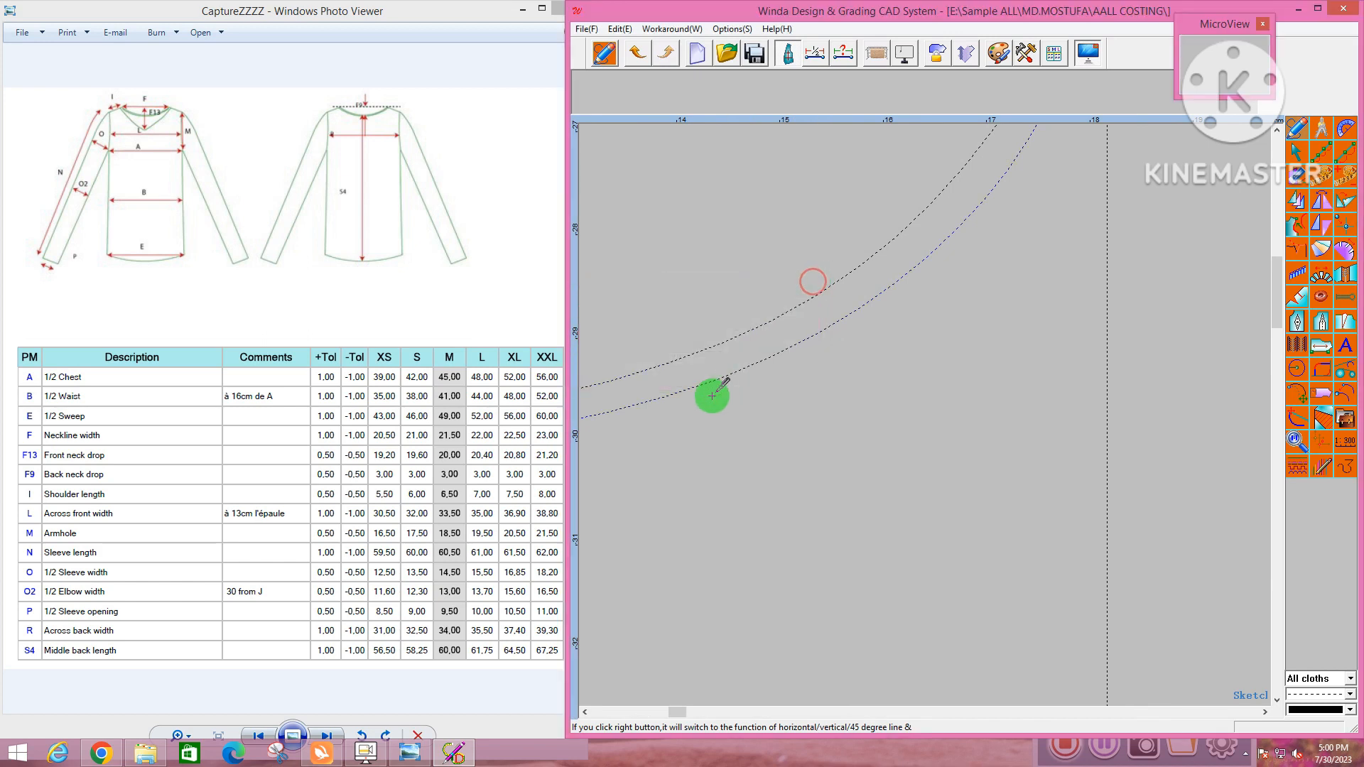
# Measure the combined length of the body's two armhole curves with Length Compare
pyautogui.scroll(-2, 711, 395)
pyautogui.press('r')
pyautogui.click(733, 378)
pyautogui.rightClick(776, 441)
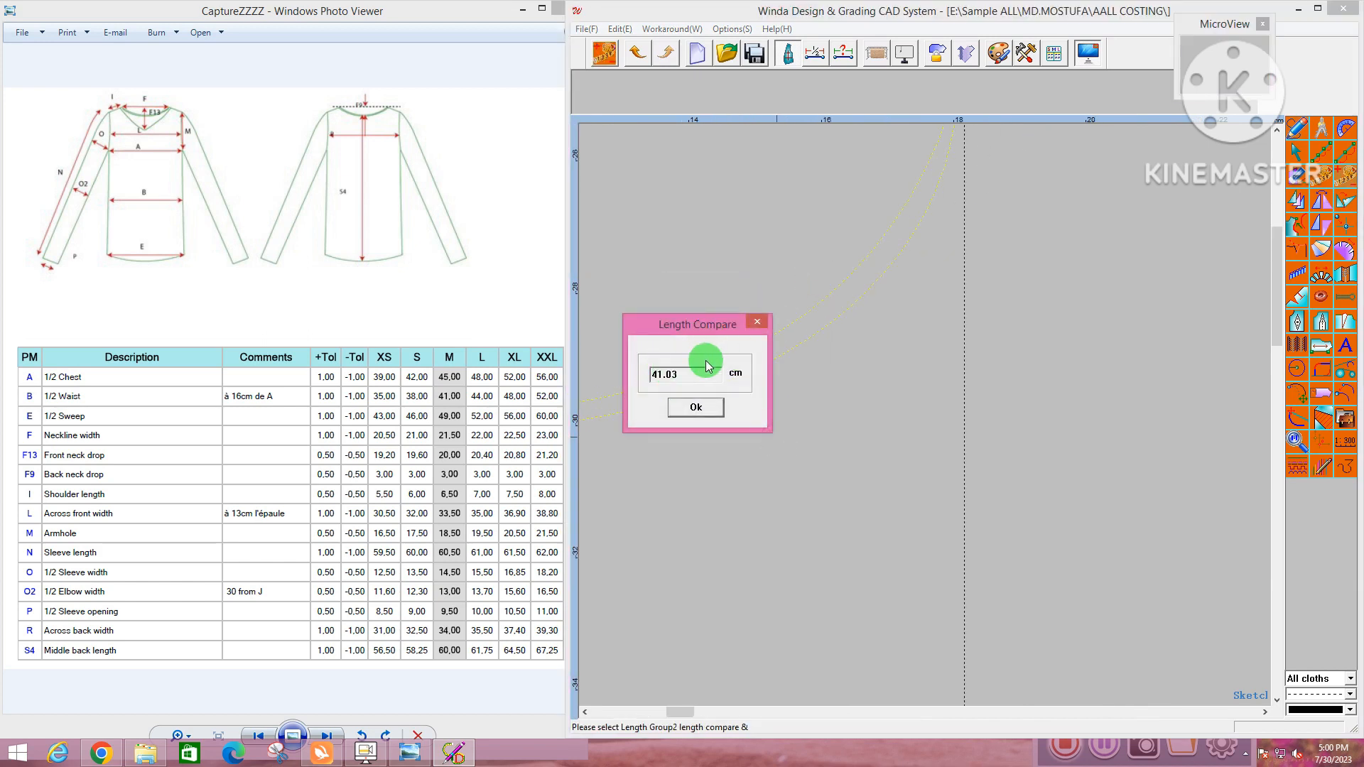
pyautogui.click(757, 321)
pyautogui.scroll(-2, 767, 327)
pyautogui.moveTo(762, 318); pyautogui.dragTo(774, 375)
pyautogui.rightClick(770, 371)
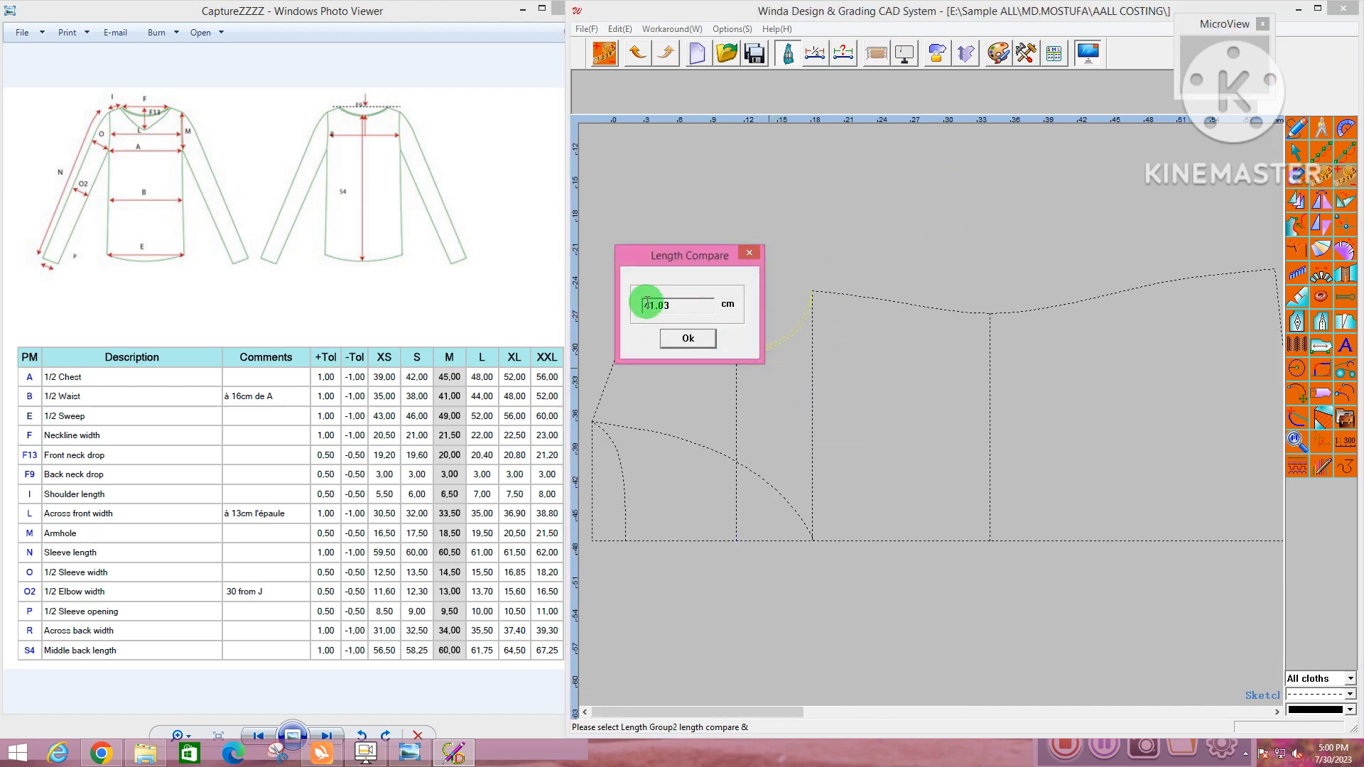
pyautogui.click(753, 253)
# Measure the length of the sleeve cap curve with Length Compare
pyautogui.scroll(-2, 699, 348)
pyautogui.scroll(-2, 698, 347)
pyautogui.scroll(4, 877, 387)
pyautogui.moveTo(816, 358); pyautogui.dragTo(843, 405)
pyautogui.rightClick(843, 406)
pyautogui.click(823, 290)
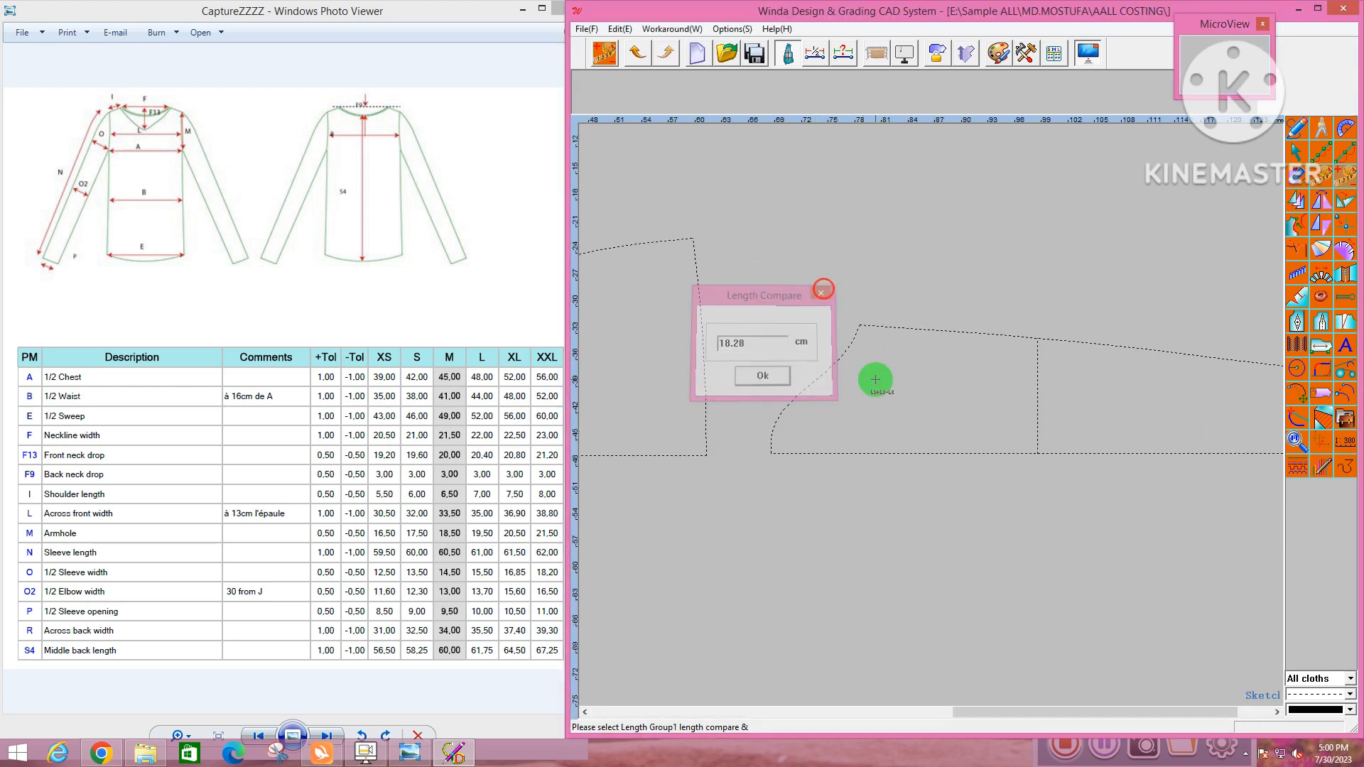
# Draw a straight line from the sleeve's cap point to the underarm corner for a second cap curve
pyautogui.rightClick(880, 380)
pyautogui.click(894, 394)
pyautogui.scroll(1, 796, 446)
pyautogui.click(765, 456)
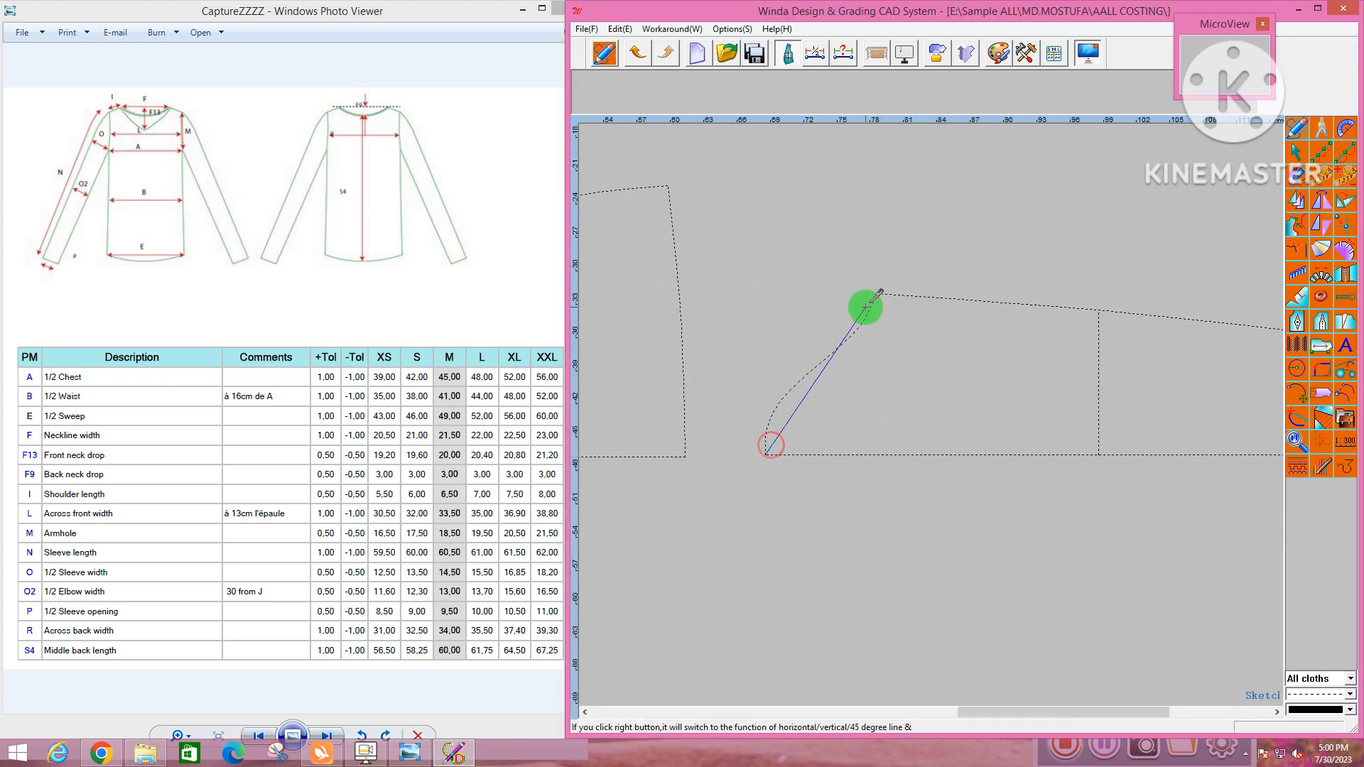
pyautogui.click(876, 292)
pyautogui.rightClick(875, 292)
# Move the sleeve's underarm corner, with the cap lines and seam meeting there, 1.5 cm horizontally toward the elbow
pyautogui.rightClick(907, 336)
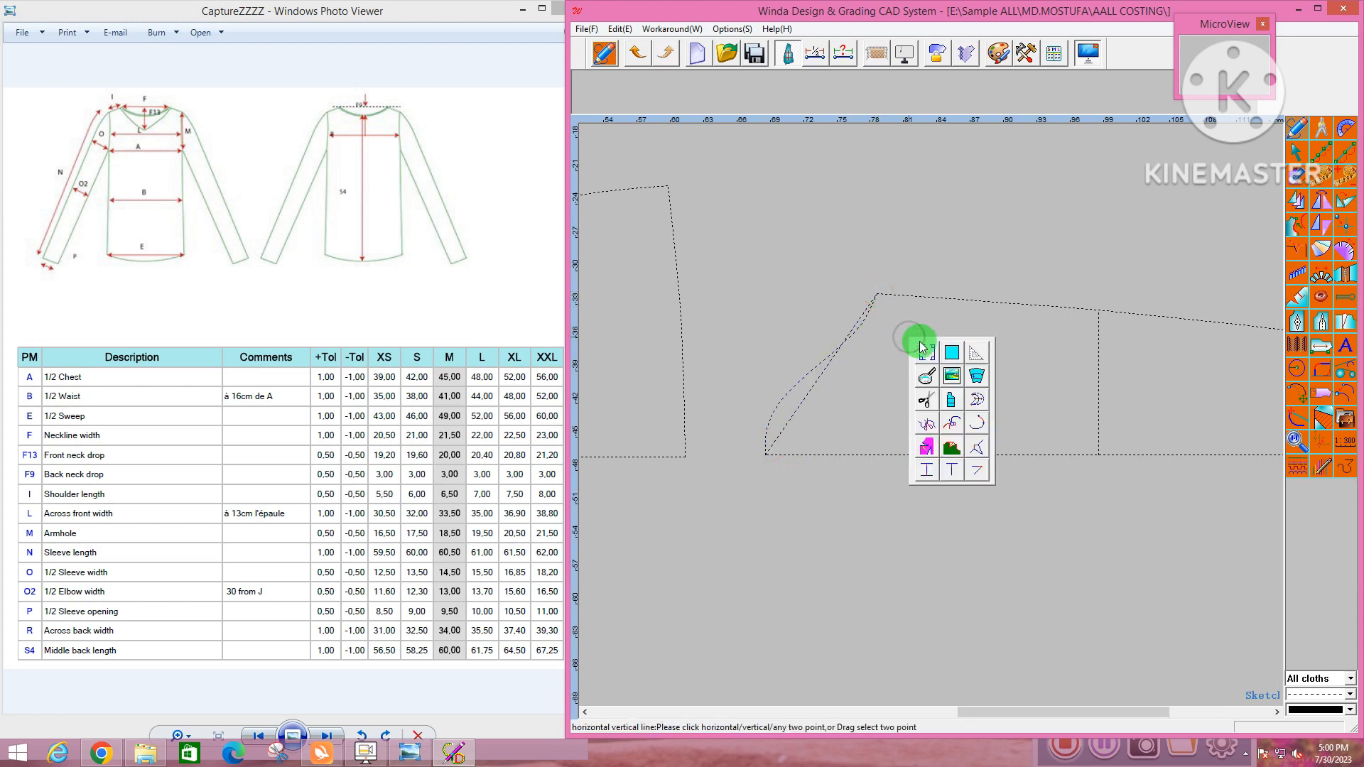
pyautogui.click(897, 294)
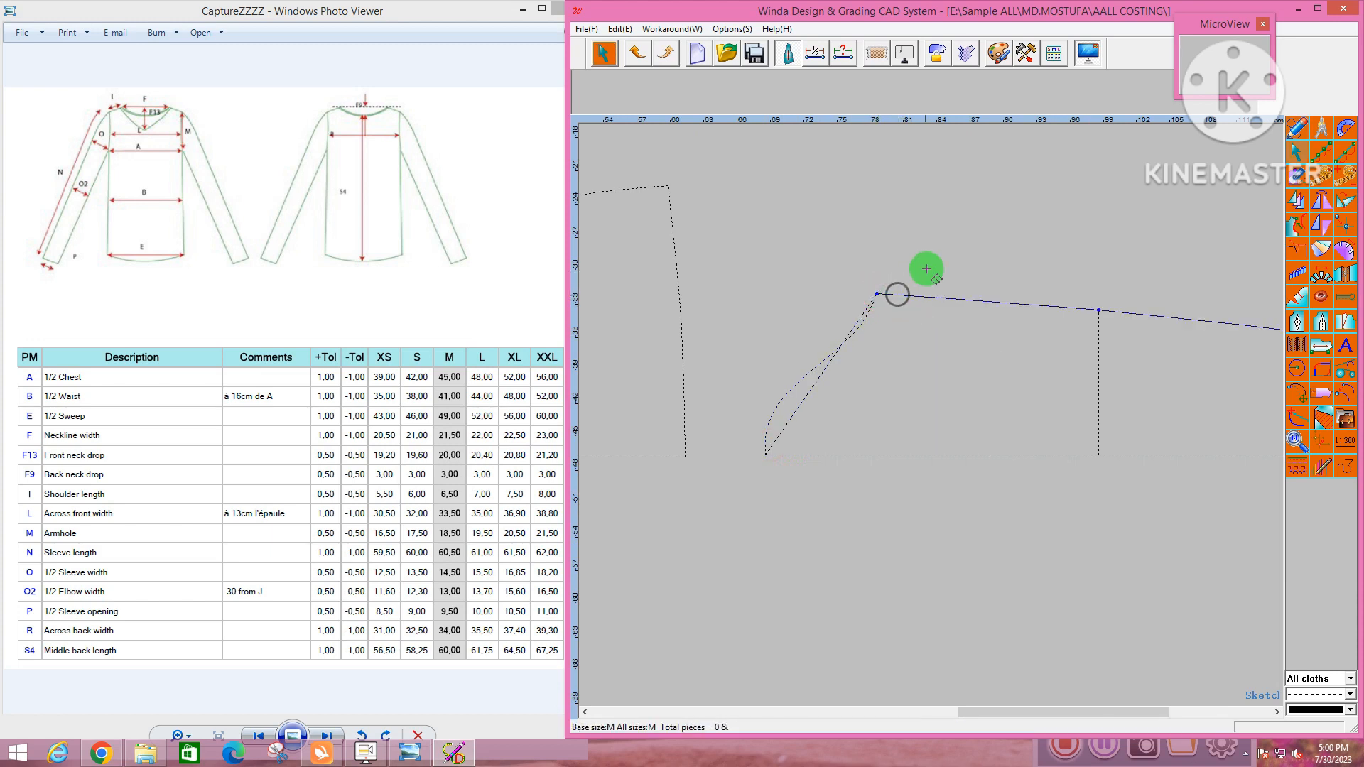
pyautogui.rightClick(887, 307)
pyautogui.moveTo(921, 265); pyautogui.dragTo(808, 350)
pyautogui.rightClick(807, 350)
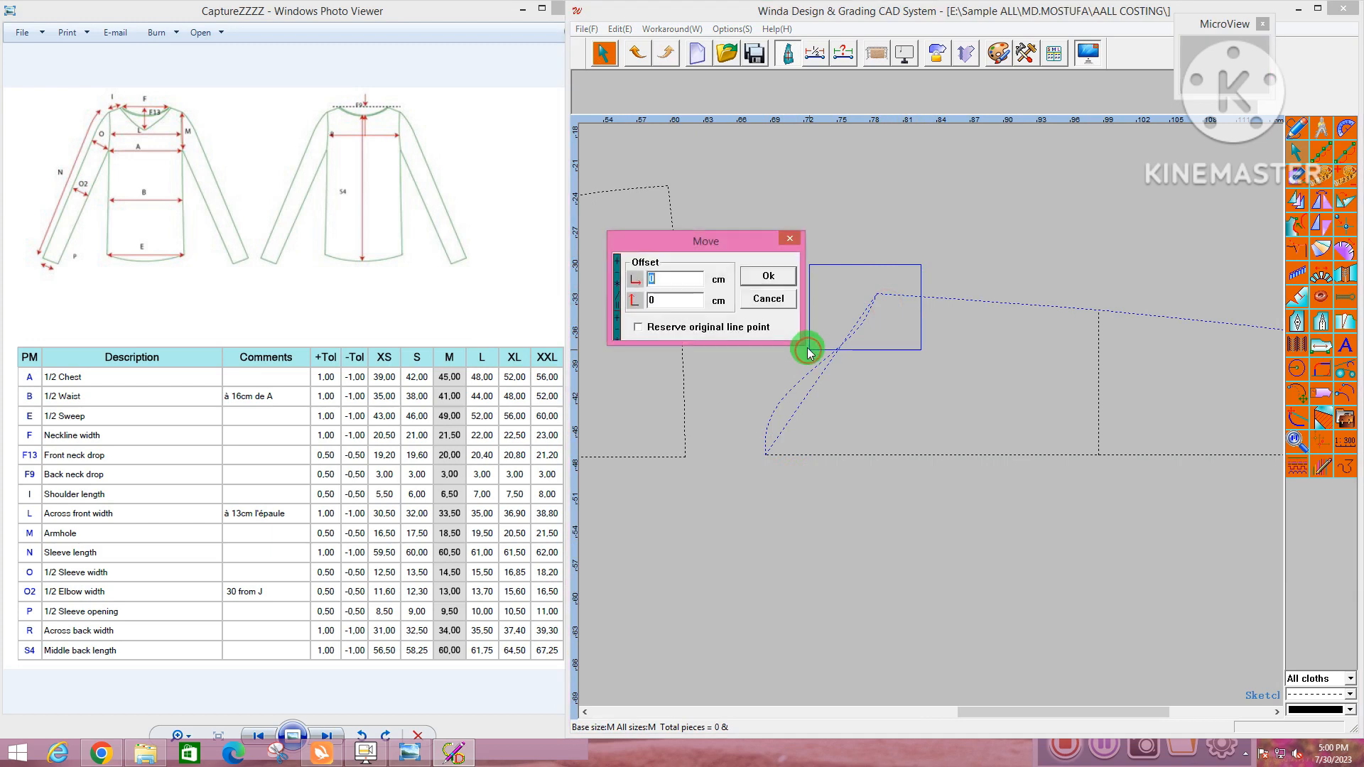
pyautogui.write('1.5')
pyautogui.press('Return')
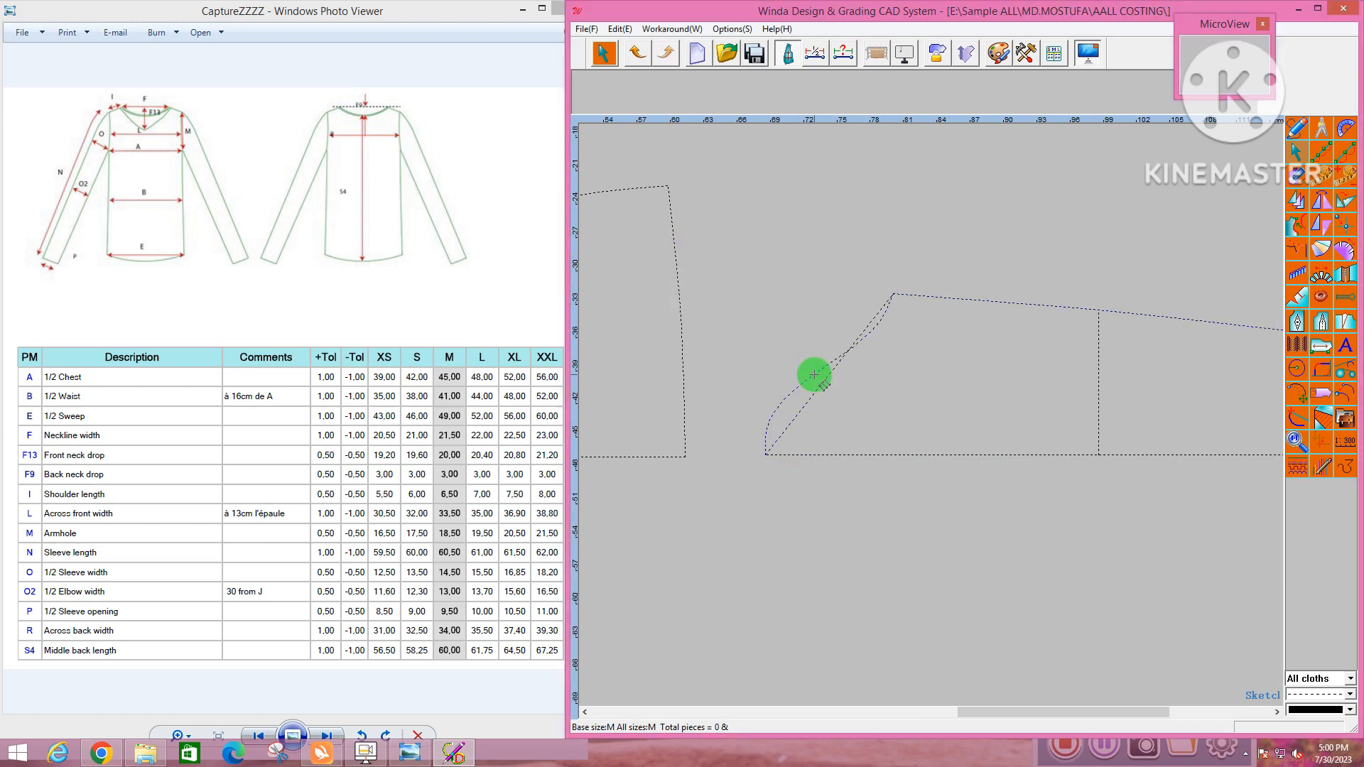
# Reshape the existing sleeve cap curve into a fuller S-curve with less hollow near the underarm corner
pyautogui.scroll(2, 770, 451)
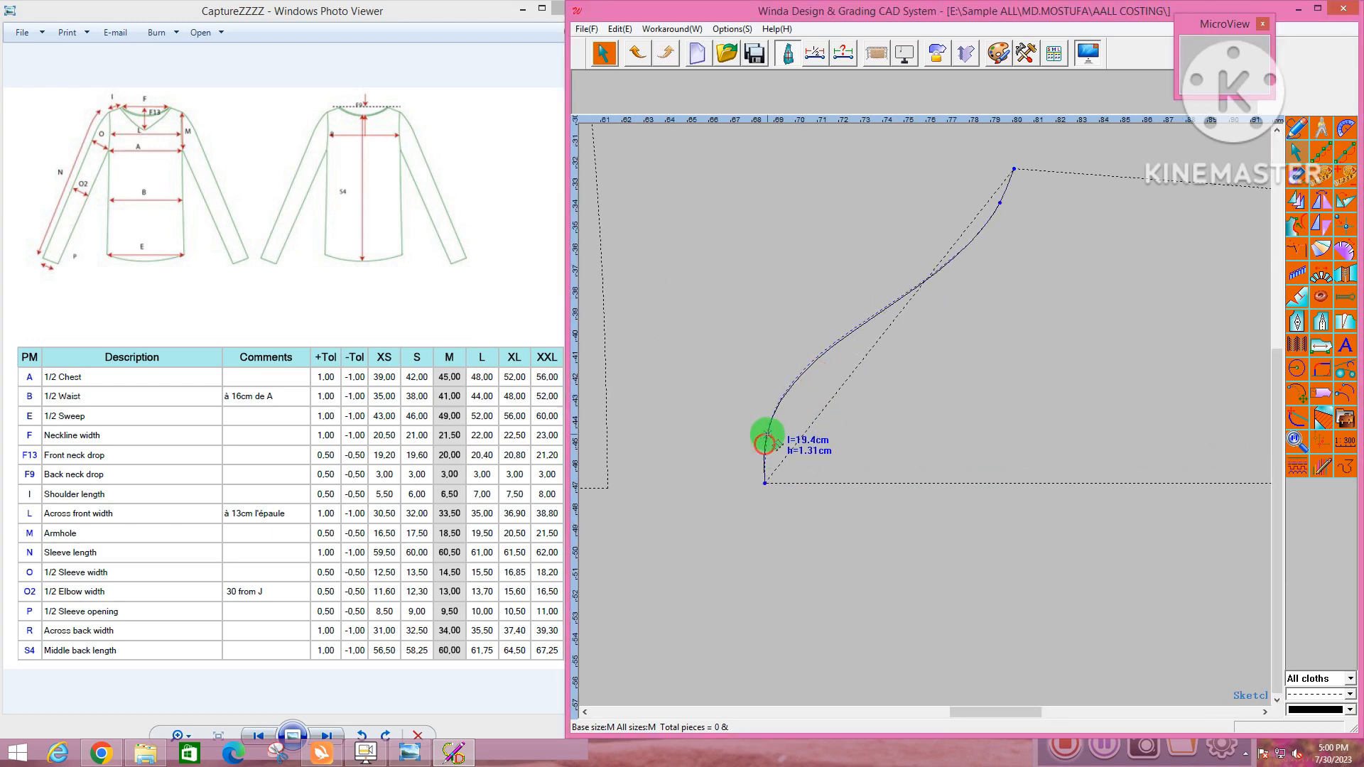
pyautogui.scroll(1, 986, 210)
pyautogui.click(1008, 200)
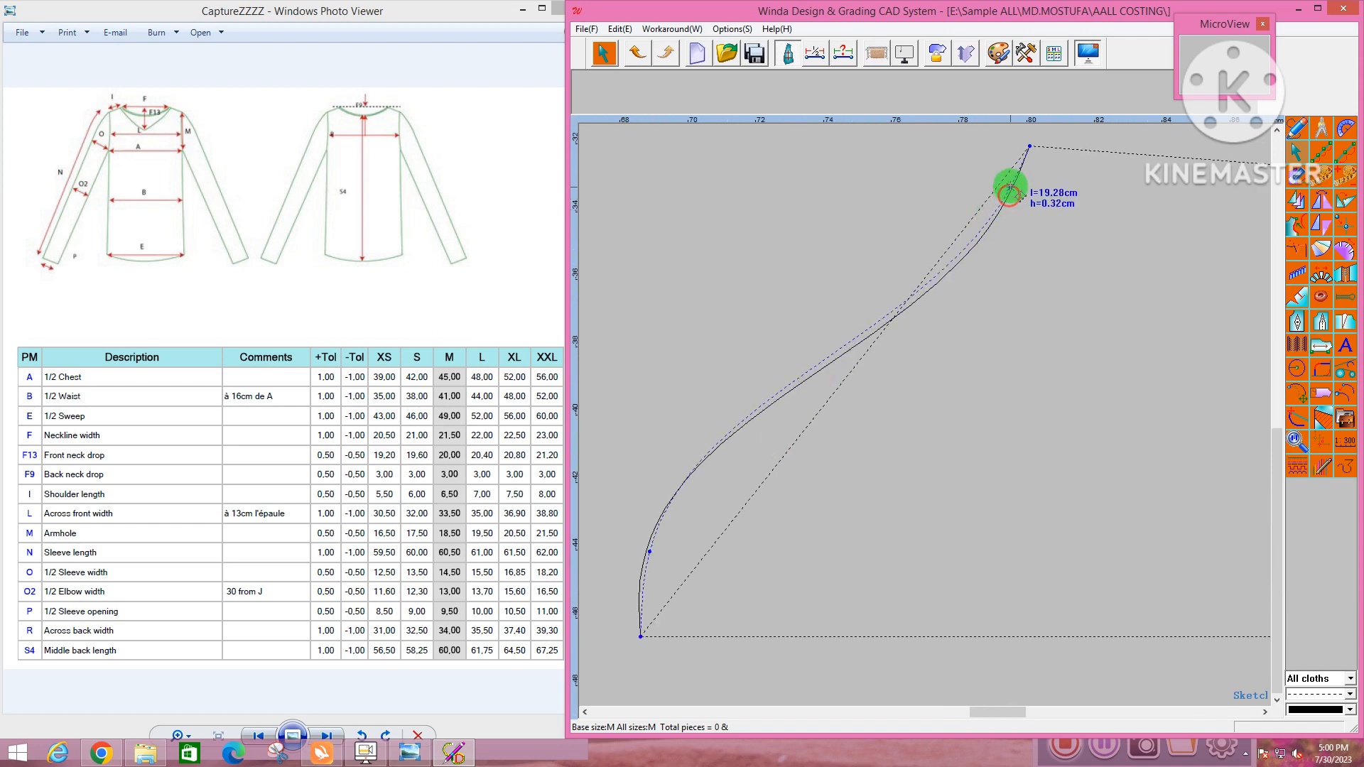
pyautogui.click(759, 387)
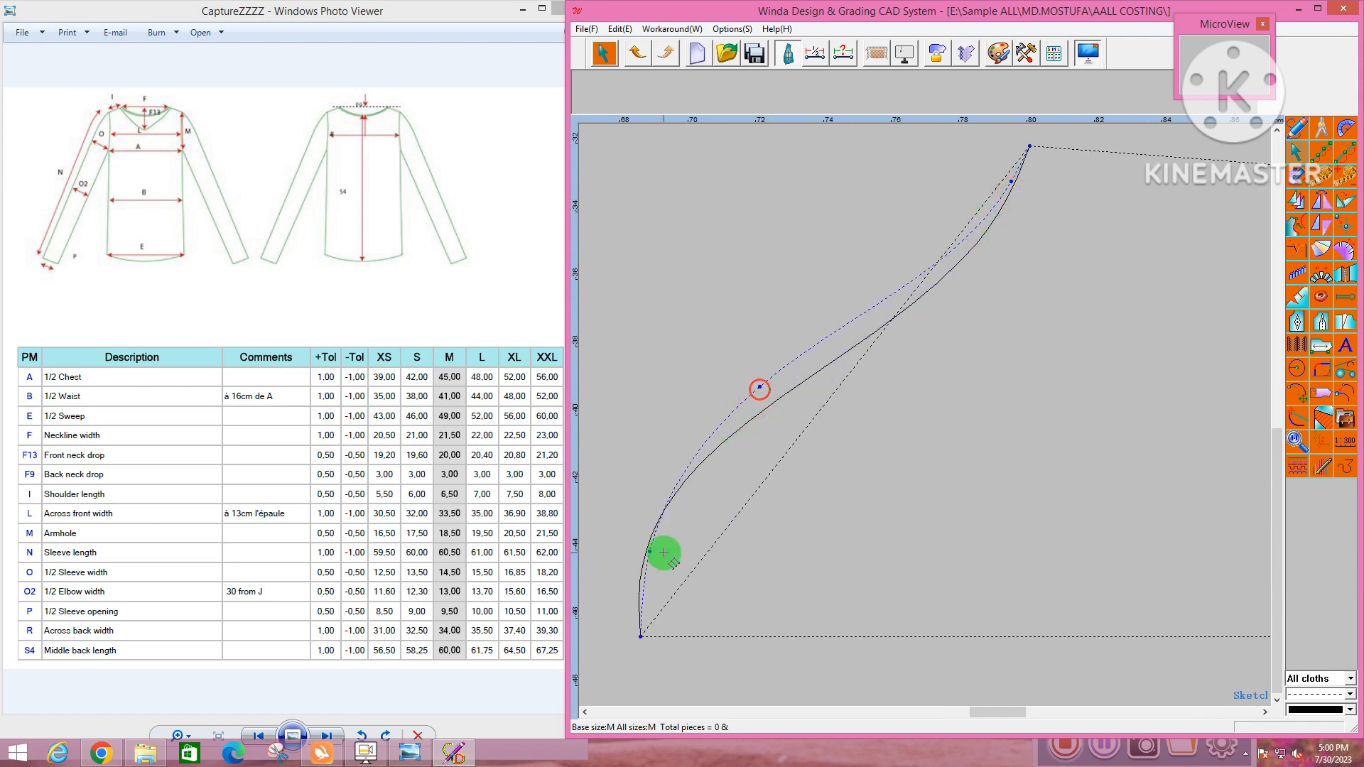
pyautogui.click(891, 510)
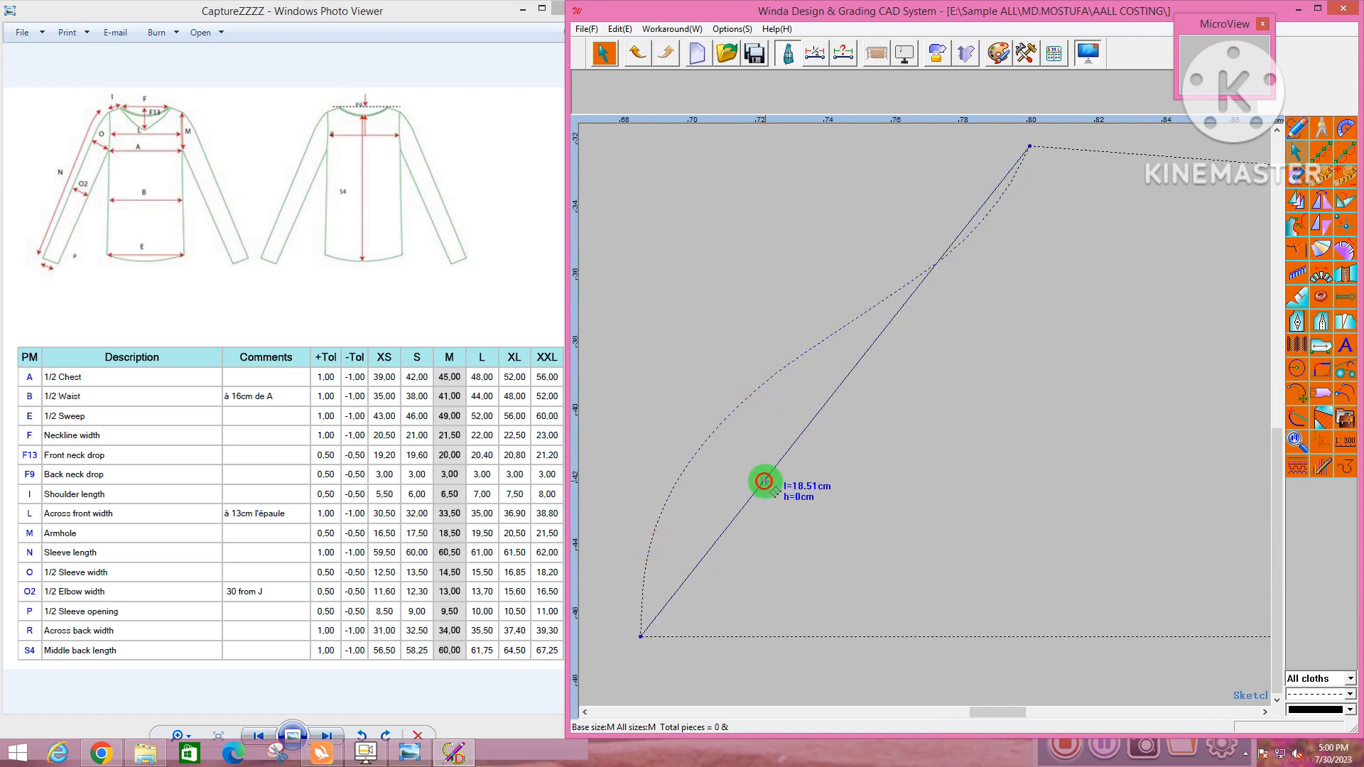
# Bend the straight cap line into a more hollowed S-curve about 19.6 cm long, inside the fuller cap curve
pyautogui.click(648, 546)
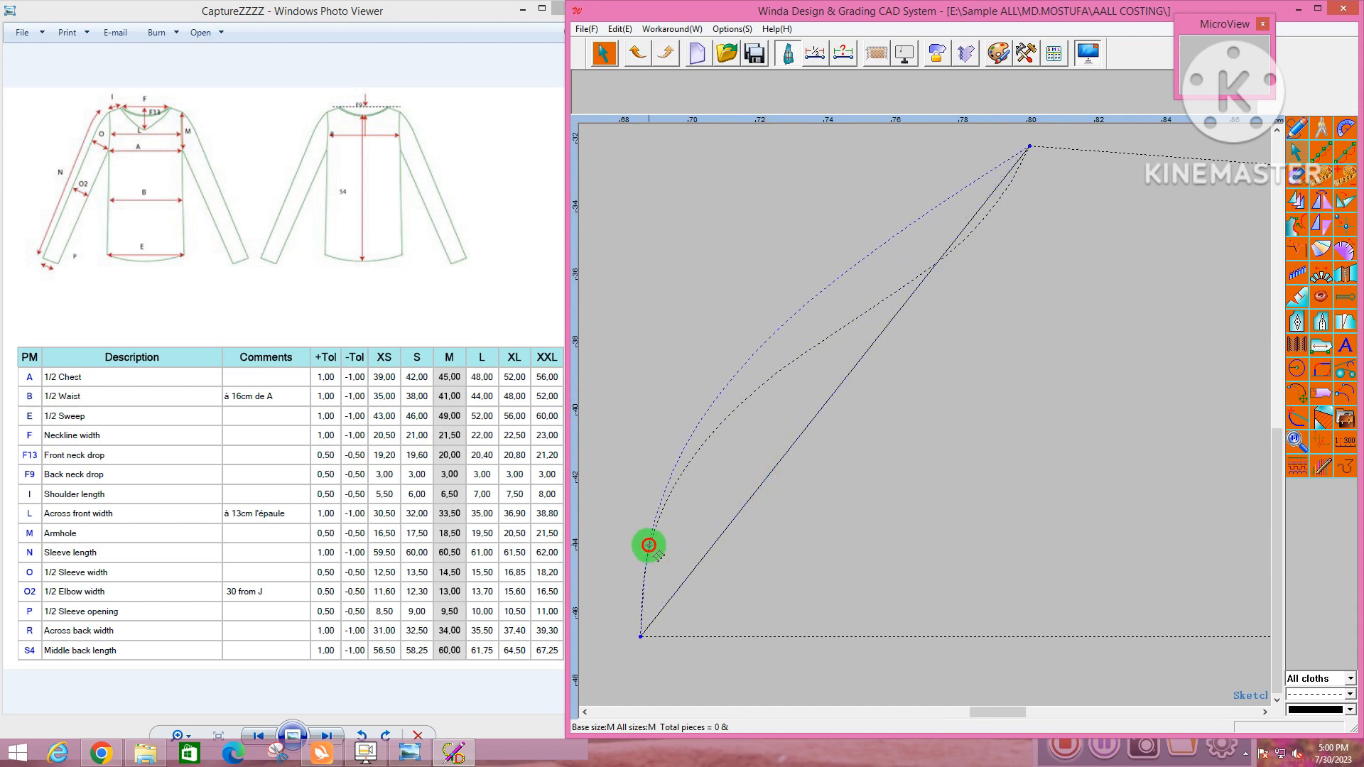
pyautogui.scroll(-2, 802, 364)
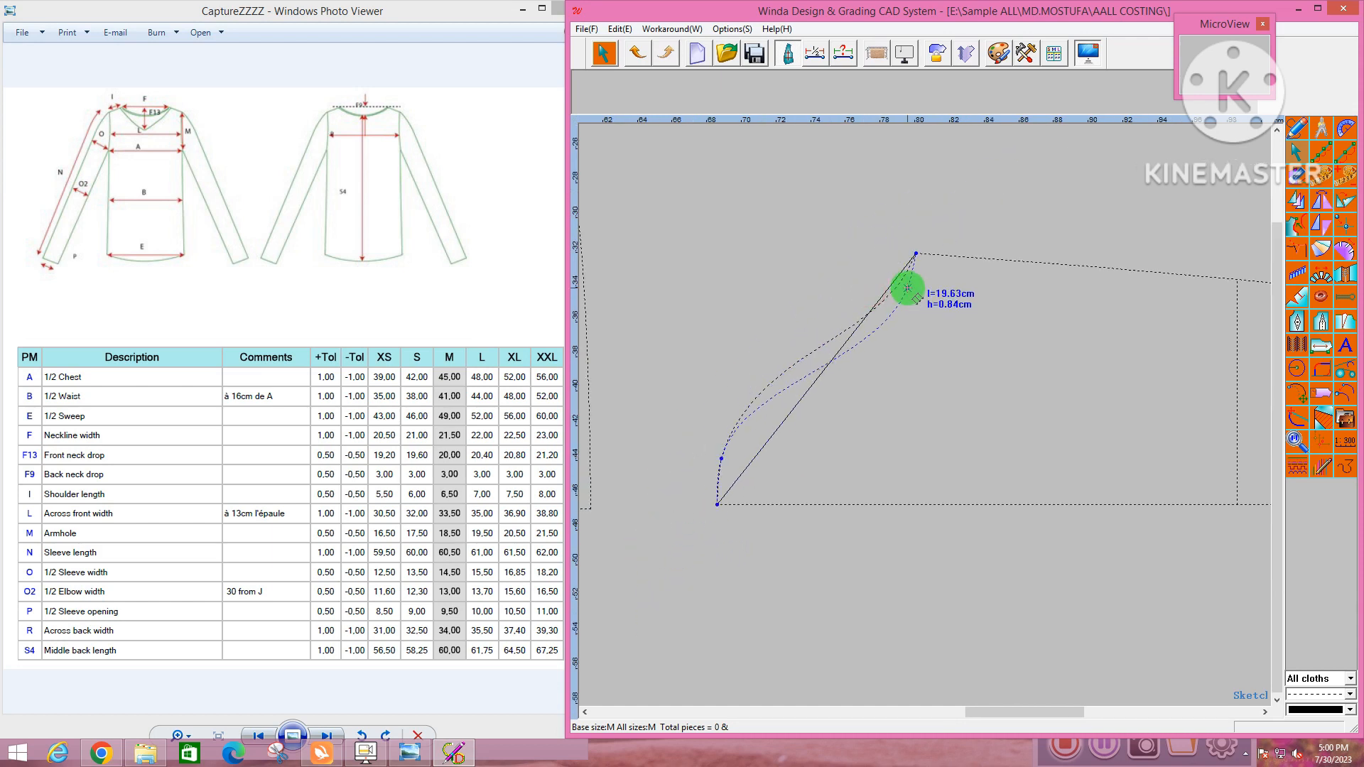
pyautogui.scroll(1, 855, 355)
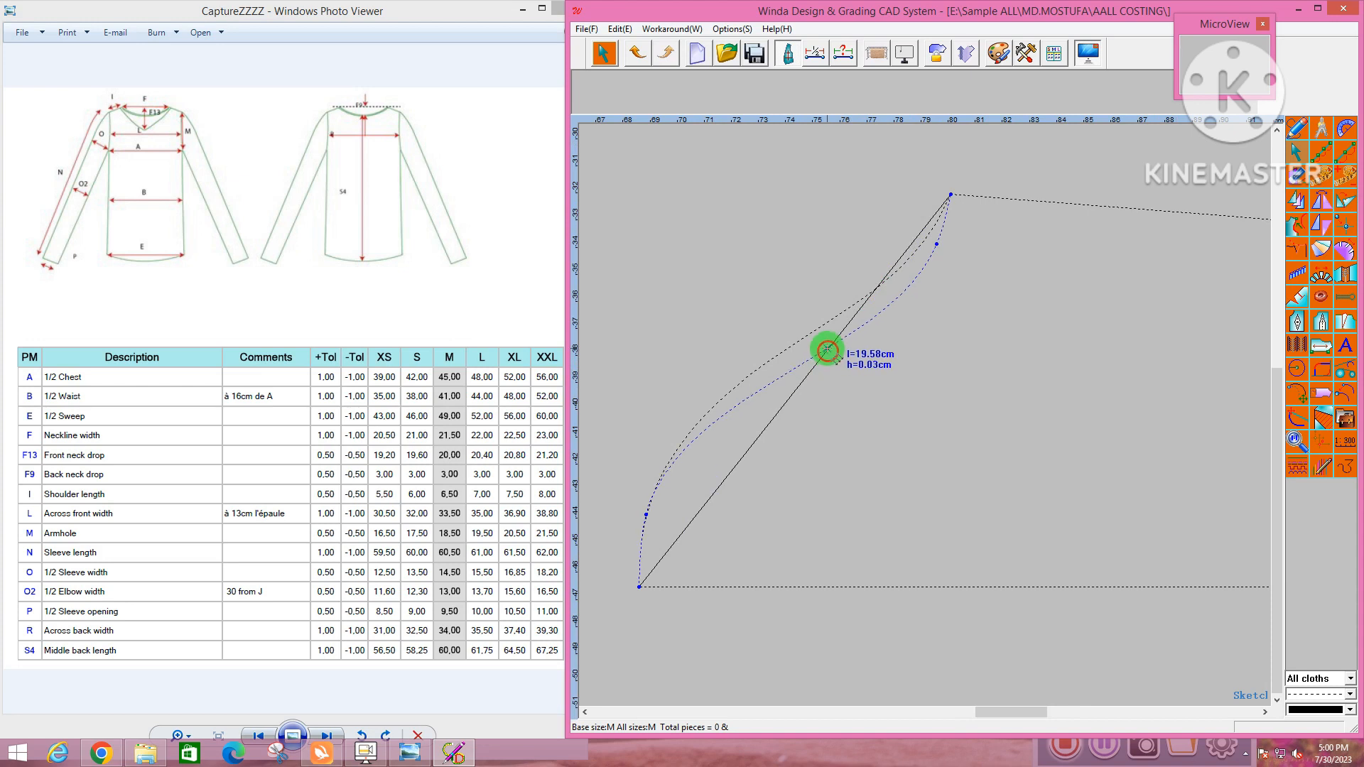
pyautogui.scroll(-4, 828, 351)
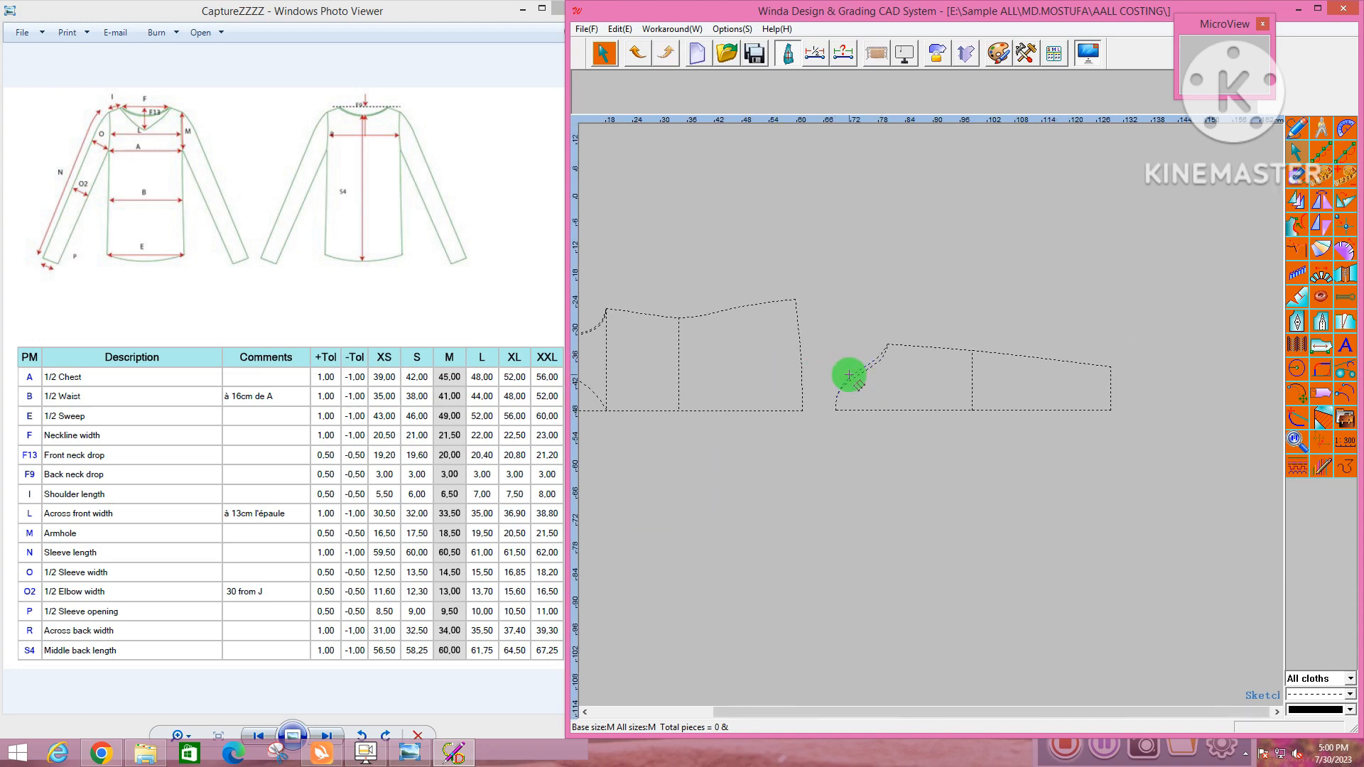
# Measure the combined length of the front and back armhole curves again for comparison with the reshaped cap
pyautogui.press('r')
pyautogui.scroll(-1, 882, 364)
pyautogui.scroll(2, 703, 357)
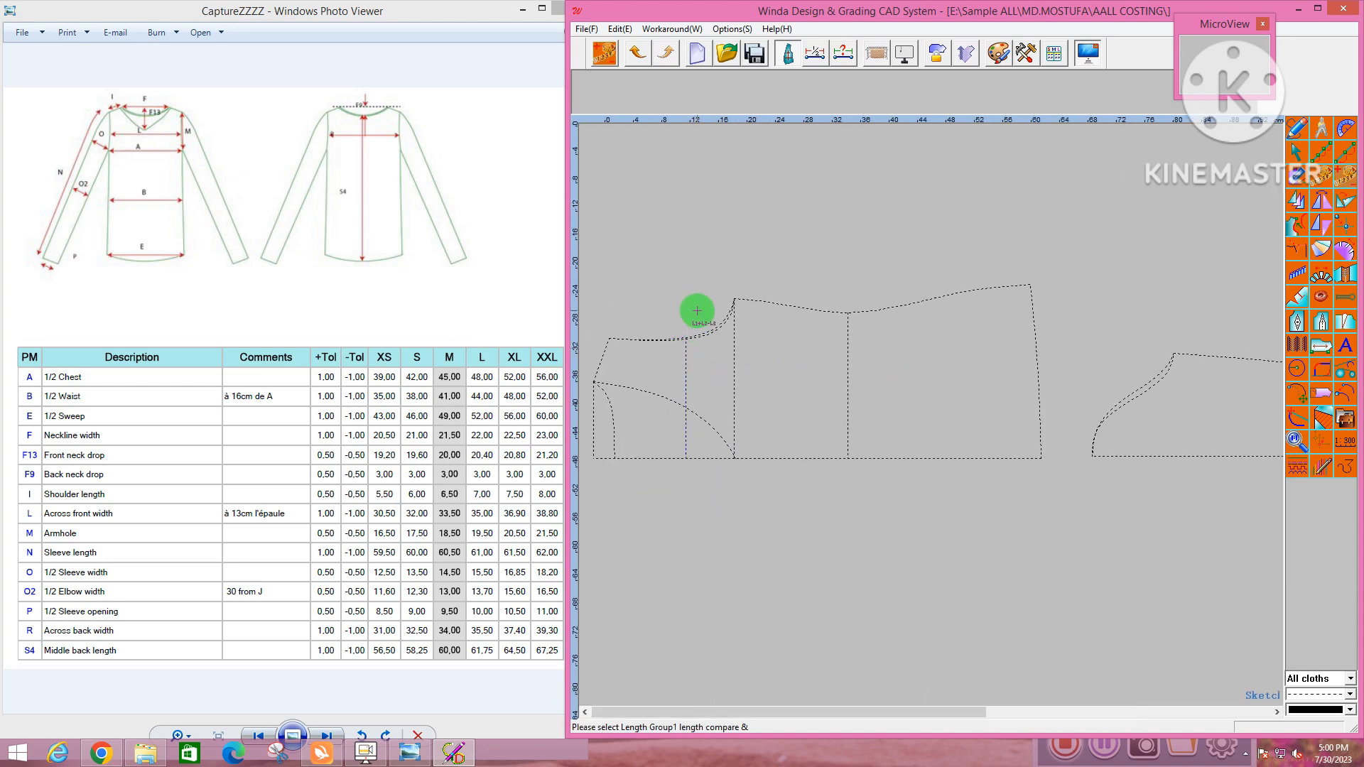
pyautogui.moveTo(708, 301); pyautogui.dragTo(718, 360)
pyautogui.rightClick(719, 369)
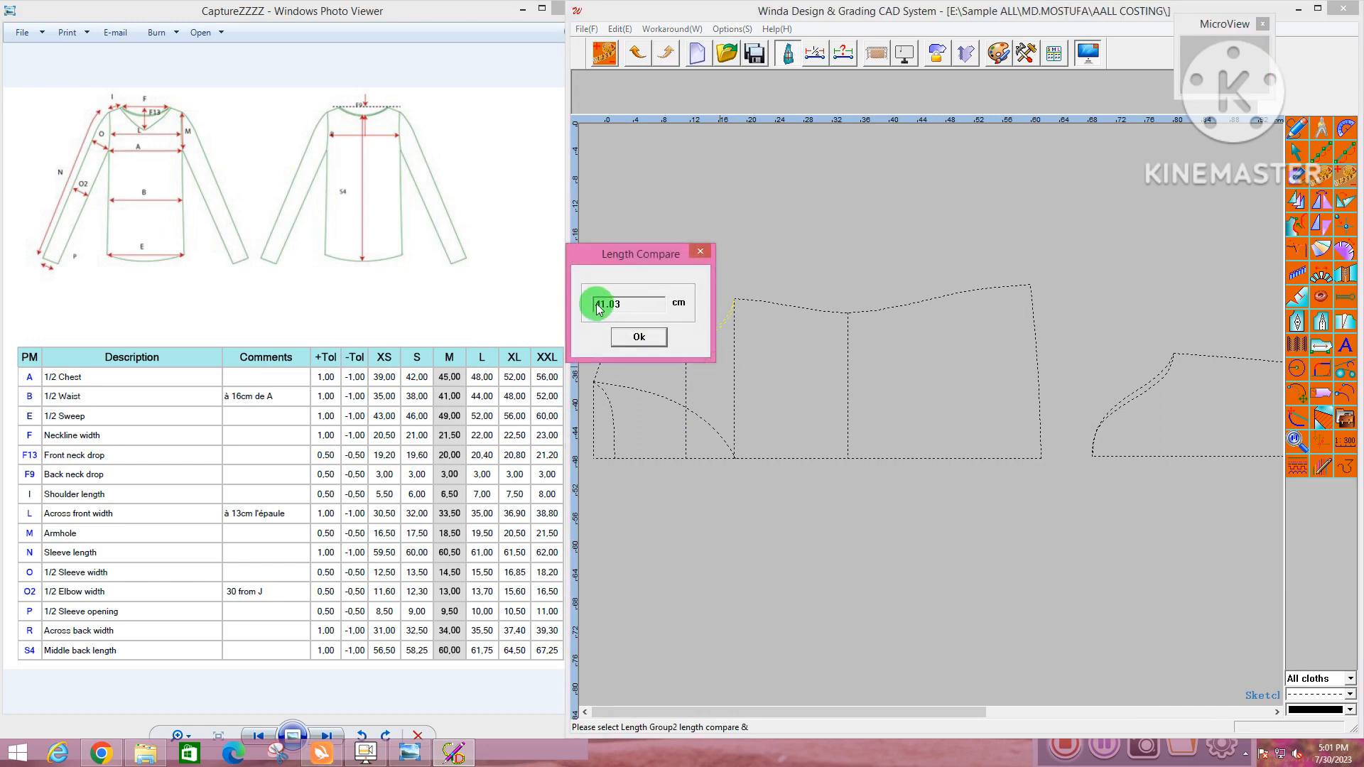
pyautogui.click(698, 250)
# Measure the combined length of the two sleeve cap curves for comparison with the armhole curves
pyautogui.scroll(-2, 958, 362)
pyautogui.scroll(3, 919, 362)
pyautogui.click(838, 396)
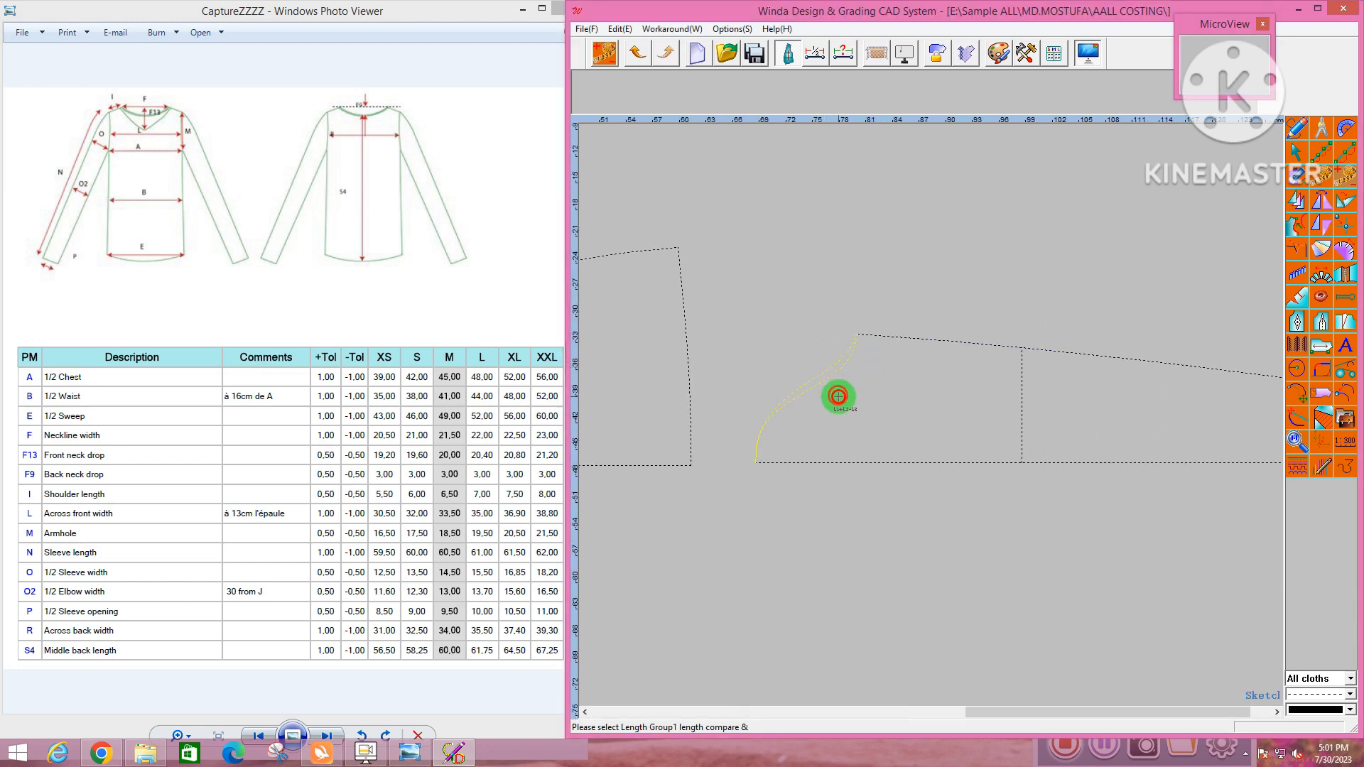
pyautogui.rightClick(838, 400)
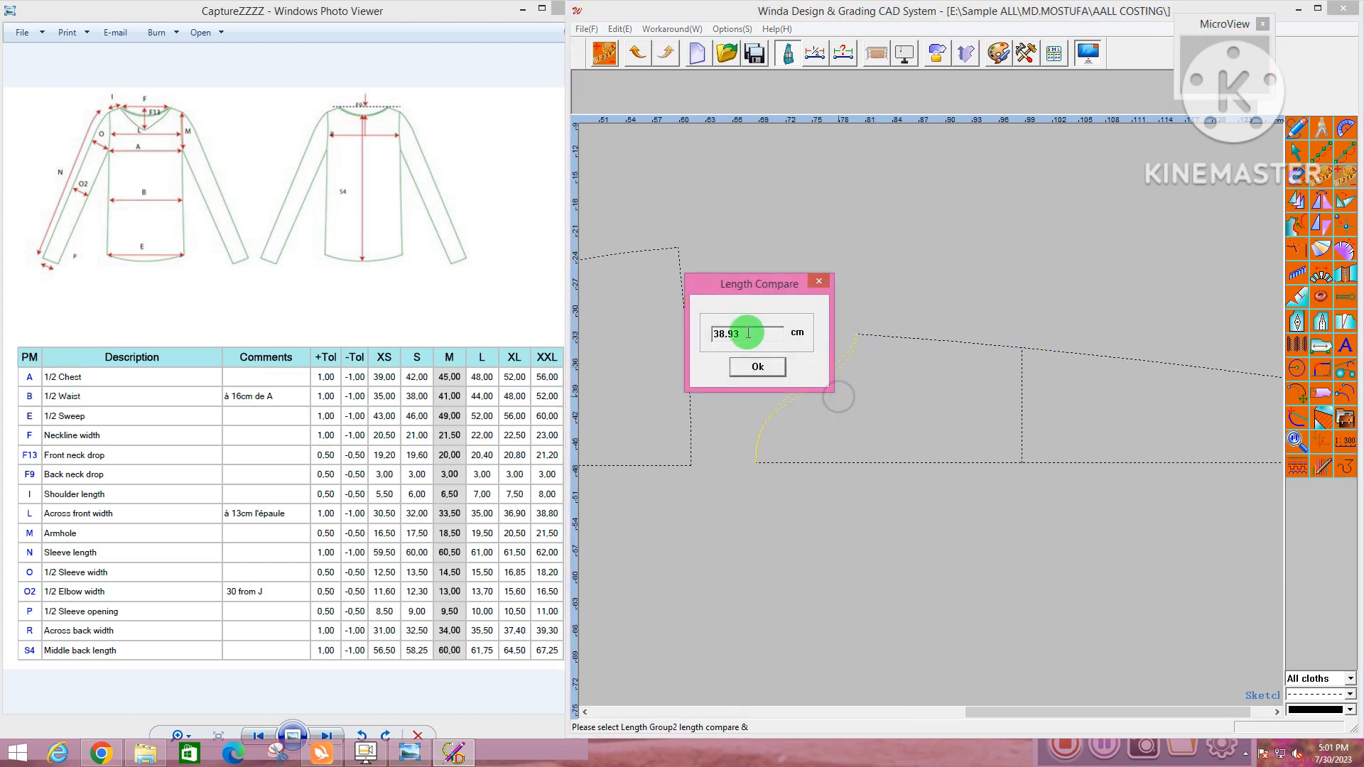
pyautogui.click(819, 280)
# Reshape the outer sleeve cap curve with a slightly fuller crown and middle section
pyautogui.scroll(-2, 863, 326)
pyautogui.scroll(5, 865, 368)
pyautogui.rightClick(865, 383)
pyautogui.click(901, 396)
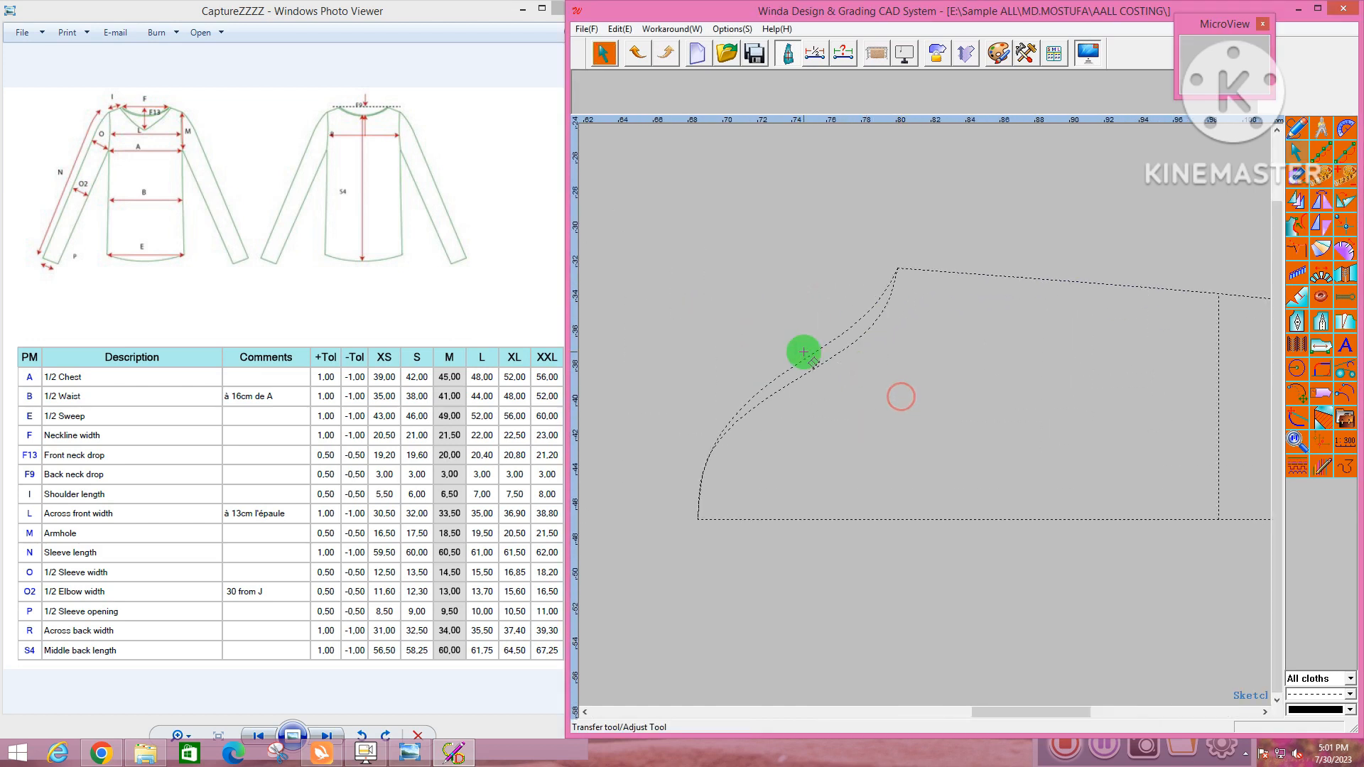
pyautogui.scroll(2, 712, 475)
pyautogui.click(696, 477)
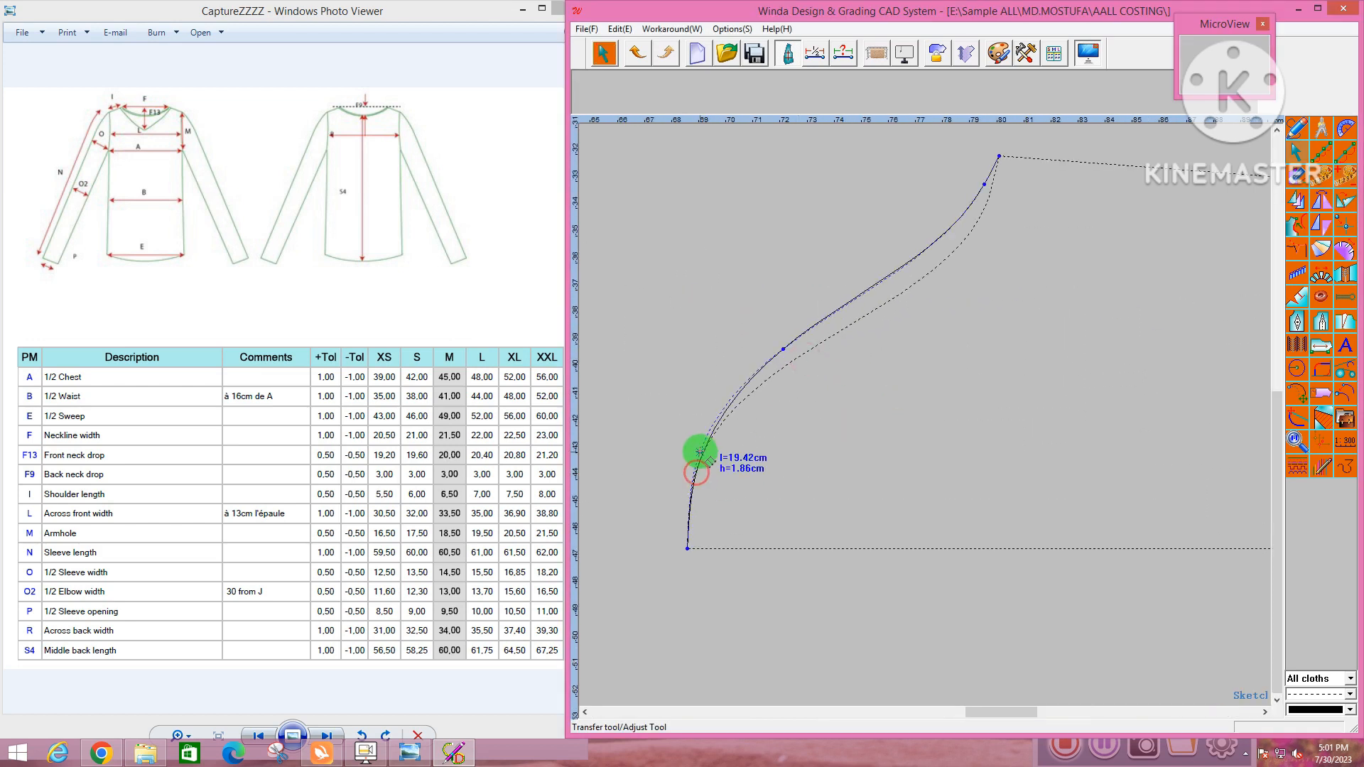
pyautogui.click(714, 426)
pyautogui.click(783, 349)
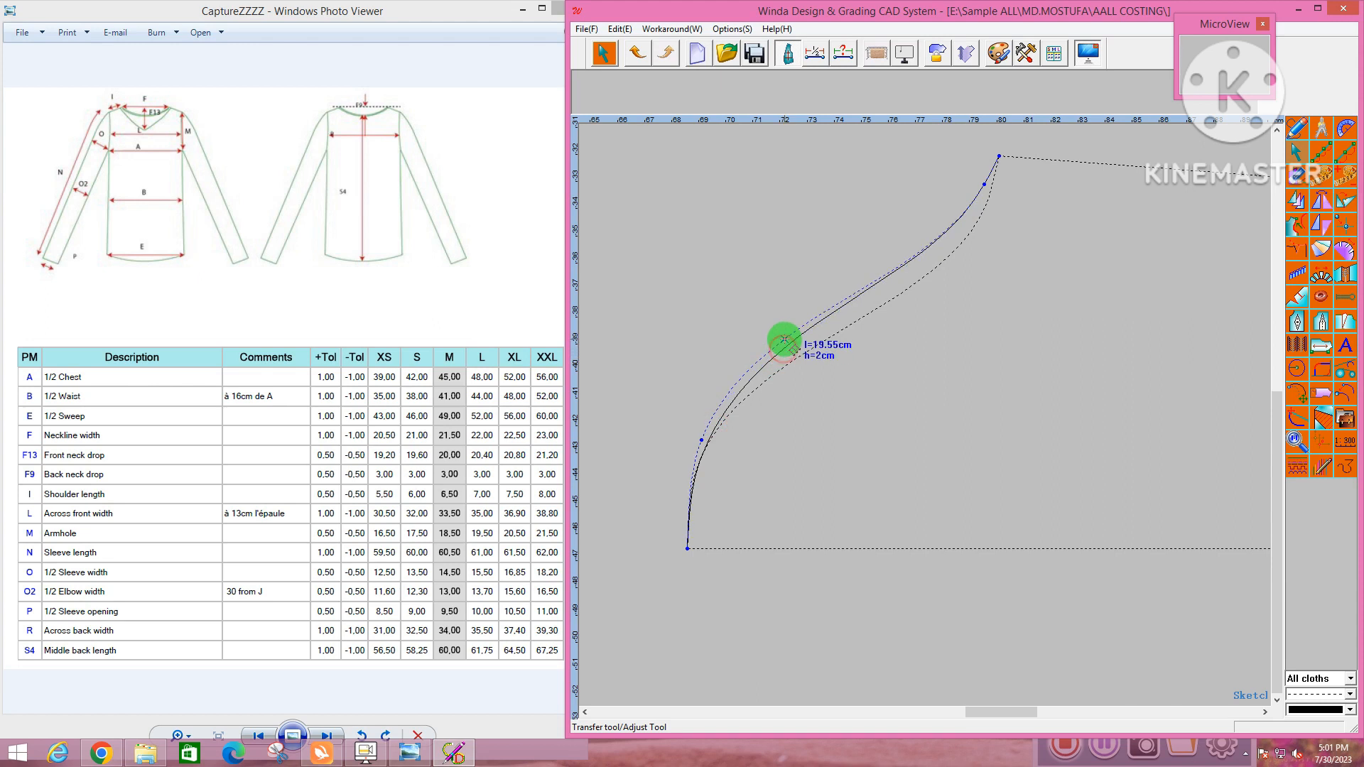
pyautogui.scroll(1, 699, 439)
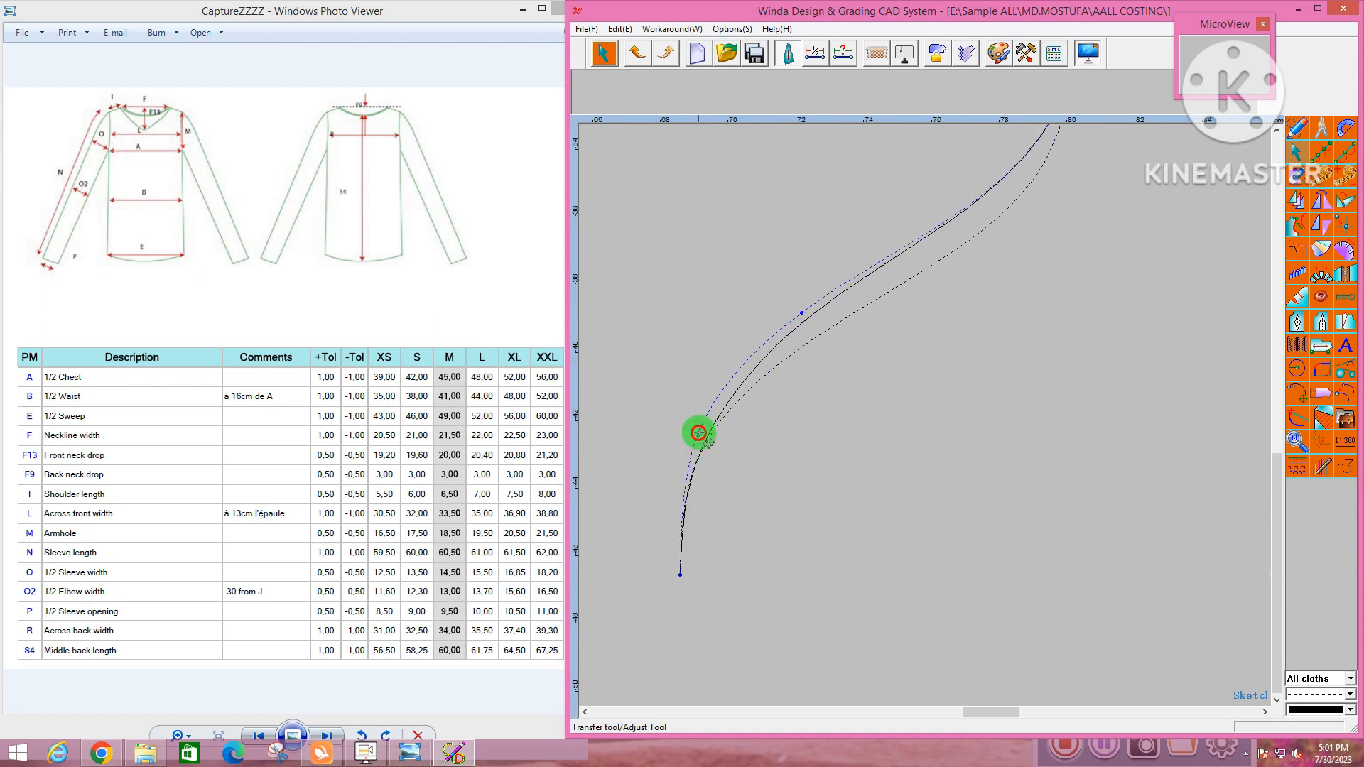
# Raise the middle and ends of the inner sleeve cap curve slightly toward the outer curve, reducing its hollow
pyautogui.scroll(-2, 810, 396)
pyautogui.scroll(1, 763, 451)
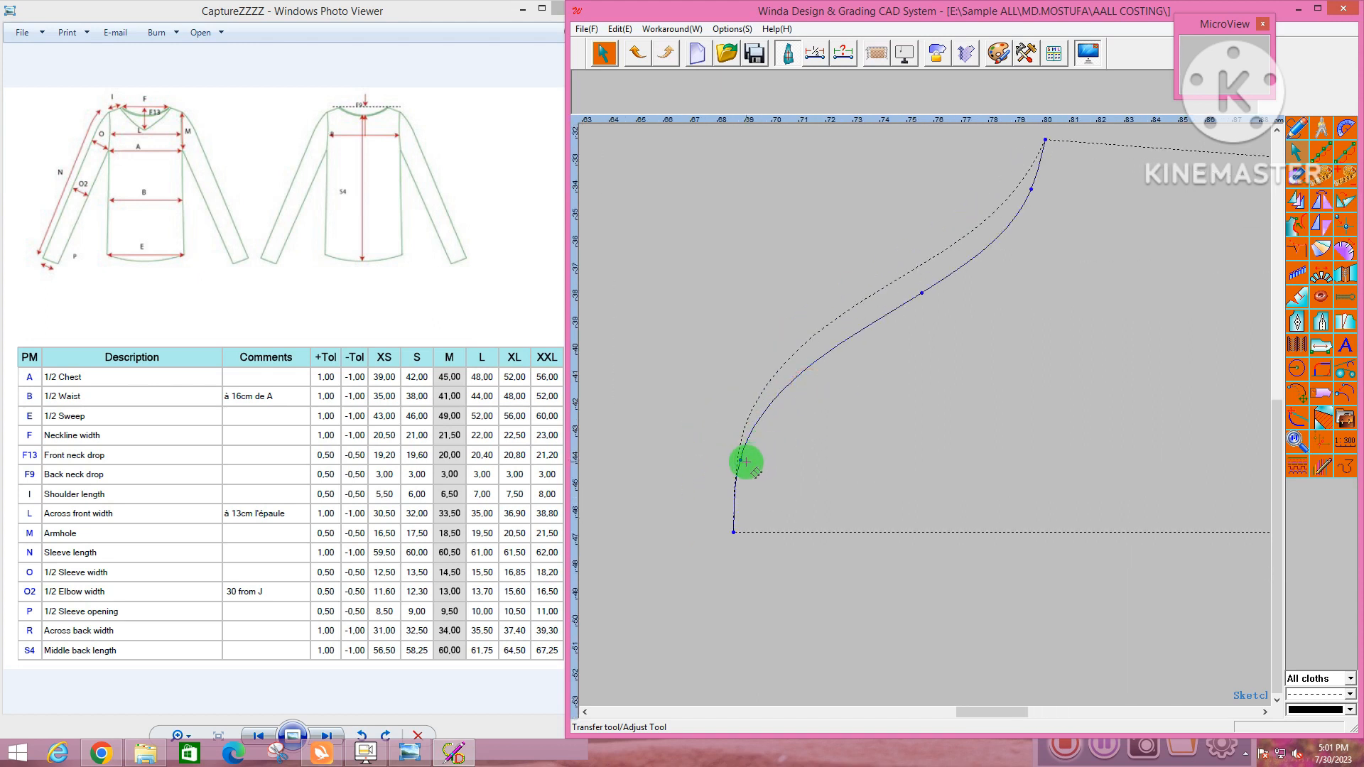
pyautogui.moveTo(920, 296); pyautogui.dragTo(920, 283)
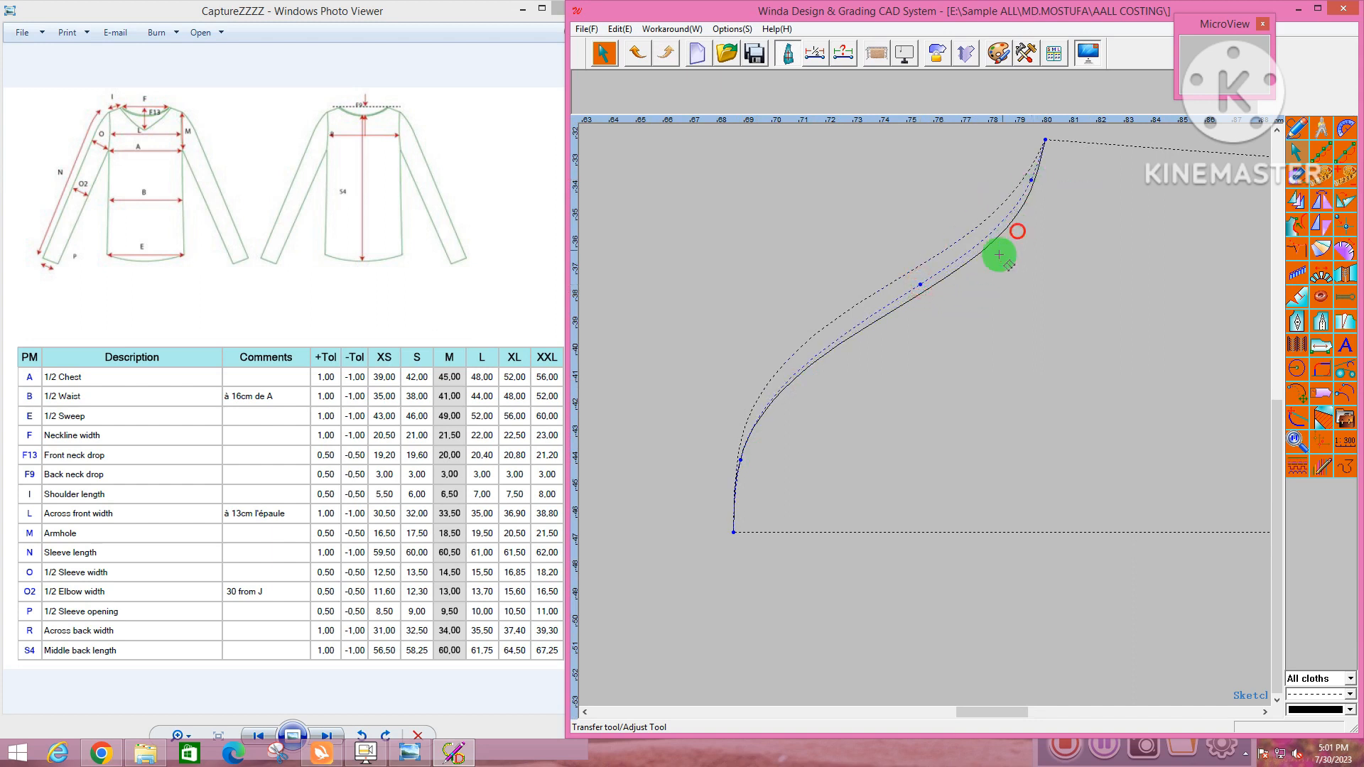
pyautogui.scroll(2, 738, 460)
pyautogui.moveTo(737, 446); pyautogui.dragTo(738, 433)
pyautogui.scroll(-2, 701, 404)
pyautogui.click(807, 383)
pyautogui.scroll(-2, 771, 407)
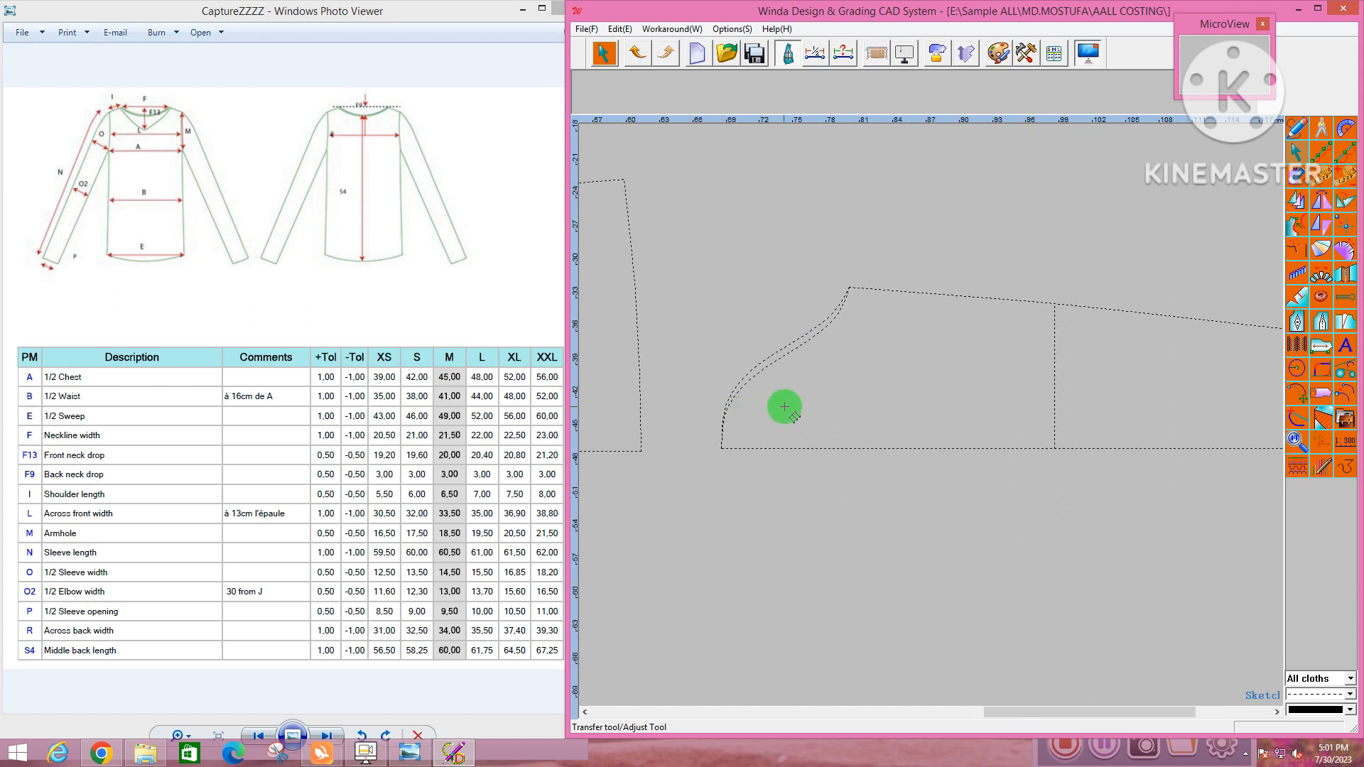
# Measure the combined length of the front and back armhole curves on the body pattern
pyautogui.scroll(-2, 808, 410)
pyautogui.scroll(-3, 952, 408)
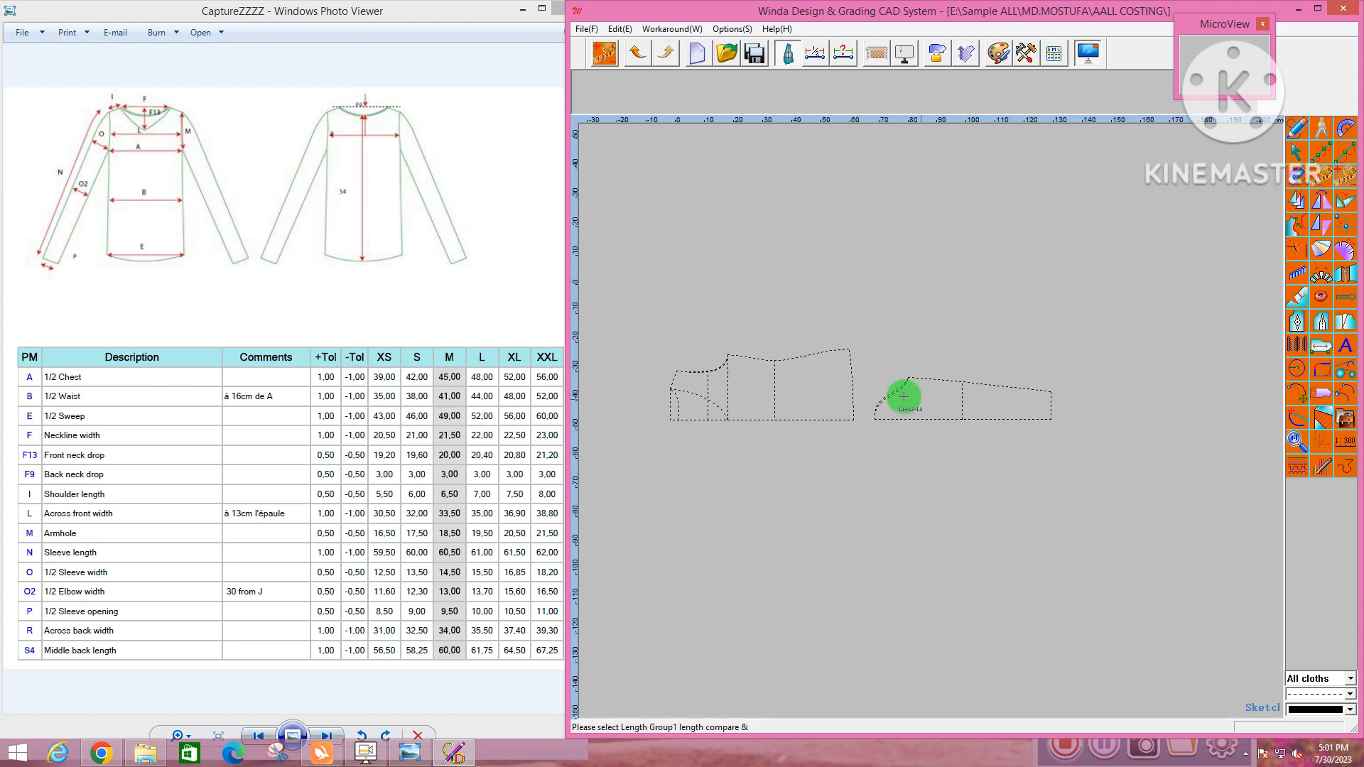
pyautogui.scroll(4, 684, 357)
pyautogui.moveTo(759, 339); pyautogui.dragTo(773, 396)
pyautogui.rightClick(773, 397)
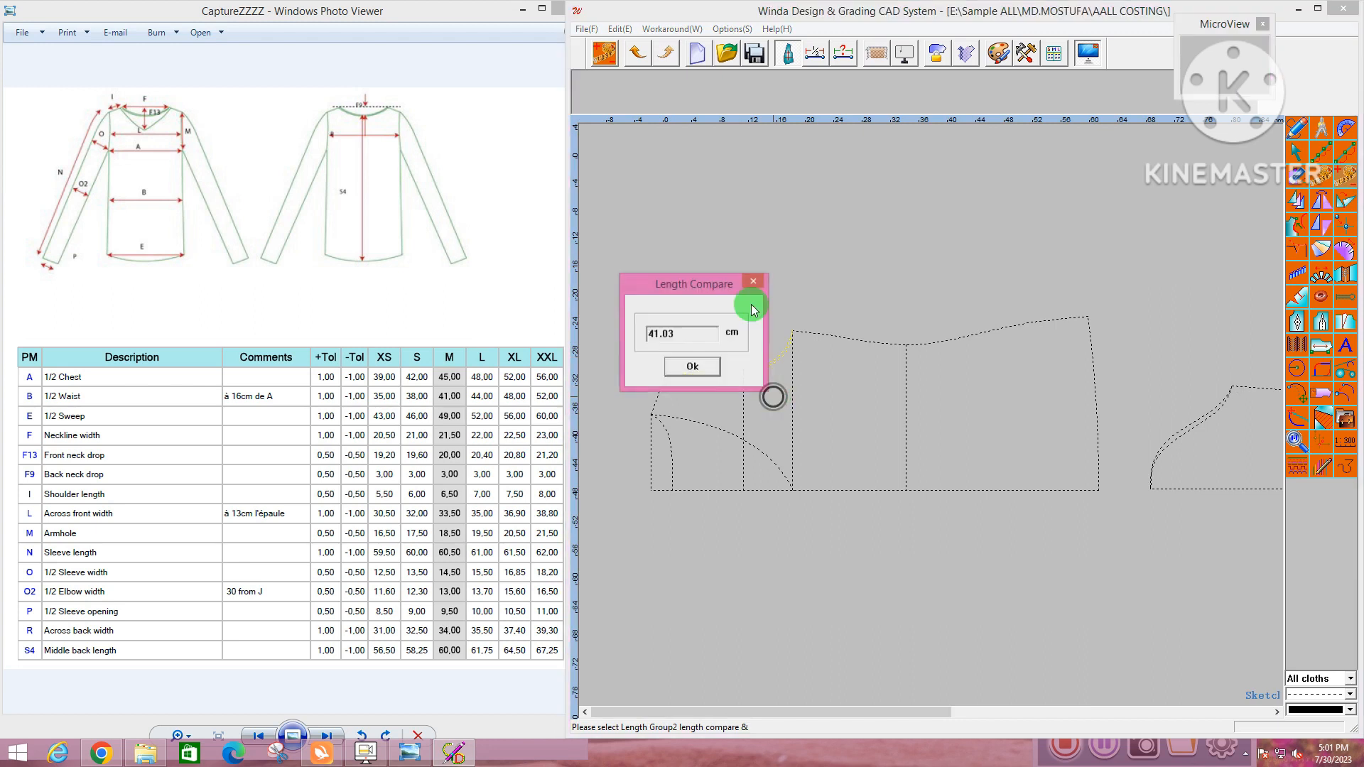
pyautogui.click(752, 281)
# Measure the combined length of the two adjusted sleeve cap curves
pyautogui.scroll(-2, 712, 347)
pyautogui.scroll(2, 998, 382)
pyautogui.moveTo(890, 374); pyautogui.dragTo(901, 388)
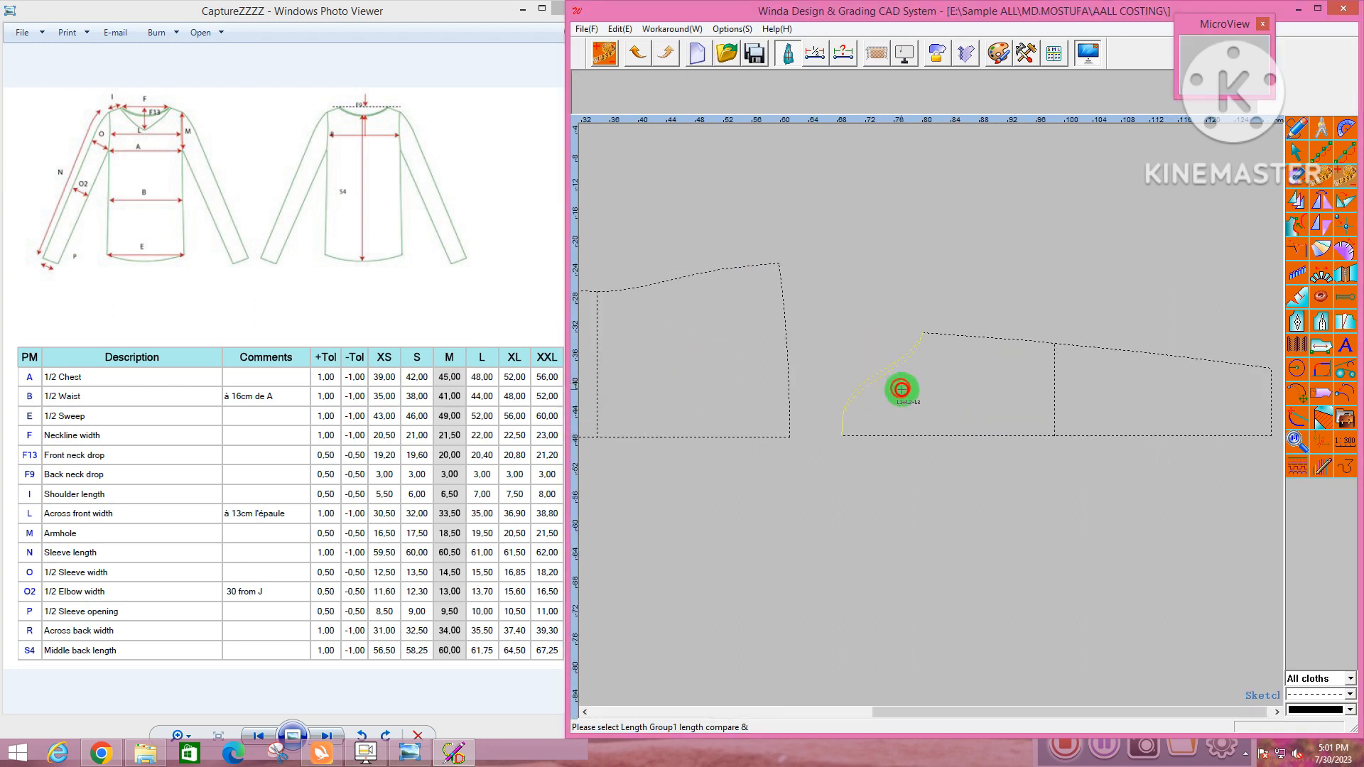
pyautogui.rightClick(901, 388)
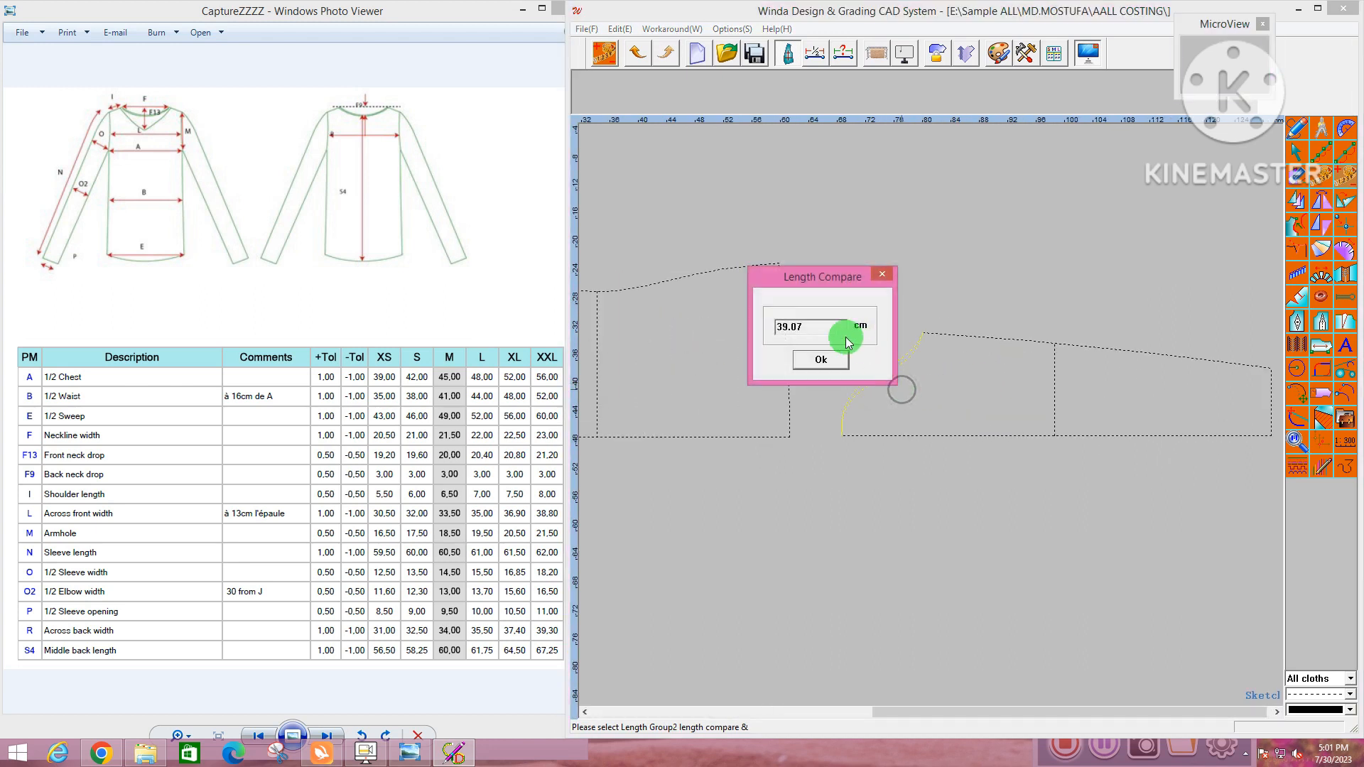
pyautogui.click(881, 277)
# Reshape the lower part of the shallower armhole curve near the underarm corner, making it slightly flatter
pyautogui.scroll(-2, 961, 408)
pyautogui.scroll(3, 703, 389)
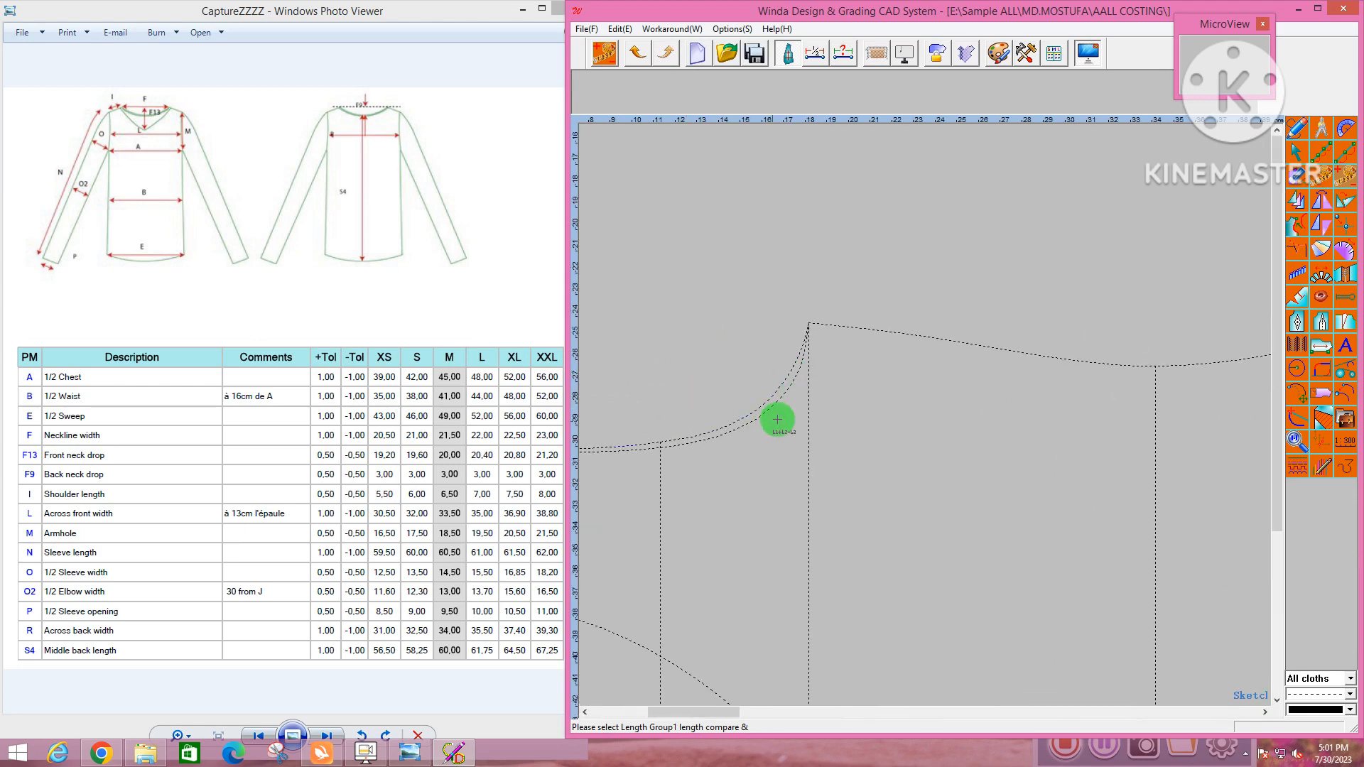
pyautogui.scroll(-4, 869, 377)
pyautogui.rightClick(814, 414)
pyautogui.click(855, 429)
pyautogui.scroll(6, 818, 392)
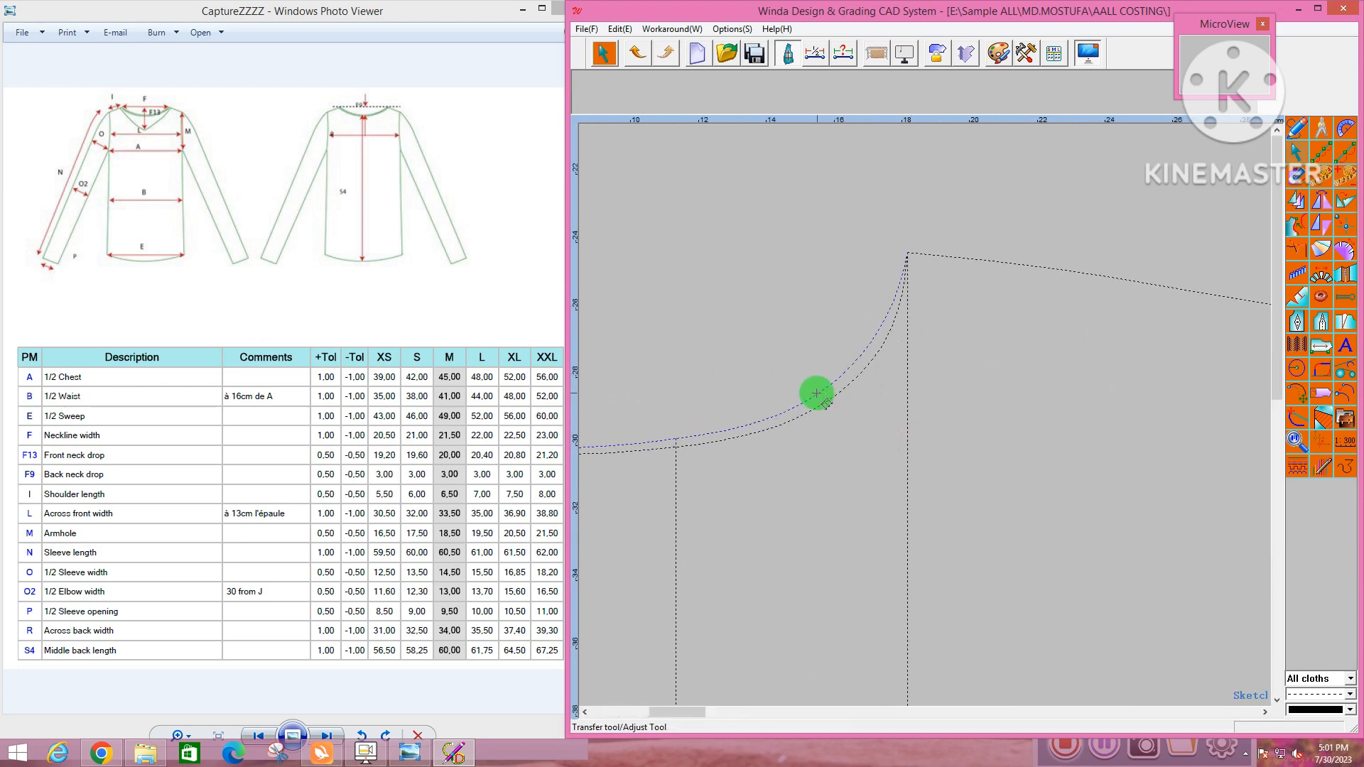
pyautogui.scroll(1, 894, 313)
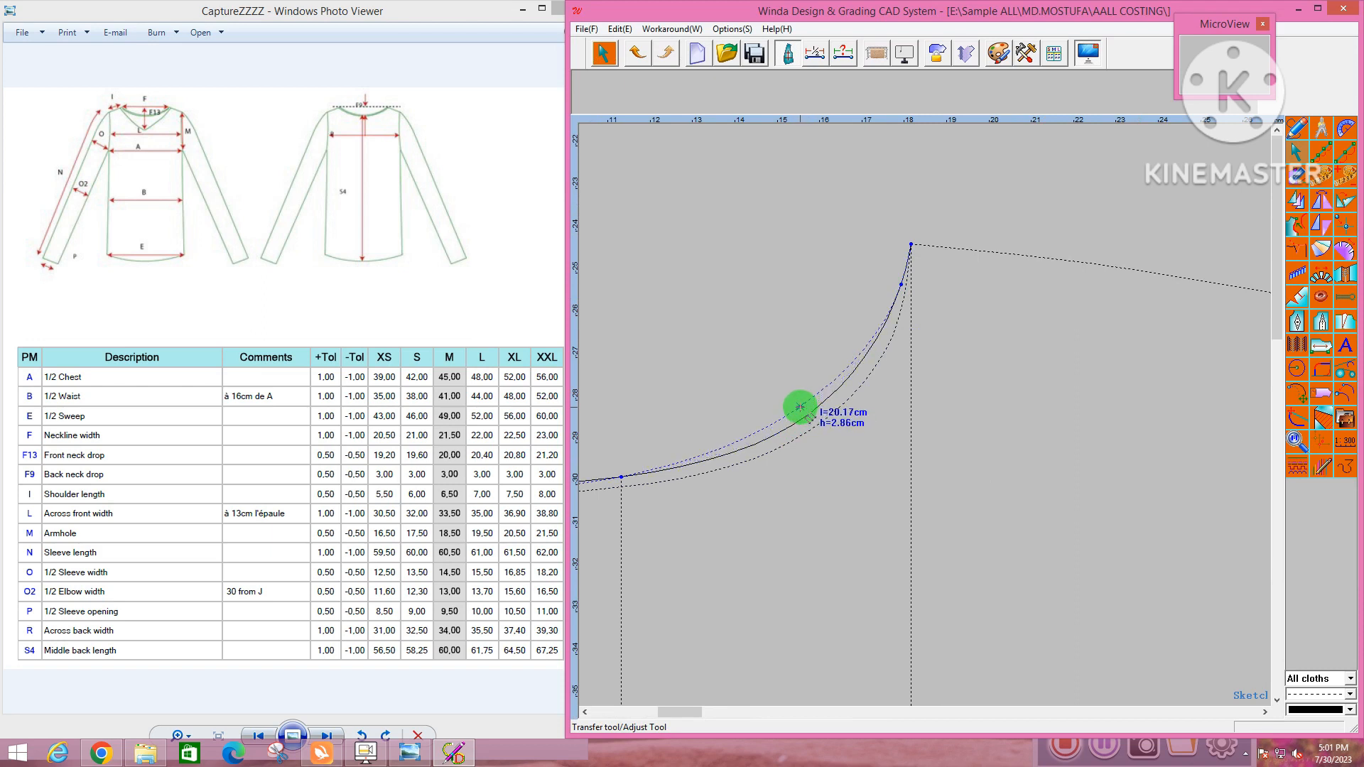
pyautogui.scroll(2, 863, 296)
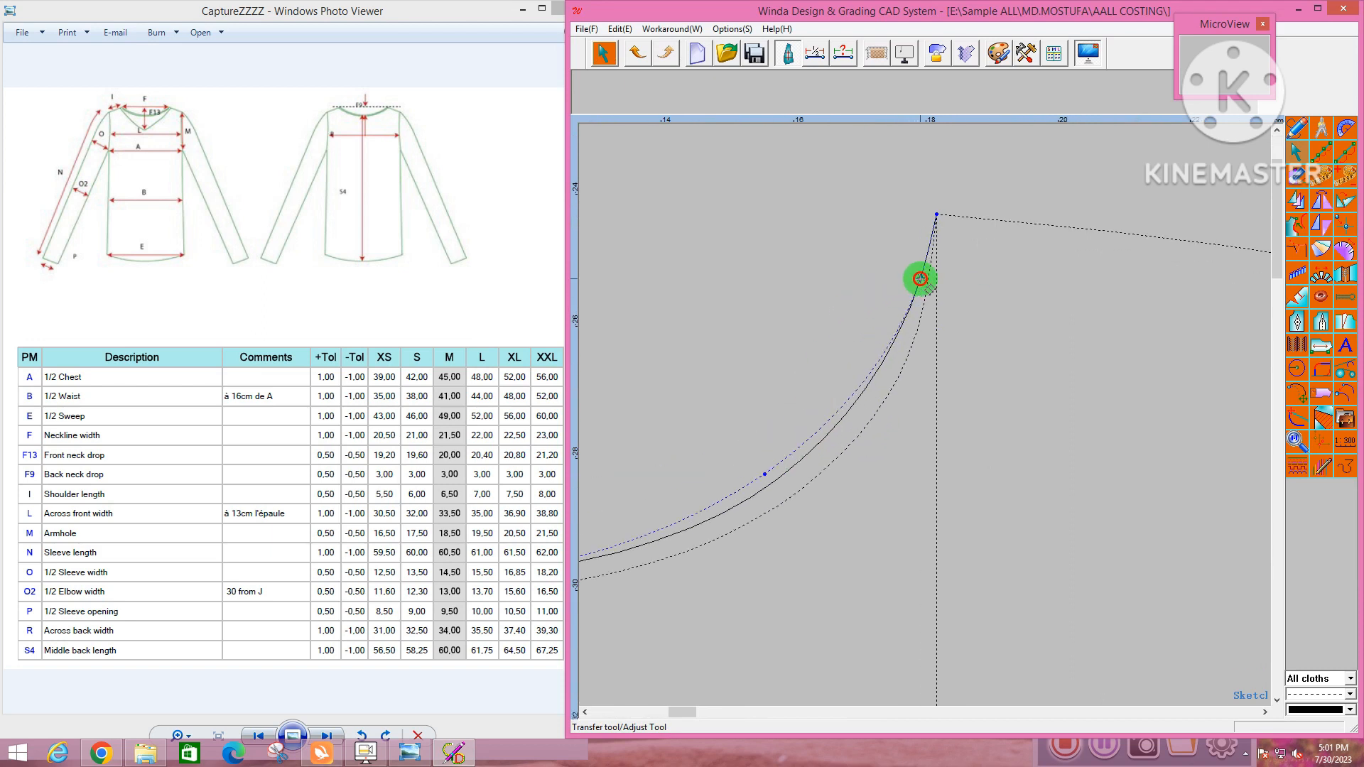
pyautogui.click(904, 302)
pyautogui.click(837, 332)
# Reduce the hollow of the deeper armhole curve near the underarm corner
pyautogui.scroll(-5, 890, 346)
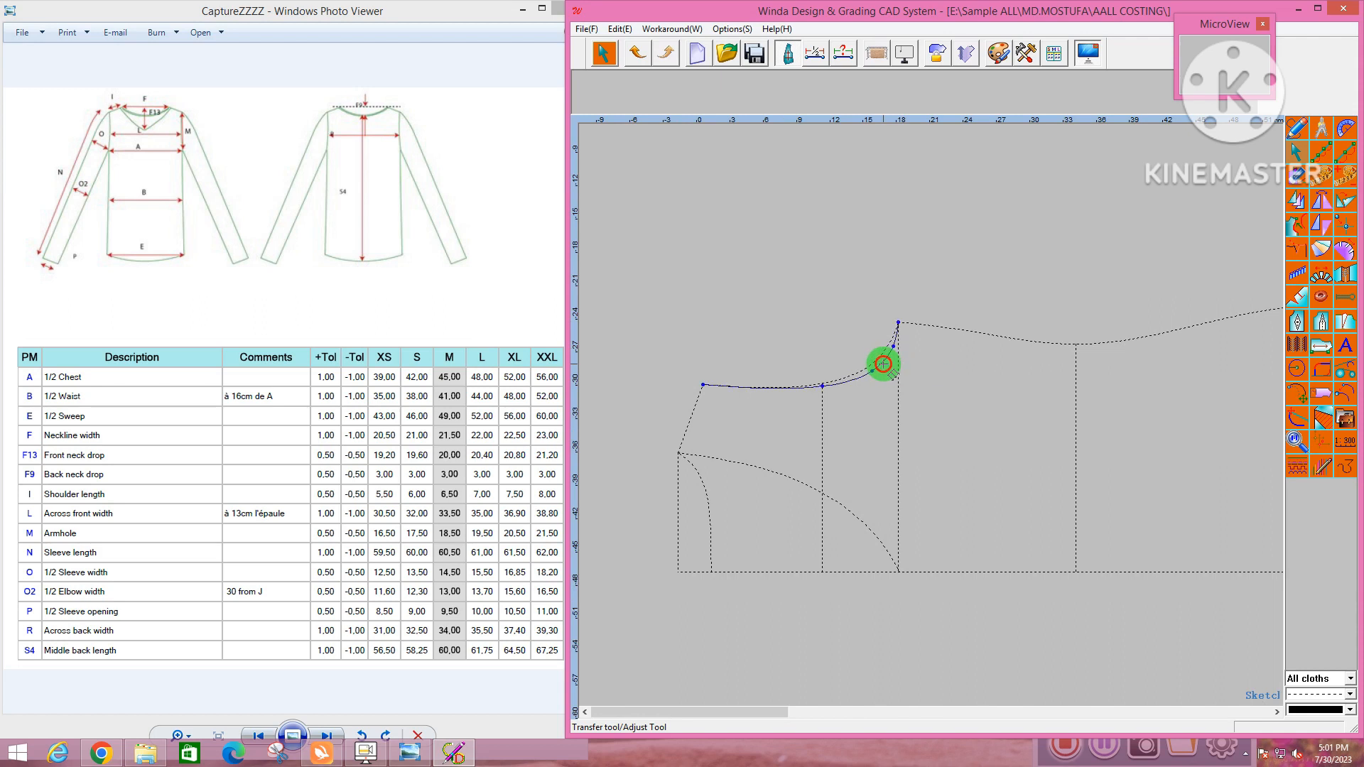
pyautogui.scroll(5, 883, 363)
pyautogui.click(927, 292)
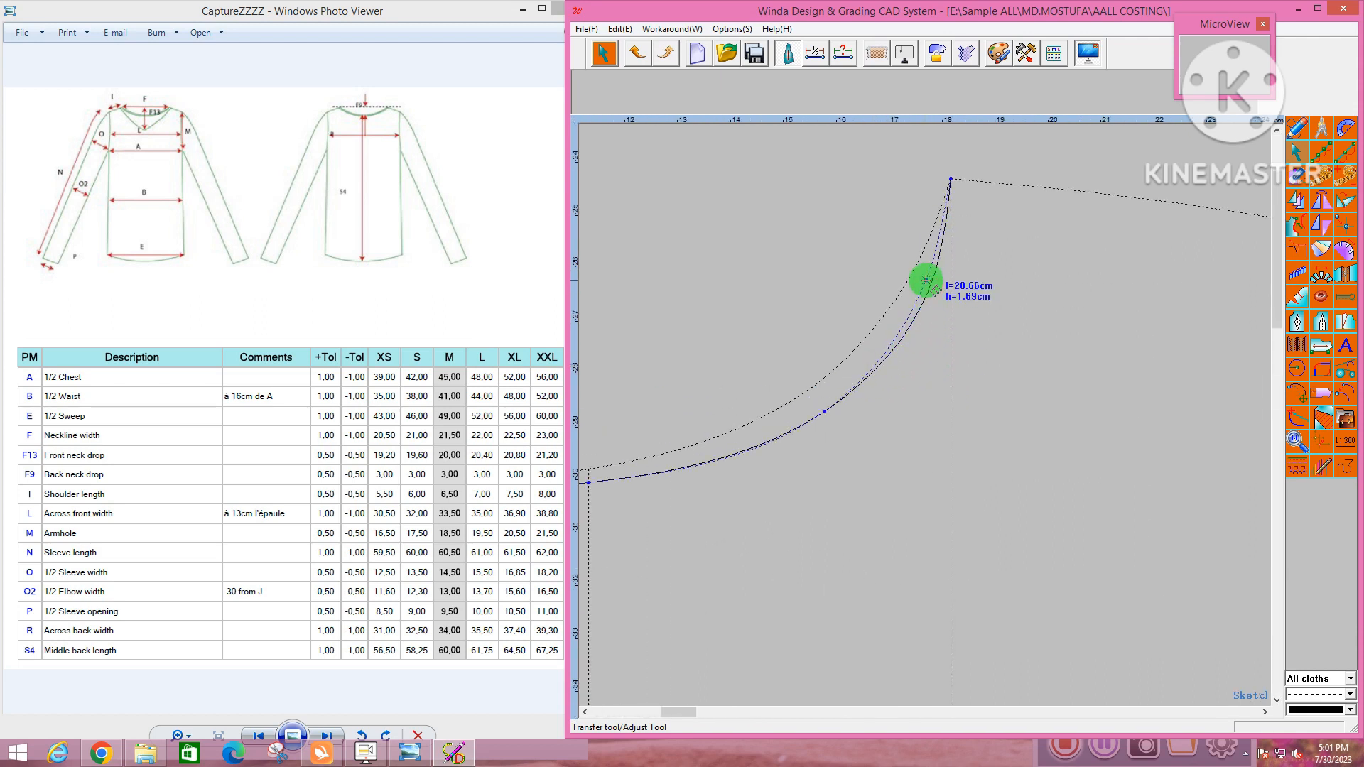
pyautogui.moveTo(824, 411); pyautogui.dragTo(823, 399)
pyautogui.click(785, 344)
pyautogui.scroll(-5, 801, 363)
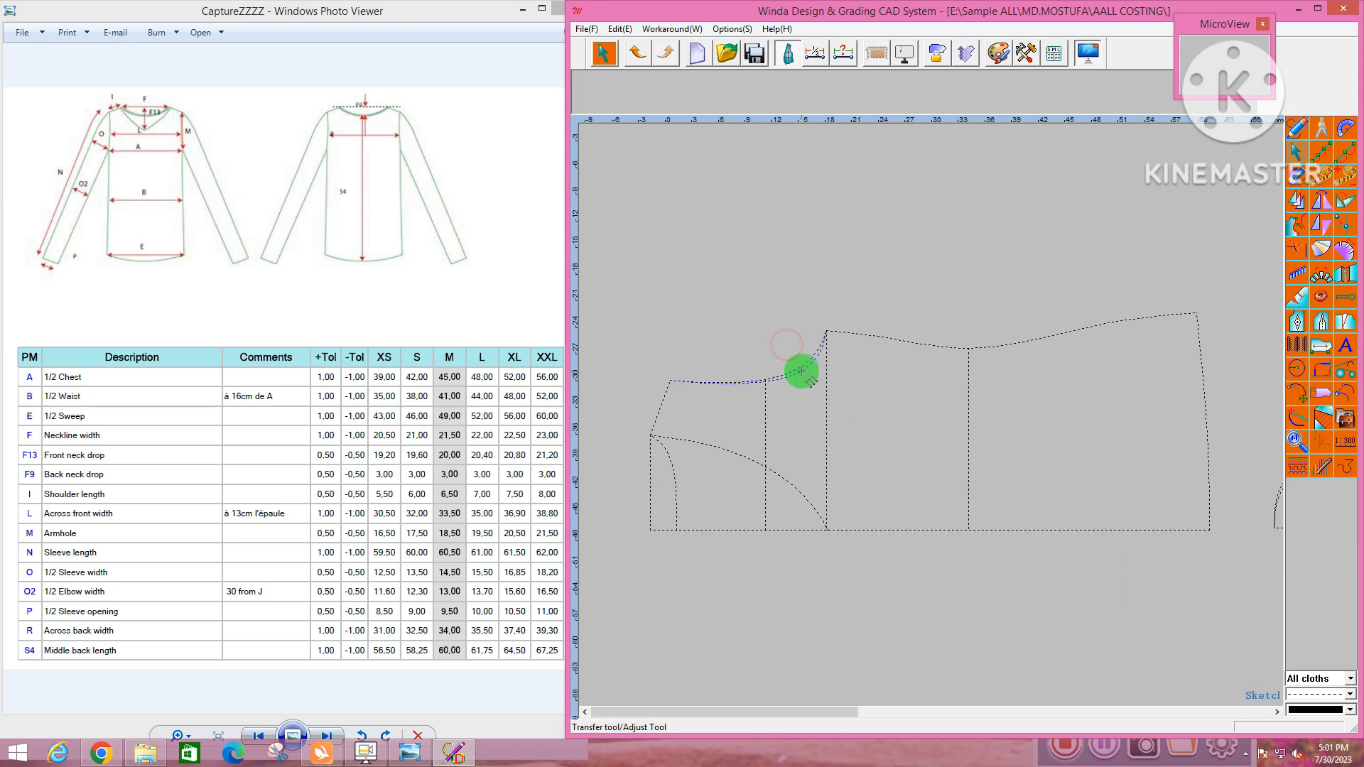
# Measure the combined length of both armhole curves after flattening them
pyautogui.moveTo(790, 340); pyautogui.dragTo(812, 400)
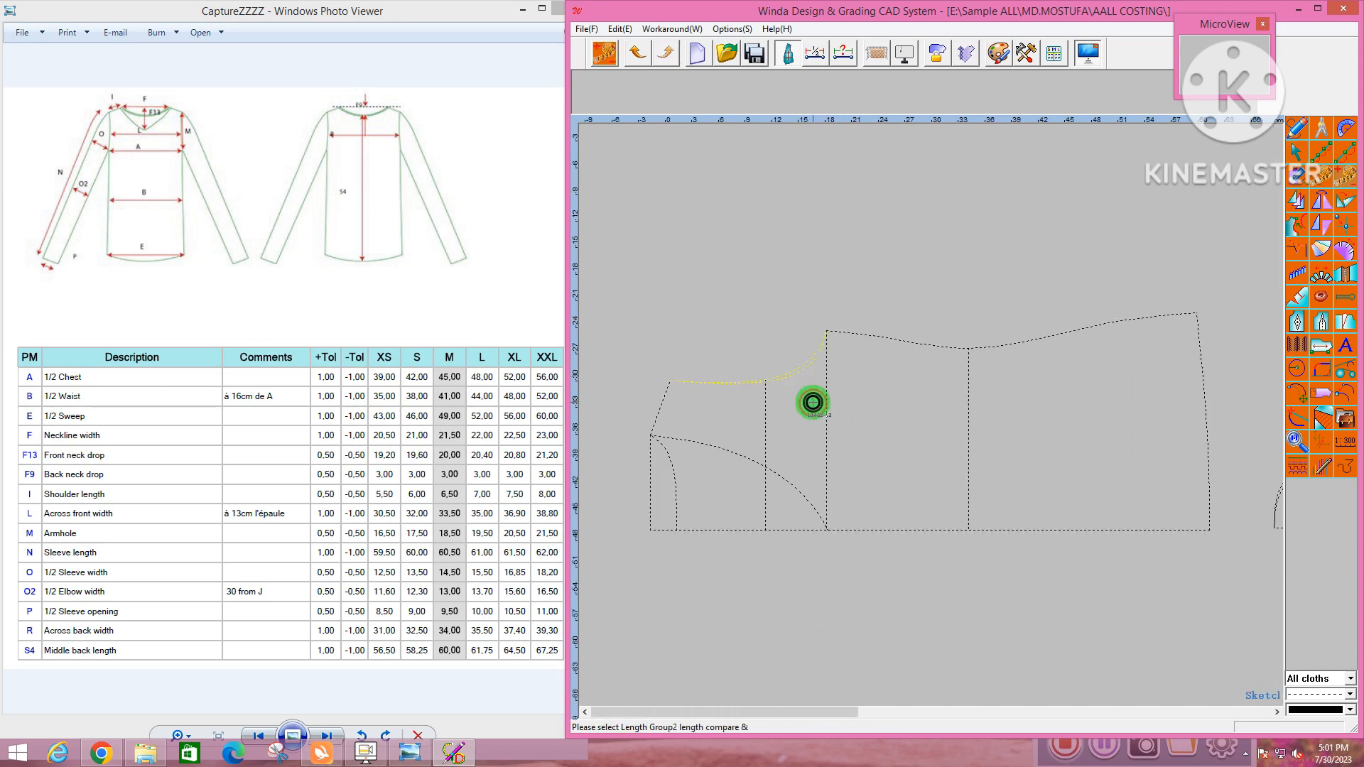
pyautogui.rightClick(812, 403)
pyautogui.click(793, 287)
# Move the sleeve's underarm corner, with the cap curves and seam meeting there, 0.8 cm horizontally toward the elbow
pyautogui.scroll(-6, 693, 322)
pyautogui.scroll(5, 878, 374)
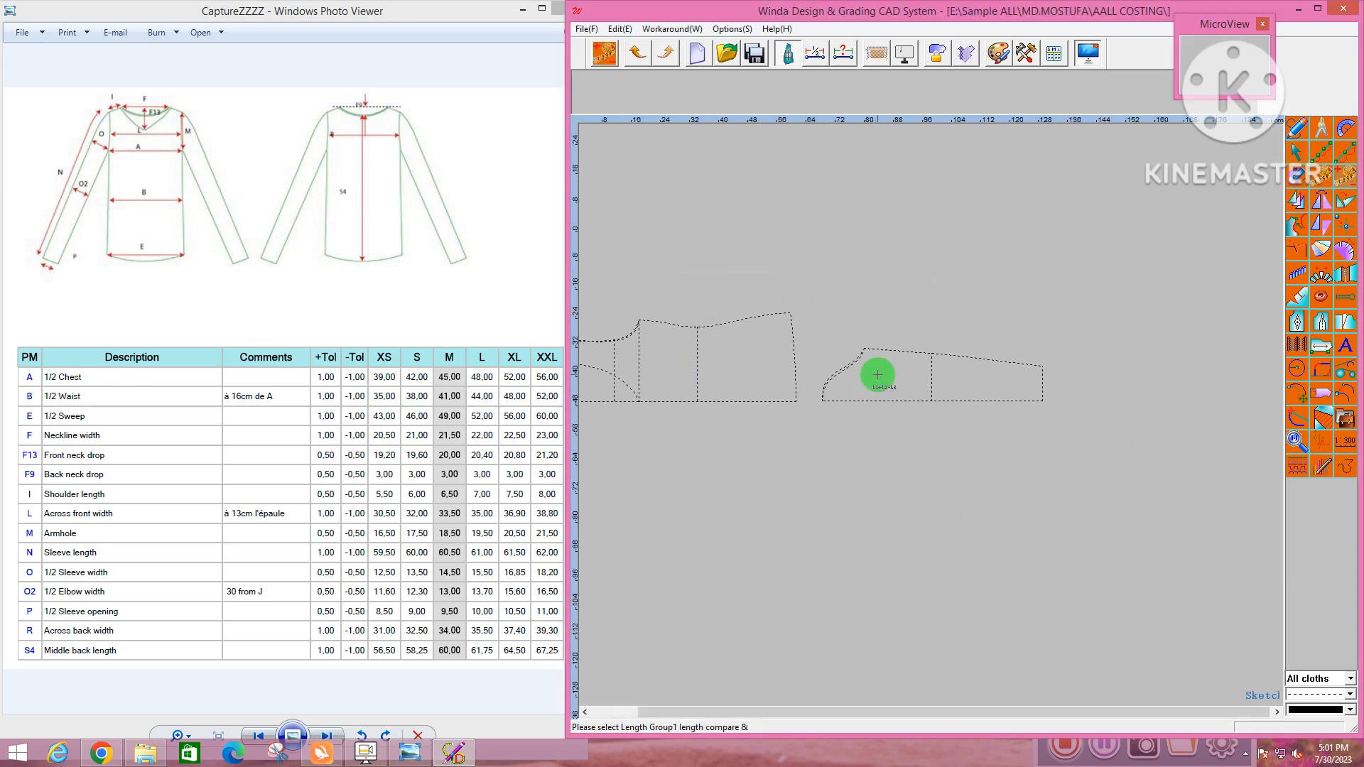
pyautogui.rightClick(866, 369)
pyautogui.click(901, 387)
pyautogui.moveTo(892, 283); pyautogui.dragTo(810, 392)
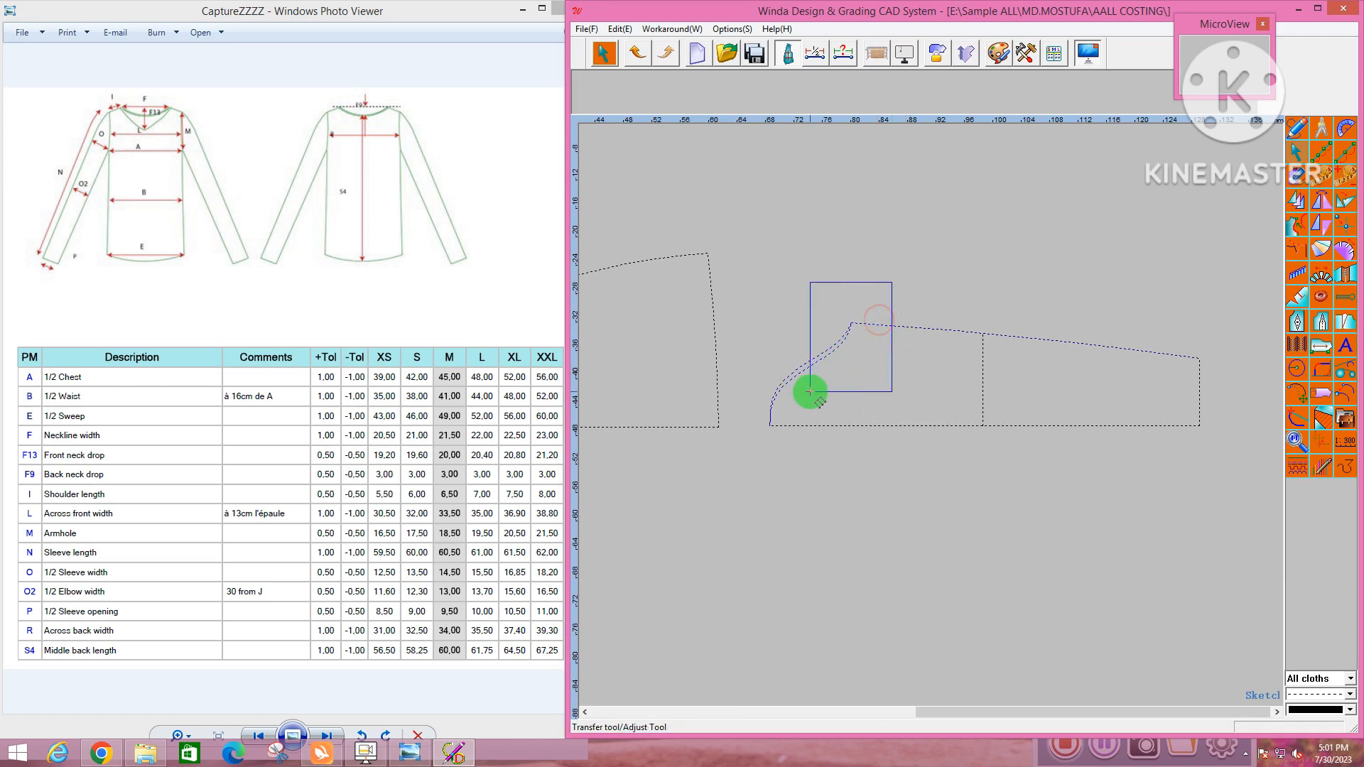
pyautogui.press('Return')
pyautogui.write('0.8')
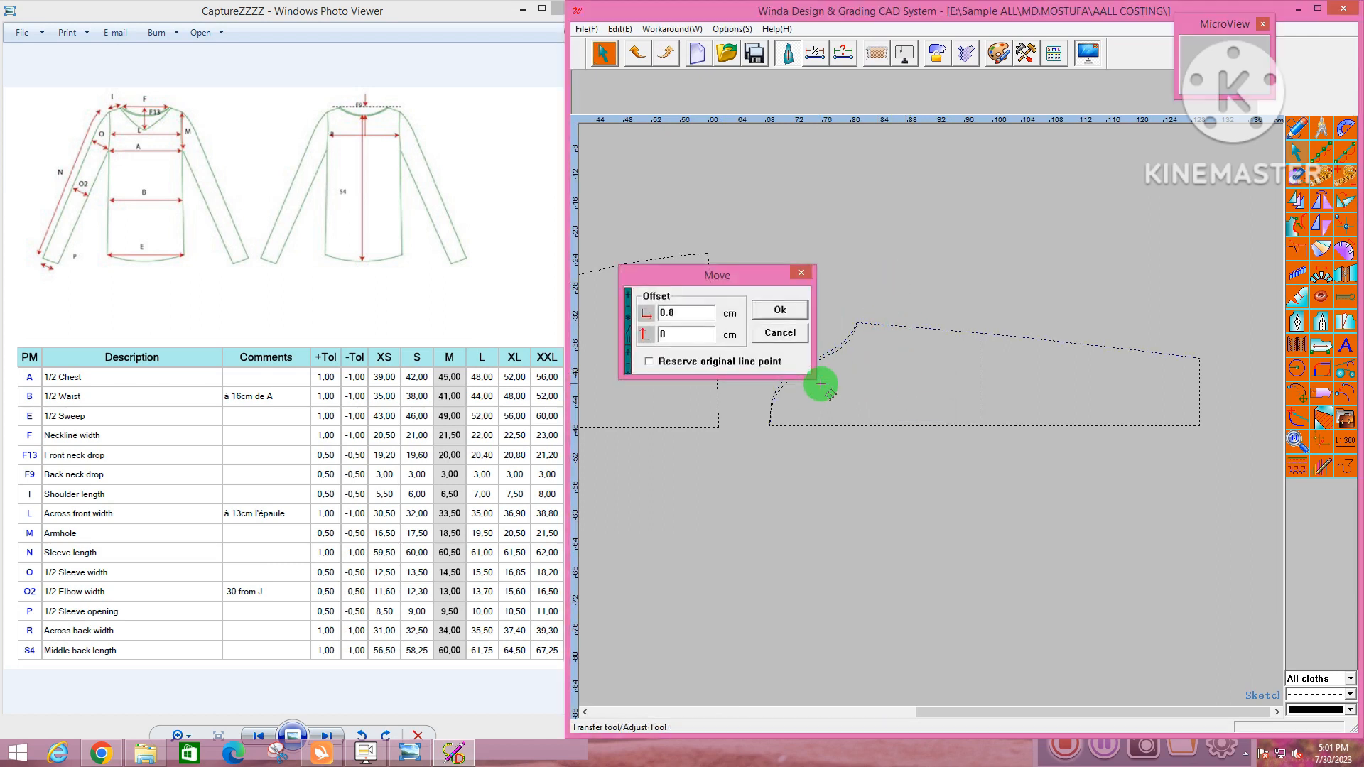
pyautogui.press('Return')
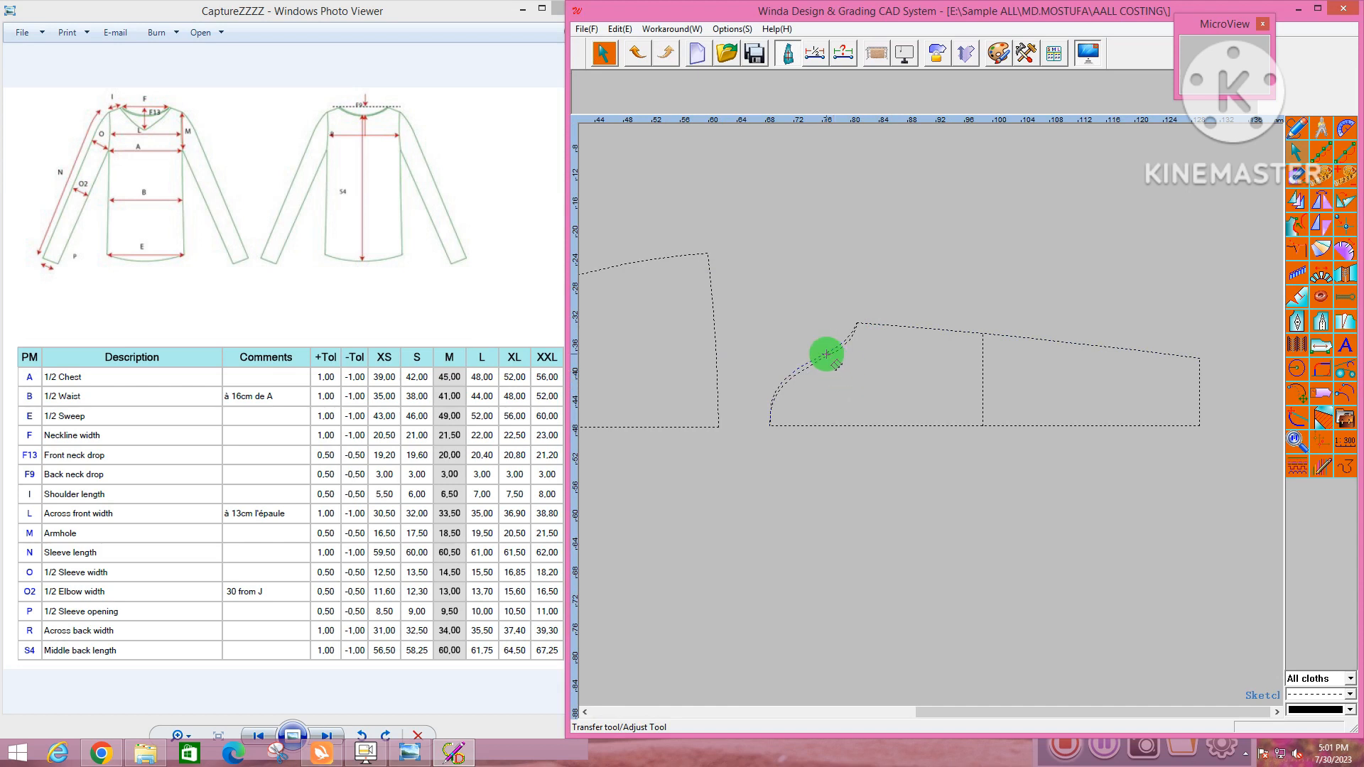
# Measure the combined length of the sleeve cap curves and that of the armhole curves to compare them
pyautogui.rightClick(827, 407)
pyautogui.rightClick(827, 407)
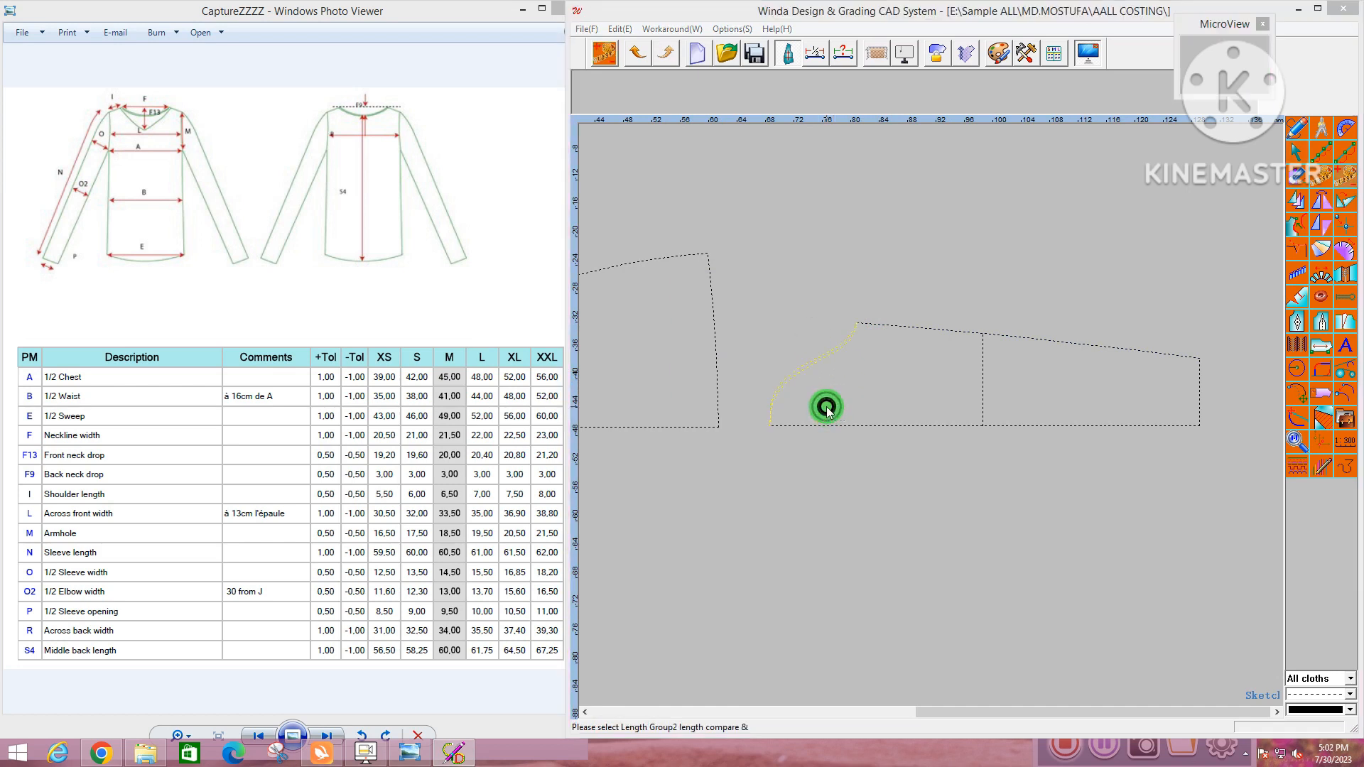
pyautogui.click(805, 292)
pyautogui.scroll(-3, 964, 391)
pyautogui.scroll(4, 657, 341)
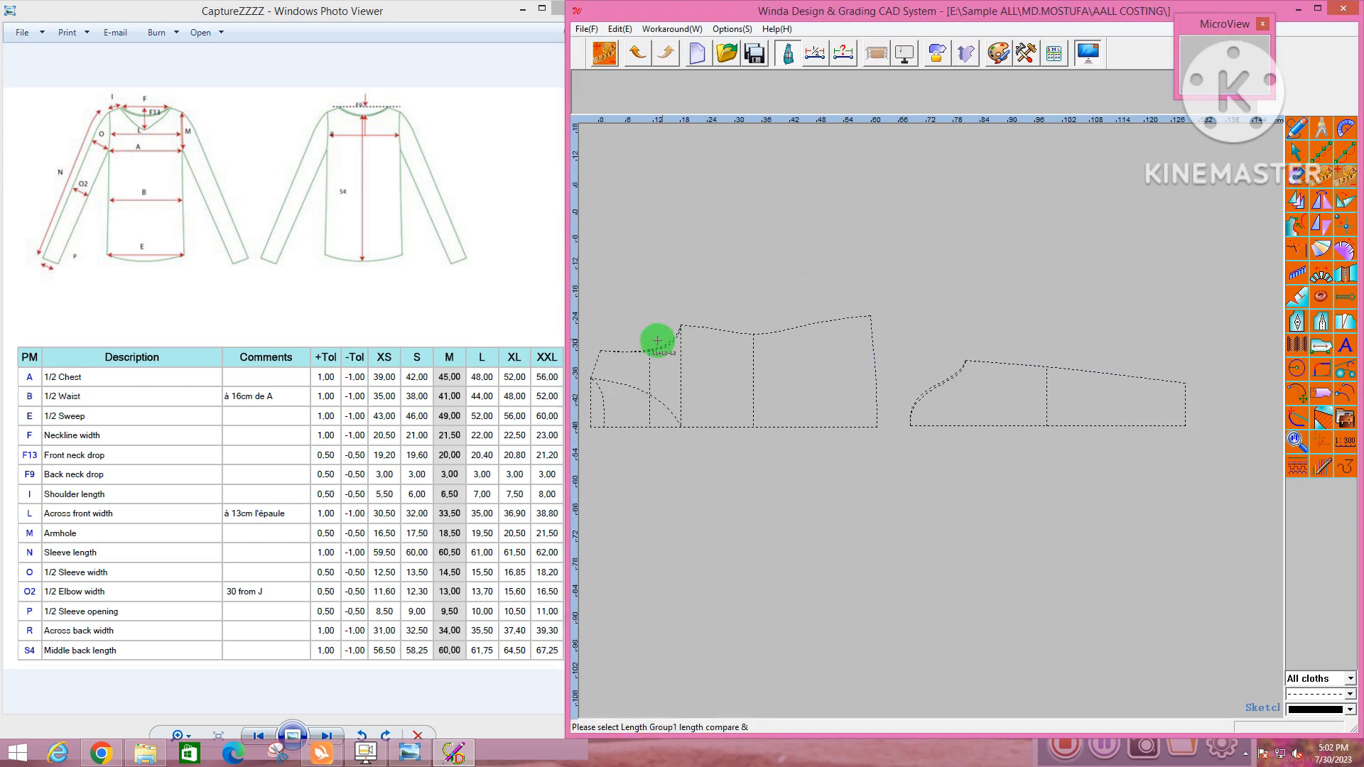
pyautogui.moveTo(663, 339); pyautogui.dragTo(674, 367)
pyautogui.rightClick(676, 370)
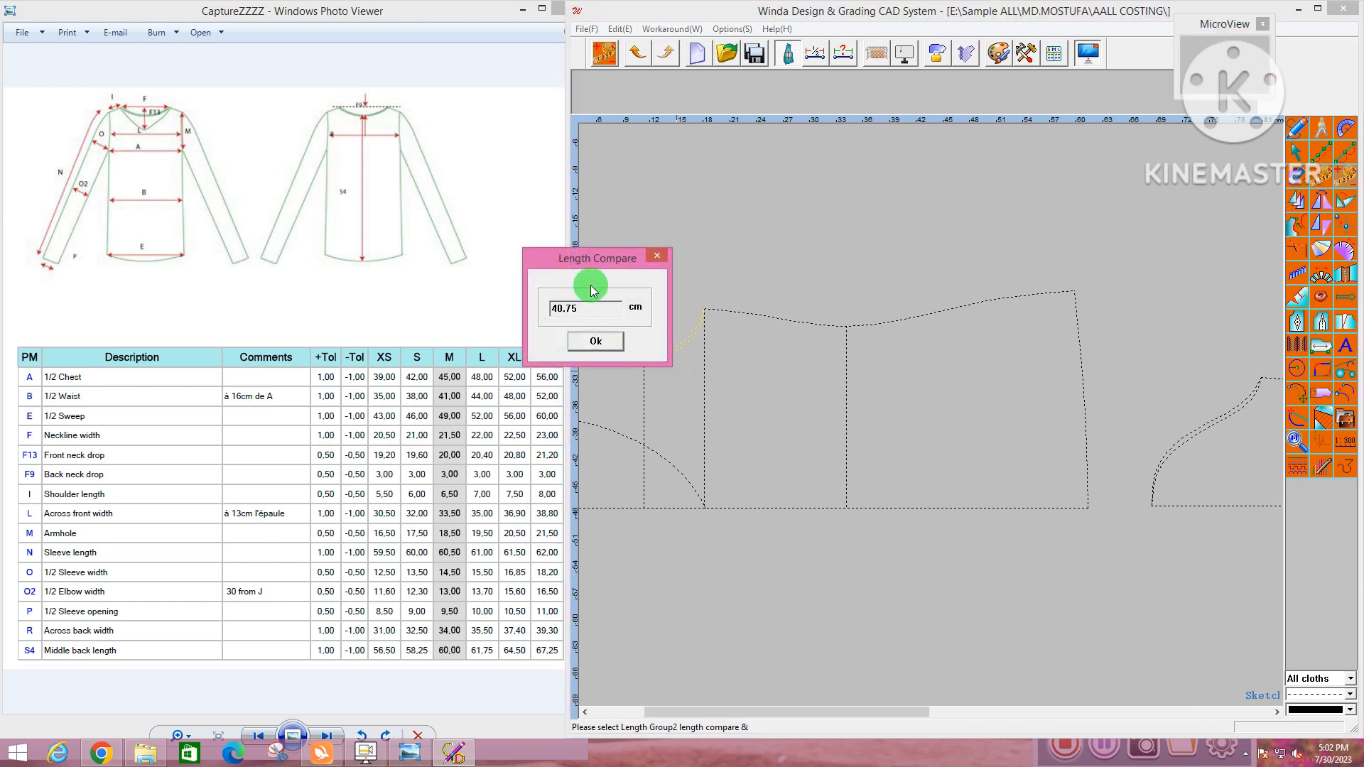
pyautogui.click(660, 254)
# Move the sleeve's underarm corner, with its connected cap curves and seam, another 0.5 cm horizontally toward the elbow
pyautogui.scroll(-2, 1035, 399)
pyautogui.rightClick(943, 402)
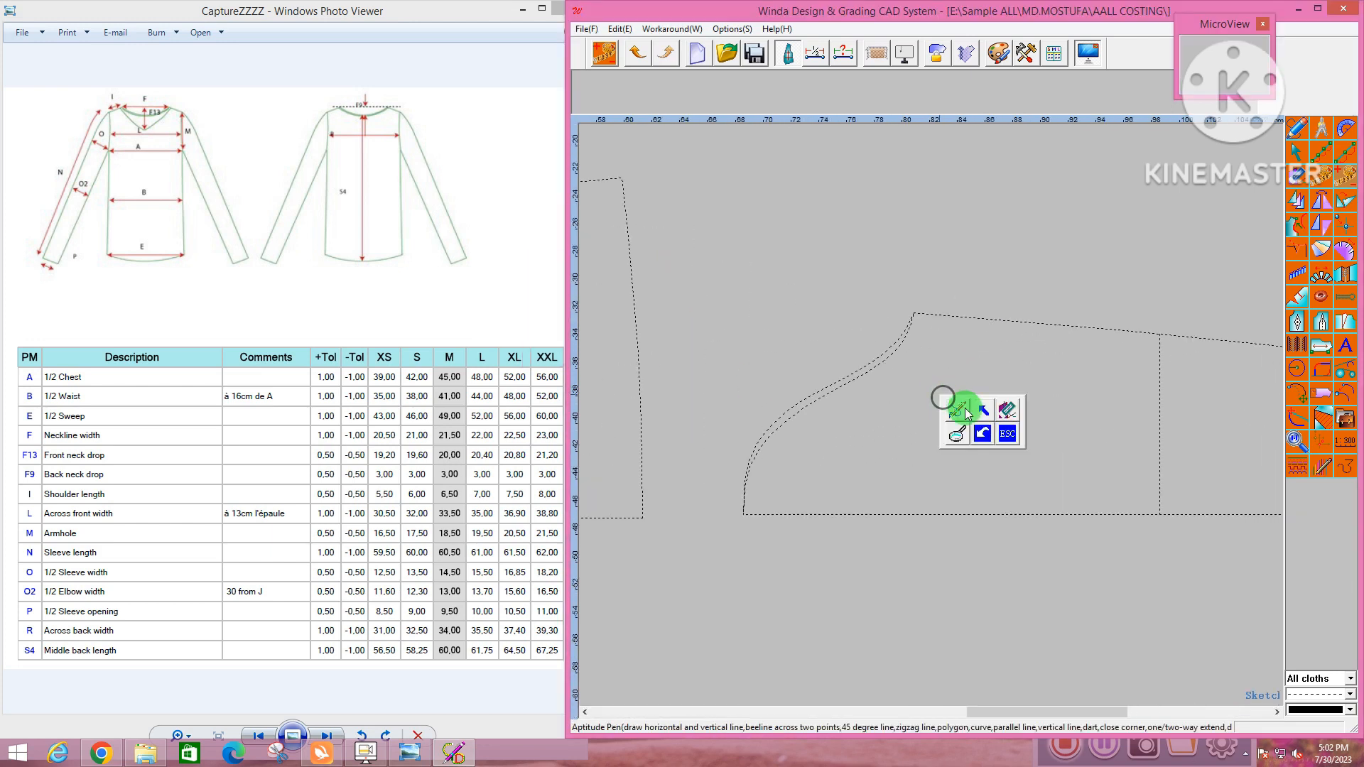
pyautogui.click(979, 410)
pyautogui.moveTo(999, 268); pyautogui.dragTo(845, 417)
pyautogui.write('0.5')
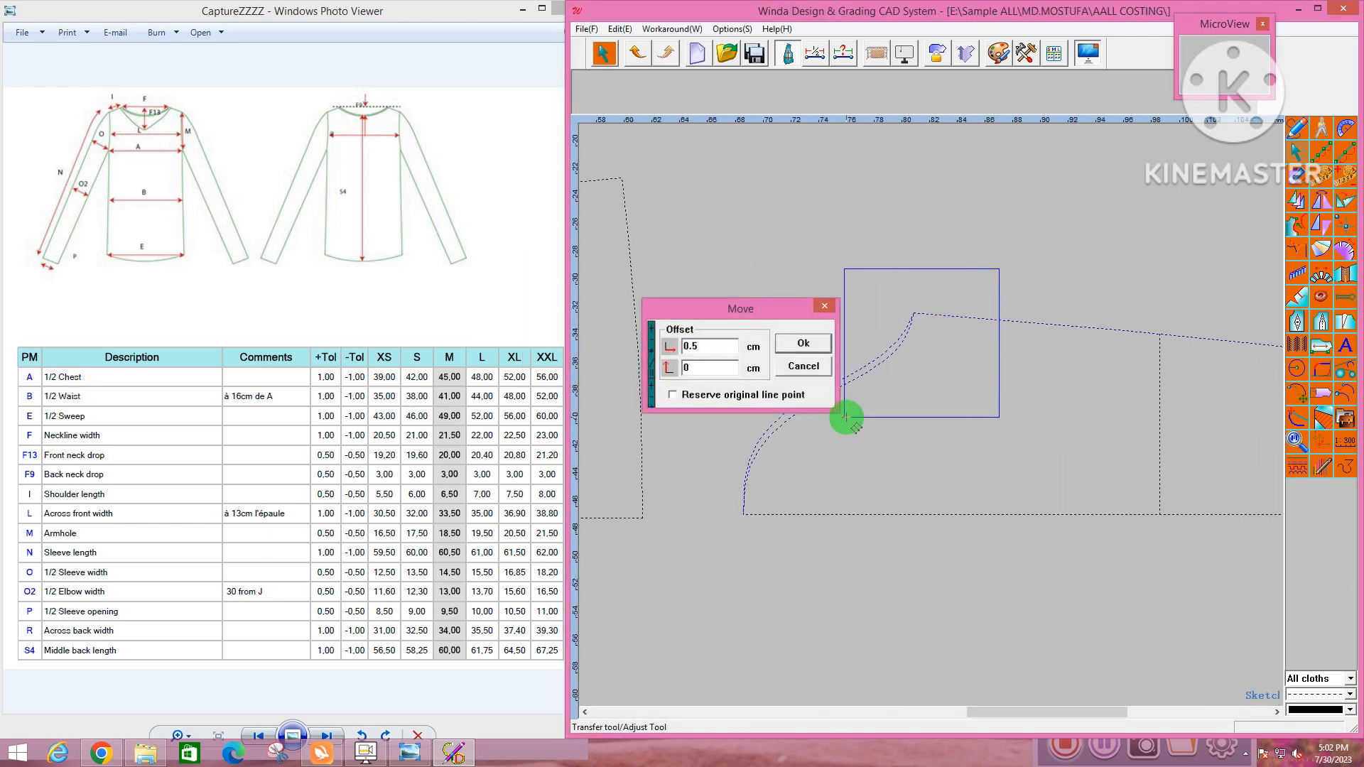
pyautogui.press('Return')
# Make the outer sleeve cap curve fuller between the crown and the underarm corner
pyautogui.scroll(-1, 852, 398)
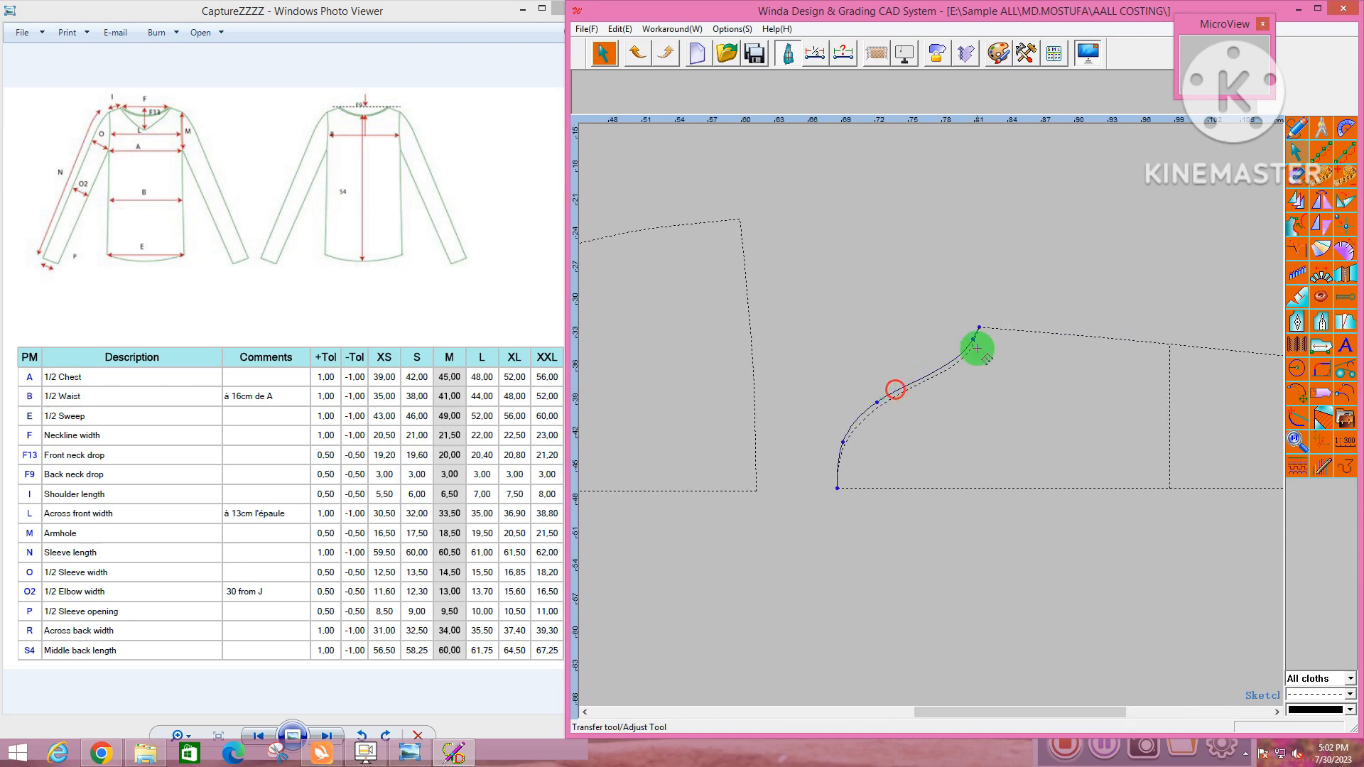
pyautogui.scroll(2, 977, 348)
pyautogui.scroll(-3, 917, 302)
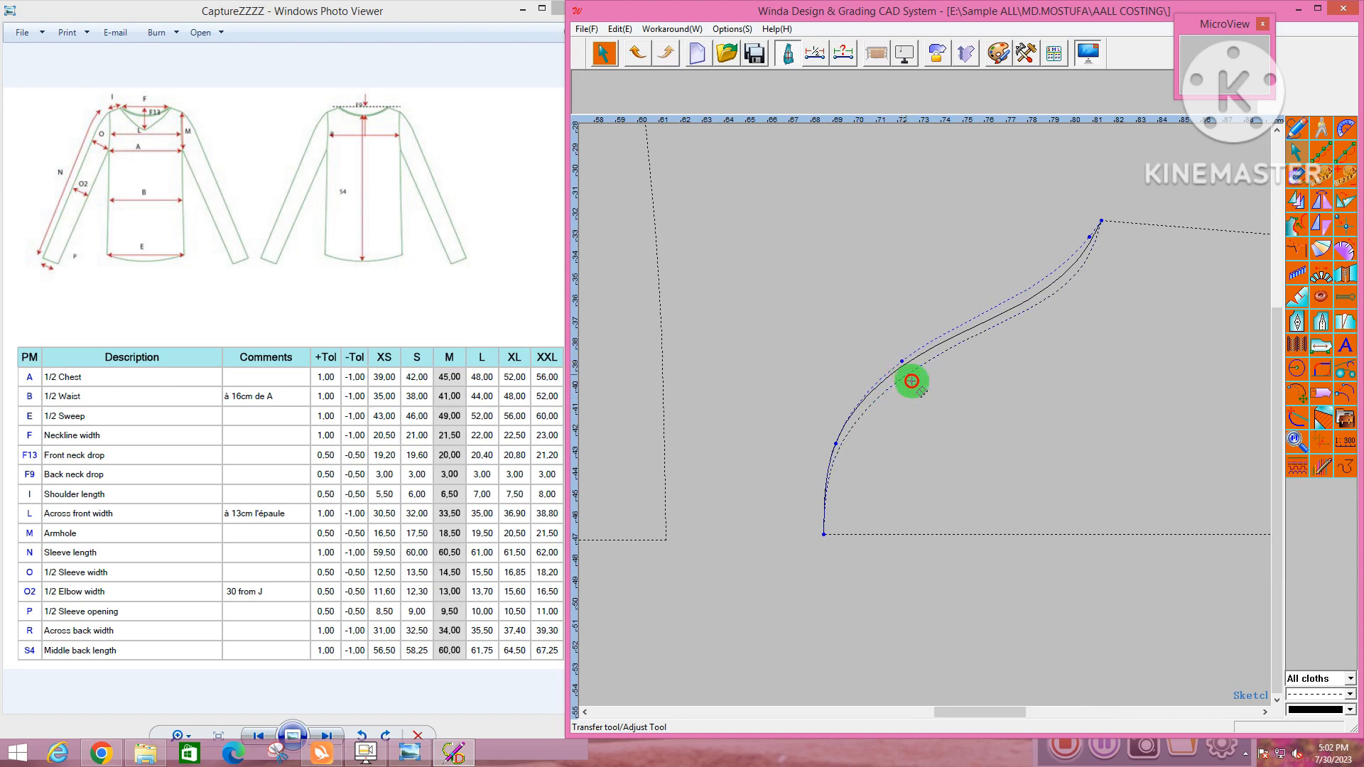
pyautogui.click(974, 411)
pyautogui.scroll(-1, 894, 428)
# Reshape the inner sleeve cap curve by adjusting its control points near the underarm corner and at the middle of the curve
pyautogui.click(913, 387)
pyautogui.scroll(1, 991, 337)
pyautogui.scroll(1, 985, 340)
pyautogui.click(982, 343)
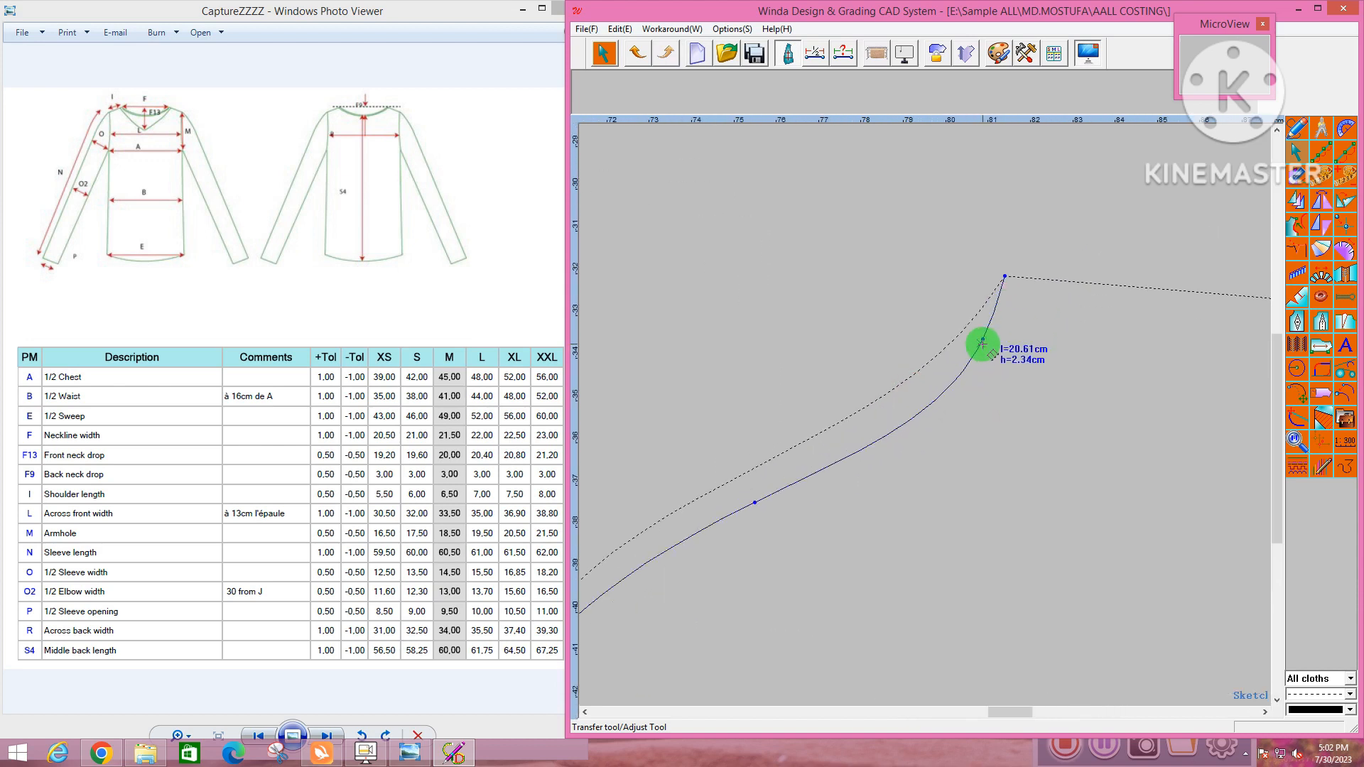
pyautogui.click(983, 328)
pyautogui.scroll(-5, 900, 395)
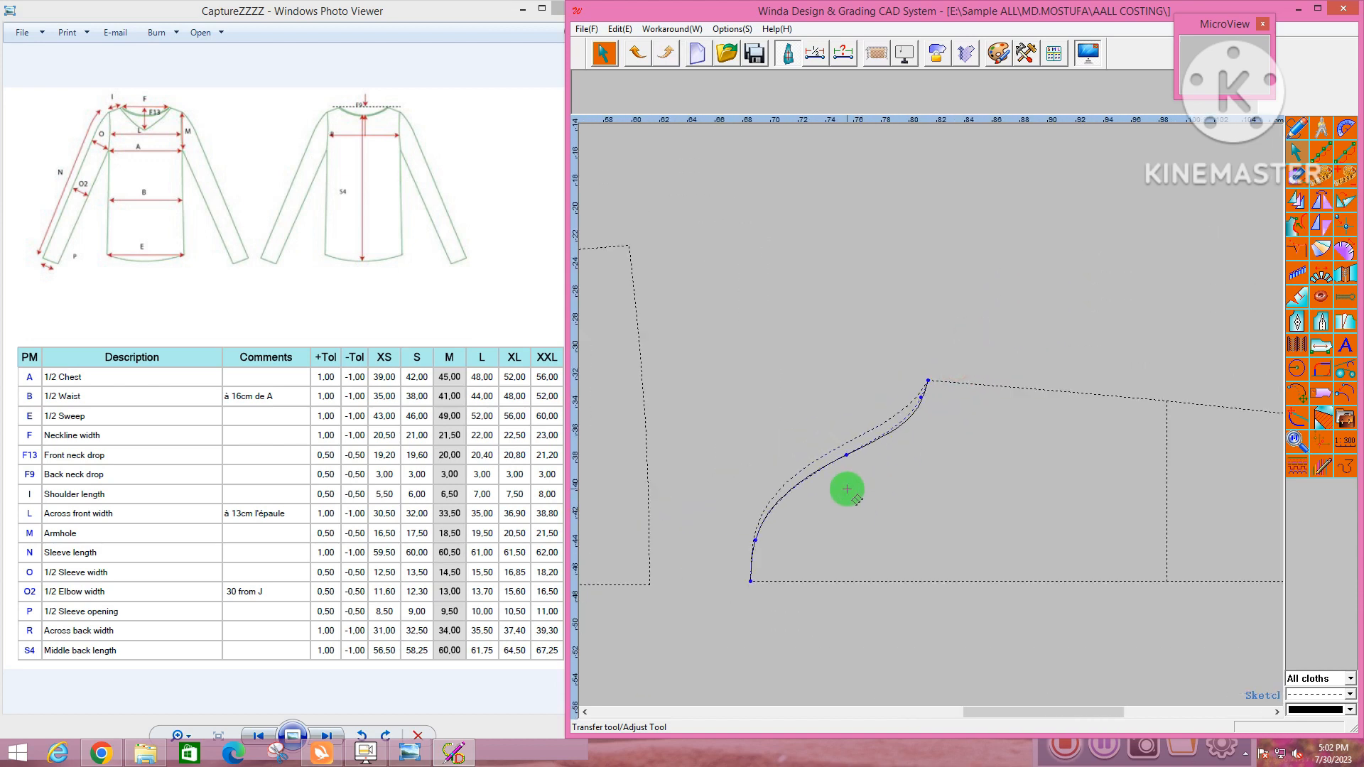
pyautogui.scroll(1, 847, 488)
pyautogui.click(845, 439)
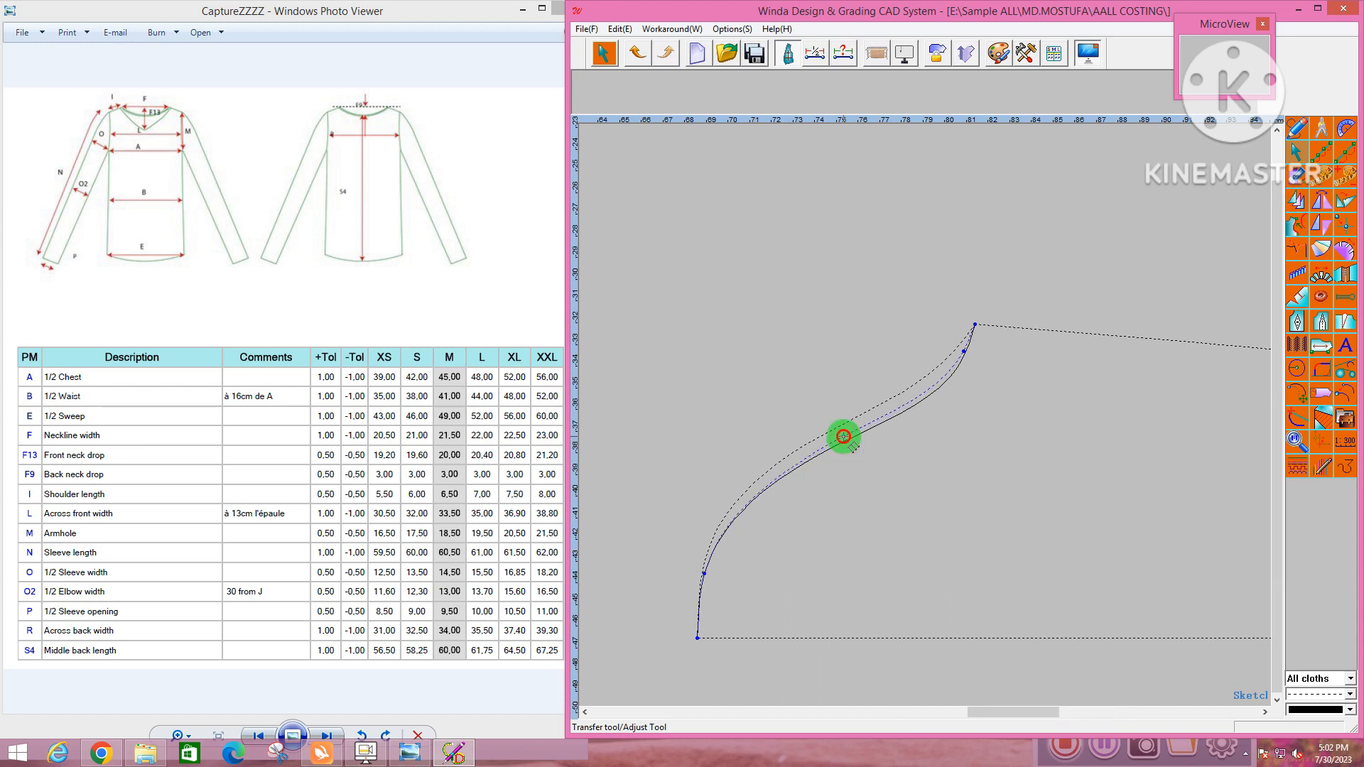
pyautogui.click(850, 463)
# Compare the combined length of the two sleeve cap curves with that of the two armhole curves
pyautogui.press('r')
pyautogui.scroll(-3, 868, 471)
pyautogui.moveTo(843, 403); pyautogui.dragTo(876, 508)
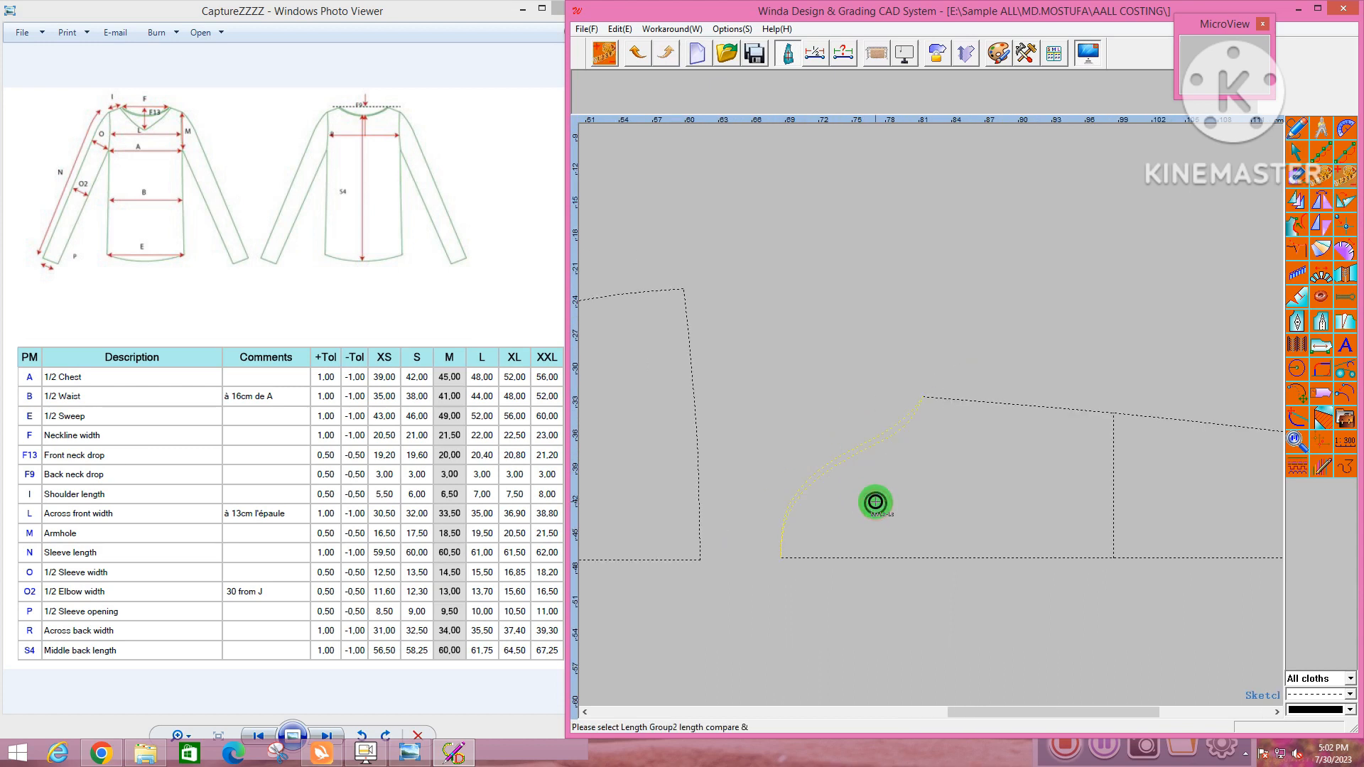
pyautogui.rightClick(875, 502)
pyautogui.click(858, 384)
pyautogui.scroll(-4, 1046, 400)
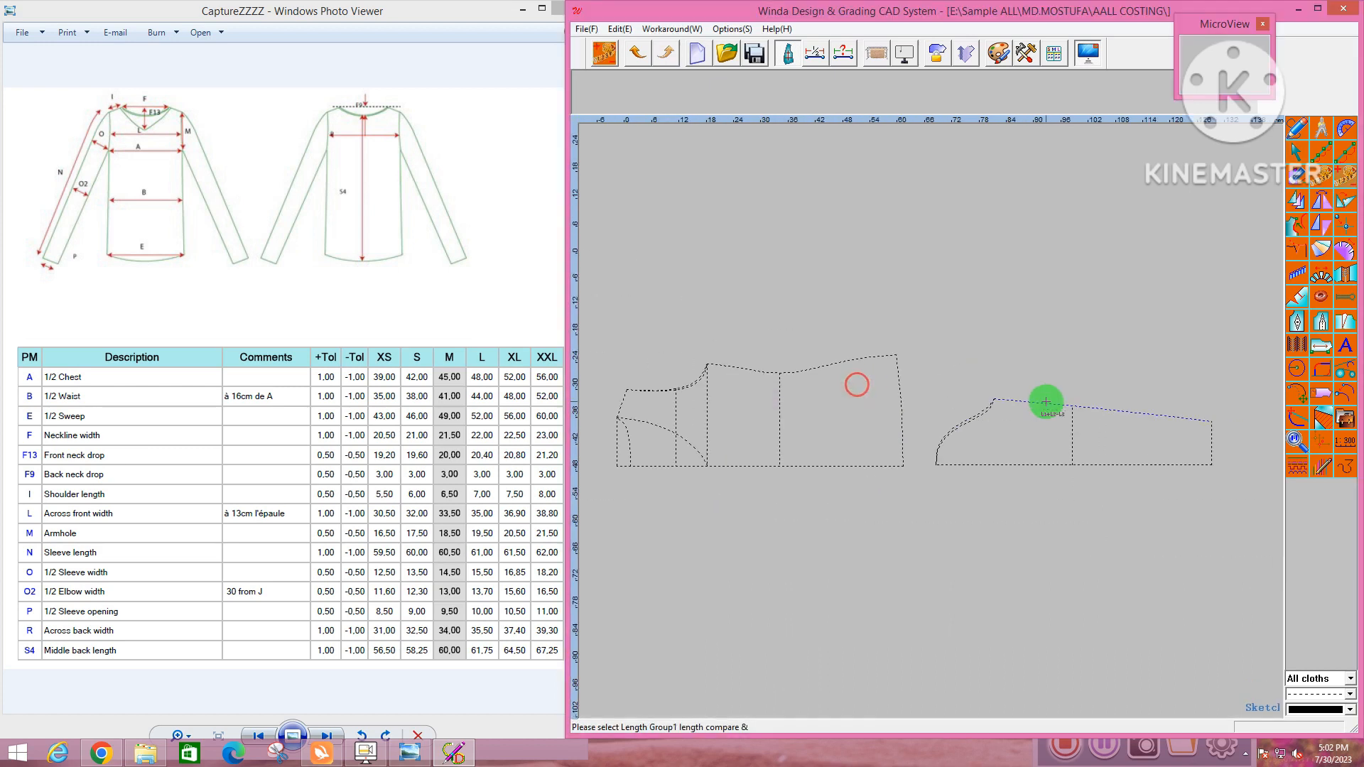
pyautogui.scroll(4, 693, 386)
pyautogui.moveTo(684, 369); pyautogui.dragTo(712, 435)
pyautogui.rightClick(708, 434)
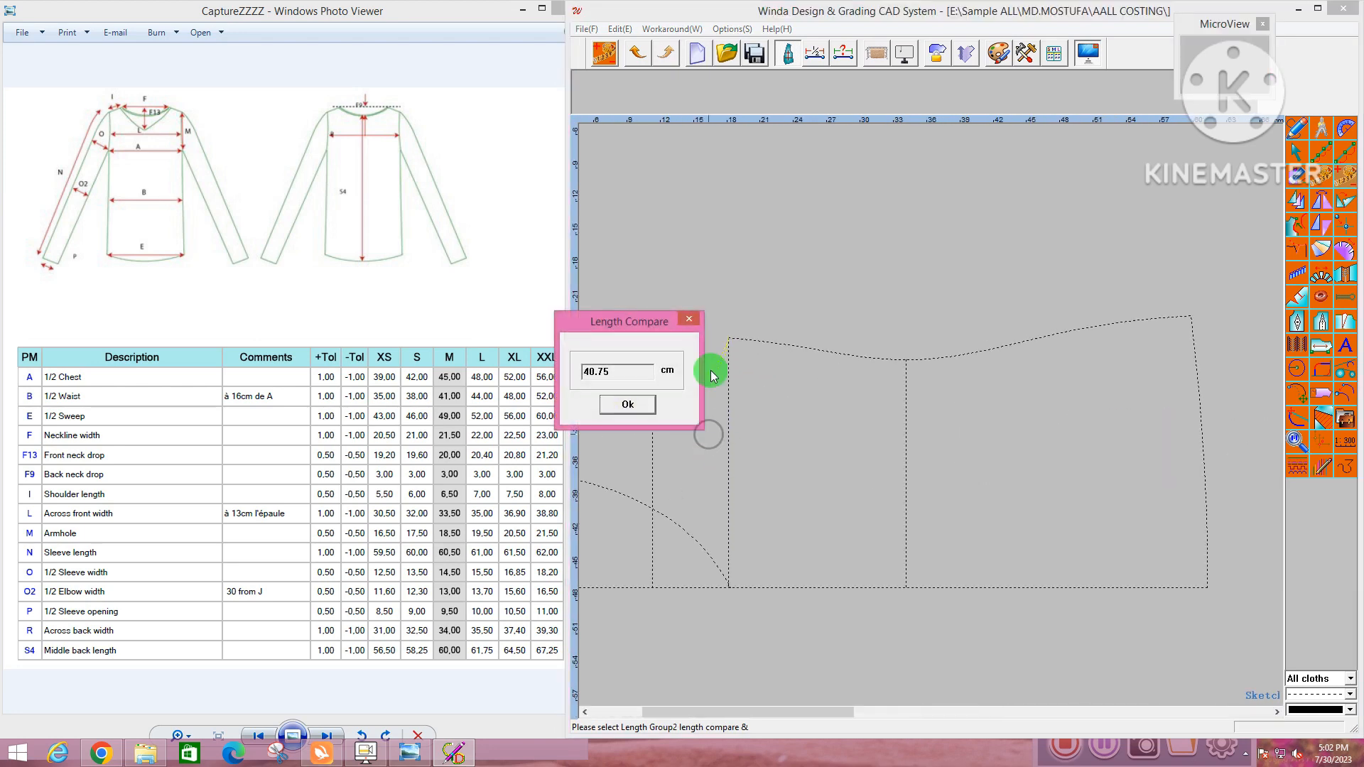
pyautogui.click(686, 321)
# Move the sleeve's underarm corner, with its connected cap curves and seam, slightly back horizontally toward the cap crown
pyautogui.scroll(-5, 681, 326)
pyautogui.scroll(4, 1000, 374)
pyautogui.rightClick(904, 381)
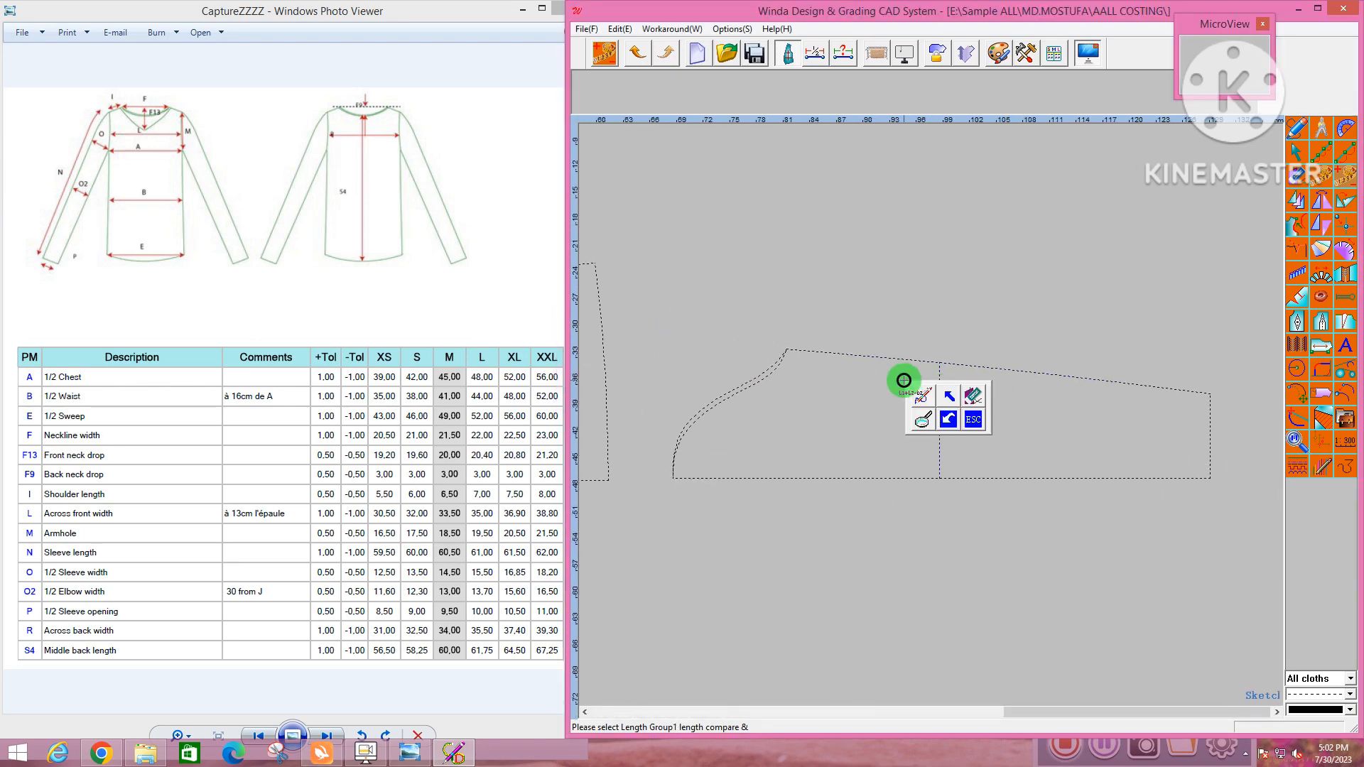
pyautogui.click(948, 401)
pyautogui.scroll(-2, 952, 399)
pyautogui.scroll(3, 857, 348)
pyautogui.moveTo(892, 343); pyautogui.dragTo(791, 445)
pyautogui.rightClick(792, 446)
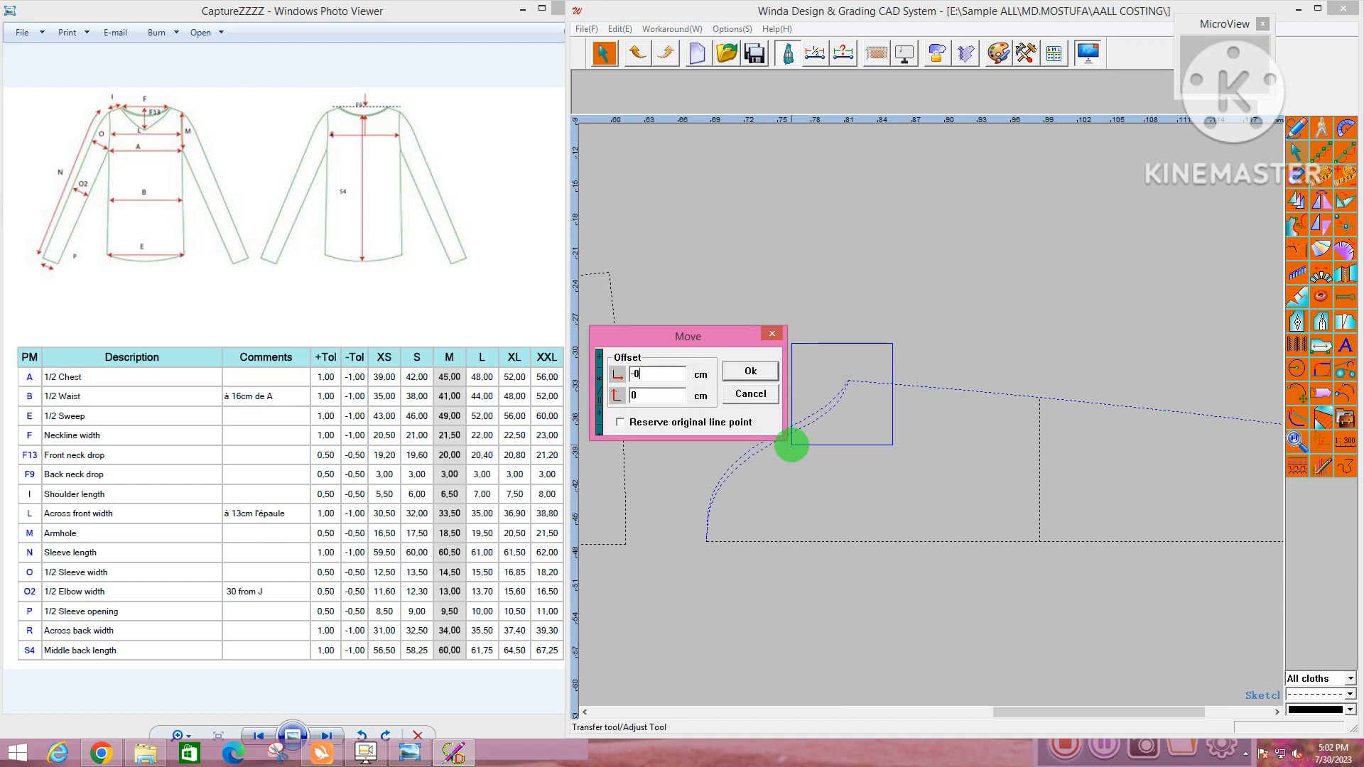
pyautogui.press('Return')
# Measure the body's armhole curves together, and likewise the sleeve cap curves, to check the adjusted underarm corner
pyautogui.scroll(-2, 794, 441)
pyautogui.scroll(2, 798, 436)
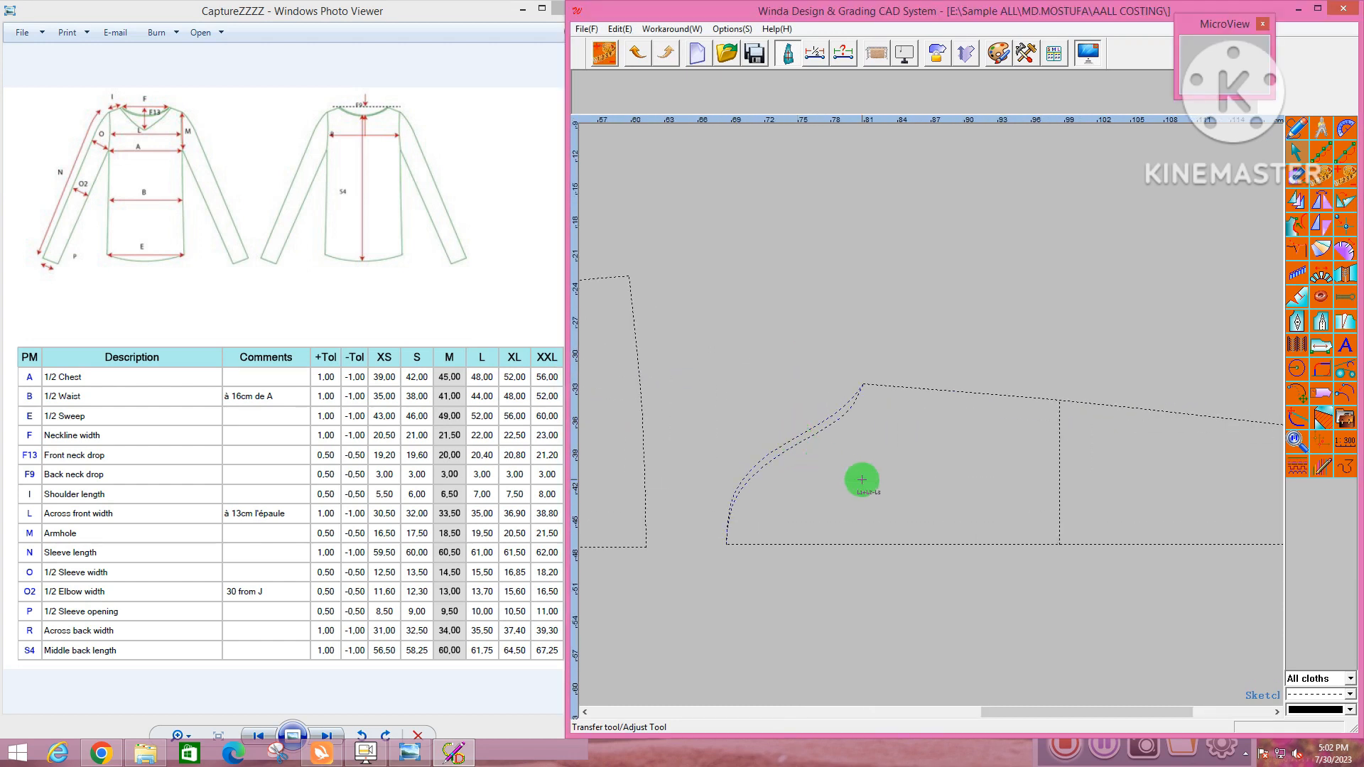
pyautogui.scroll(-5, 877, 429)
pyautogui.scroll(4, 639, 398)
pyautogui.moveTo(620, 384); pyautogui.dragTo(630, 426)
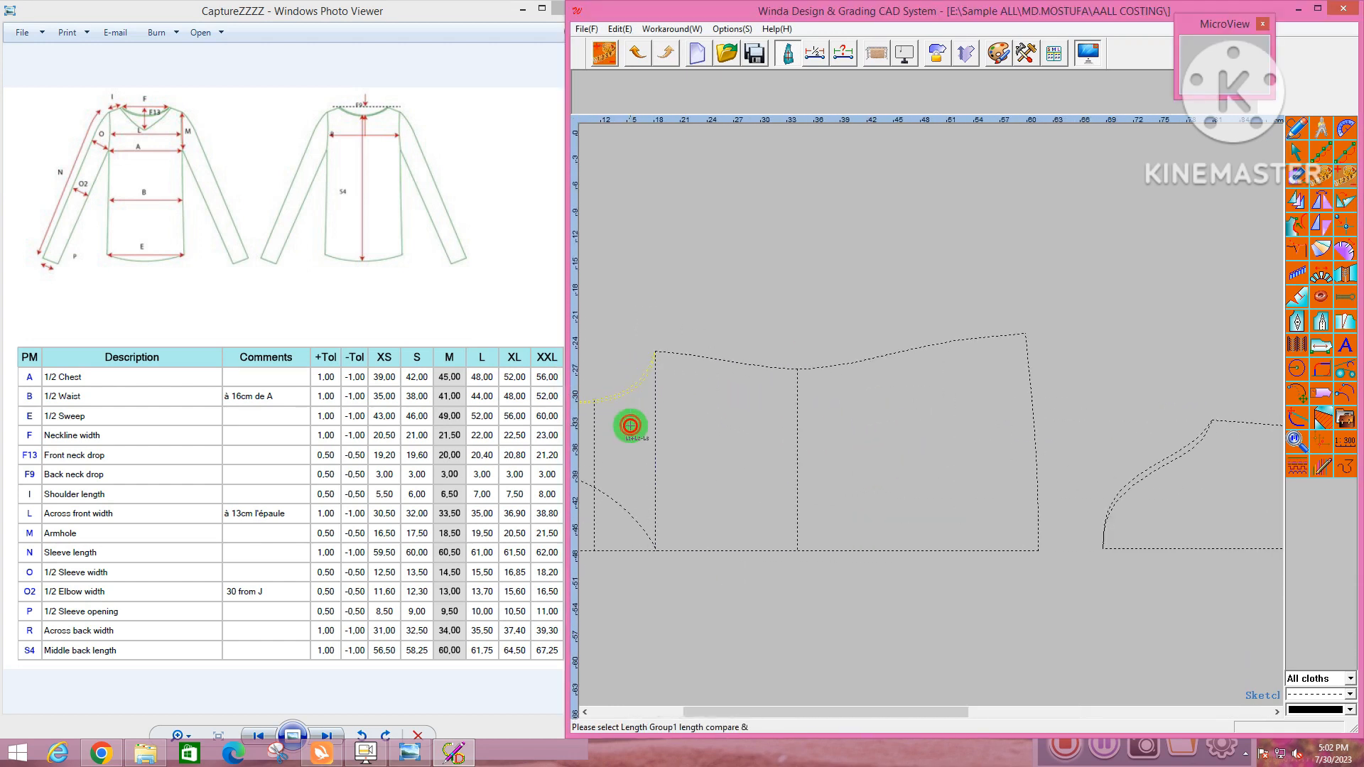
pyautogui.rightClick(629, 426)
pyautogui.click(604, 312)
pyautogui.scroll(-3, 785, 390)
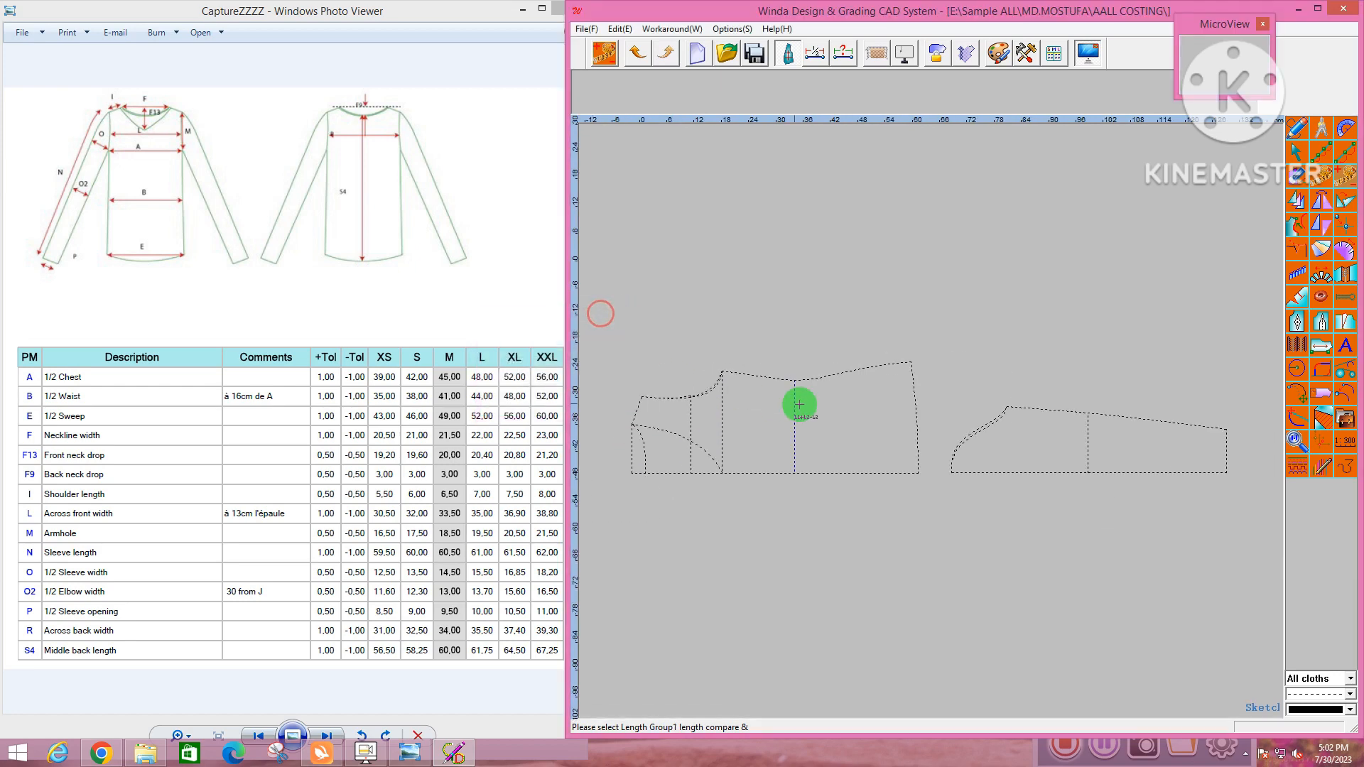
pyautogui.scroll(4, 803, 402)
pyautogui.scroll(-4, 781, 375)
pyautogui.scroll(4, 968, 403)
pyautogui.moveTo(813, 366); pyautogui.dragTo(820, 449)
pyautogui.rightClick(820, 449)
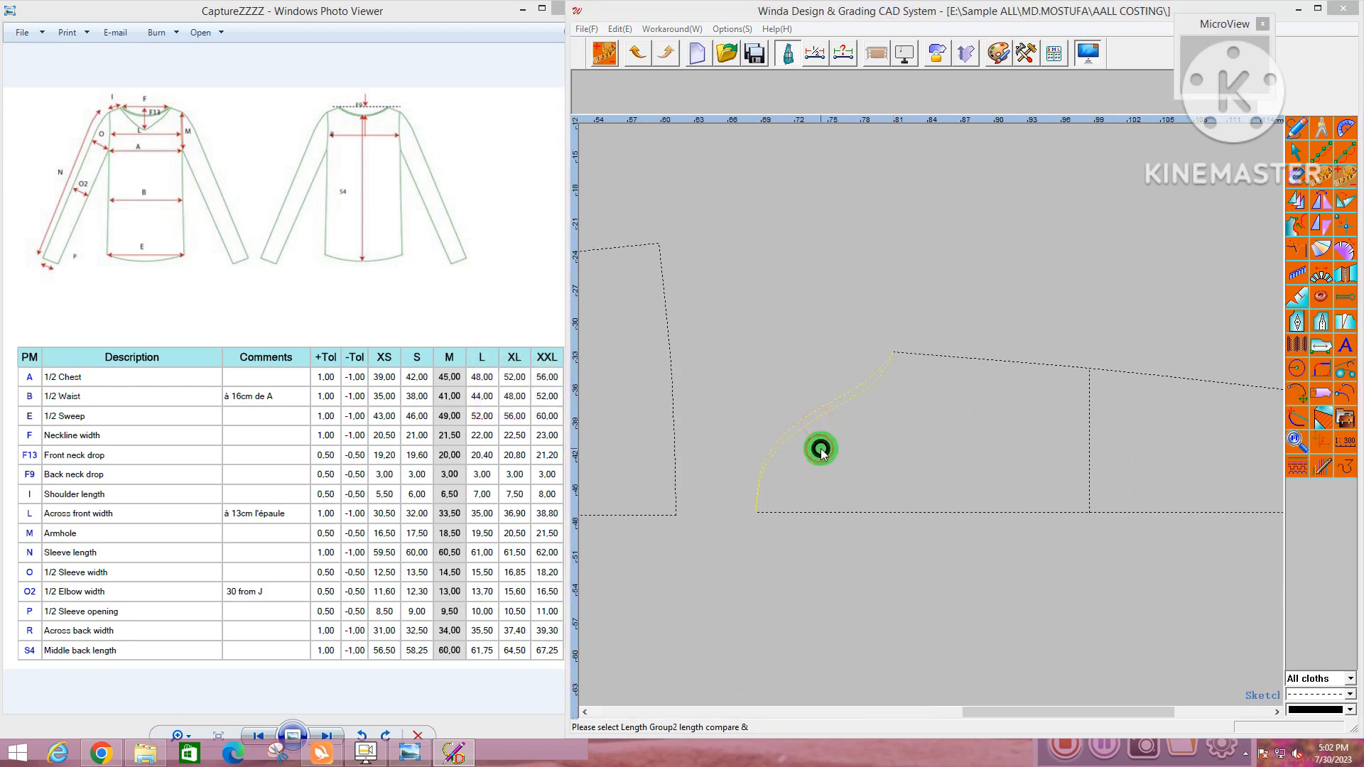
pyautogui.click(799, 330)
# Reduce the fullness of the outer sleeve cap curve at its control point near the crown
pyautogui.rightClick(873, 408)
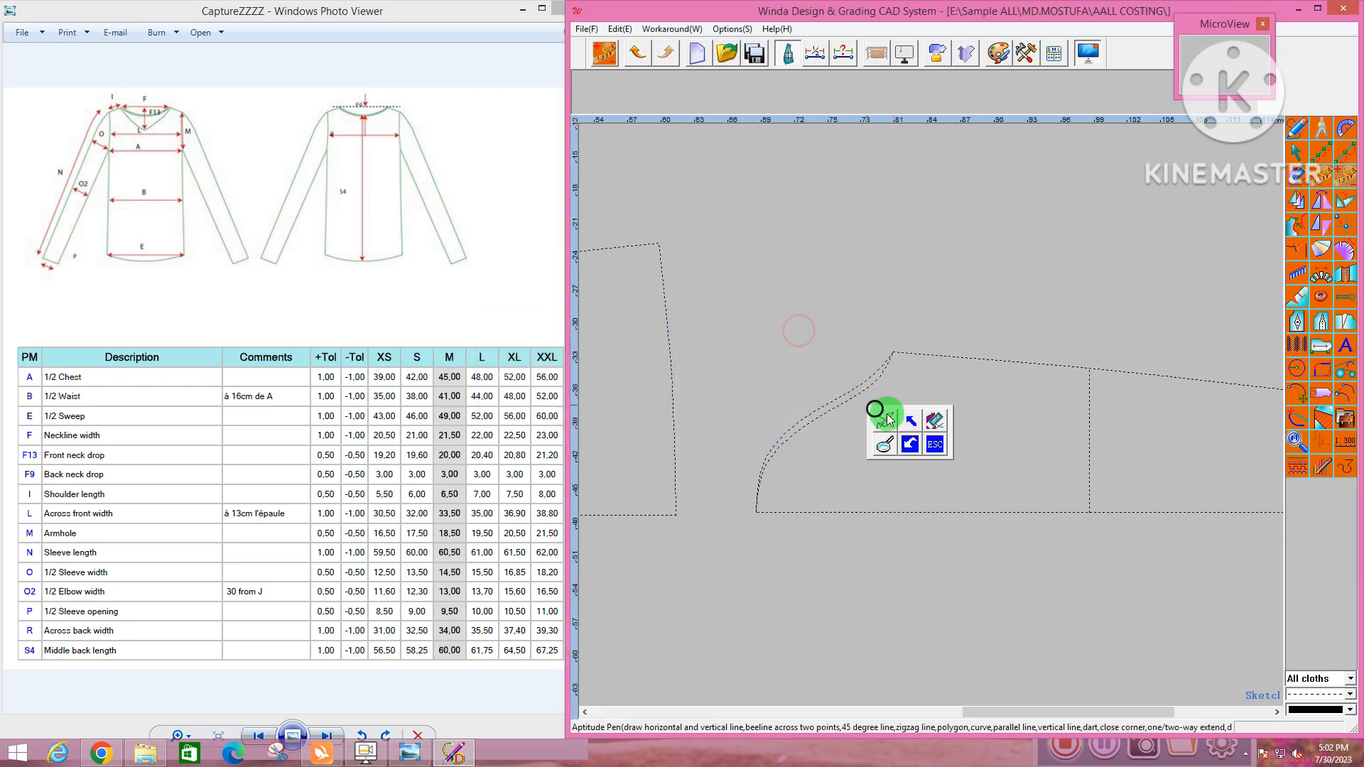
pyautogui.click(908, 420)
pyautogui.scroll(2, 842, 406)
pyautogui.click(824, 400)
pyautogui.scroll(-1, 905, 385)
pyautogui.scroll(3, 828, 420)
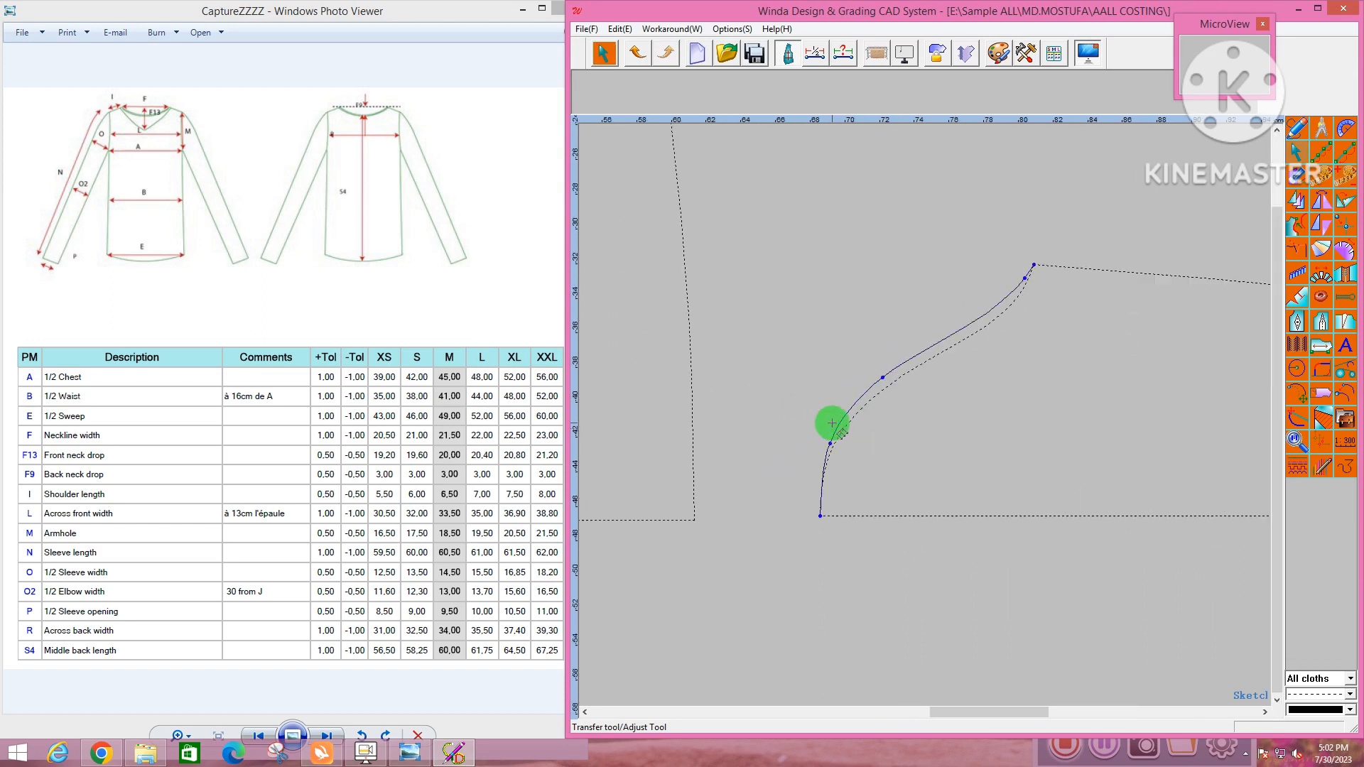
pyautogui.click(824, 455)
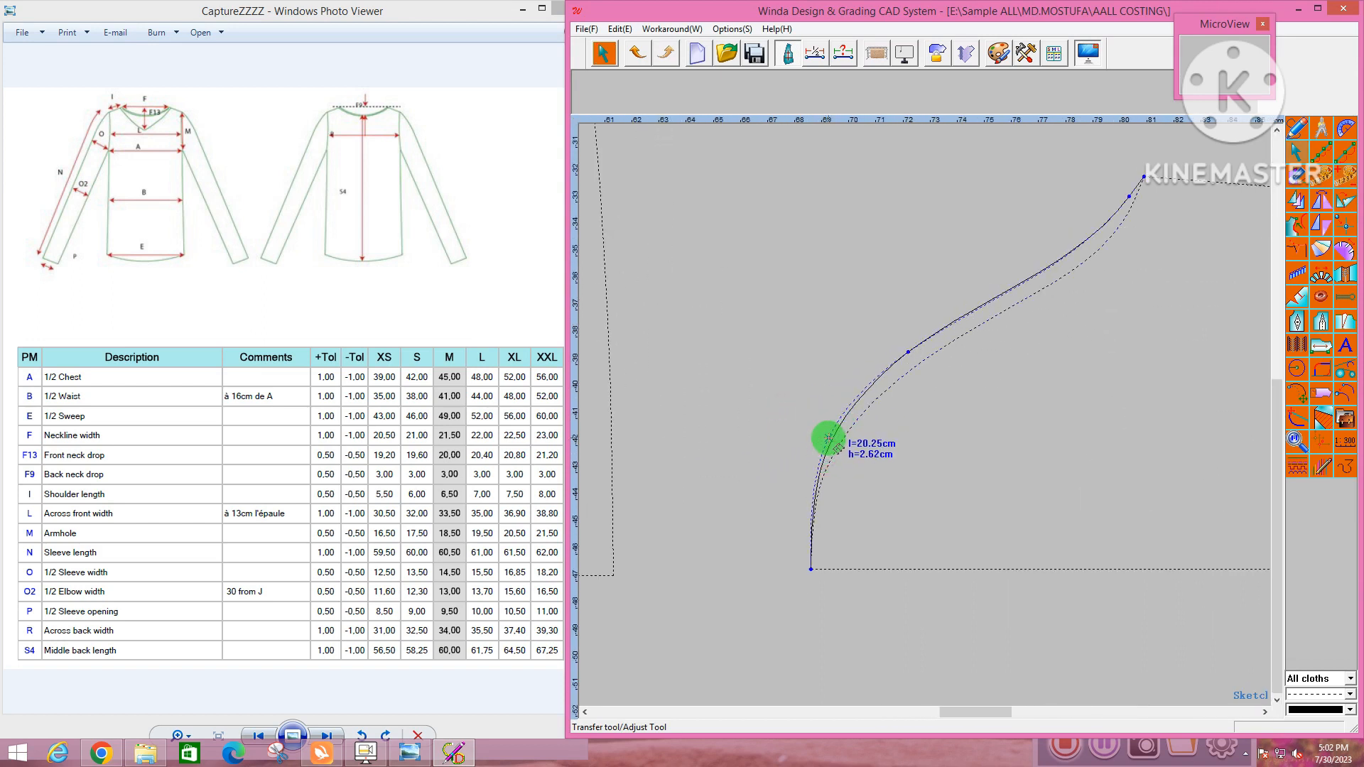
# Flatten the inner sleeve cap curve slightly between its middle and the underarm corner
pyautogui.scroll(-3, 830, 437)
pyautogui.scroll(2, 977, 326)
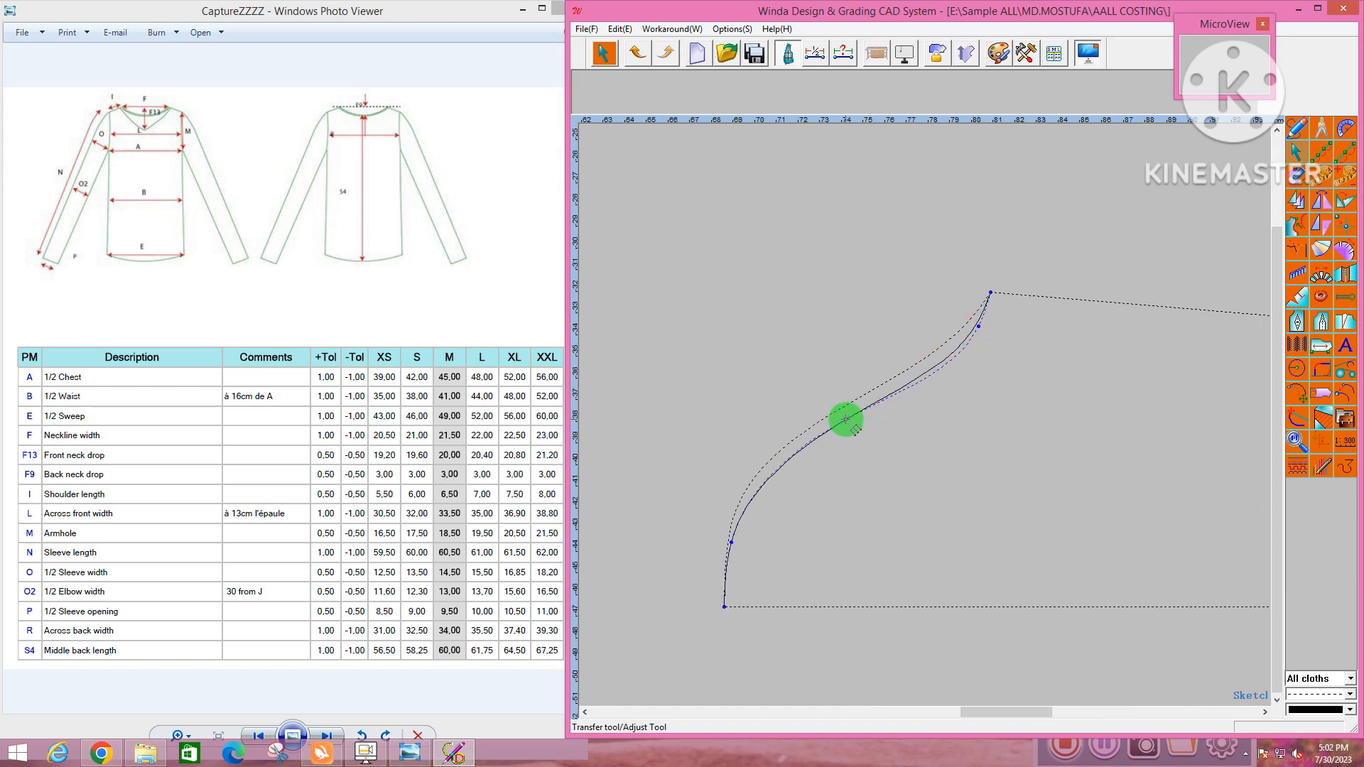
pyautogui.click(871, 447)
pyautogui.scroll(-4, 876, 405)
pyautogui.scroll(2, 877, 406)
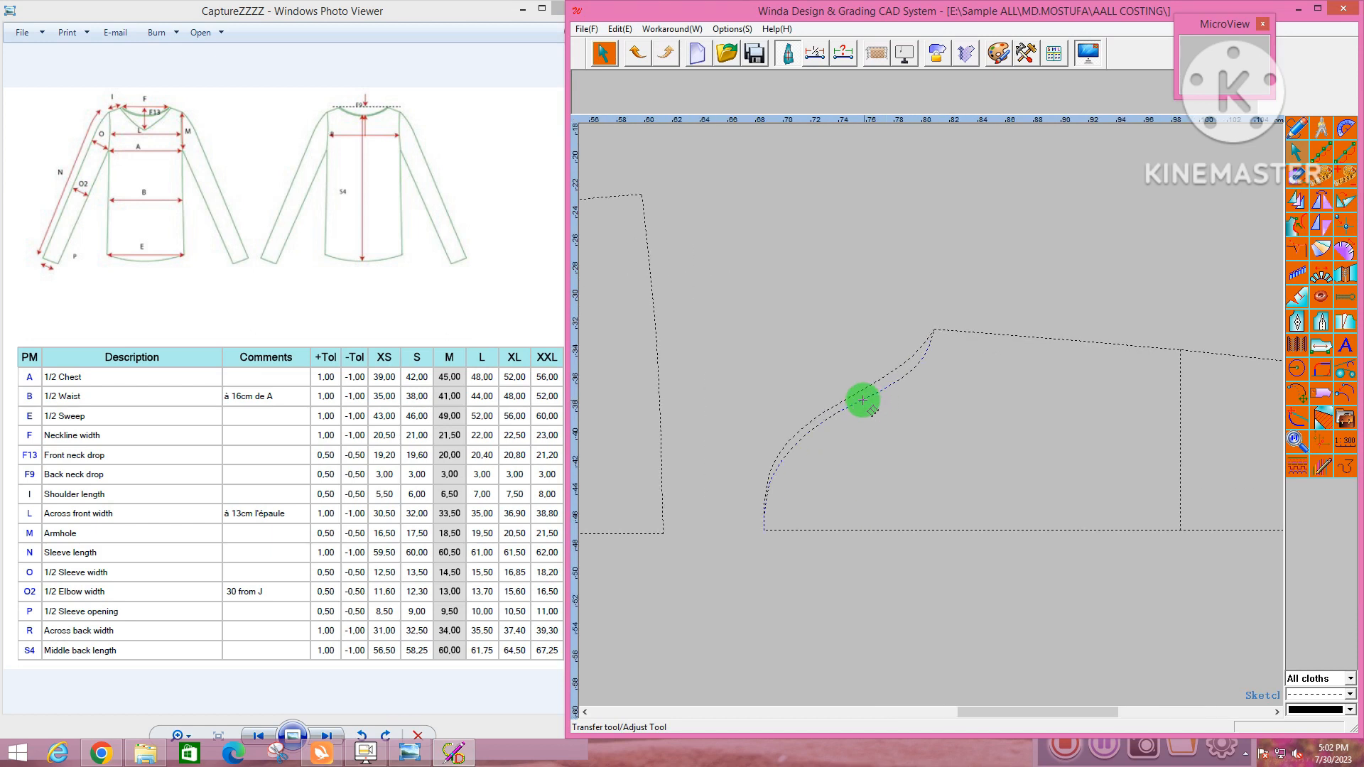
pyautogui.click(855, 465)
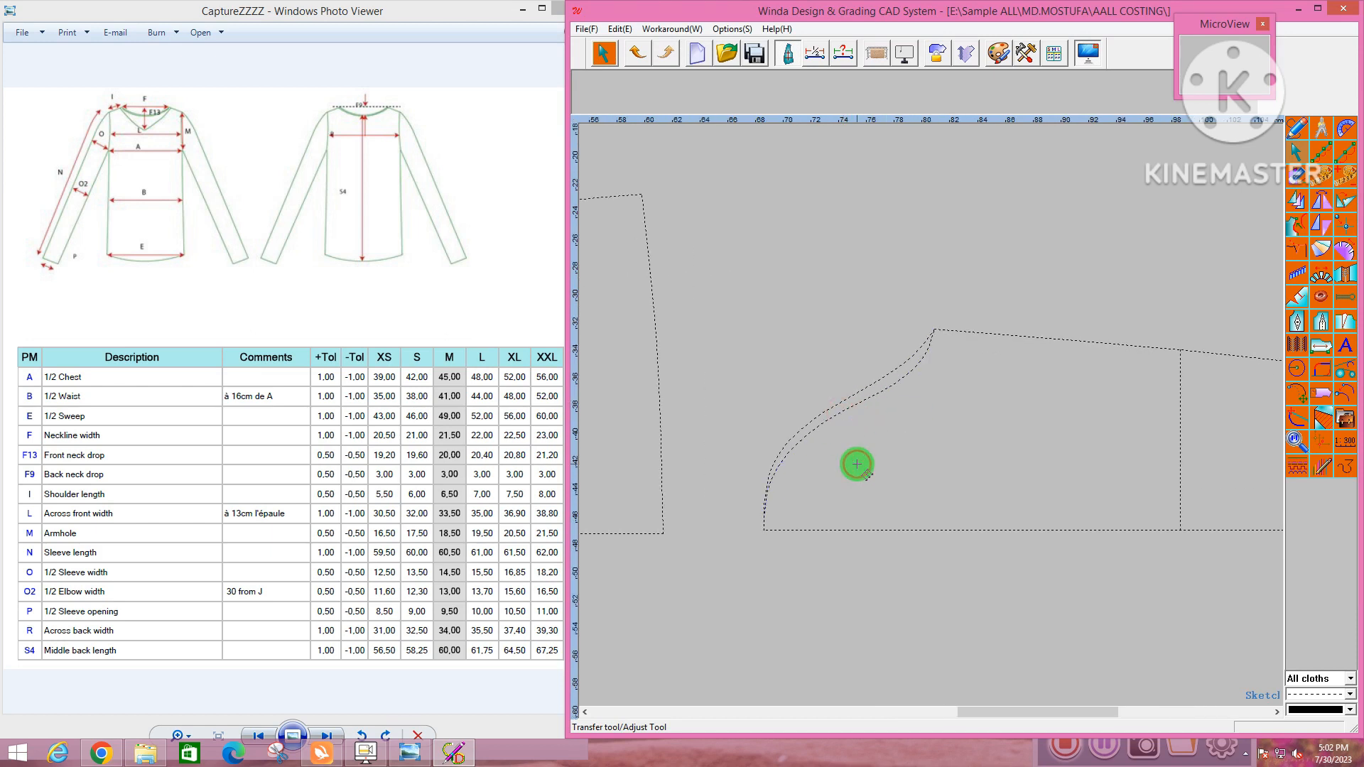
# Remeasure the combined armhole length and the combined sleeve cap length after reshaping the cap curves
pyautogui.press('r')
pyautogui.scroll(-7, 878, 456)
pyautogui.scroll(3, 634, 430)
pyautogui.scroll(4, 749, 390)
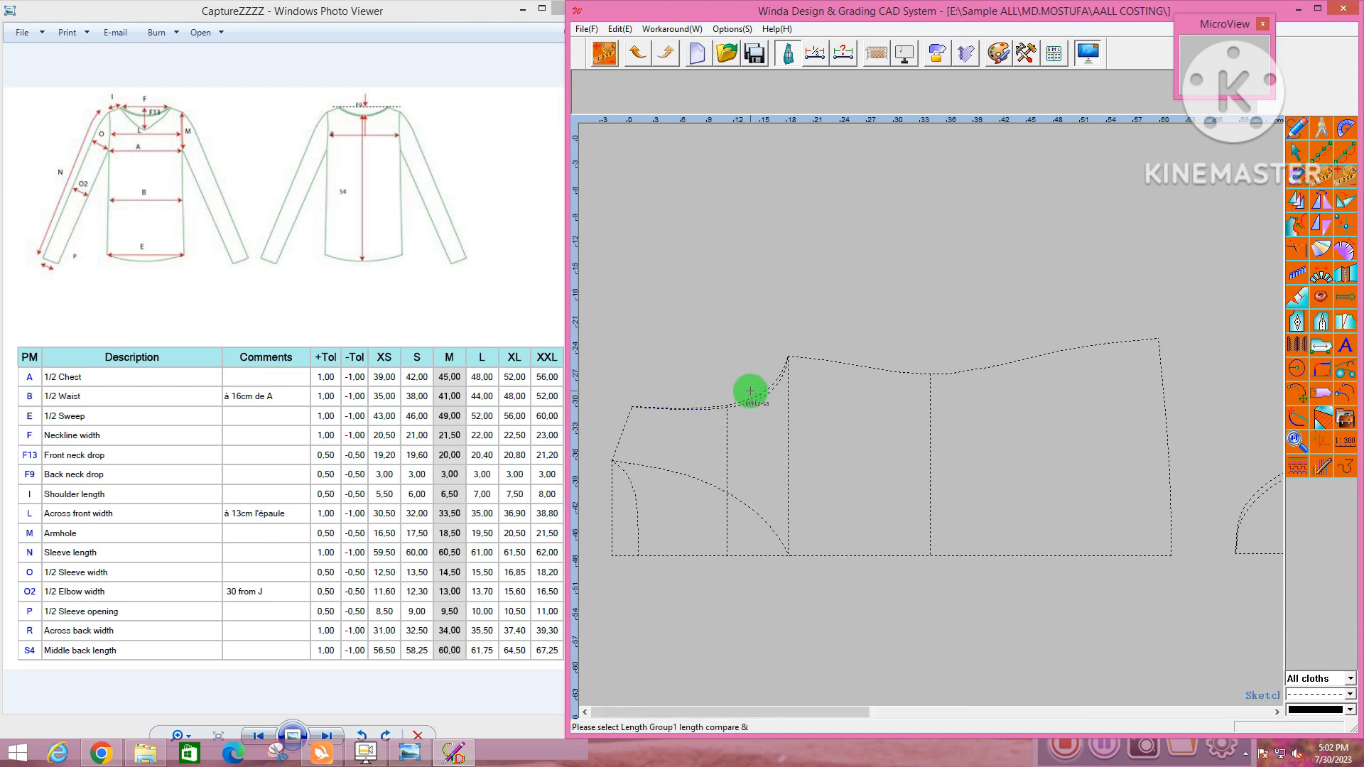
pyautogui.click(771, 448)
pyautogui.scroll(-3, 752, 437)
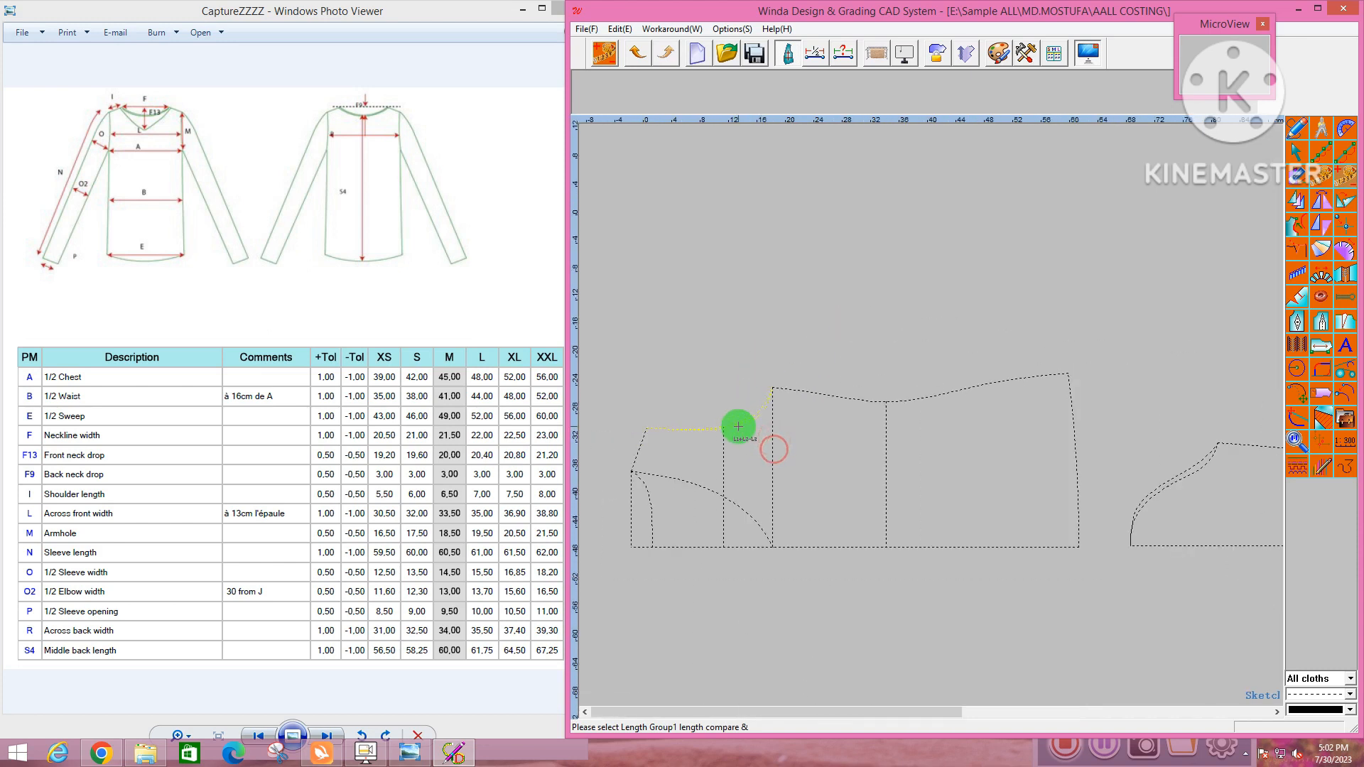
pyautogui.rightClick(803, 438)
pyautogui.click(782, 225)
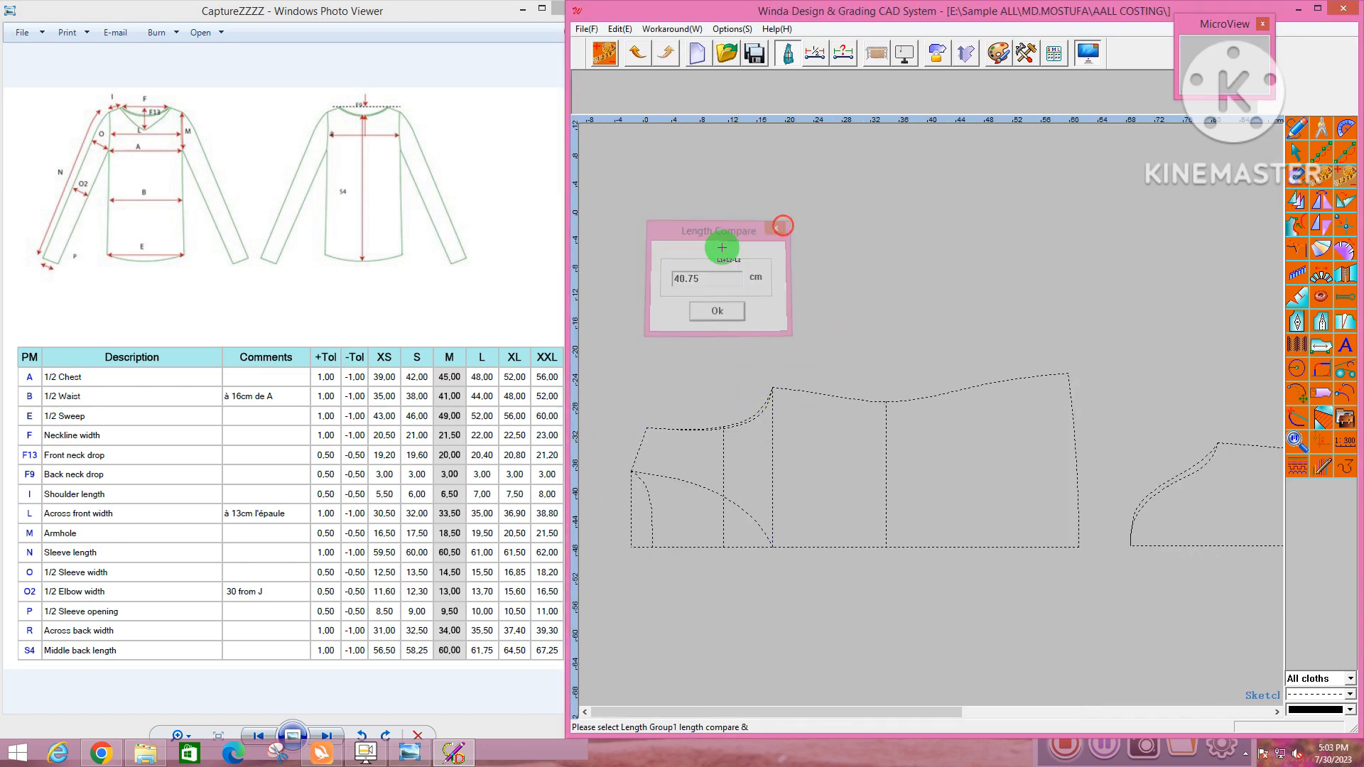
pyautogui.scroll(-4, 726, 273)
pyautogui.scroll(4, 986, 387)
pyautogui.moveTo(848, 330); pyautogui.dragTo(871, 378)
pyautogui.rightClick(871, 380)
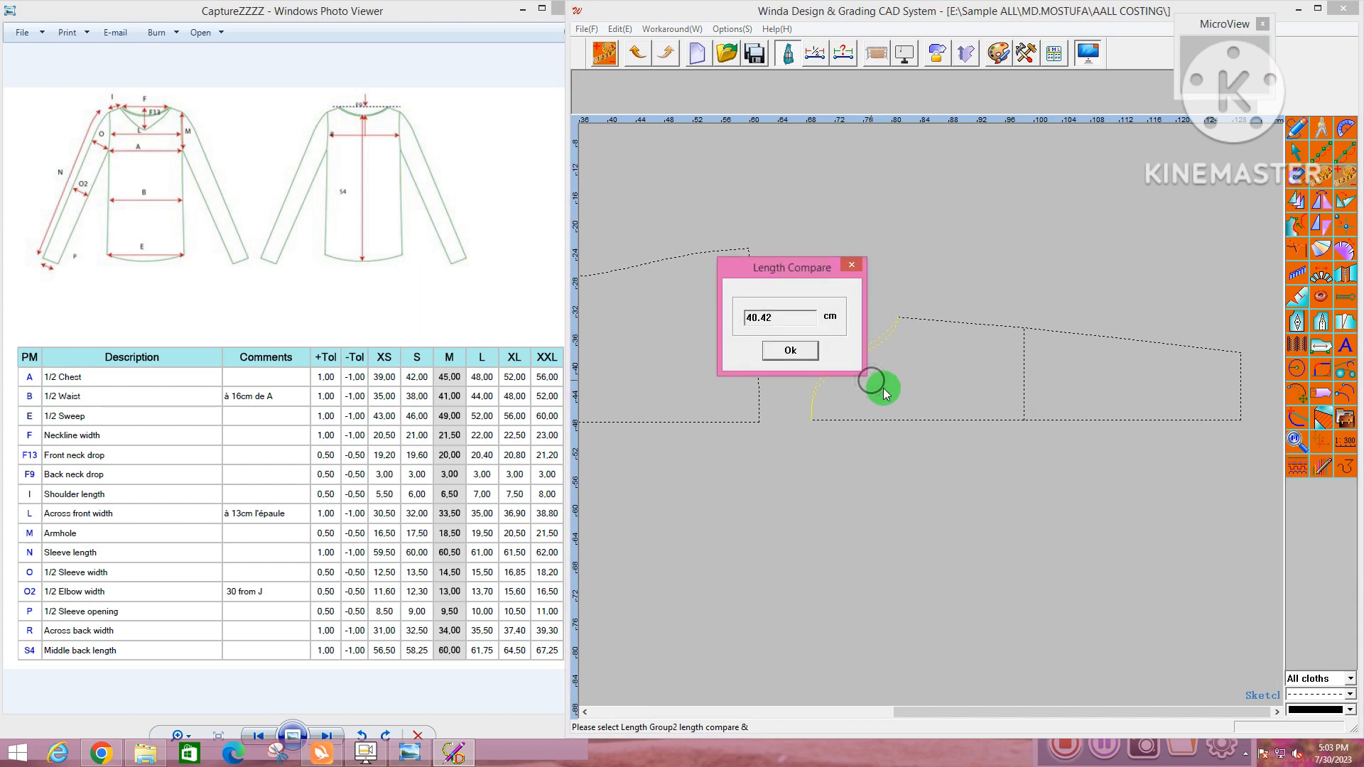
pyautogui.click(849, 261)
# Move the sleeve's underarm corner, with its connected cap curves and seam, 0.2 cm horizontally toward the elbow
pyautogui.rightClick(950, 374)
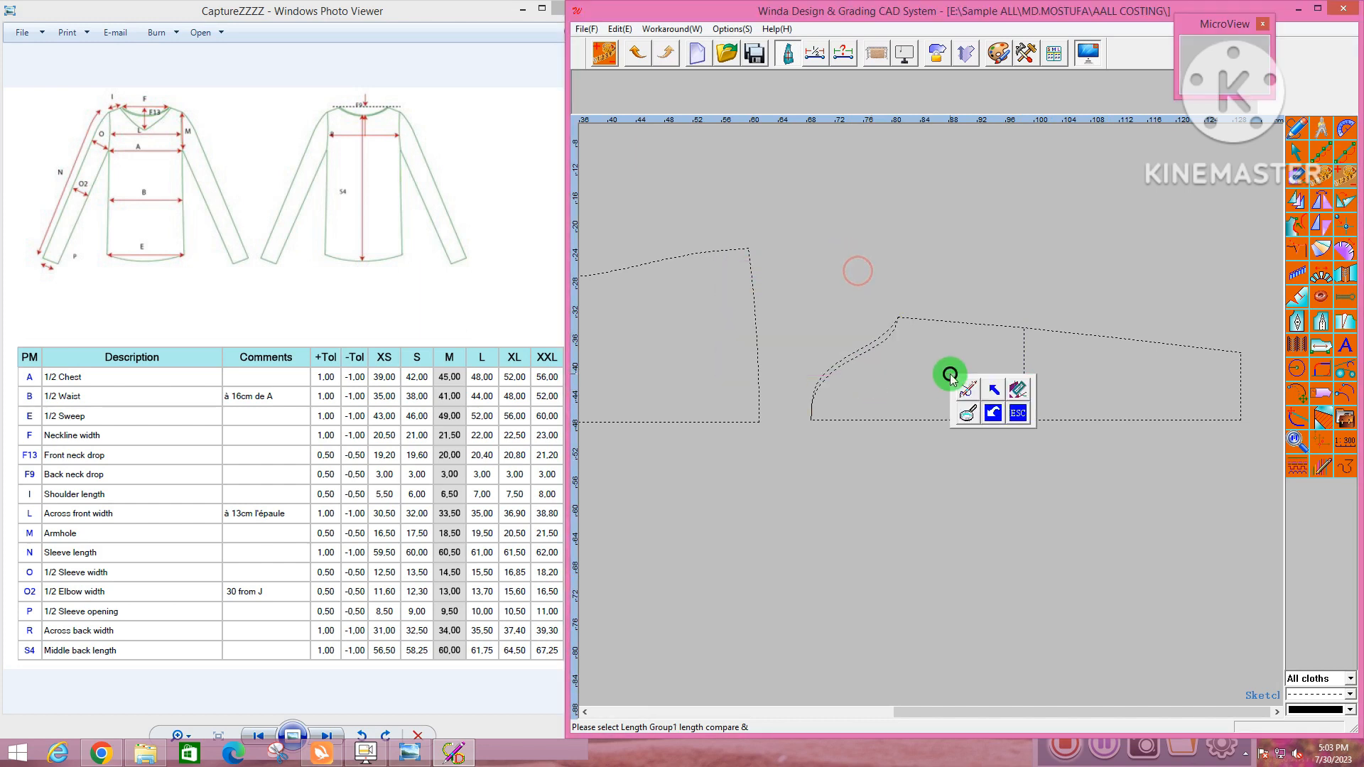
pyautogui.click(990, 388)
pyautogui.moveTo(929, 270); pyautogui.dragTo(859, 369)
pyautogui.rightClick(860, 370)
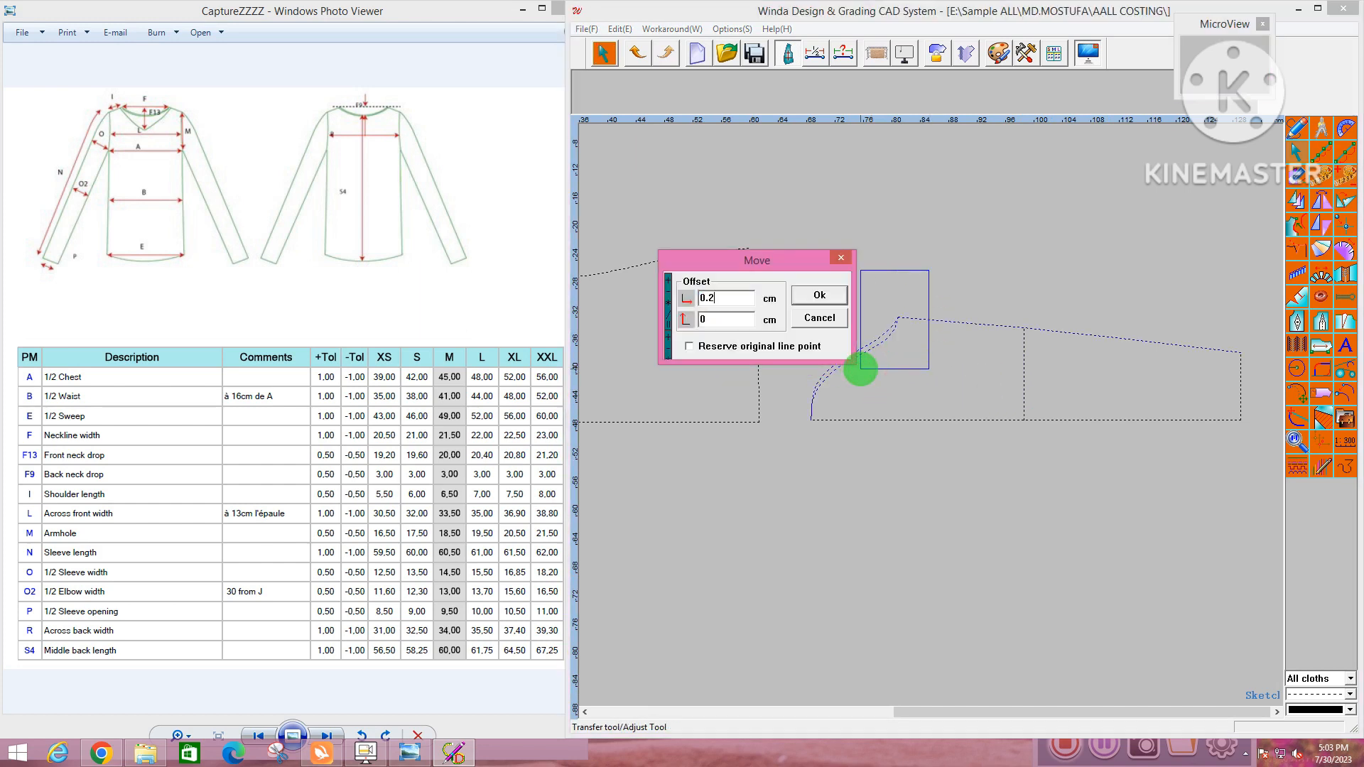
pyautogui.press('Return')
# Check the combined lengths of the armhole curves and the sleeve cap curves, measuring the armhole twice
pyautogui.scroll(-1, 984, 387)
pyautogui.press('r')
pyautogui.scroll(-3, 976, 372)
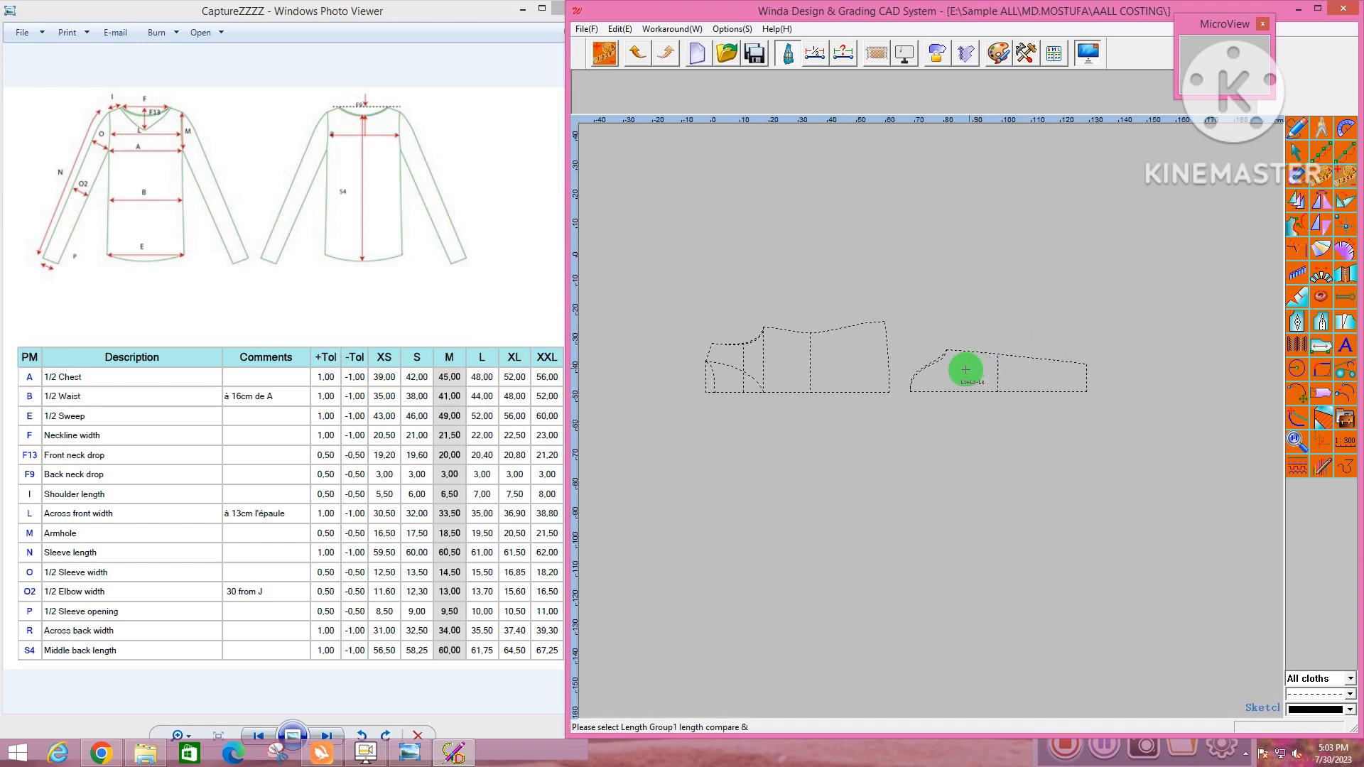
pyautogui.scroll(2, 754, 355)
pyautogui.rightClick(745, 371)
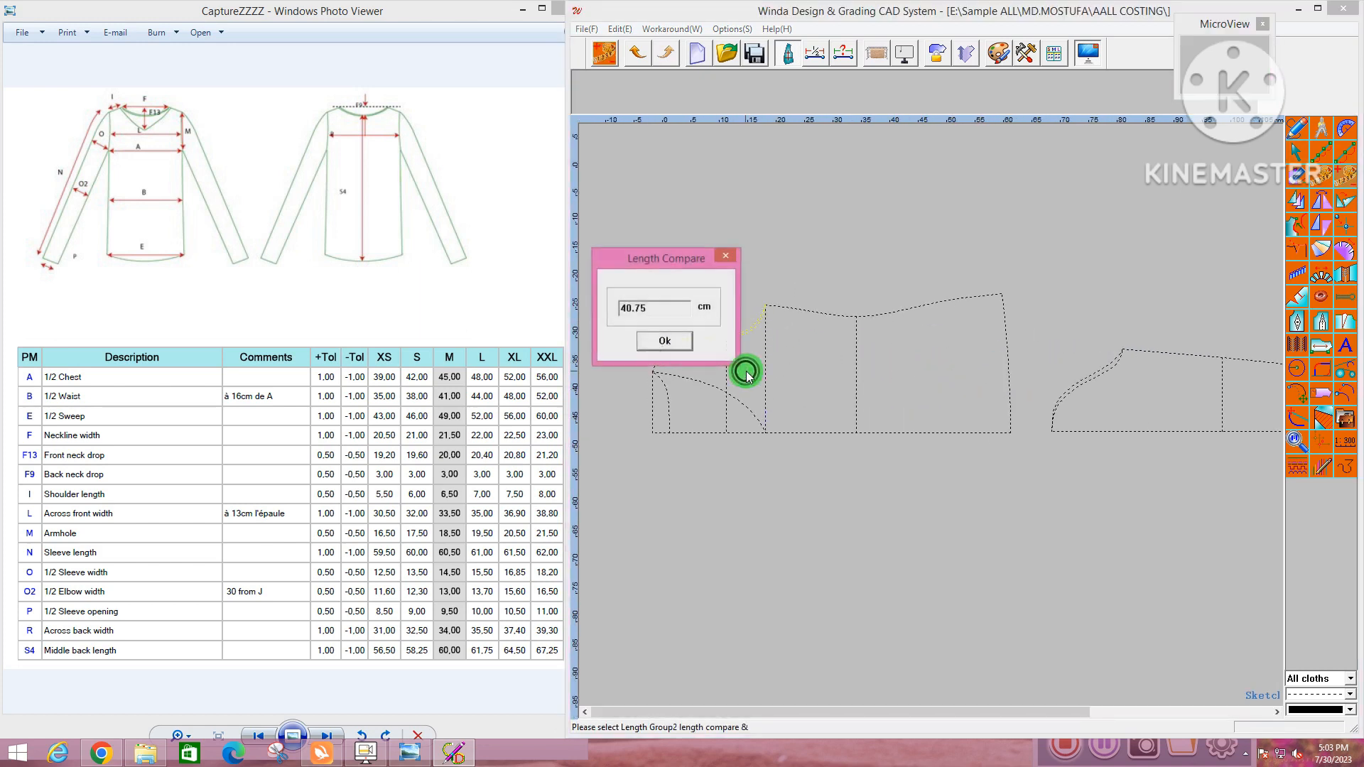
pyautogui.click(729, 262)
pyautogui.scroll(-2, 738, 277)
pyautogui.scroll(2, 984, 365)
pyautogui.moveTo(906, 329); pyautogui.dragTo(920, 360)
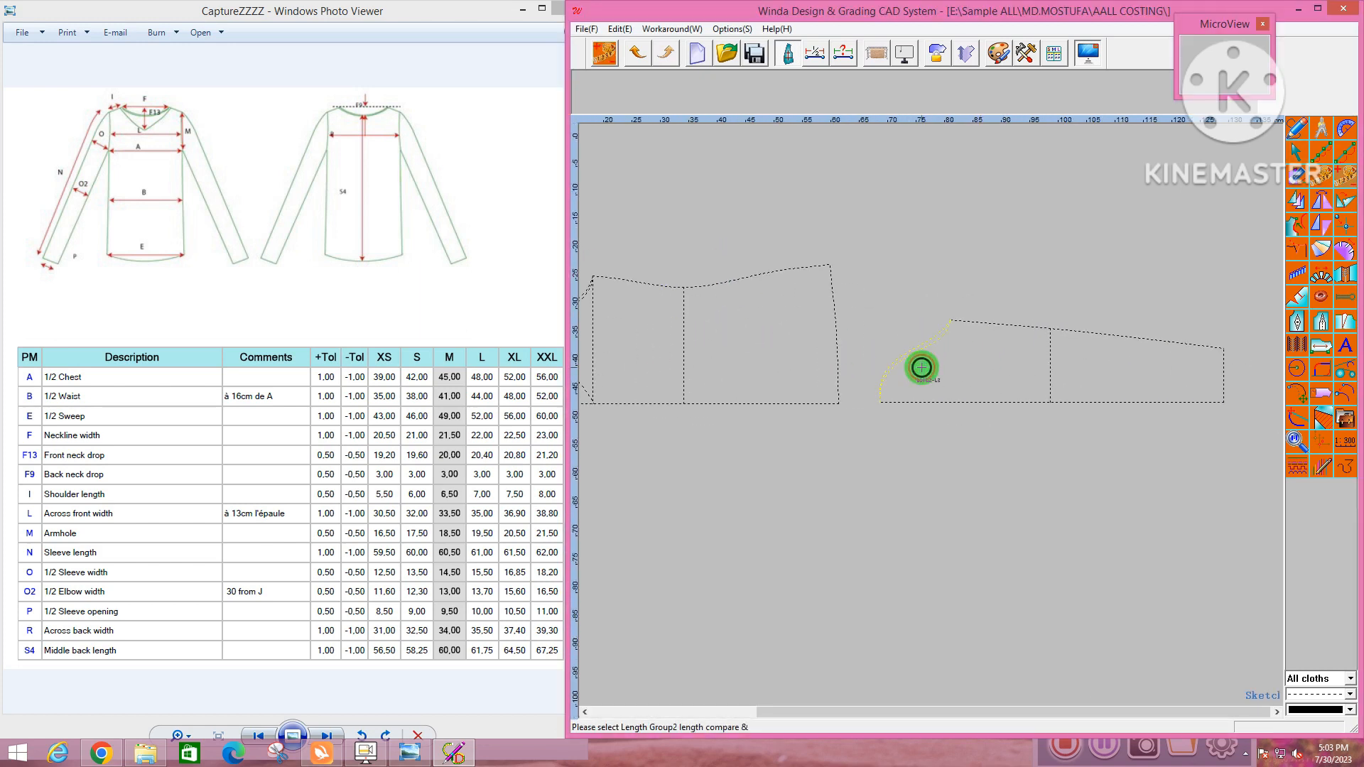
pyautogui.rightClick(921, 368)
pyautogui.click(904, 253)
pyautogui.scroll(-2, 817, 293)
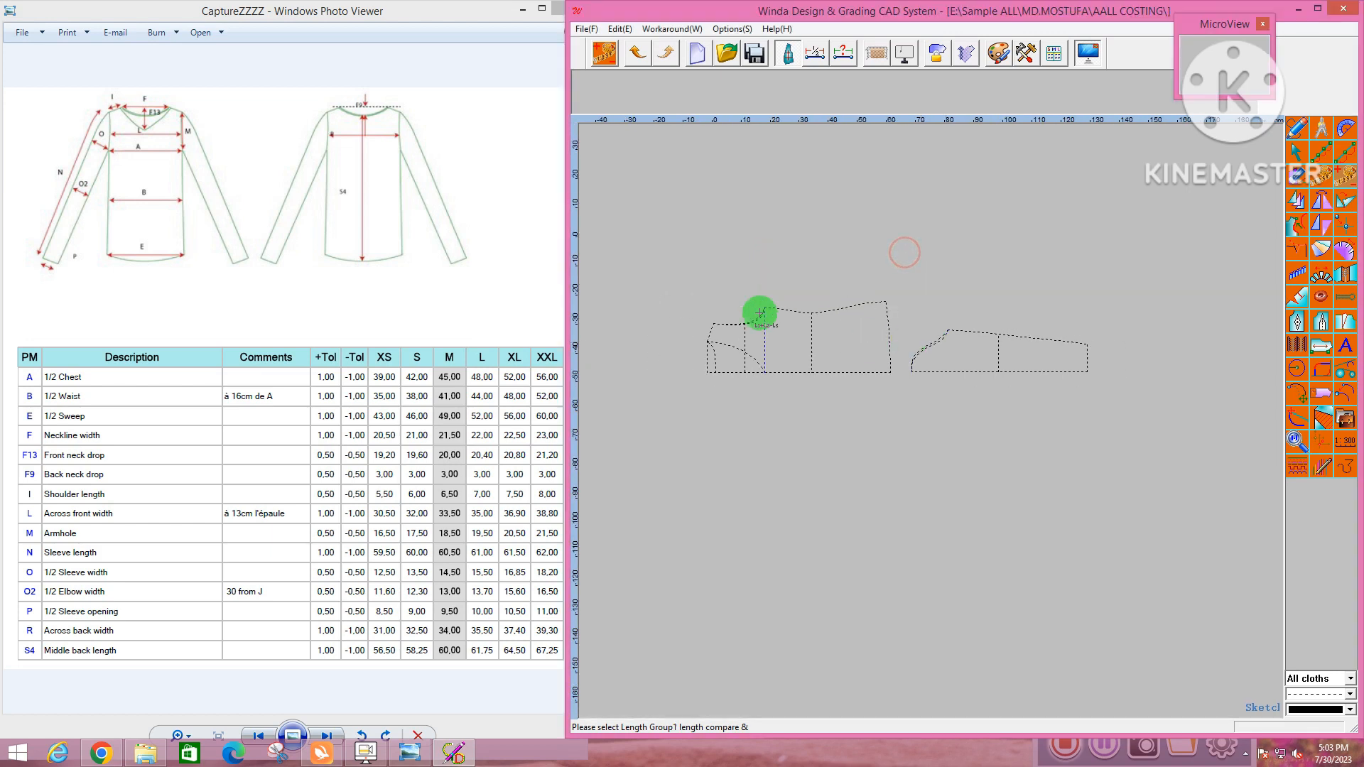
pyautogui.scroll(2, 759, 313)
pyautogui.rightClick(764, 354)
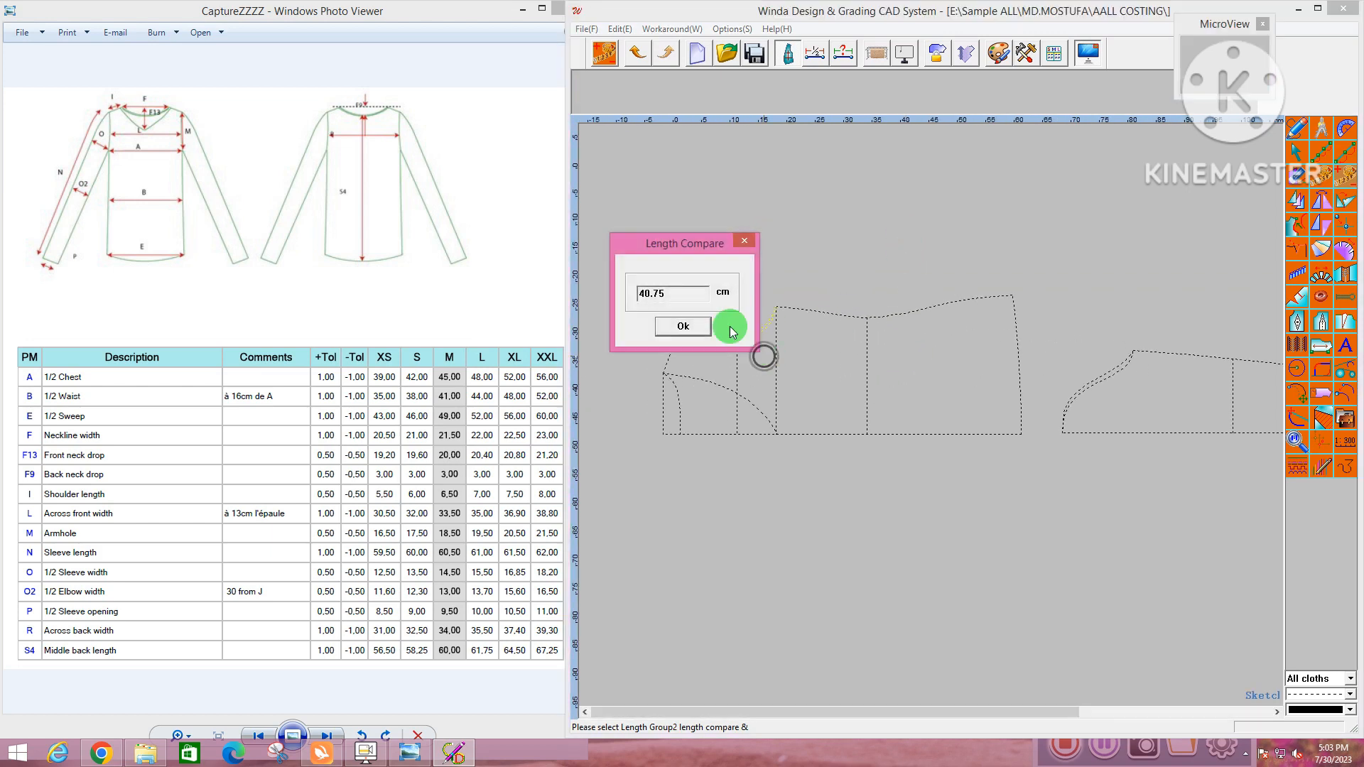
pyautogui.click(745, 241)
# Mirror the half sleeve with its inner cap curve across the sleeve's centre line and erase the inner curve from the original half
pyautogui.scroll(-2, 834, 386)
pyautogui.scroll(2, 939, 383)
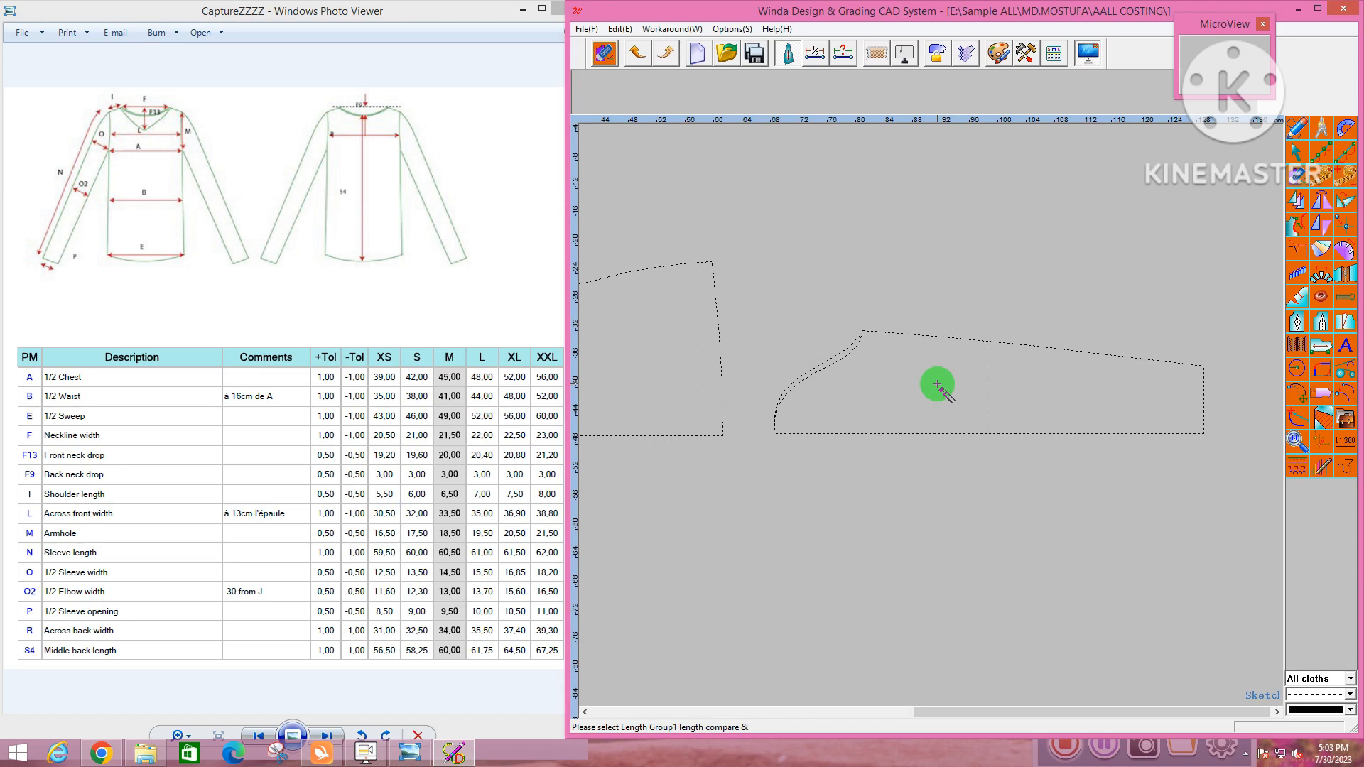
pyautogui.scroll(1, 803, 419)
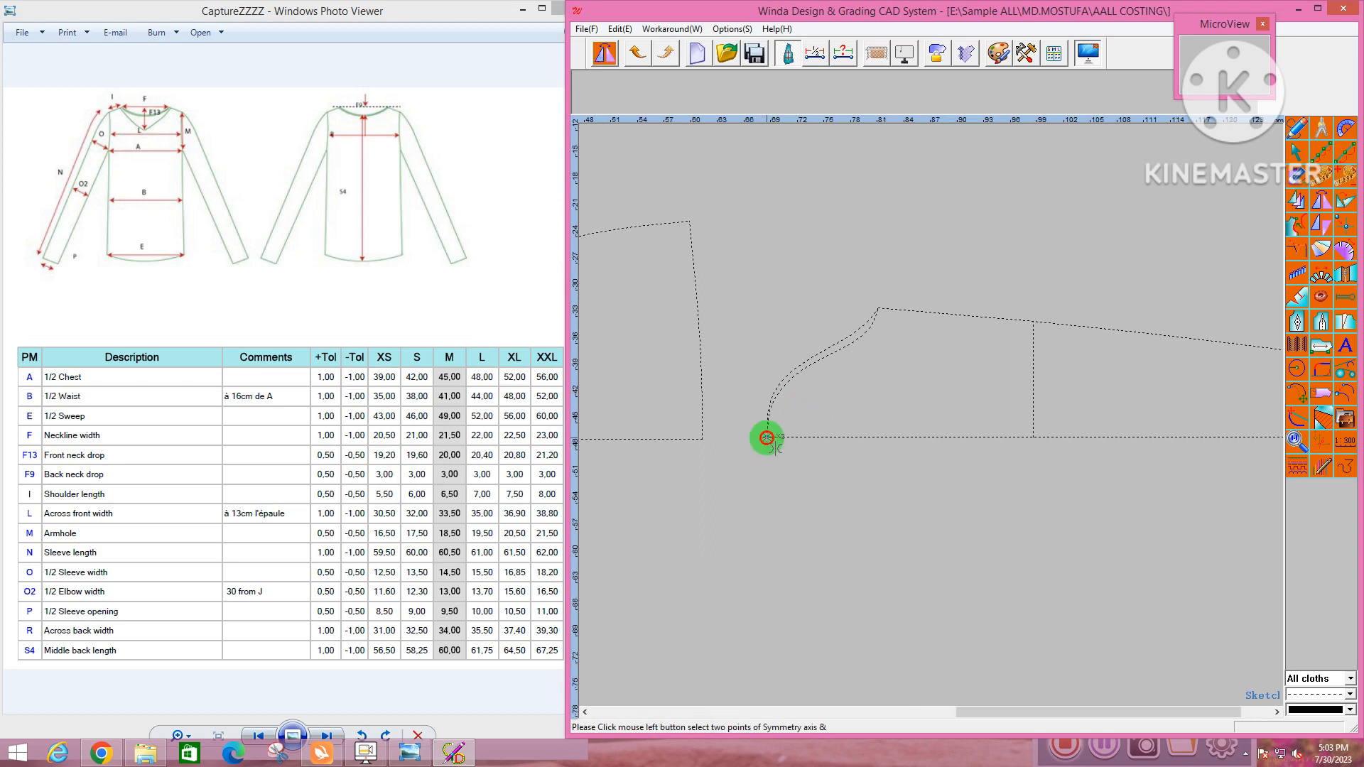
pyautogui.click(767, 437)
pyautogui.click(807, 436)
pyautogui.click(828, 357)
pyautogui.scroll(-3, 829, 374)
pyautogui.moveTo(896, 366); pyautogui.dragTo(1113, 357)
pyautogui.scroll(-3, 951, 295)
pyautogui.scroll(4, 863, 338)
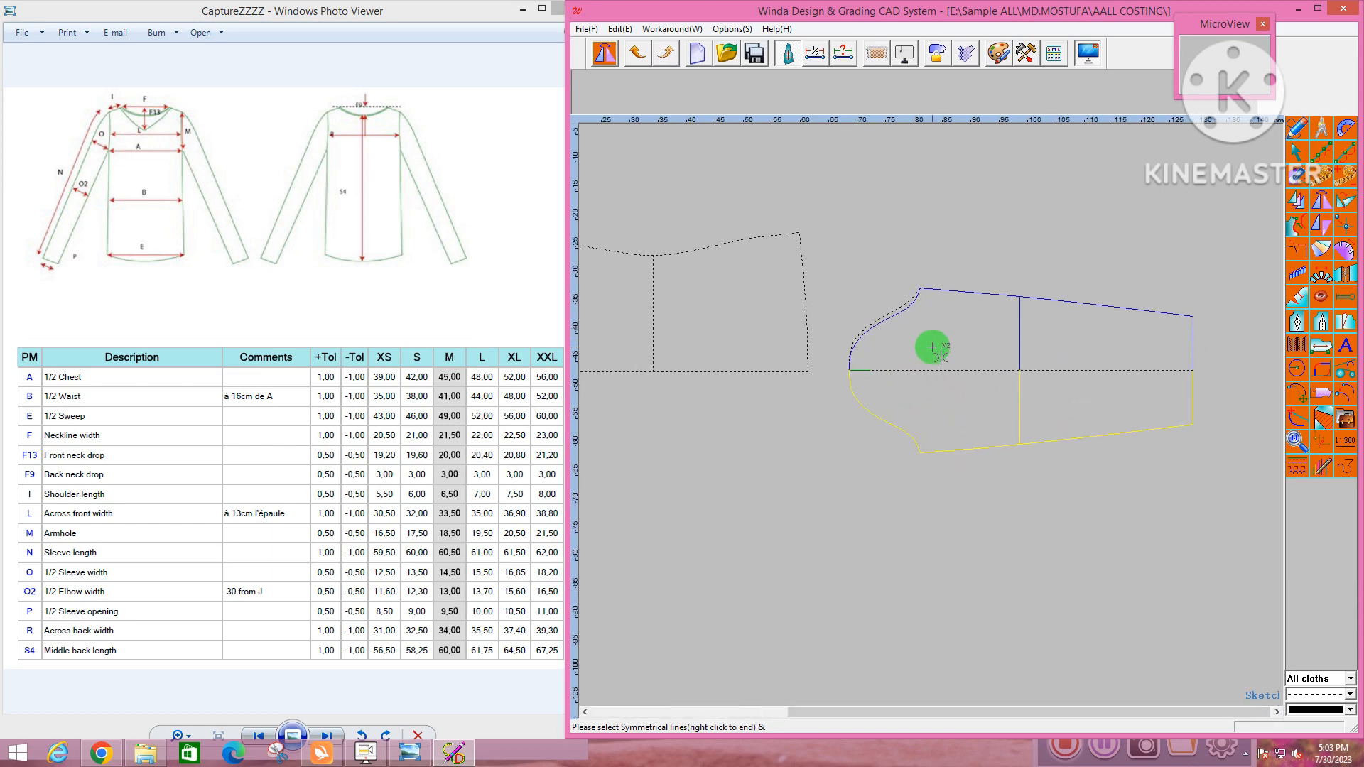
pyautogui.rightClick(930, 341)
pyautogui.press('e')
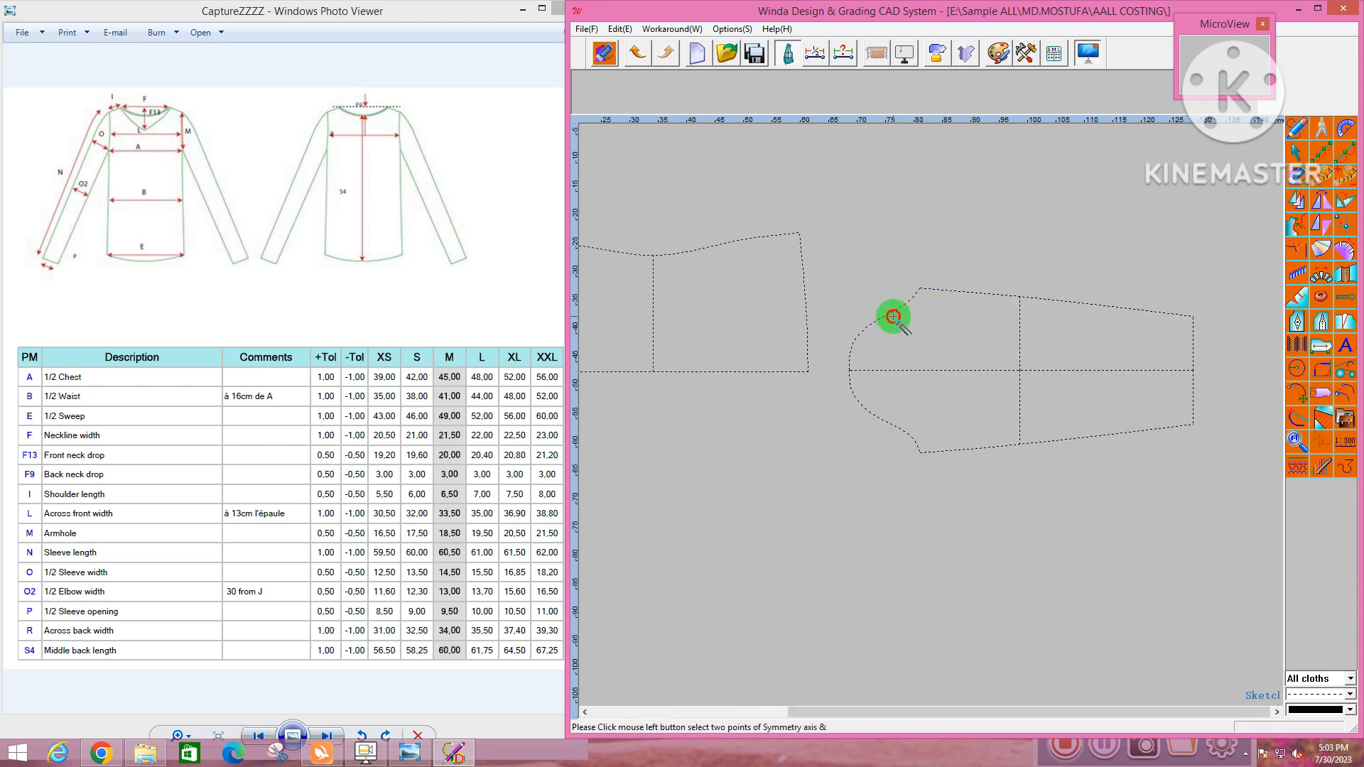
# Draw a short marking line about 3 cm long across the front side of the sleeve cap curve
pyautogui.rightClick(892, 405)
pyautogui.click(909, 418)
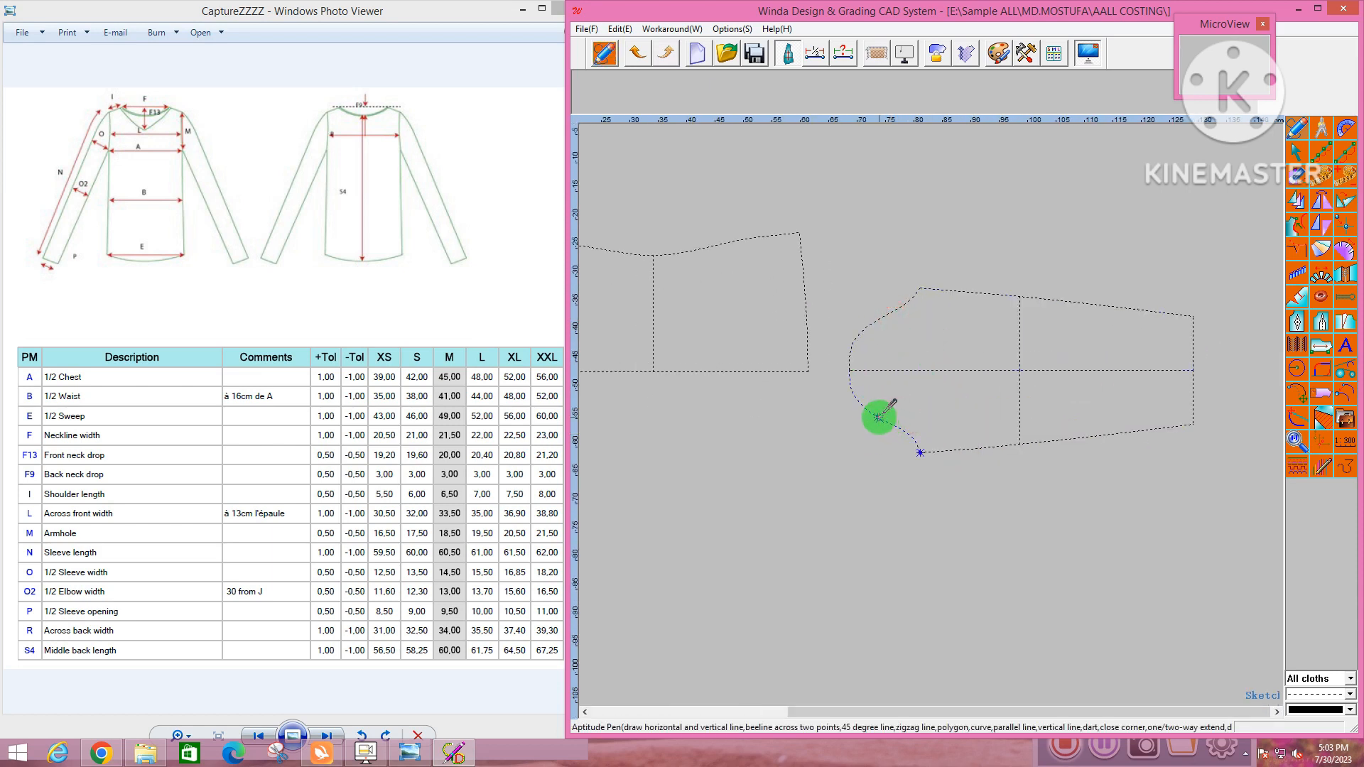
pyautogui.click(888, 411)
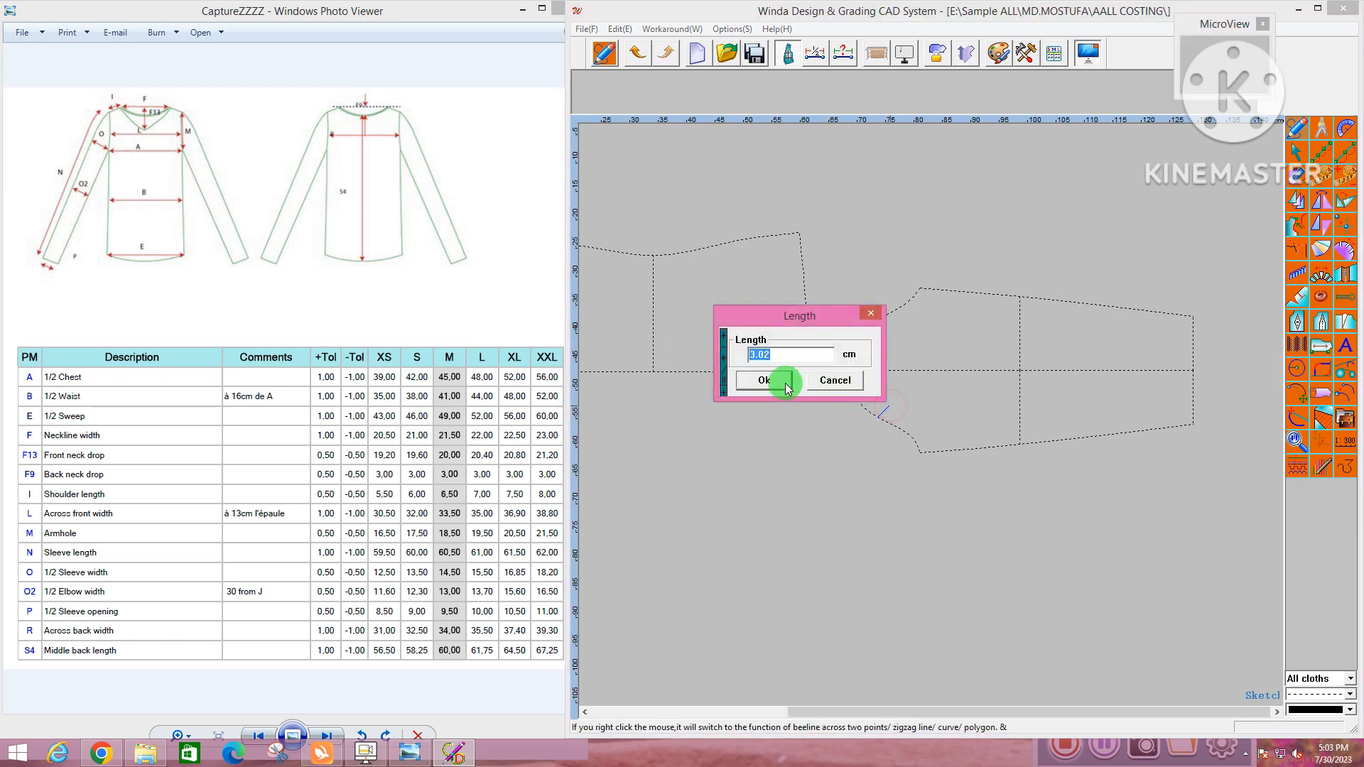
pyautogui.click(787, 387)
# Start the front piece with the piece-picking tool along the centre line from the hem, the front neckline curve and the shoulder
pyautogui.scroll(-3, 806, 420)
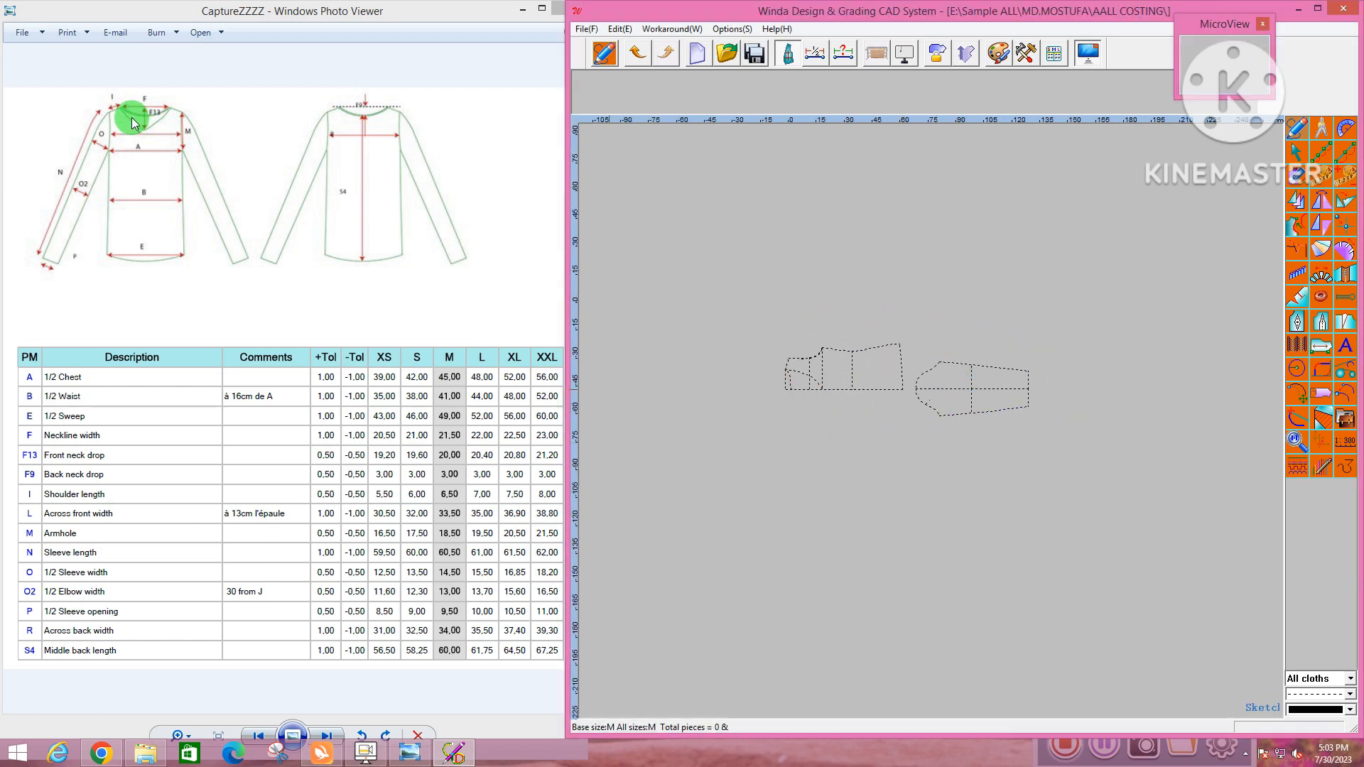
pyautogui.scroll(1, 934, 321)
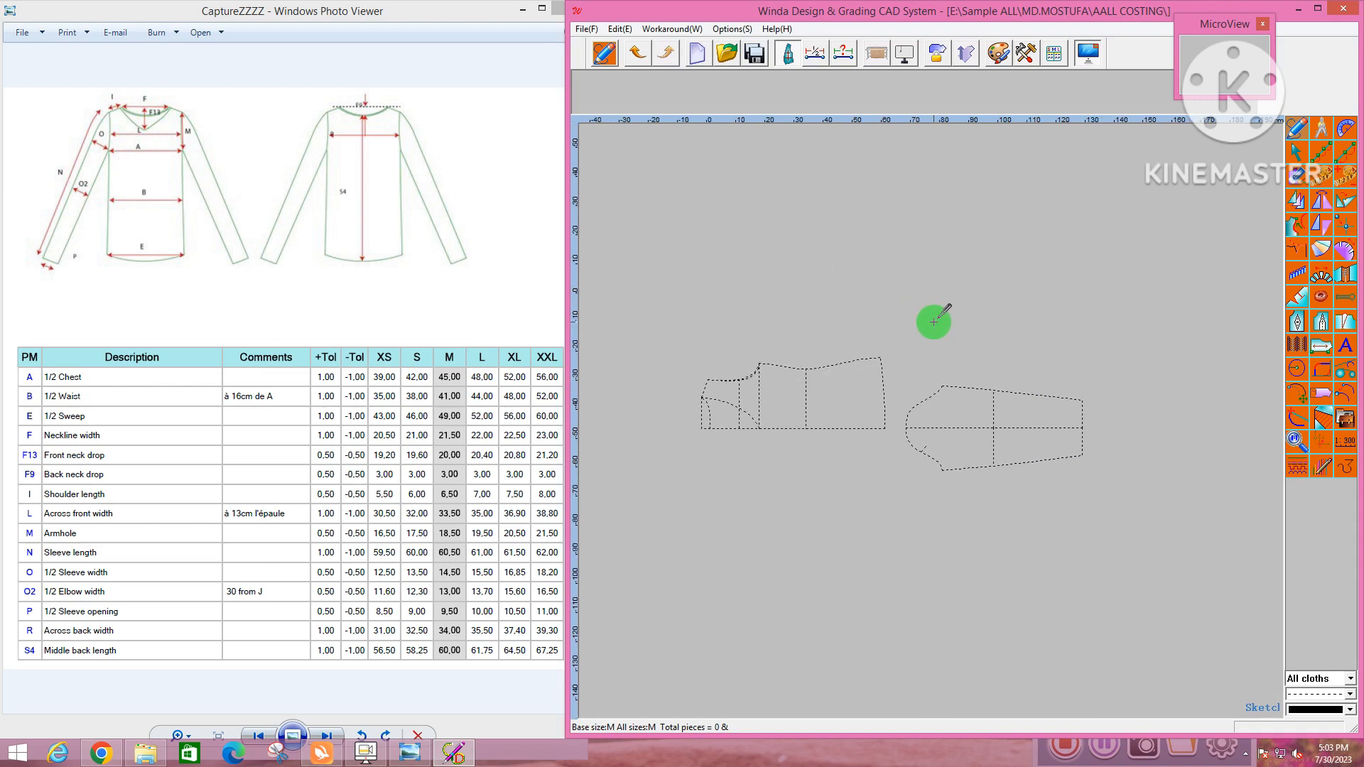
pyautogui.scroll(2, 855, 375)
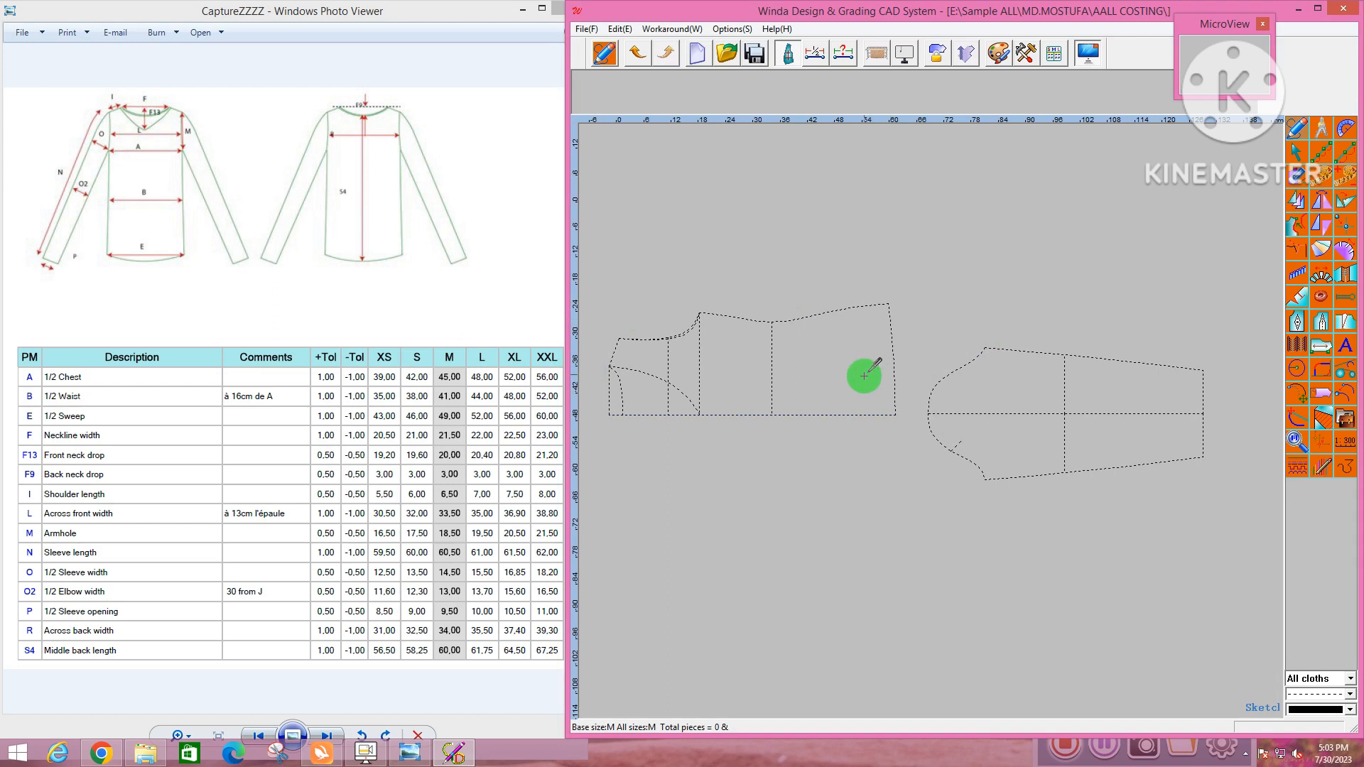
pyautogui.scroll(-1, 1036, 405)
pyautogui.scroll(1, 841, 399)
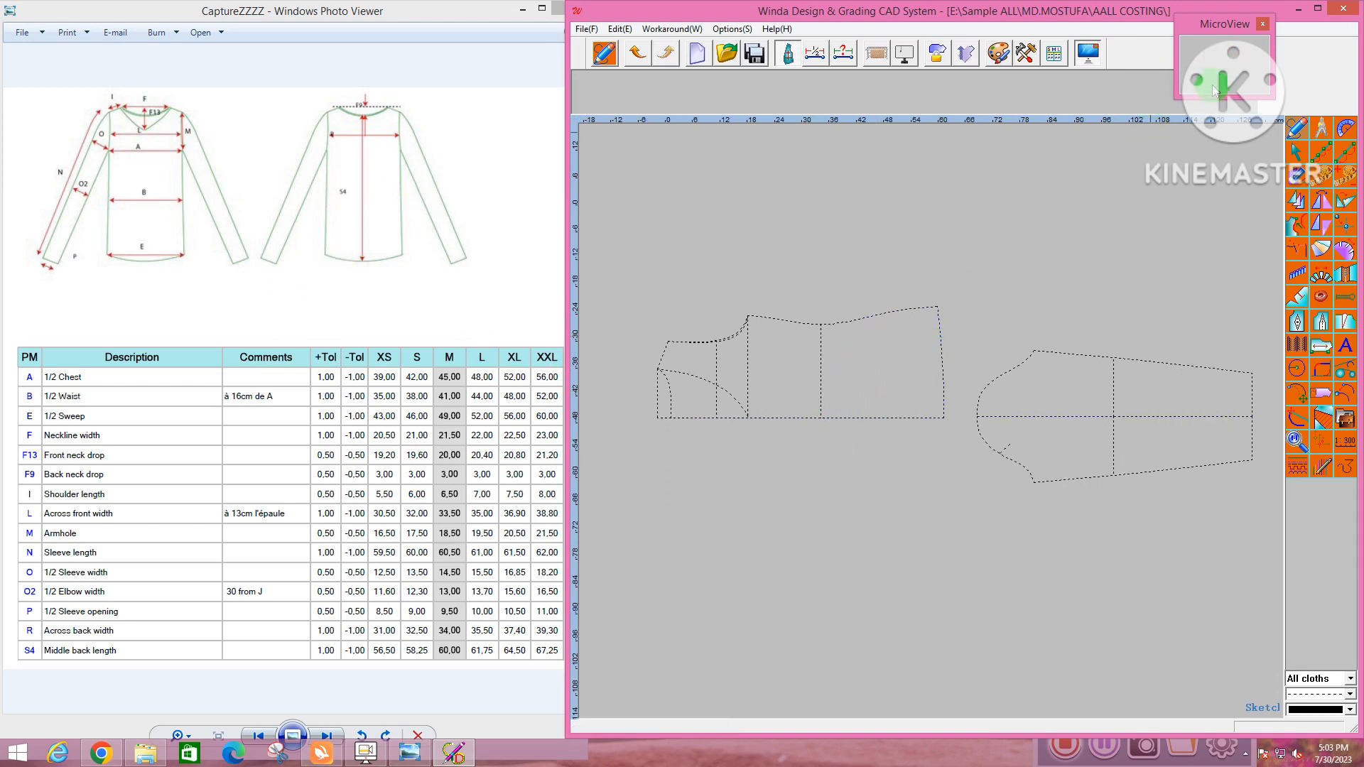
pyautogui.rightClick(1029, 267)
pyautogui.click(1052, 331)
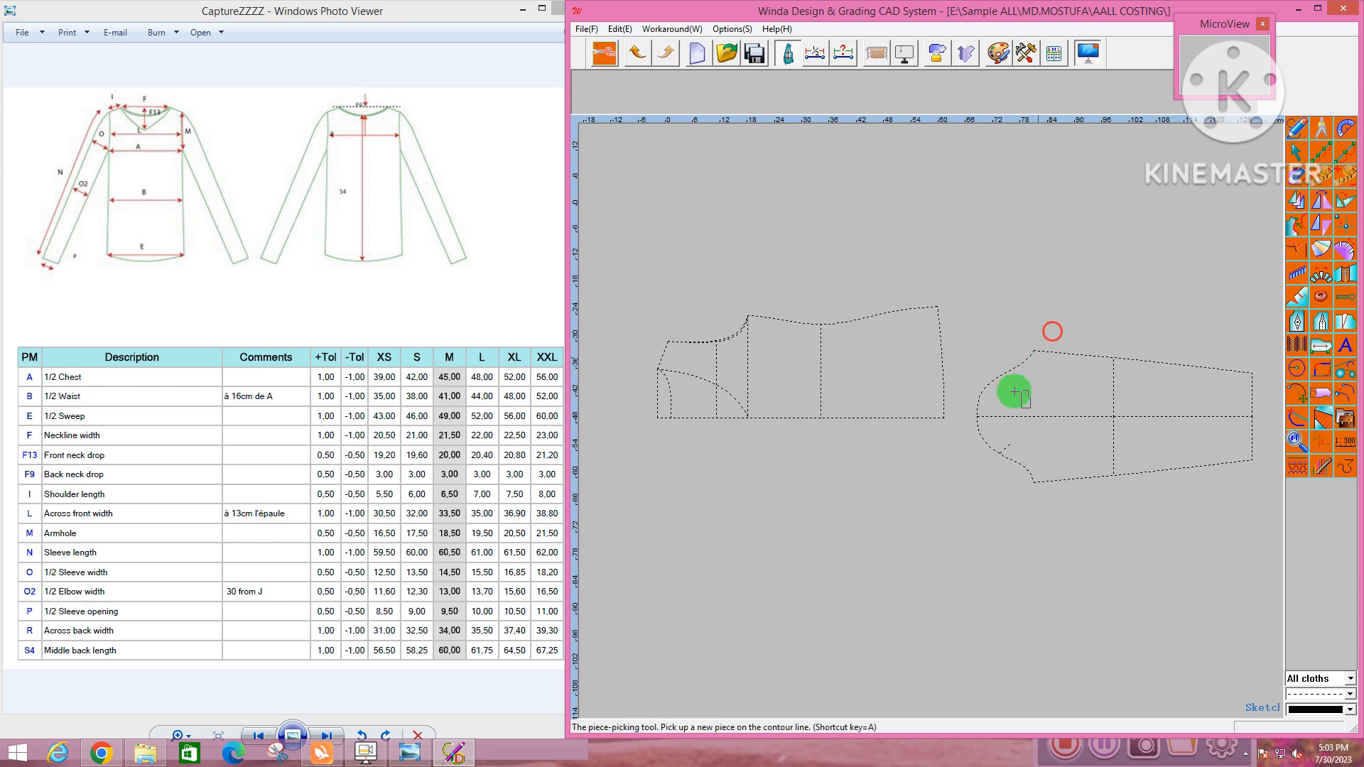
pyautogui.click(944, 417)
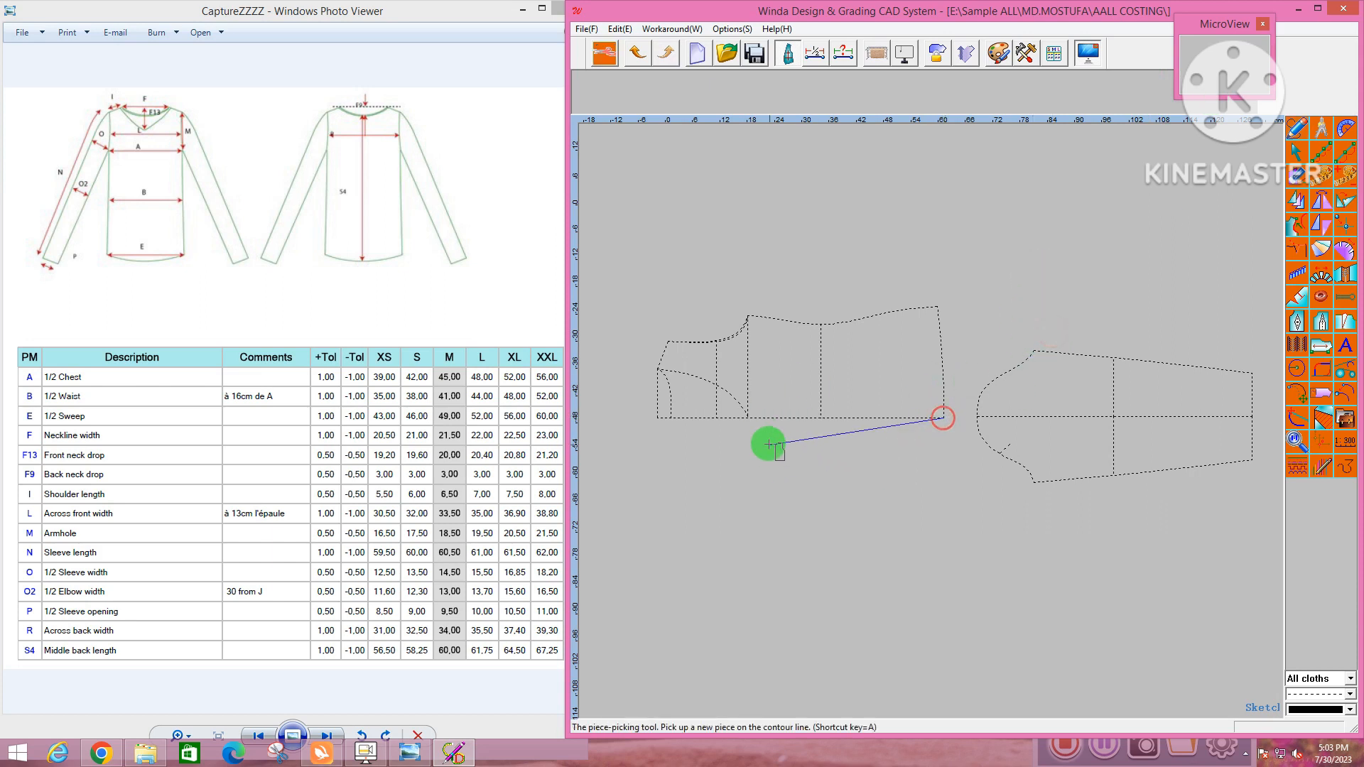
pyautogui.scroll(7, 747, 419)
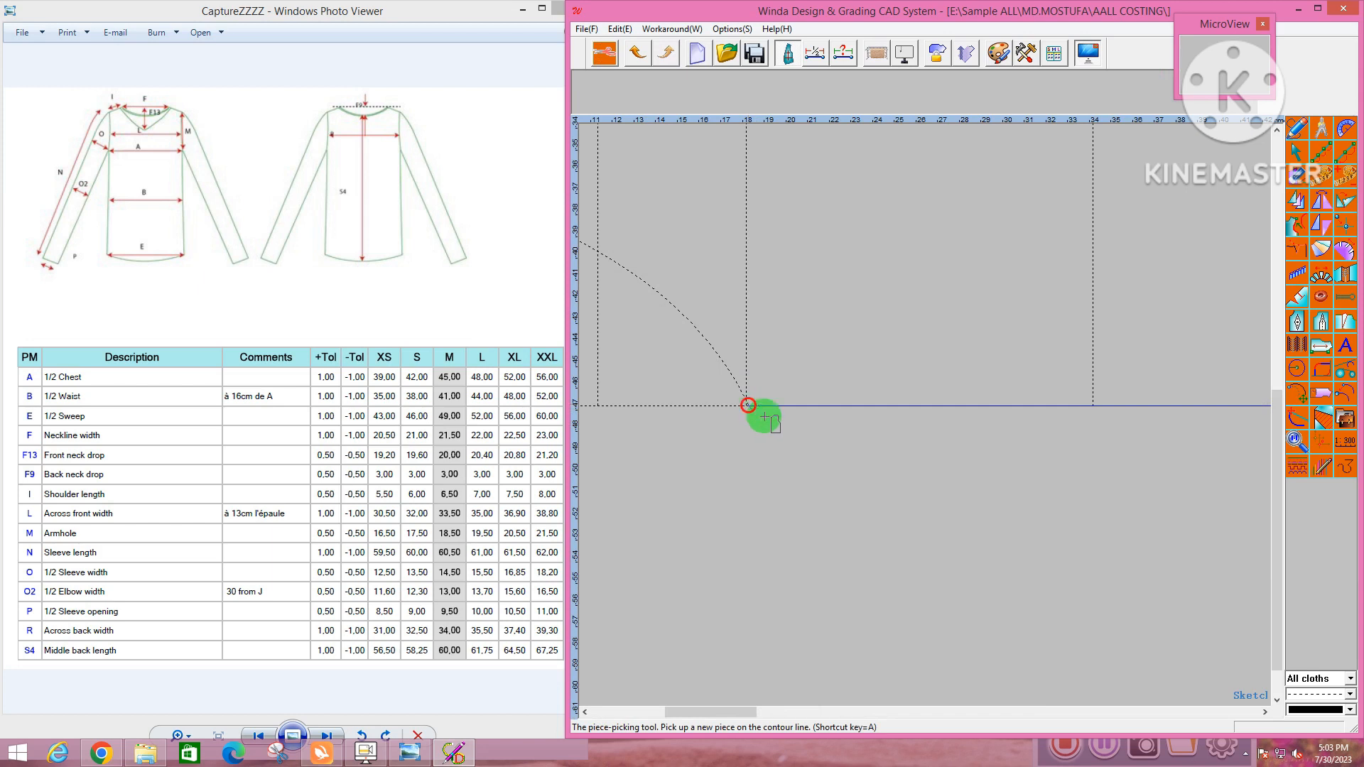
pyautogui.scroll(-7, 764, 417)
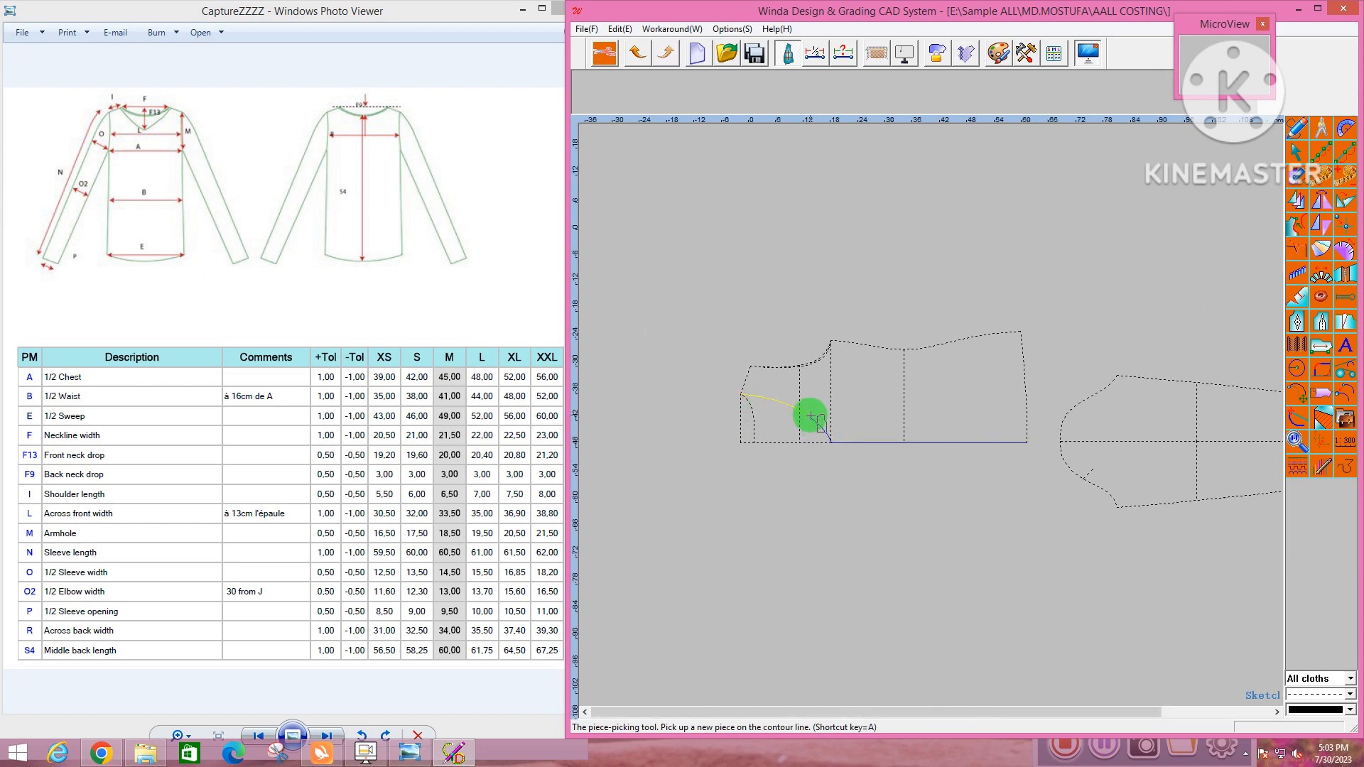
pyautogui.click(812, 417)
pyautogui.scroll(3, 738, 393)
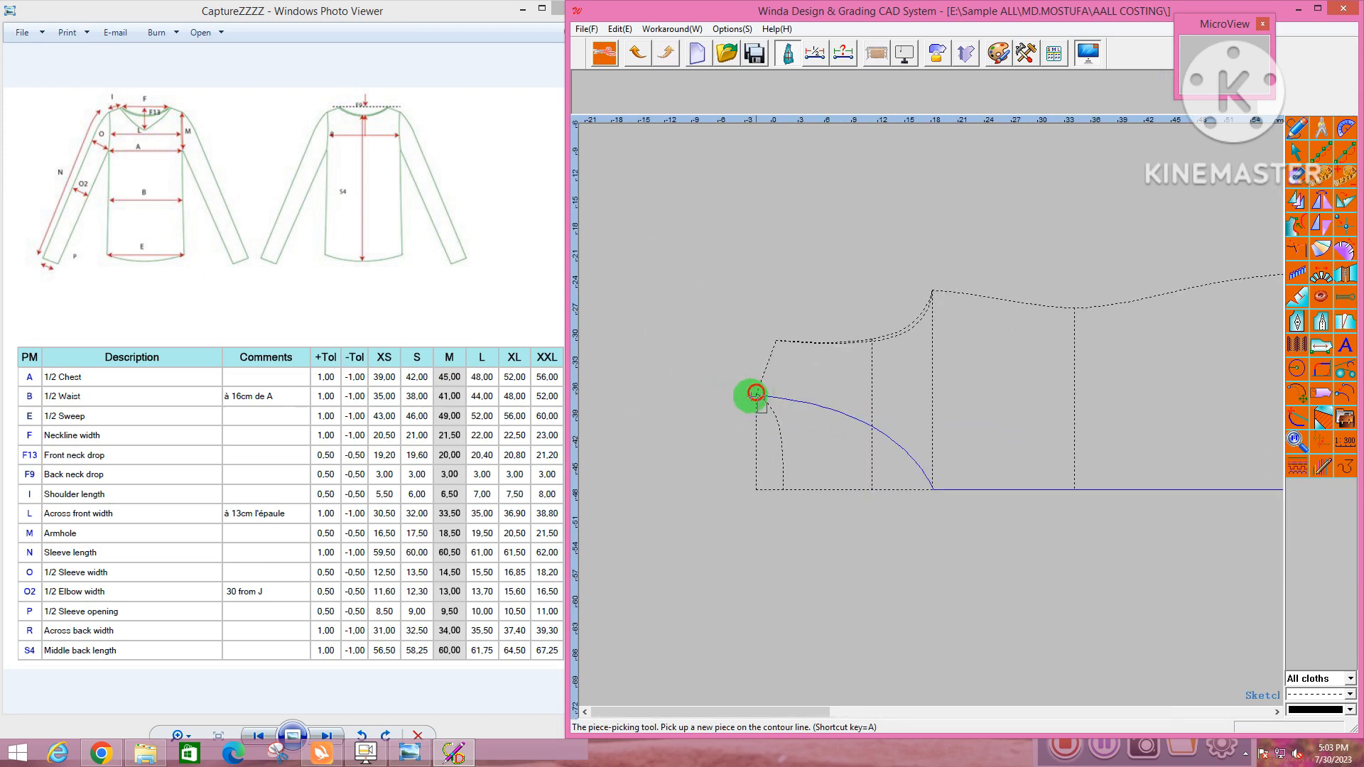
pyautogui.click(724, 366)
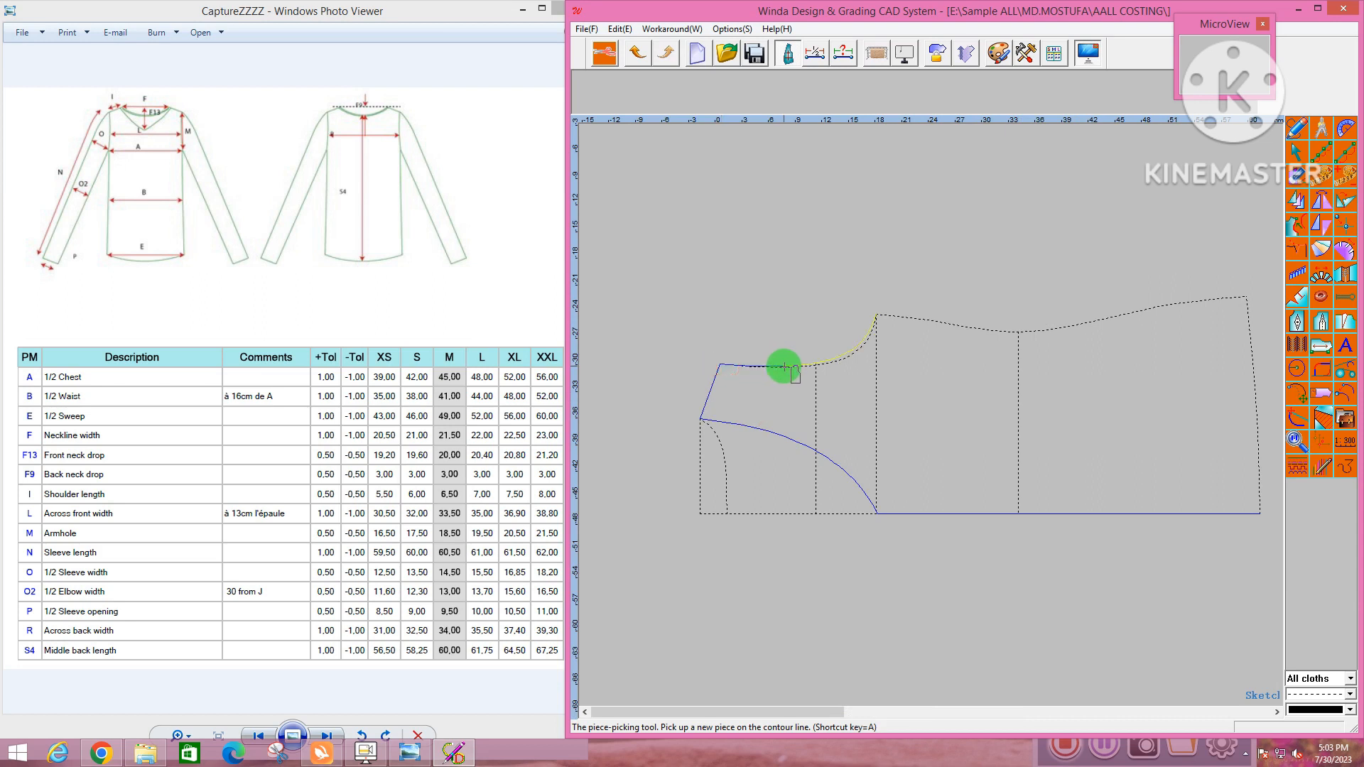
# Complete the front piece outline along the deeper armhole curve, the side seam and the hem
pyautogui.click(833, 358)
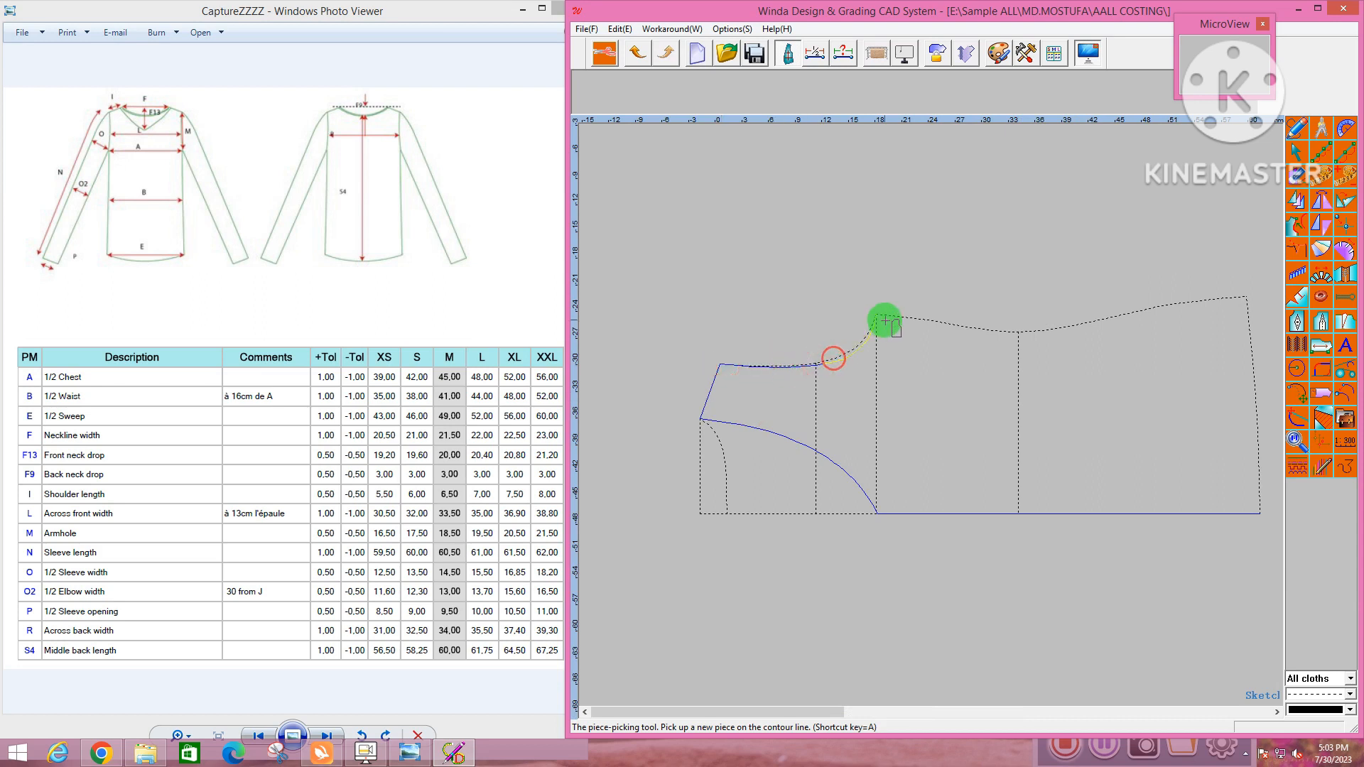
pyautogui.scroll(-3, 813, 345)
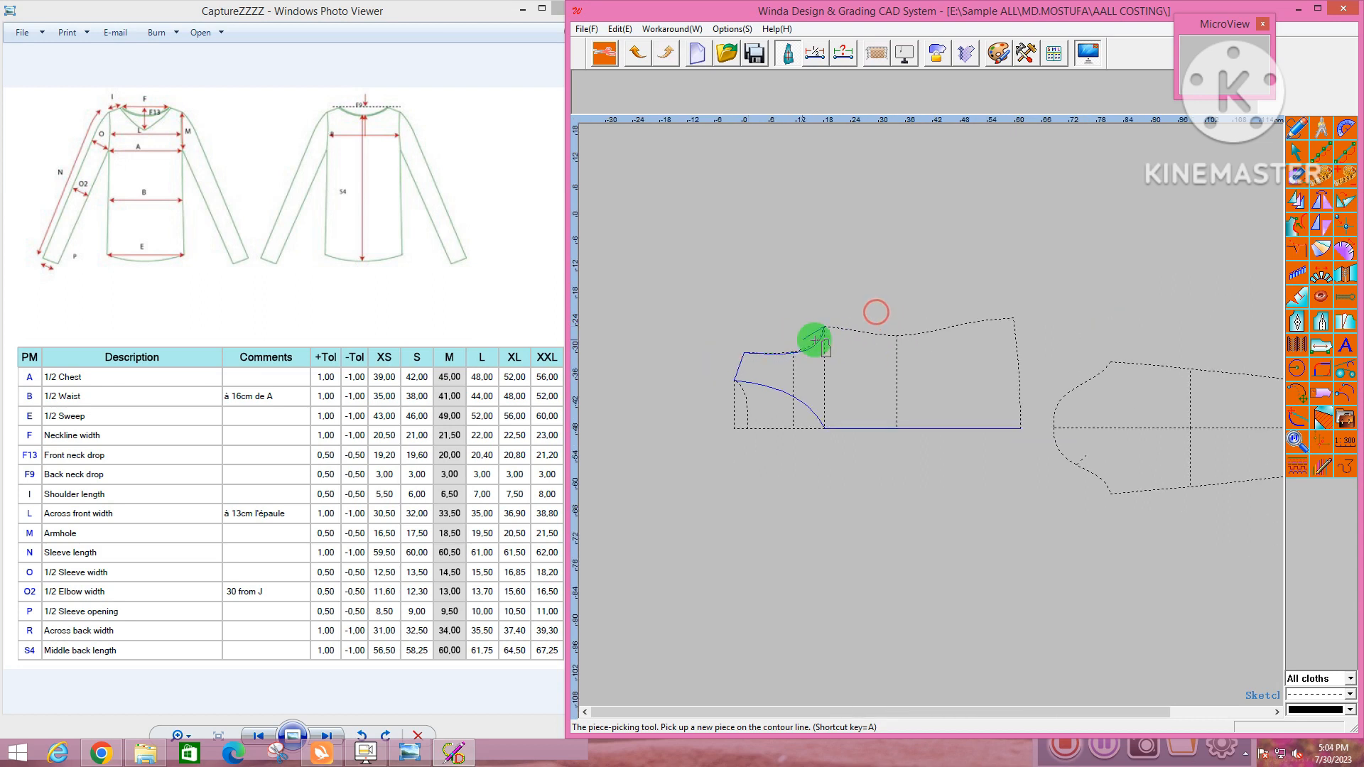
pyautogui.click(860, 329)
pyautogui.click(912, 335)
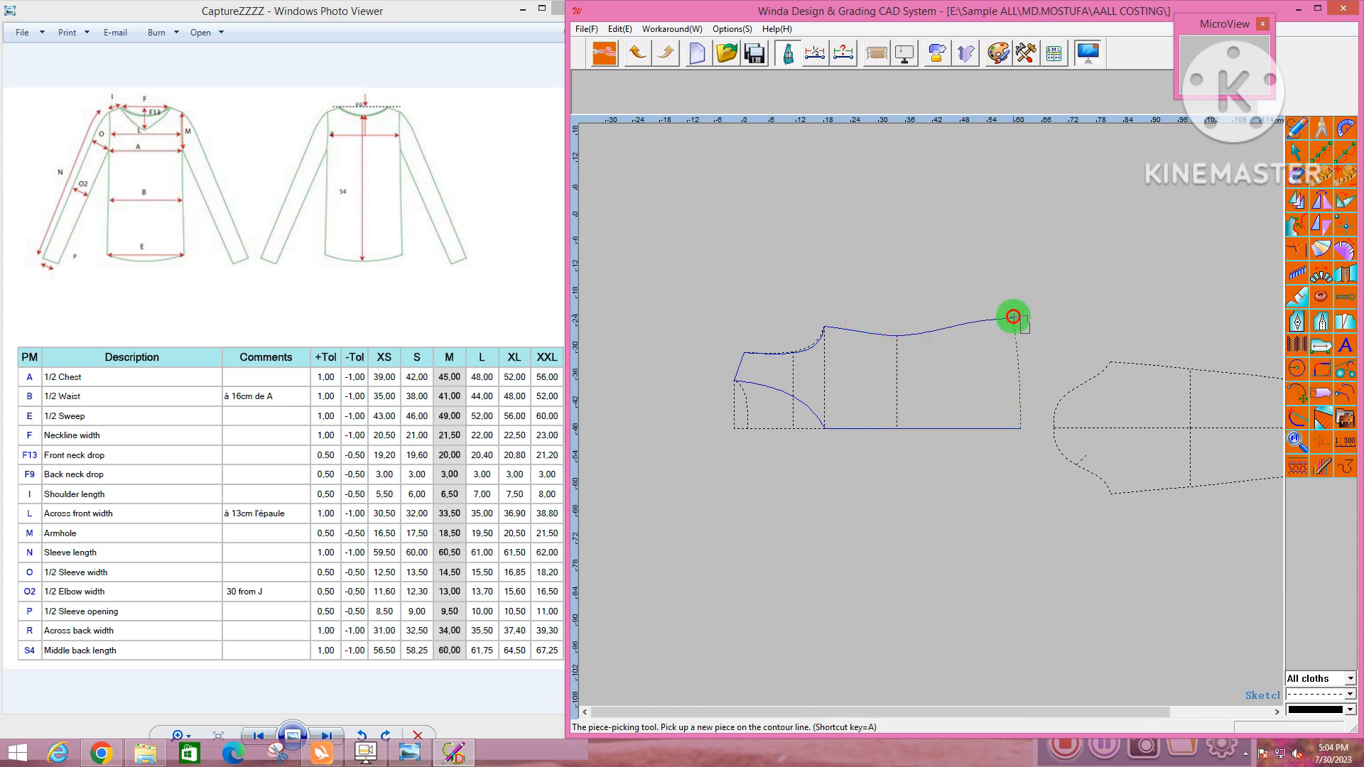
pyautogui.click(1019, 367)
pyautogui.click(1019, 428)
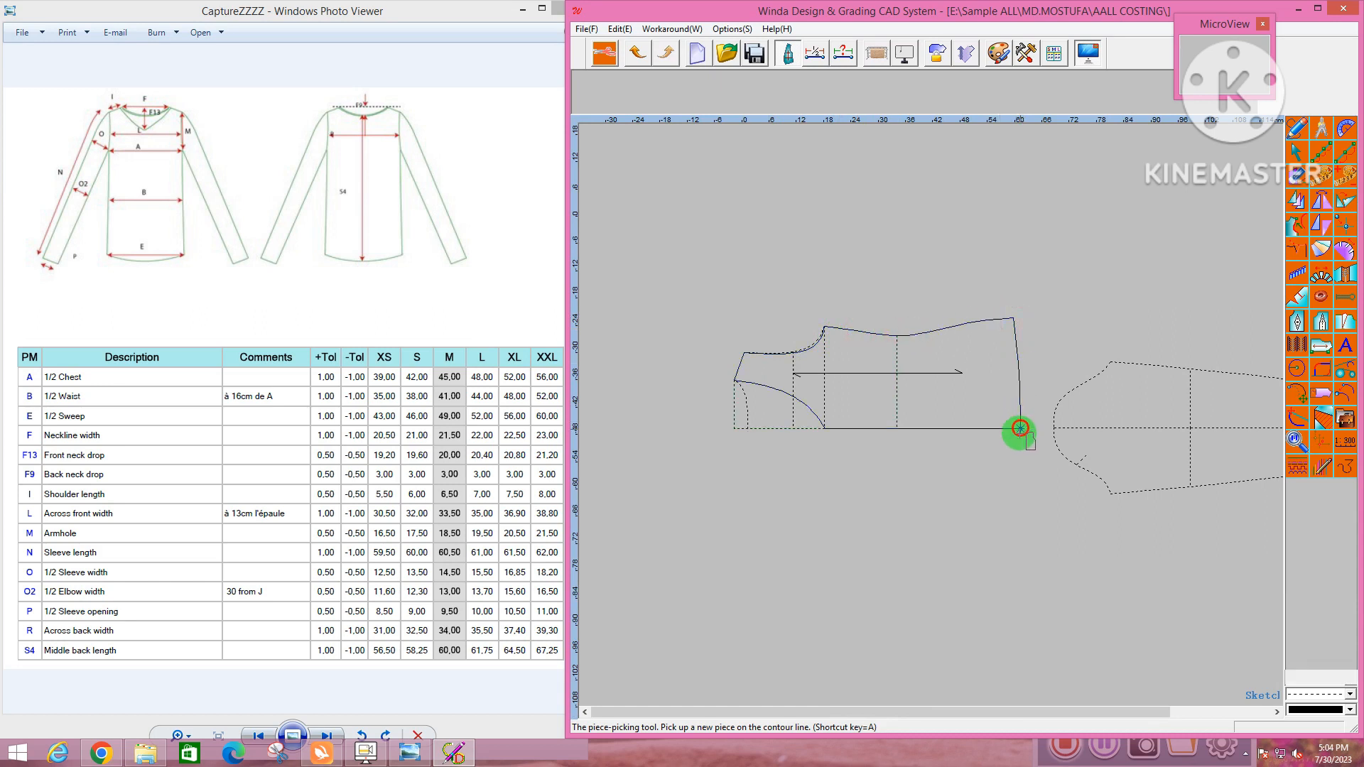
# Pick the back piece from the centre line, back neckline, shoulder, shallower armhole curve, side seam and hem
pyautogui.click(995, 446)
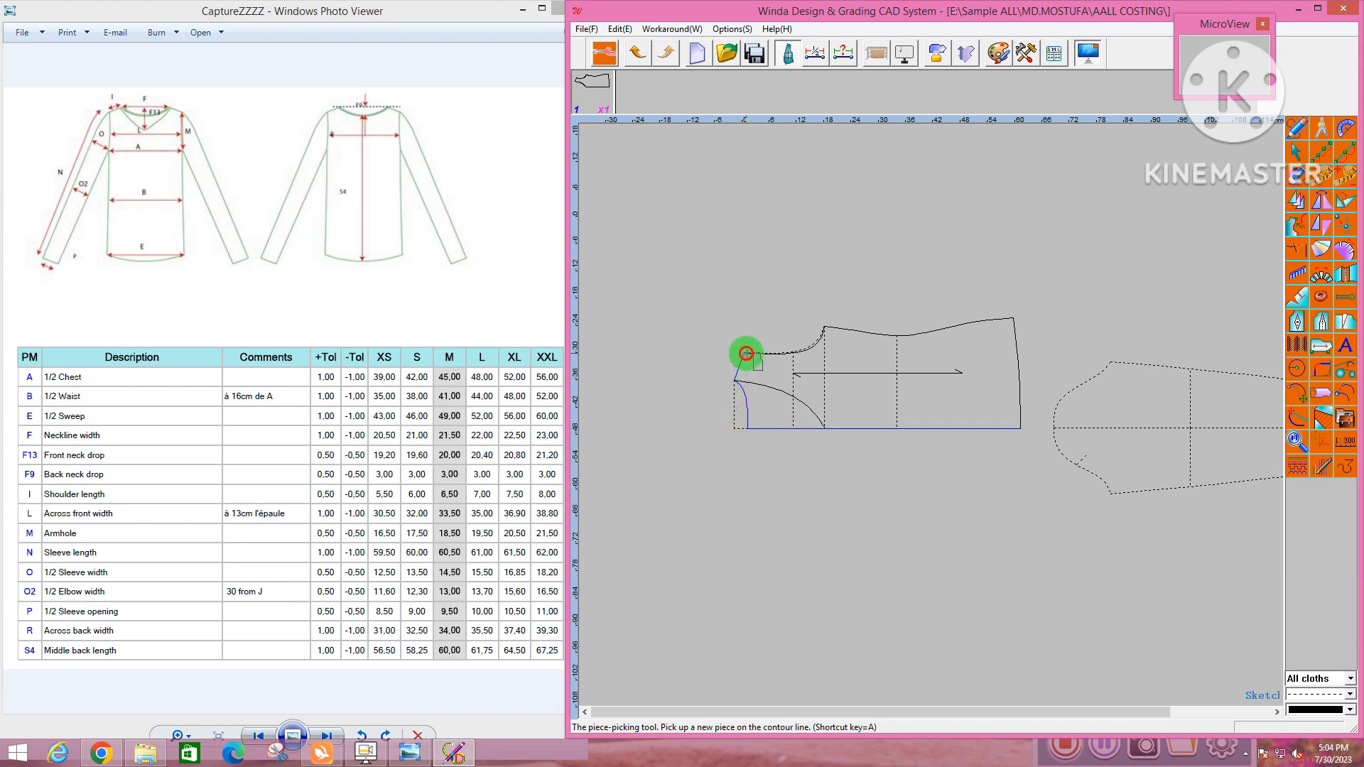
pyautogui.scroll(3, 770, 348)
pyautogui.click(782, 370)
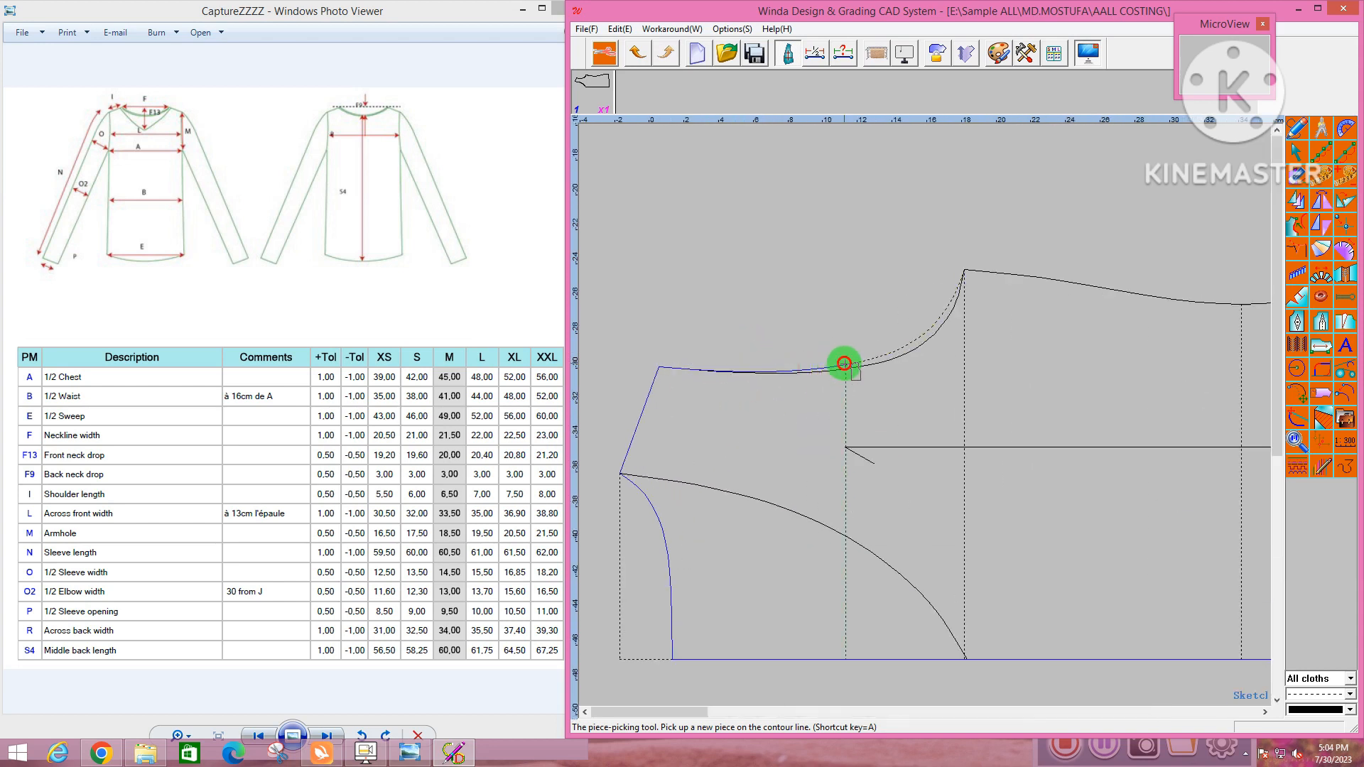
pyautogui.scroll(-2, 647, 409)
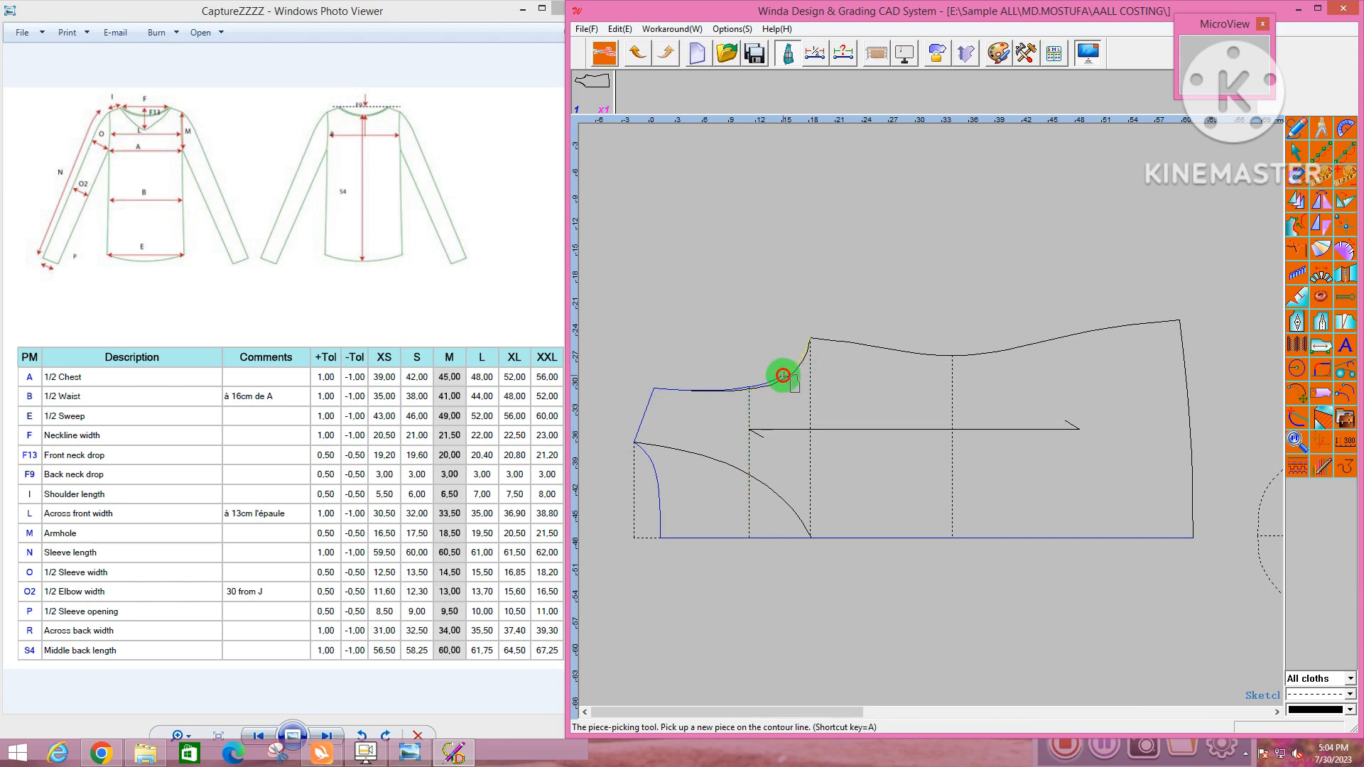
pyautogui.click(795, 358)
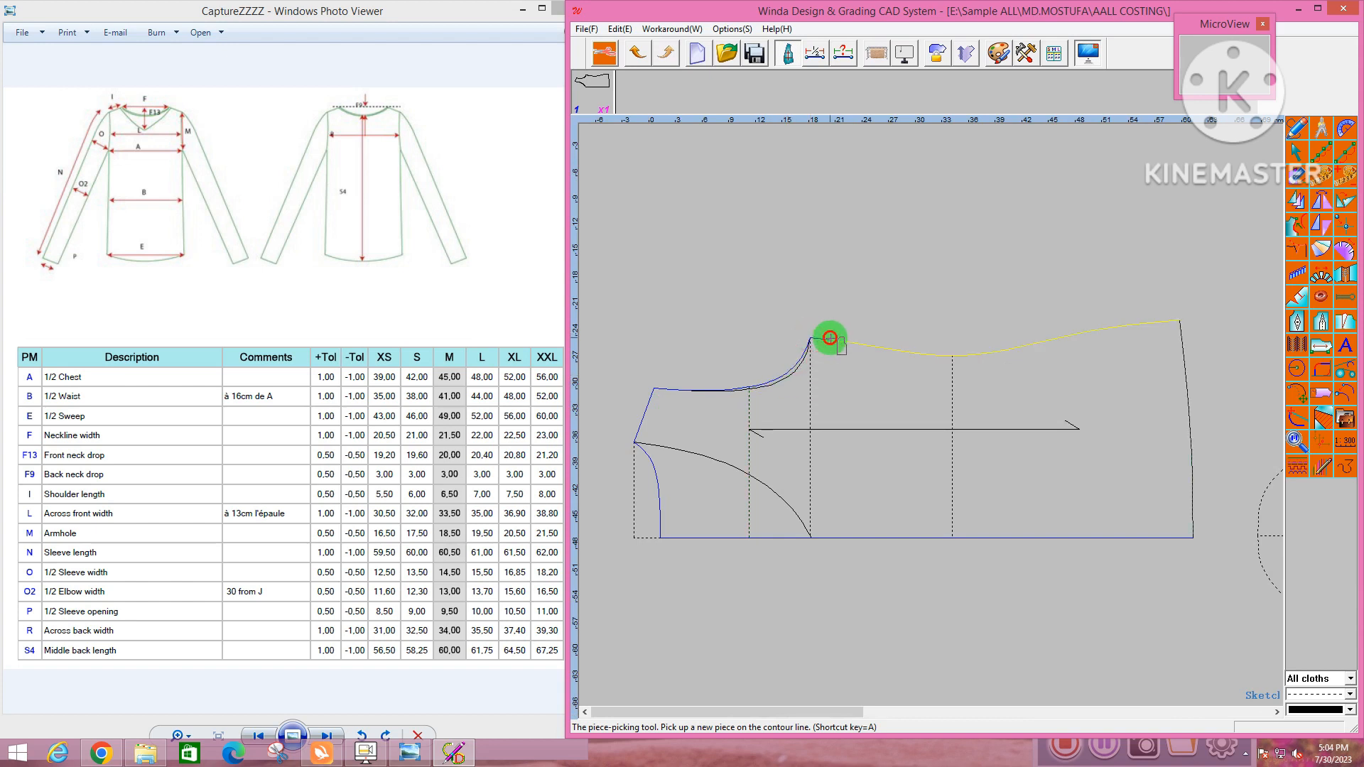
pyautogui.click(837, 343)
pyautogui.click(954, 355)
pyautogui.click(1050, 344)
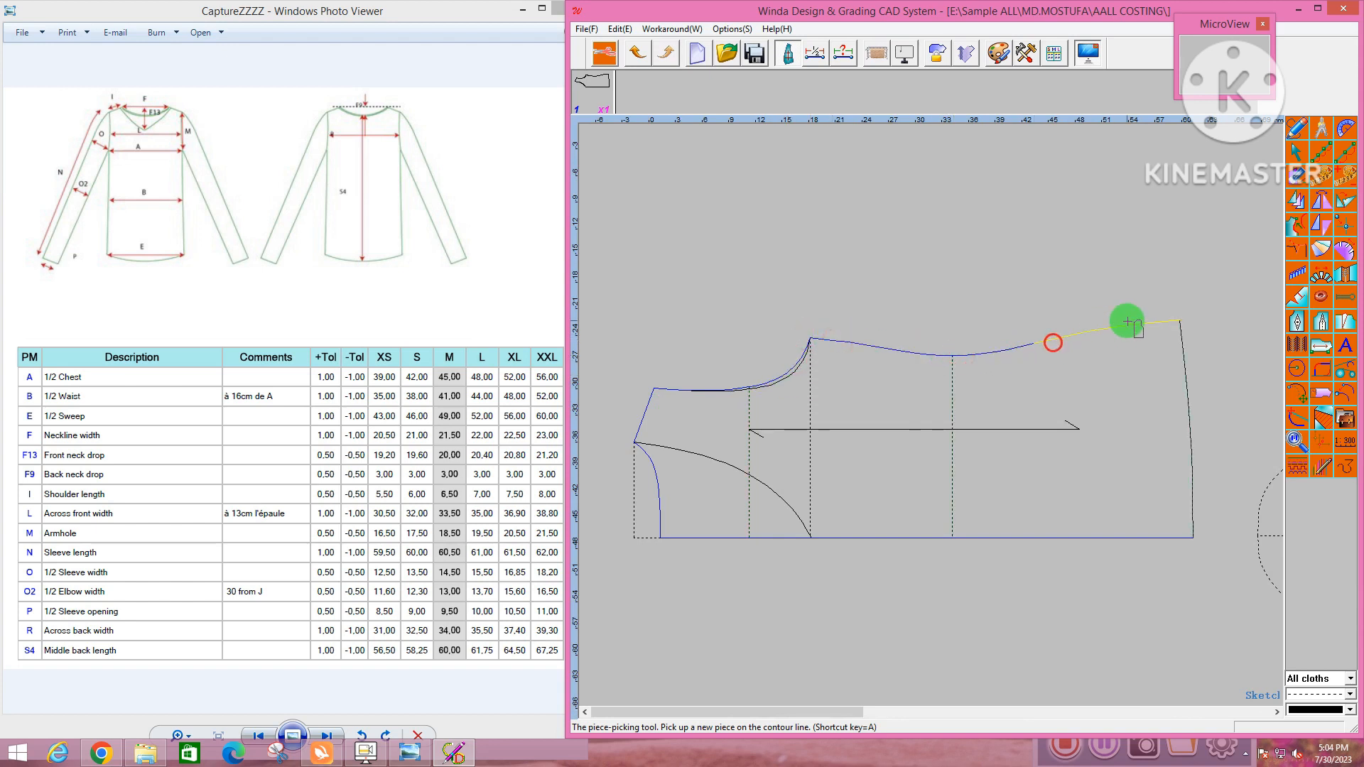
pyautogui.click(1178, 321)
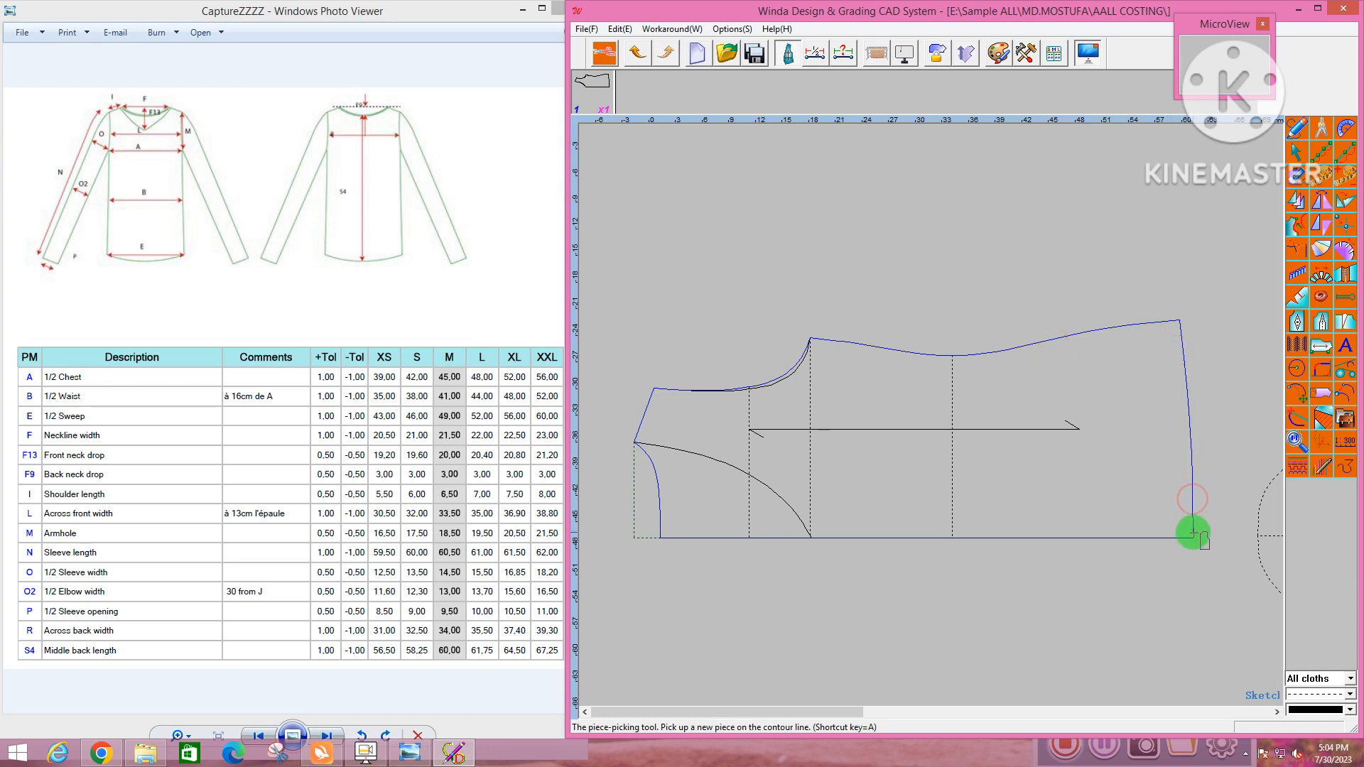
# Pick the full sleeve piece along both underarm seams, the cap curves and the sleeve opening
pyautogui.scroll(-1, 722, 363)
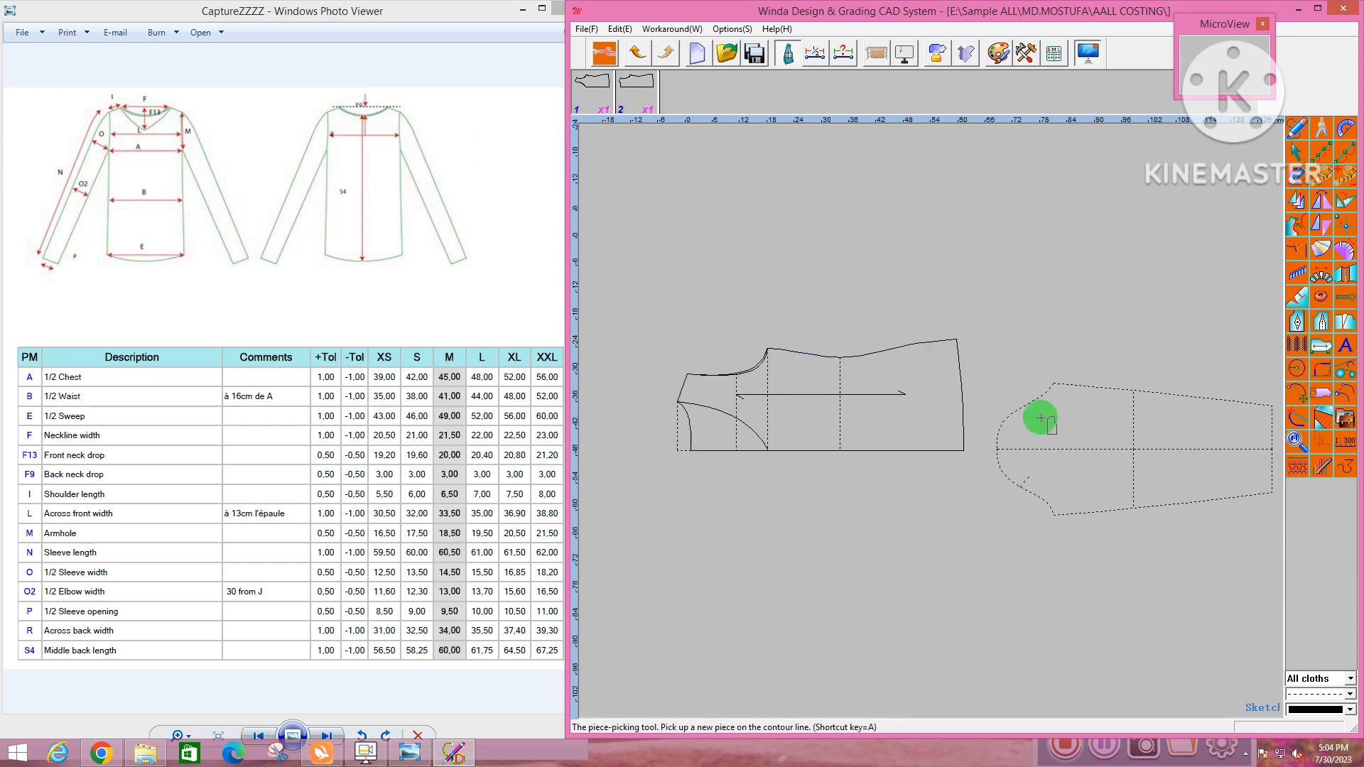
pyautogui.scroll(-1, 857, 342)
pyautogui.scroll(1, 1070, 405)
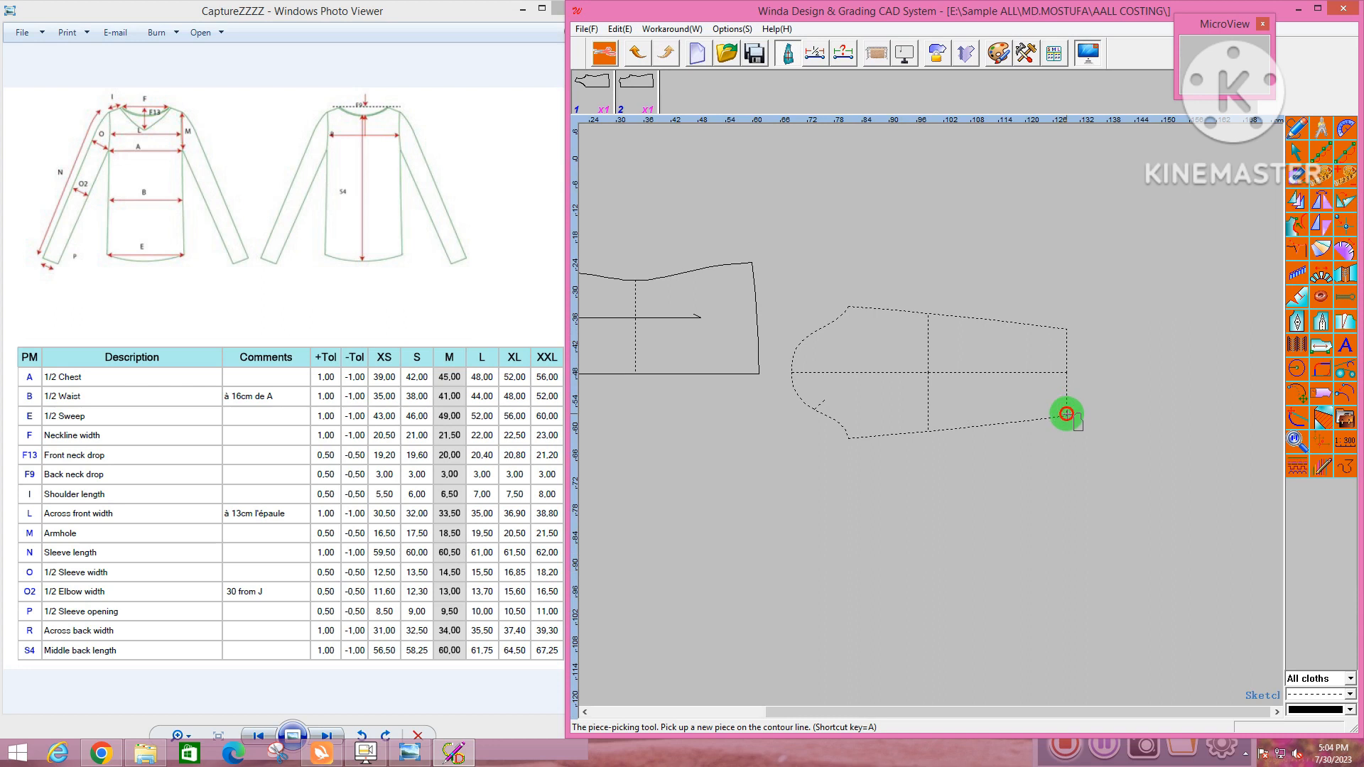
pyautogui.click(1066, 413)
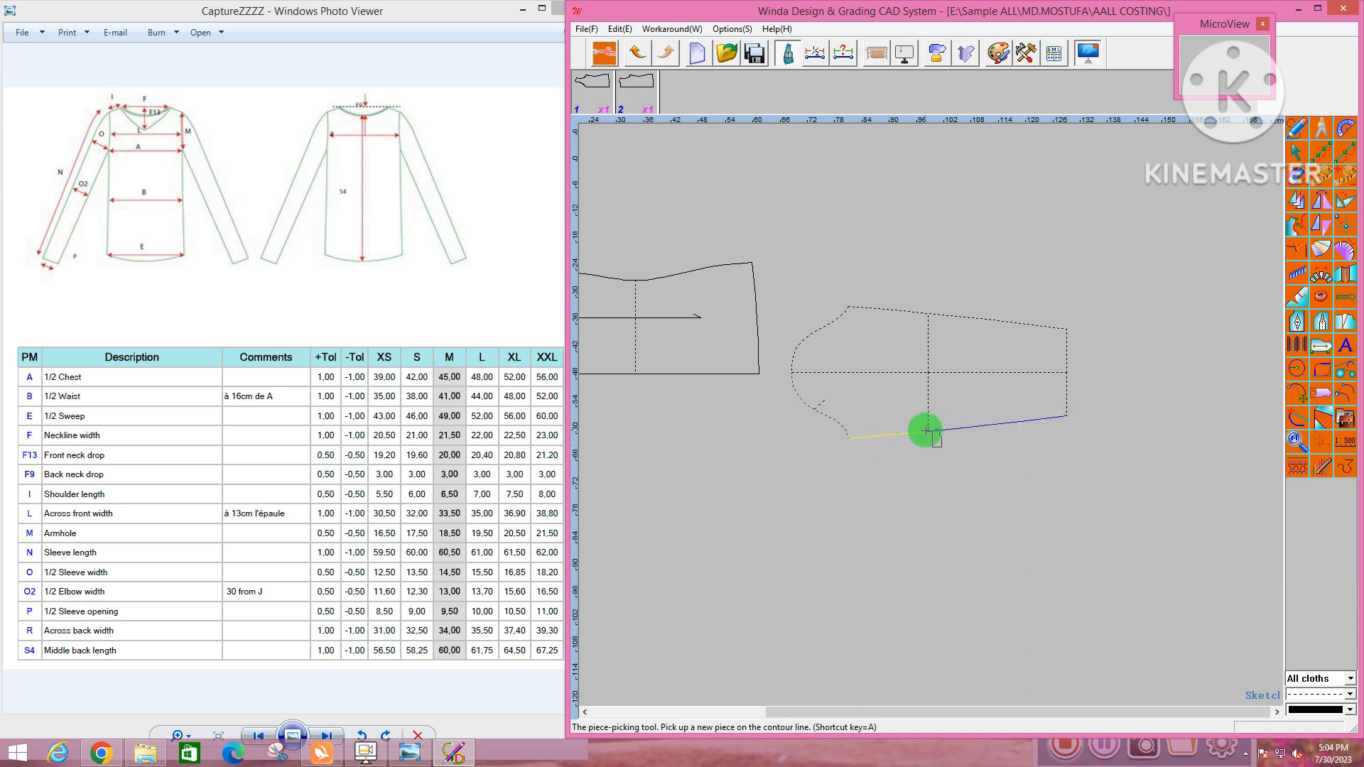
pyautogui.click(888, 441)
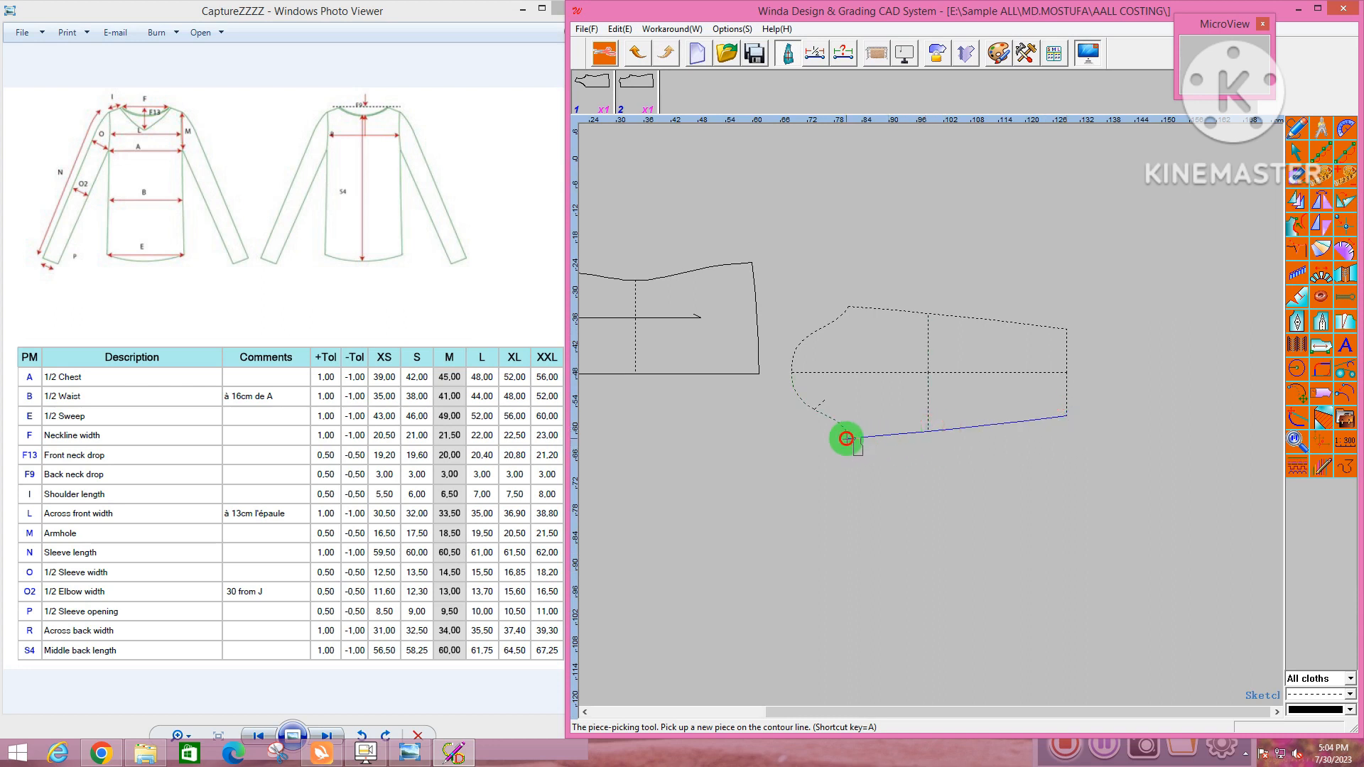
pyautogui.click(803, 395)
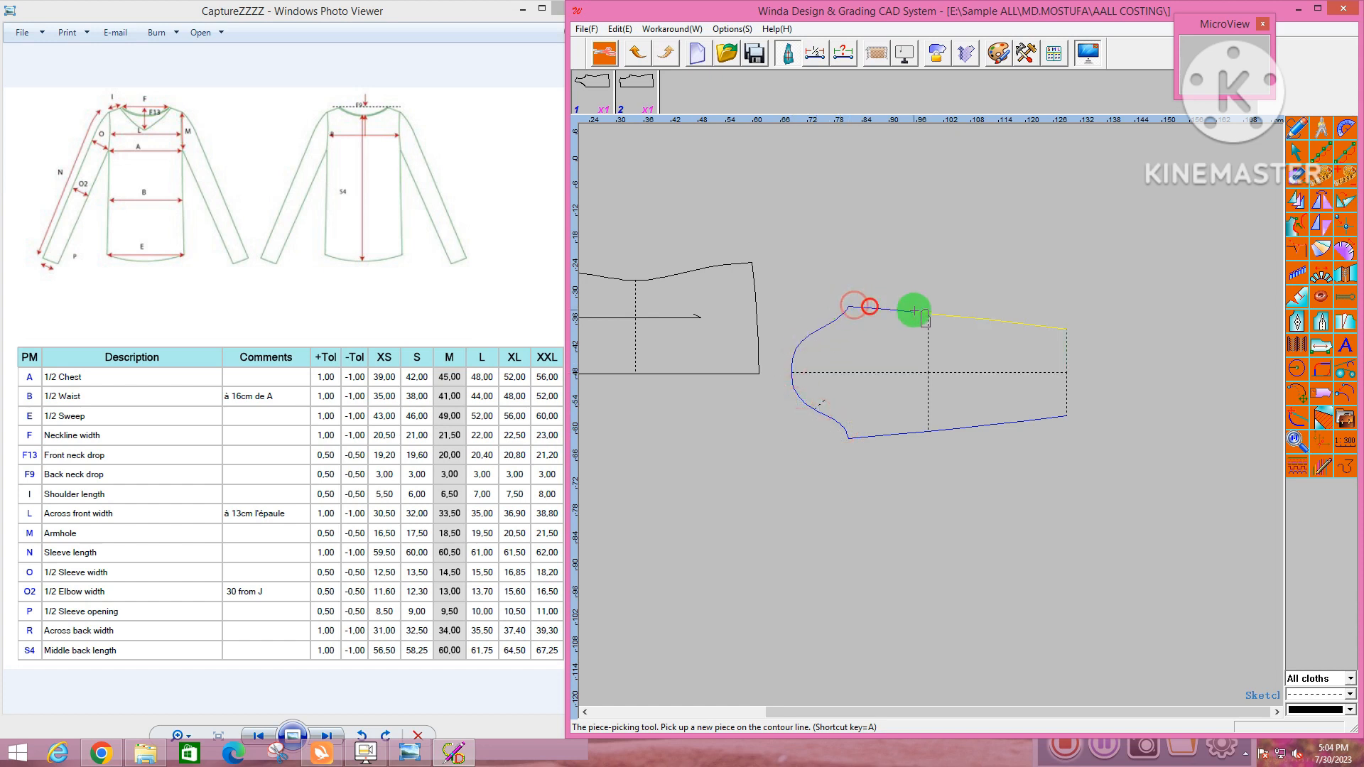
pyautogui.click(950, 314)
pyautogui.click(1069, 342)
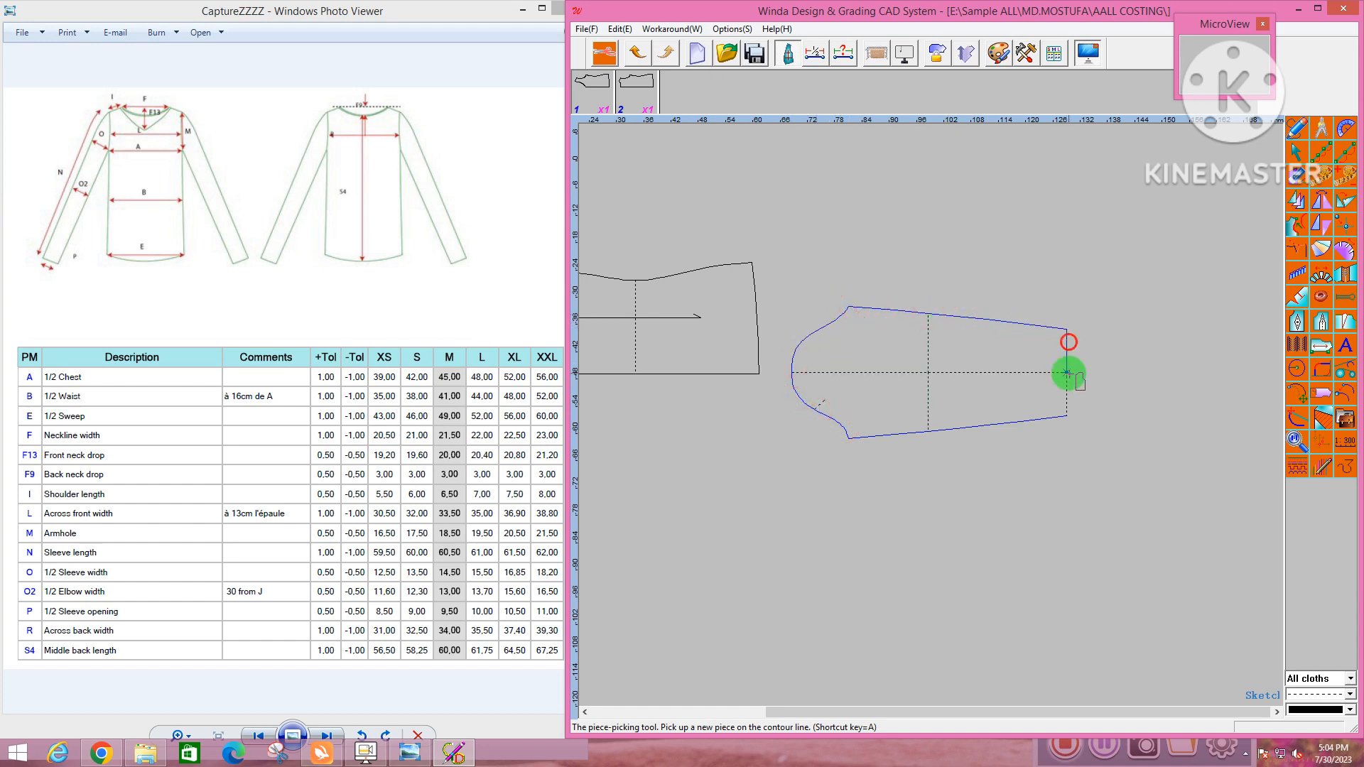
pyautogui.click(1067, 372)
pyautogui.click(1066, 417)
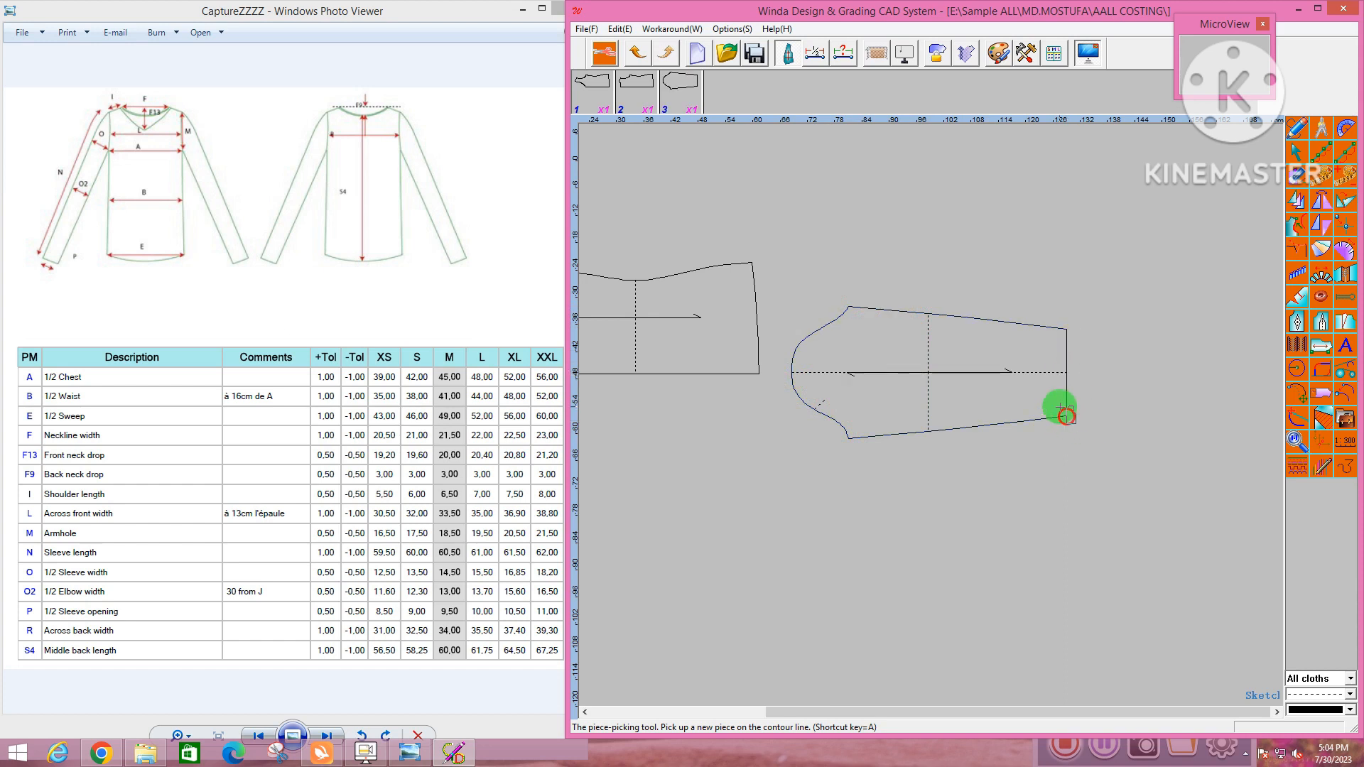
# Name the first piece FRONT and the second piece BACK in the piece information
pyautogui.doubleClick(600, 91)
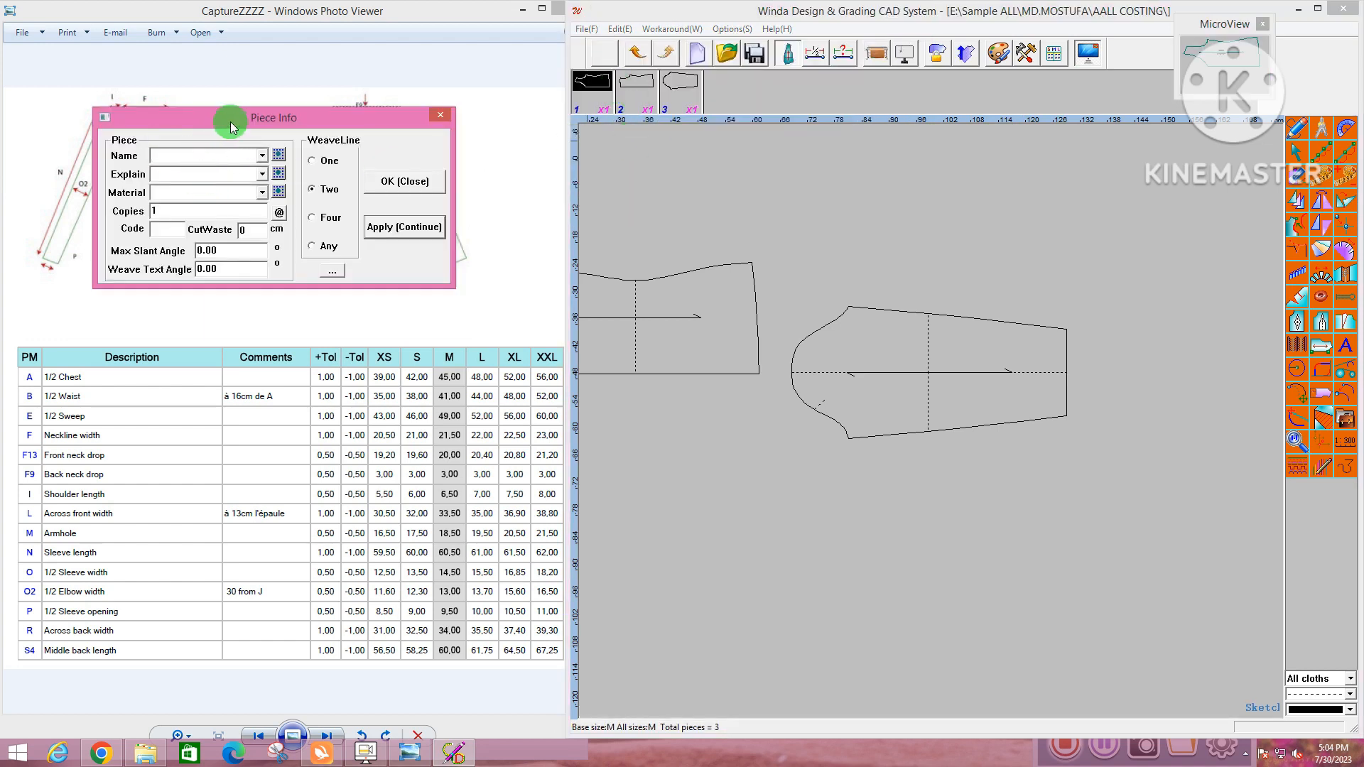
pyautogui.moveTo(231, 127); pyautogui.dragTo(486, 100)
pyautogui.click(433, 127)
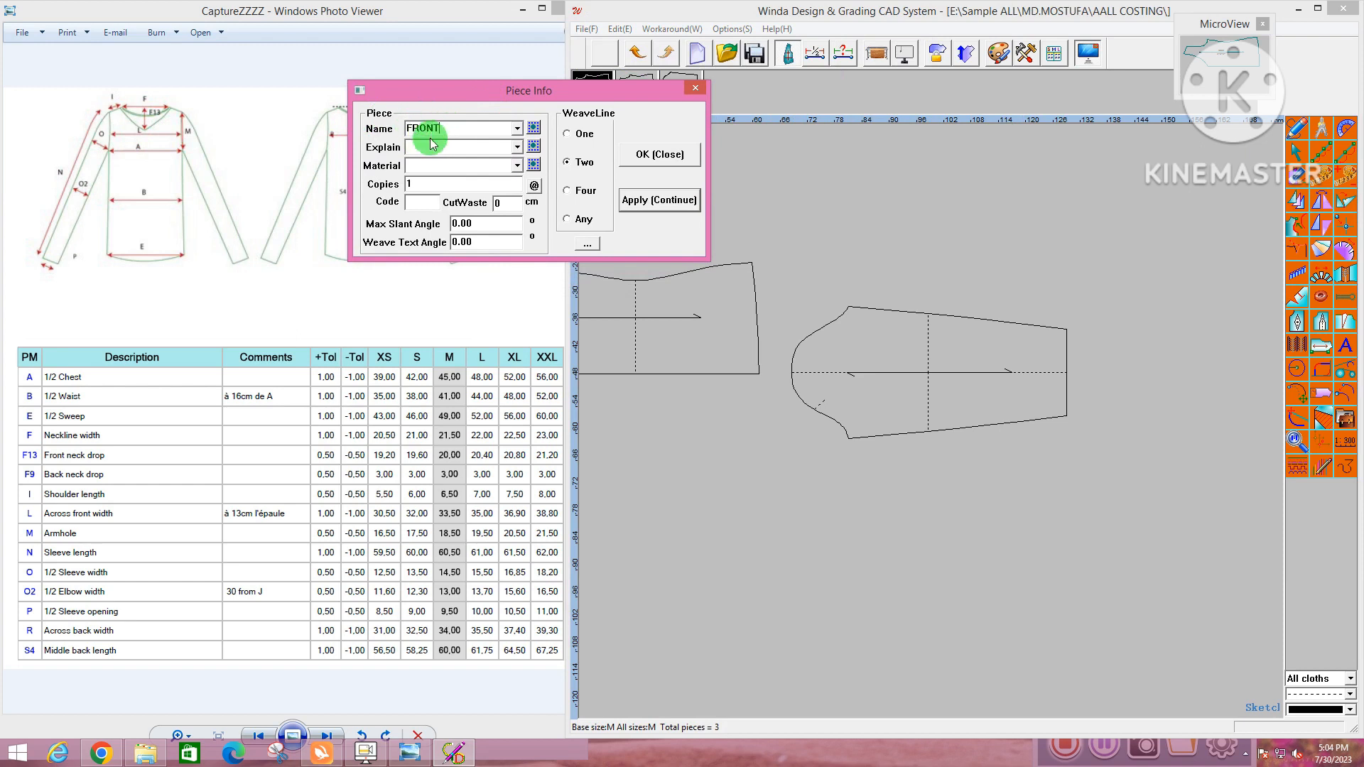
pyautogui.press('Return')
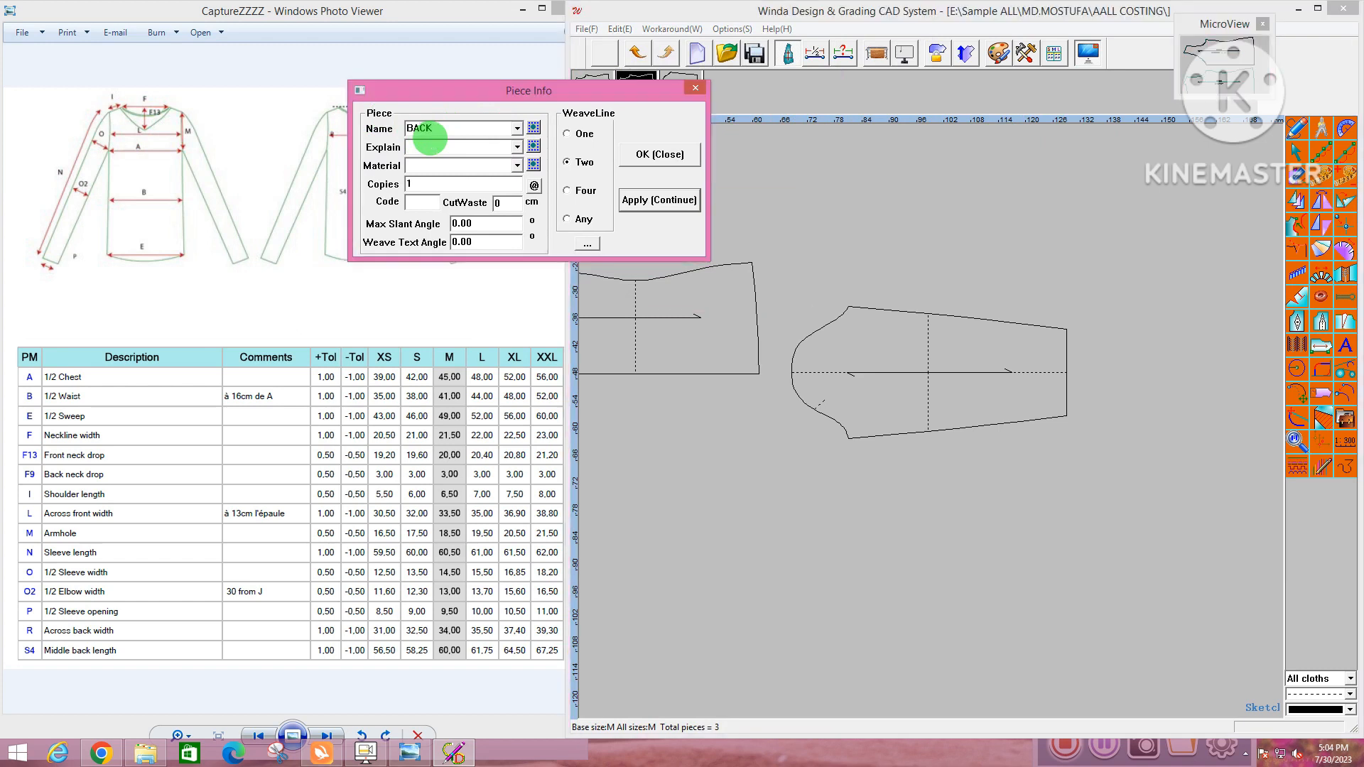
pyautogui.press('Return')
# Name the third piece SLEEVE with 2 copies and bring all three pieces into the piece and grading workspace
pyautogui.write('SLEEVE')
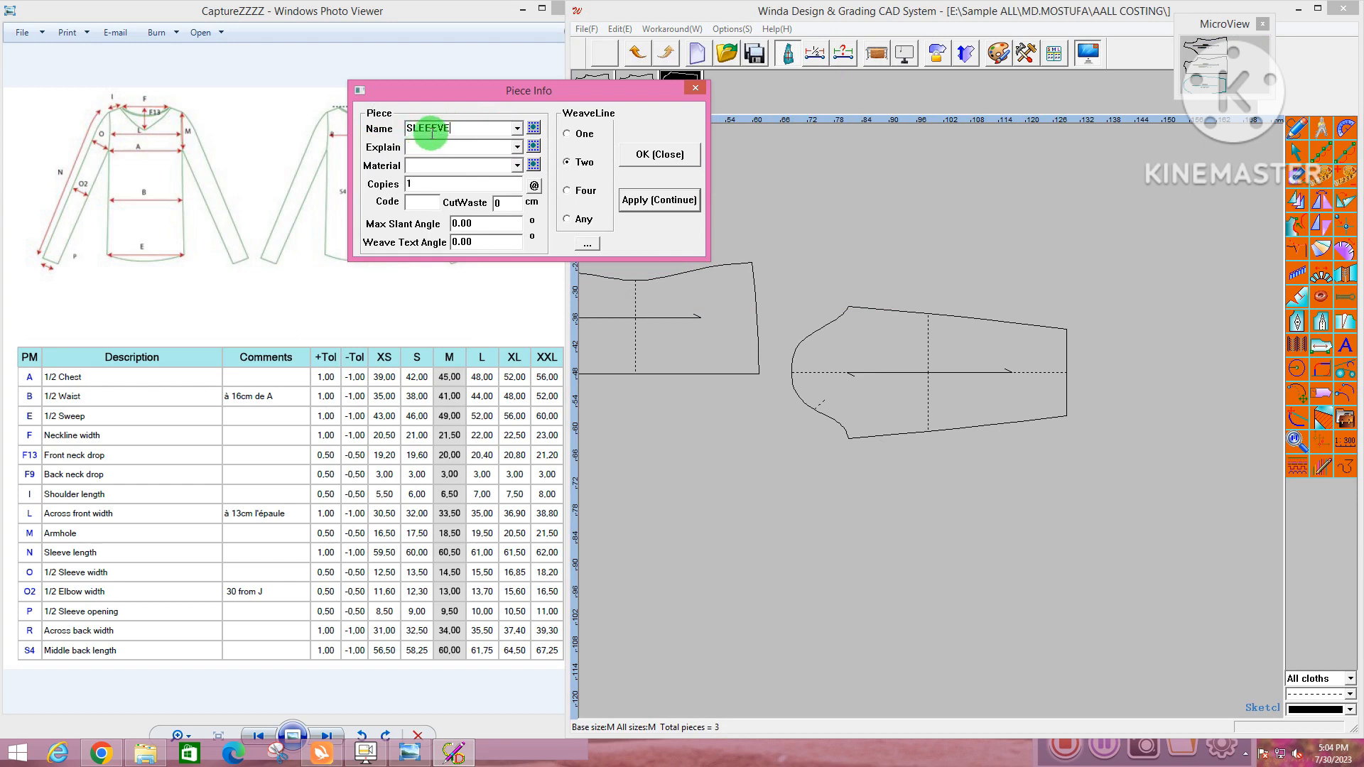
pyautogui.click(386, 193)
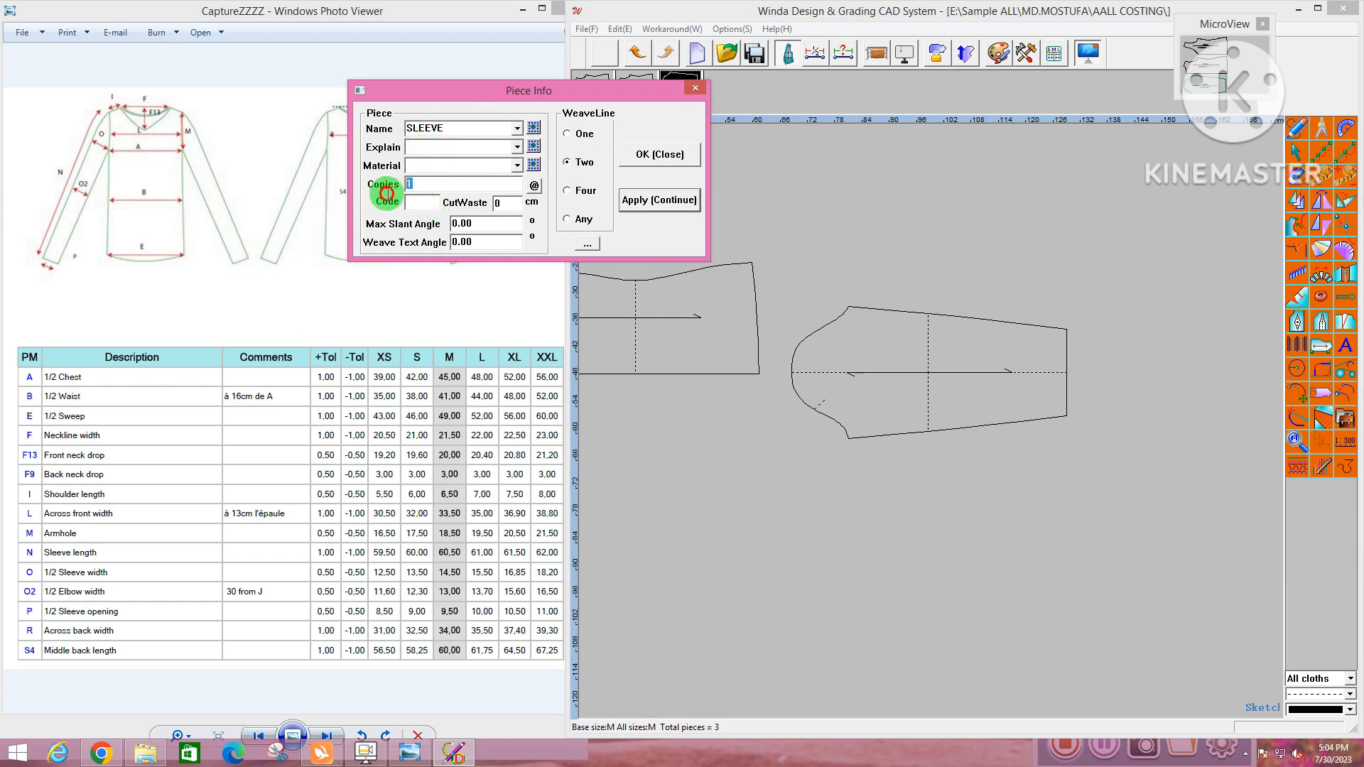
pyautogui.click(660, 152)
pyautogui.click(1218, 73)
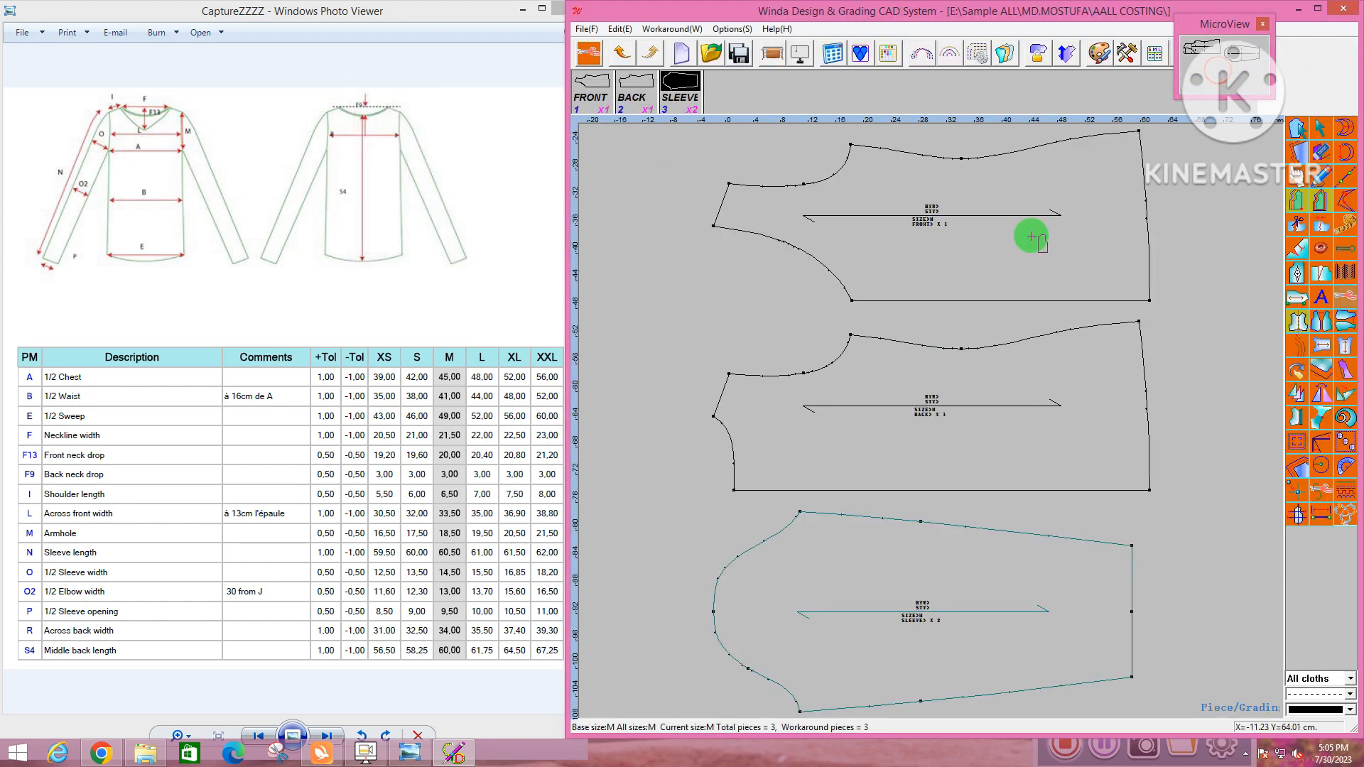
# Add a seam allowance around the entire outline of the front, back and sleeve pieces
pyautogui.scroll(-3, 877, 327)
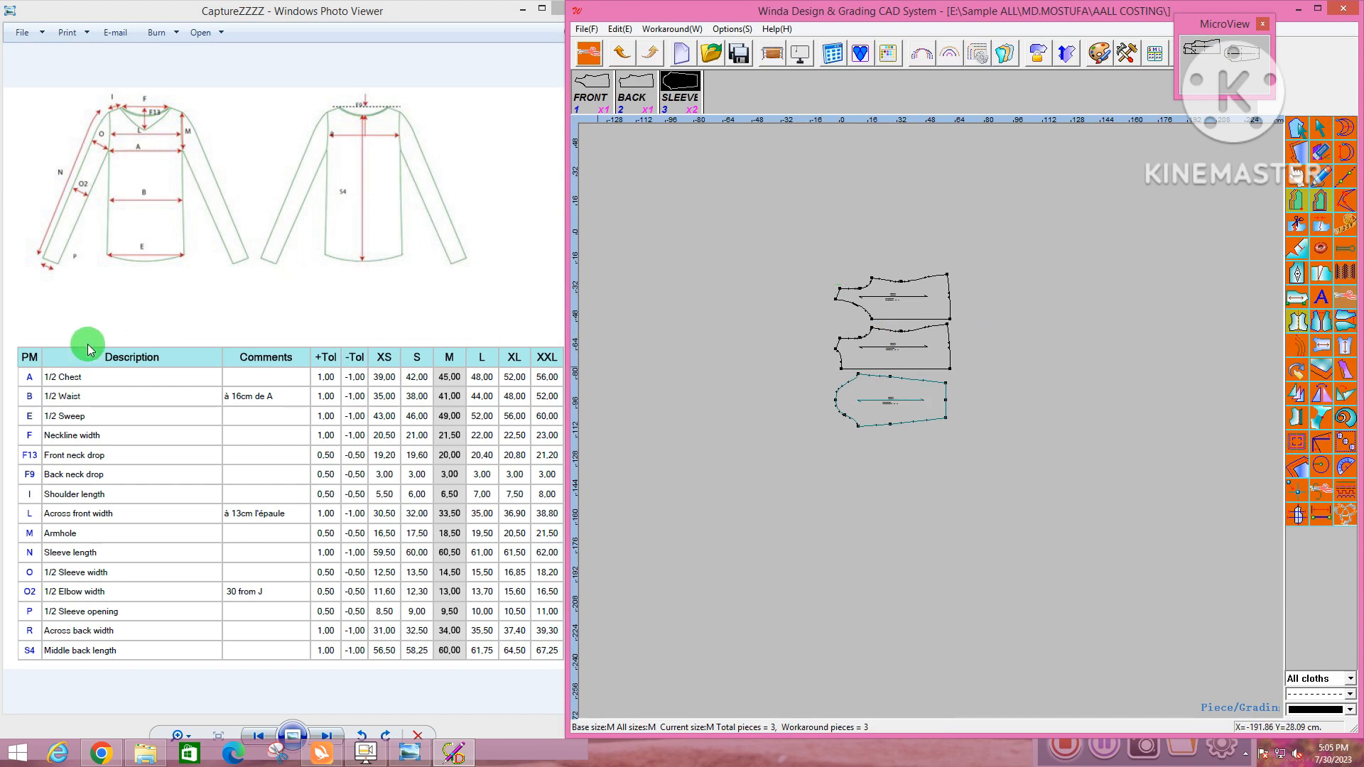
pyautogui.scroll(3, 898, 332)
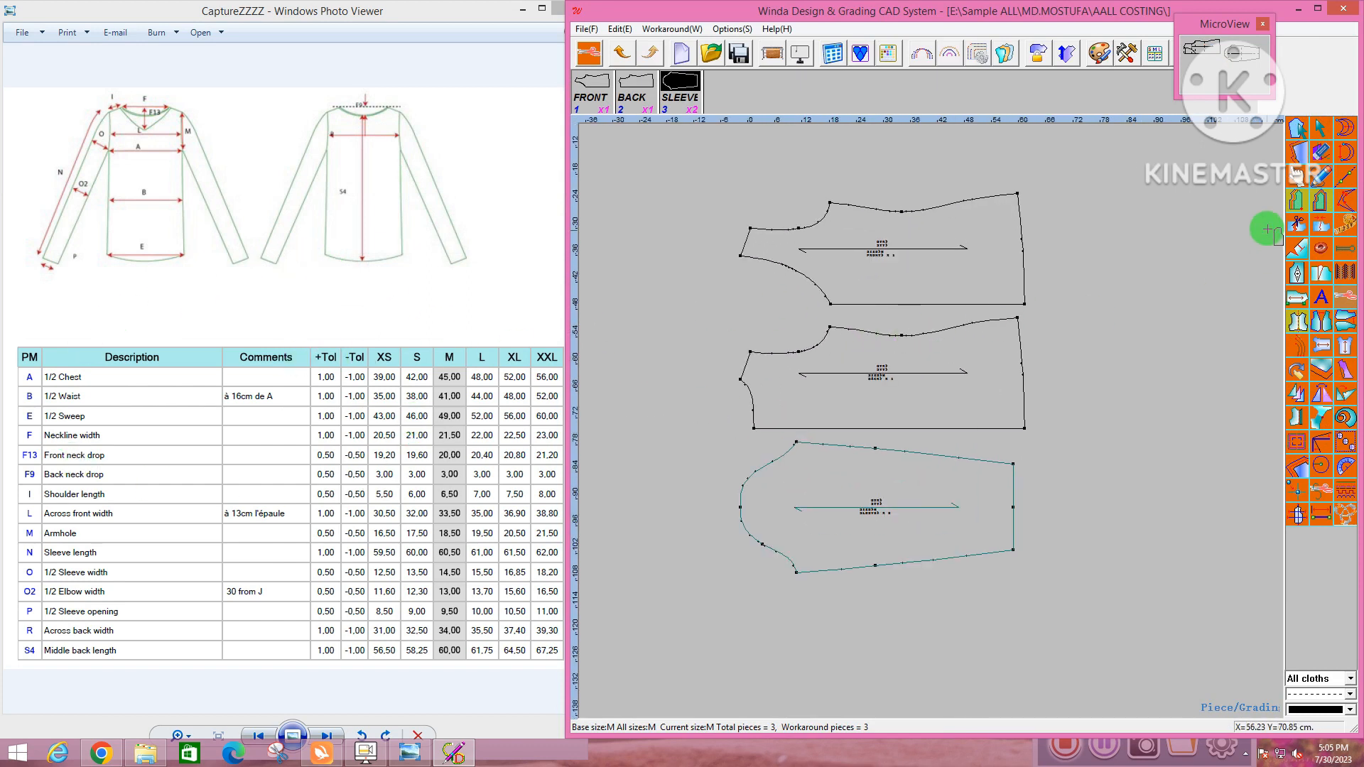
pyautogui.click(1298, 155)
pyautogui.scroll(-2, 948, 284)
pyautogui.moveTo(1062, 165); pyautogui.dragTo(789, 523)
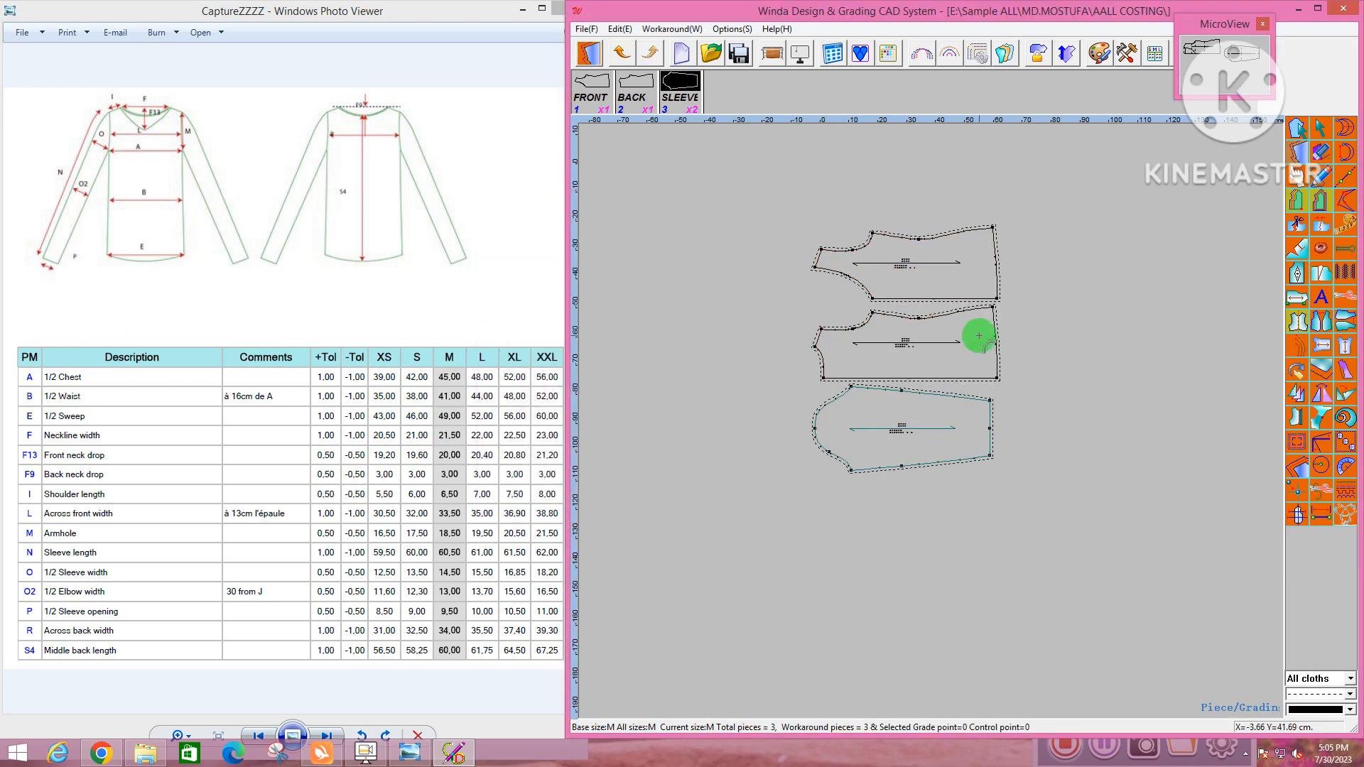
# Set the seam allowance along the sleeve opening to 2 cm
pyautogui.scroll(2, 970, 366)
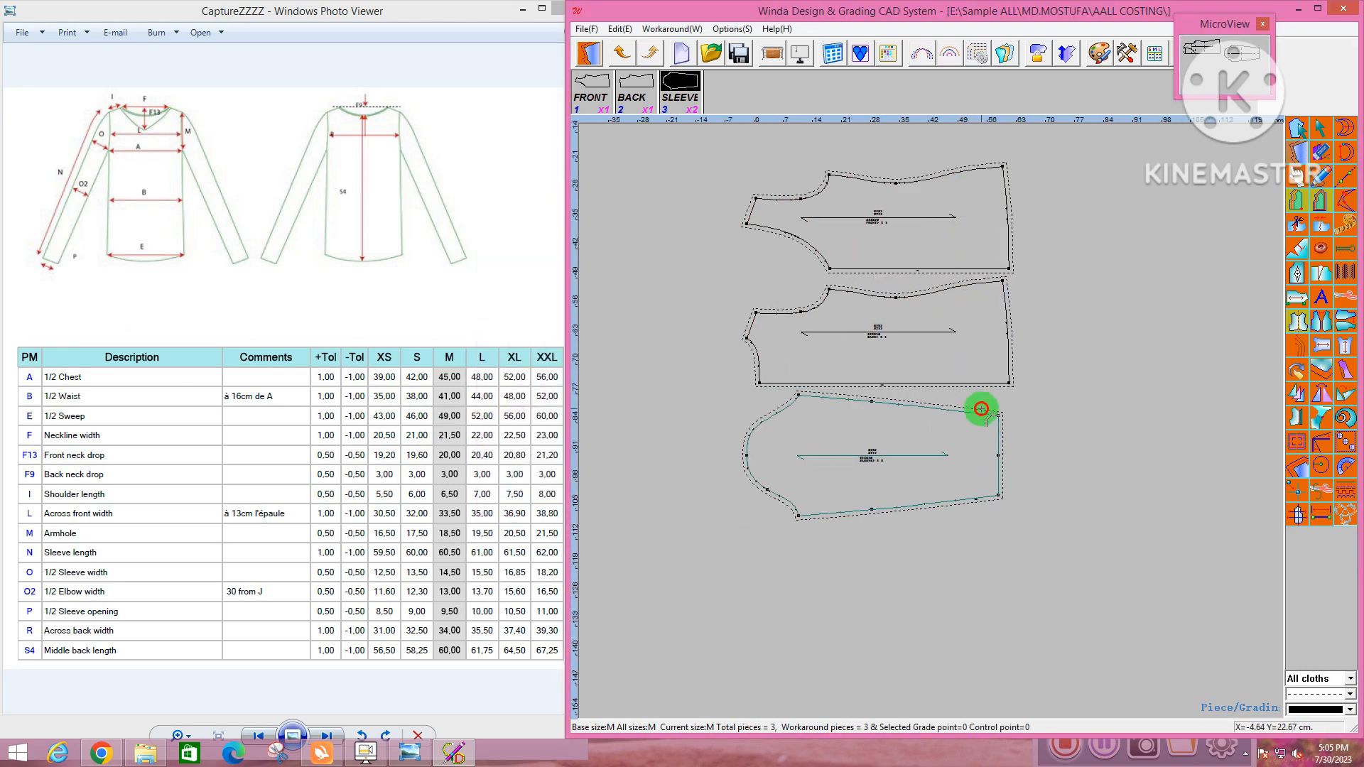
pyautogui.moveTo(981, 409); pyautogui.dragTo(1014, 512)
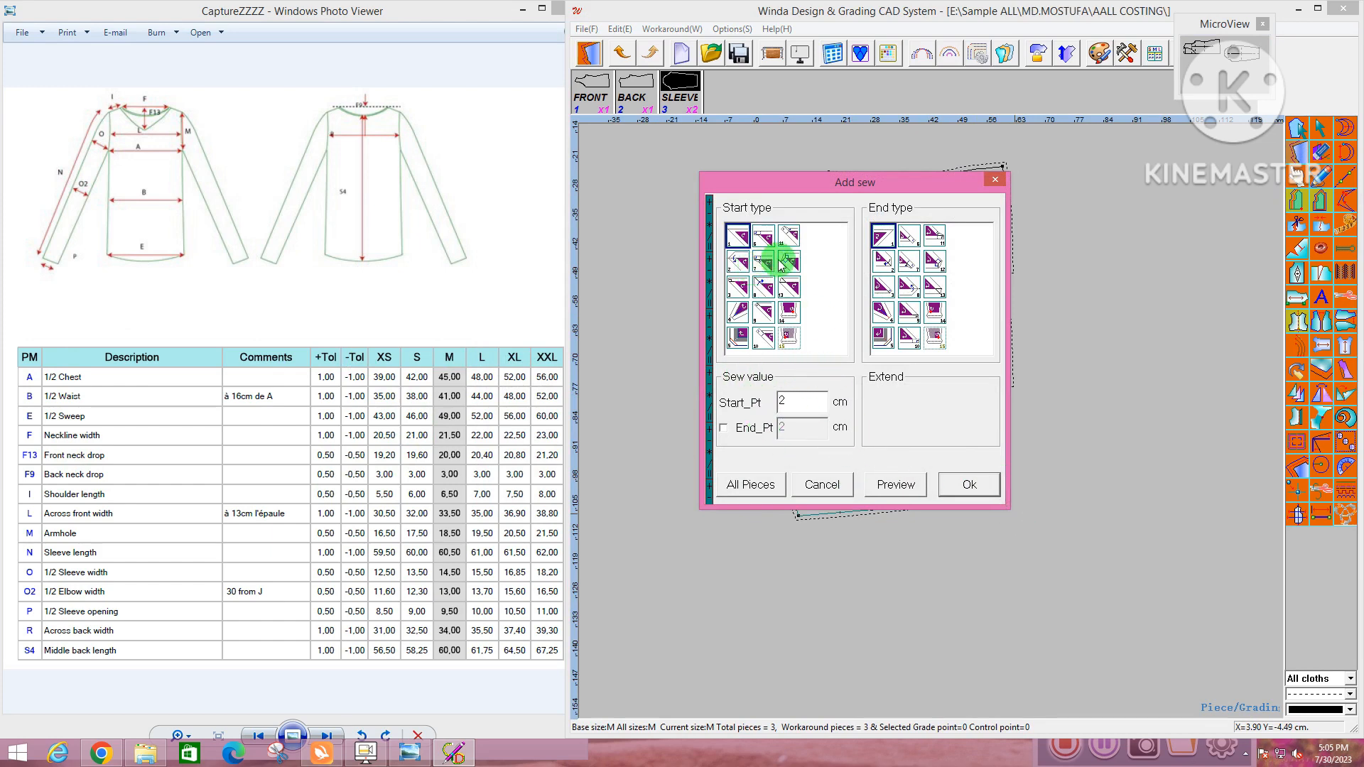
pyautogui.click(963, 481)
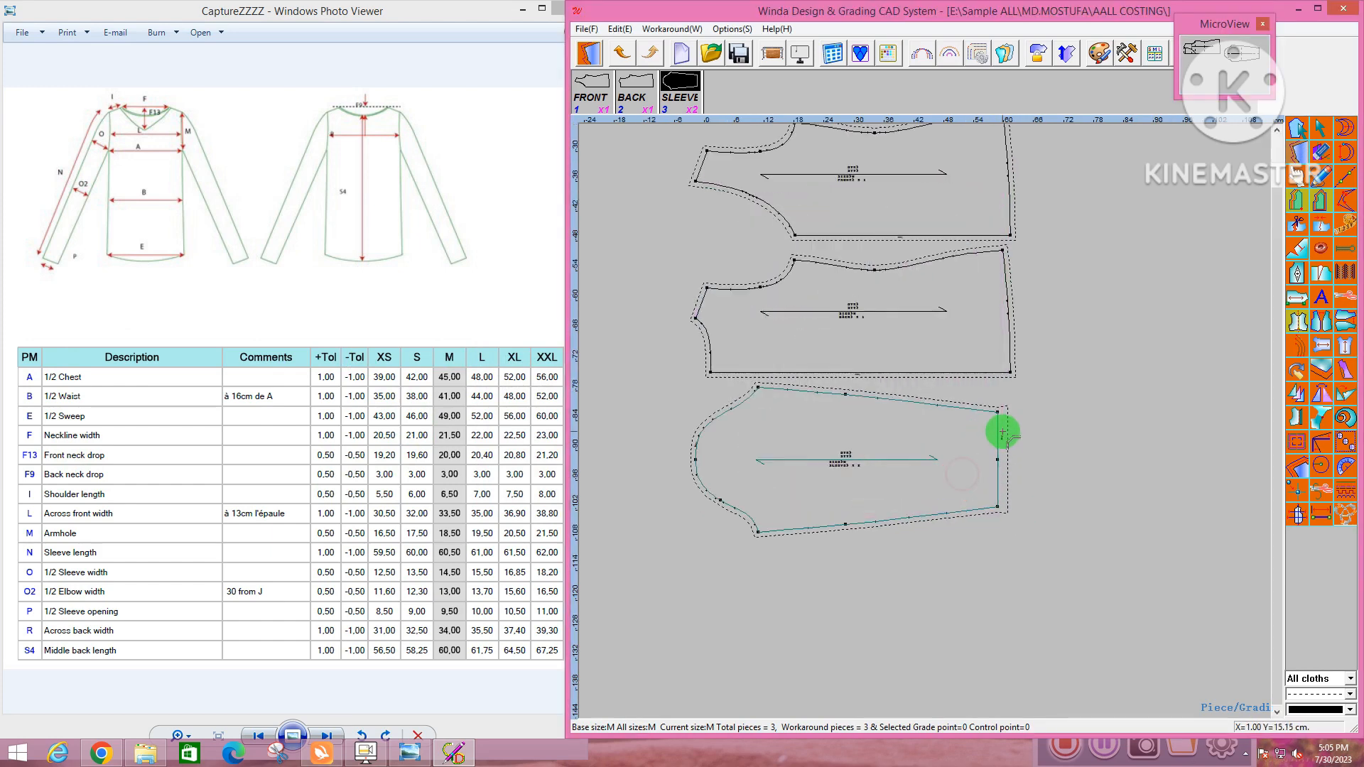
# Set the seam allowance along the front and back hems to 2 cm
pyautogui.scroll(5, 1002, 430)
pyautogui.scroll(-6, 972, 465)
pyautogui.scroll(2, 990, 258)
pyautogui.moveTo(958, 216); pyautogui.dragTo(1011, 517)
pyautogui.rightClick(1010, 517)
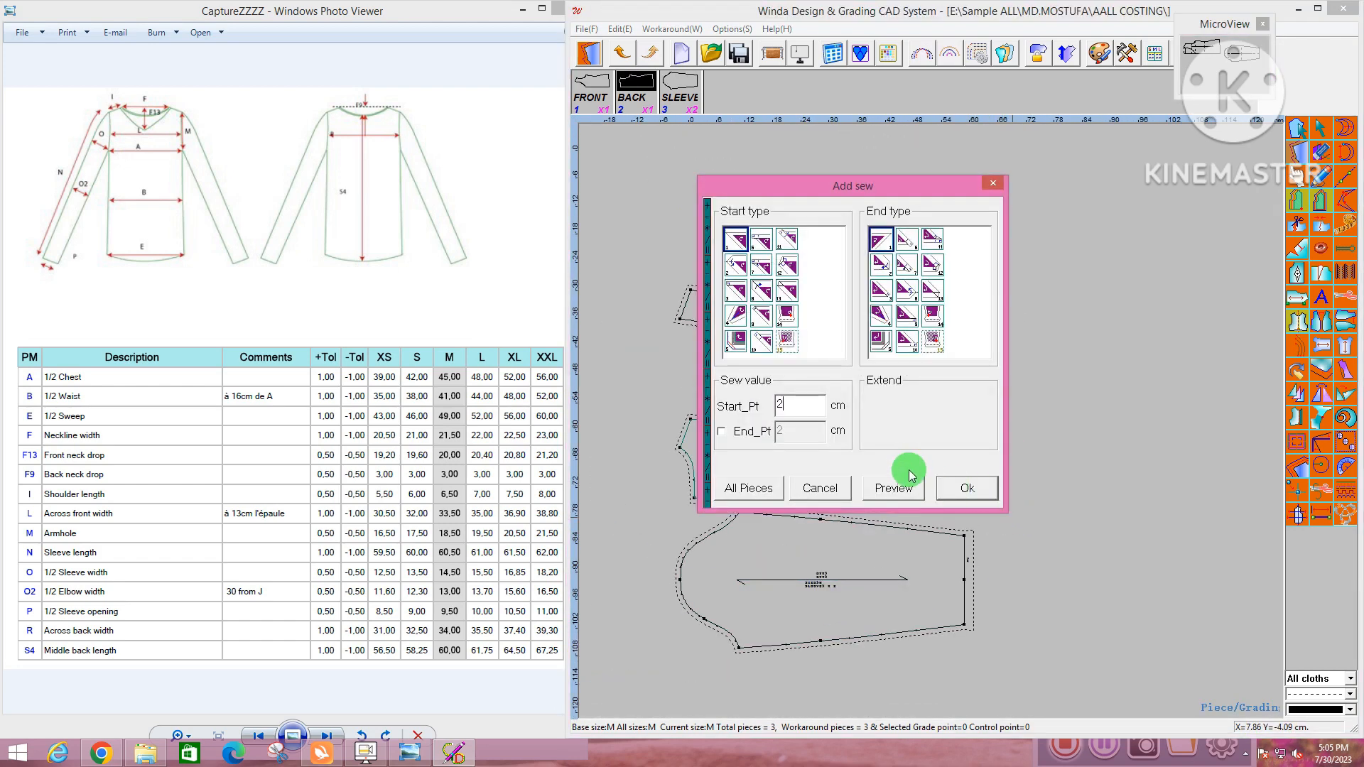
pyautogui.click(964, 489)
# Mirror the front and back half pieces across their centre lines into full pieces
pyautogui.click(849, 339)
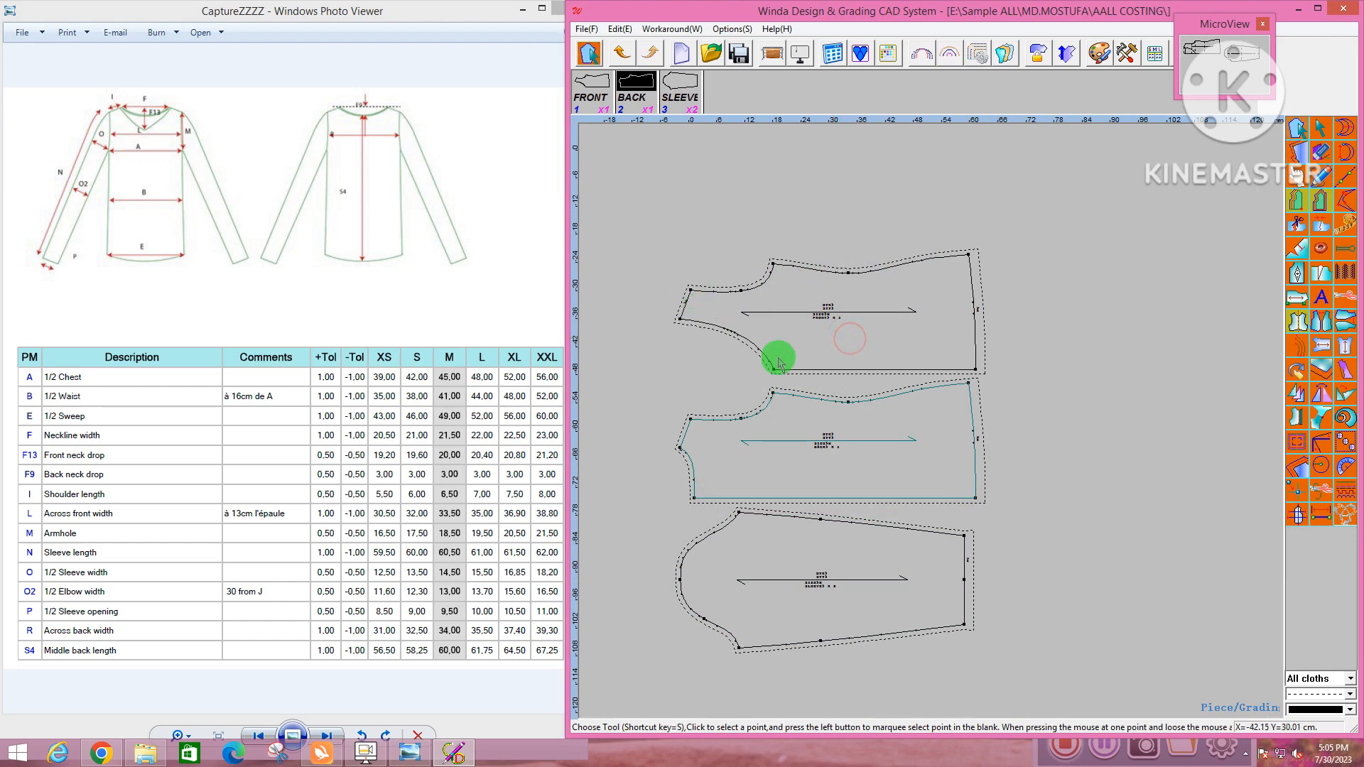
pyautogui.moveTo(774, 372); pyautogui.dragTo(972, 366)
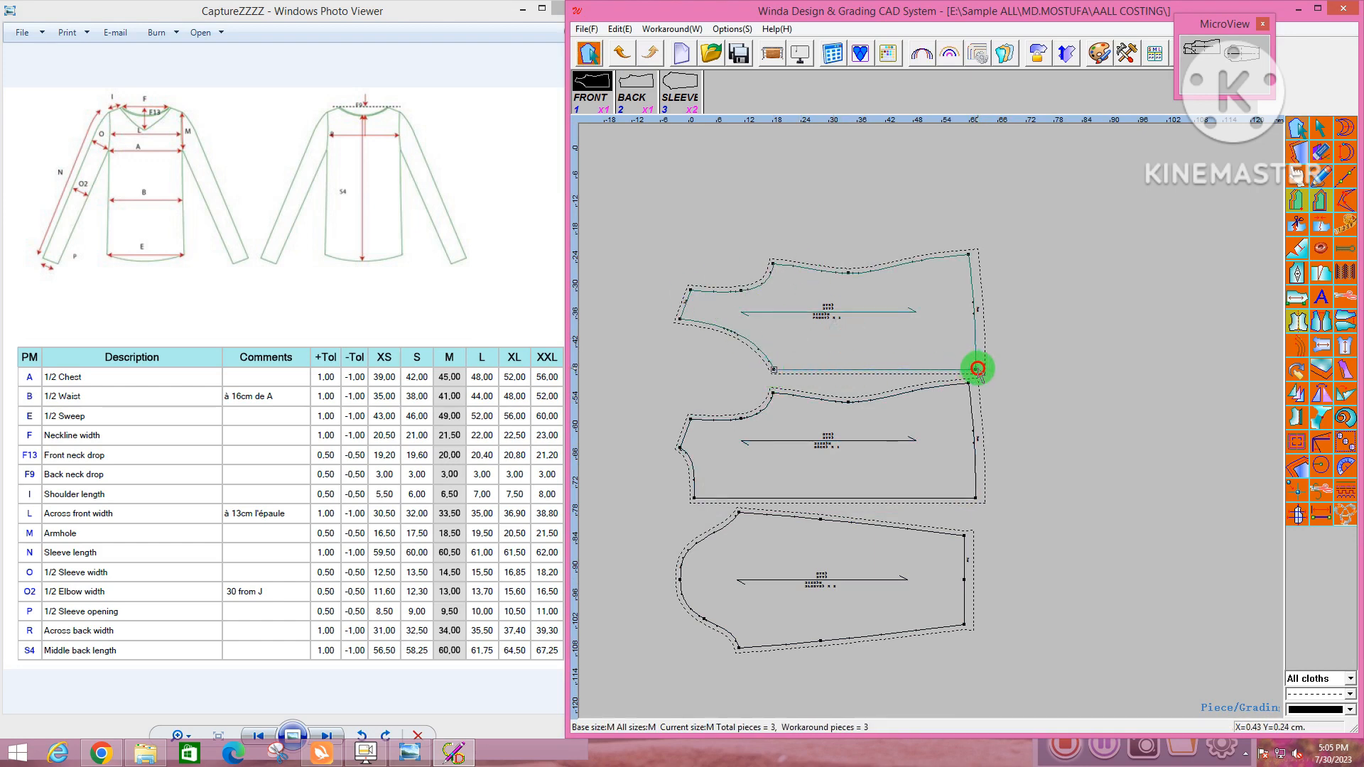
pyautogui.click(1295, 323)
pyautogui.scroll(-4, 910, 359)
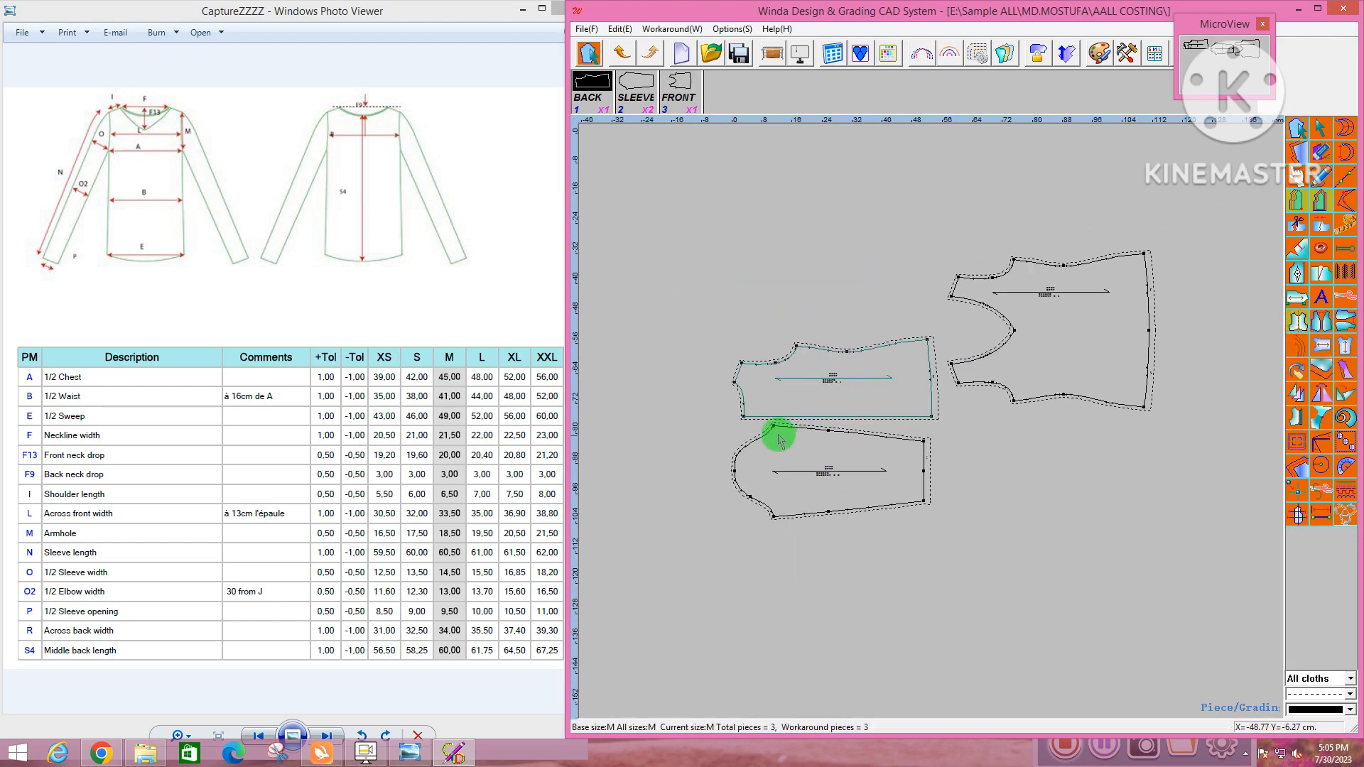
pyautogui.scroll(3, 779, 435)
pyautogui.moveTo(720, 402); pyautogui.dragTo(1041, 401)
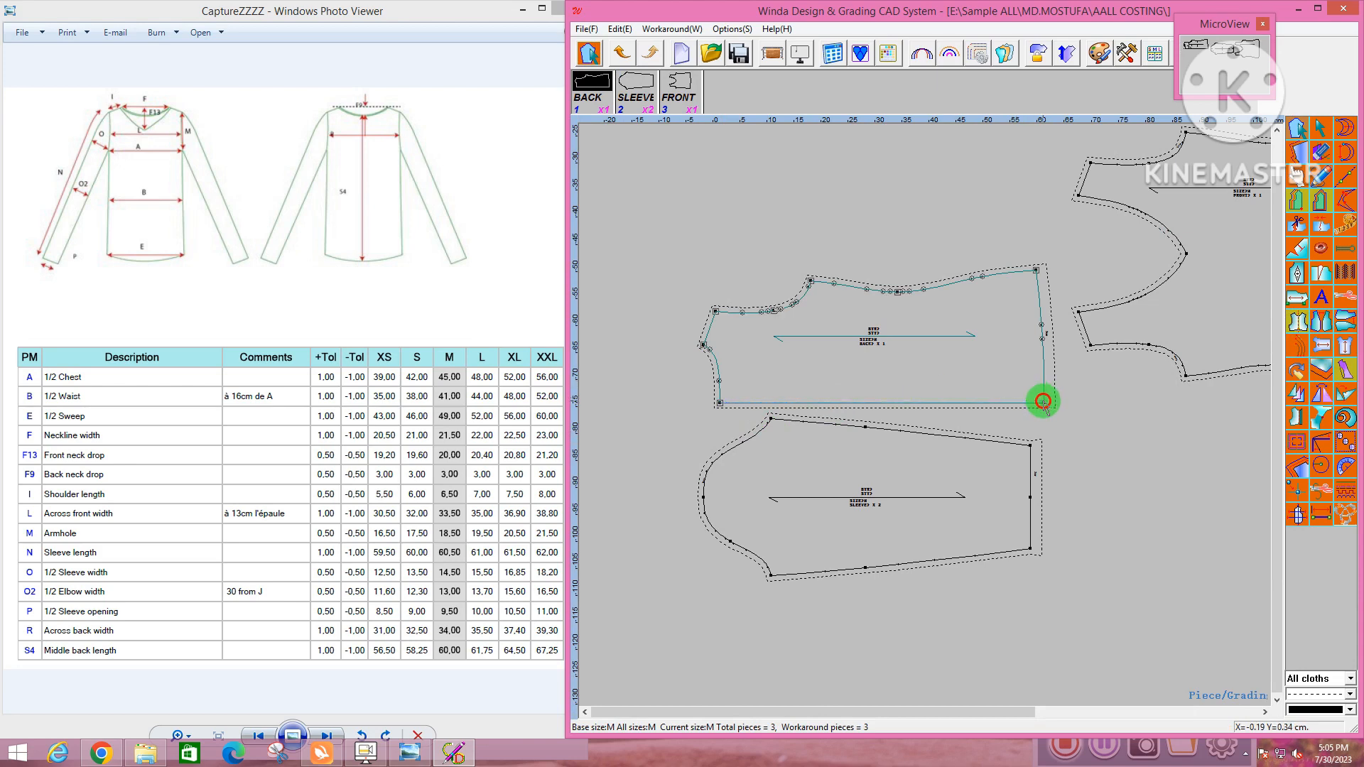
pyautogui.click(1296, 322)
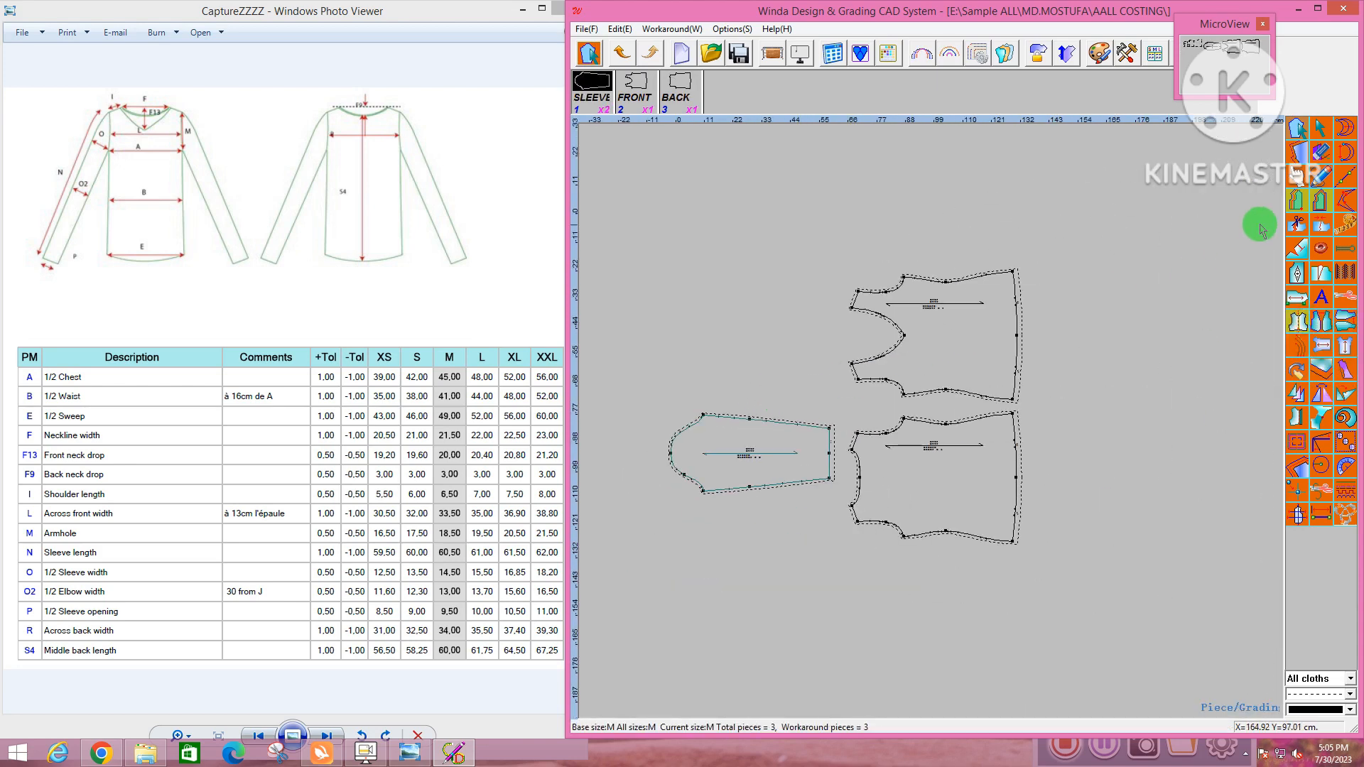
# Arrange the pieces in the workspace with the front above the back and the sleeve beside them
pyautogui.click(1292, 176)
pyautogui.click(757, 454)
pyautogui.click(1165, 349)
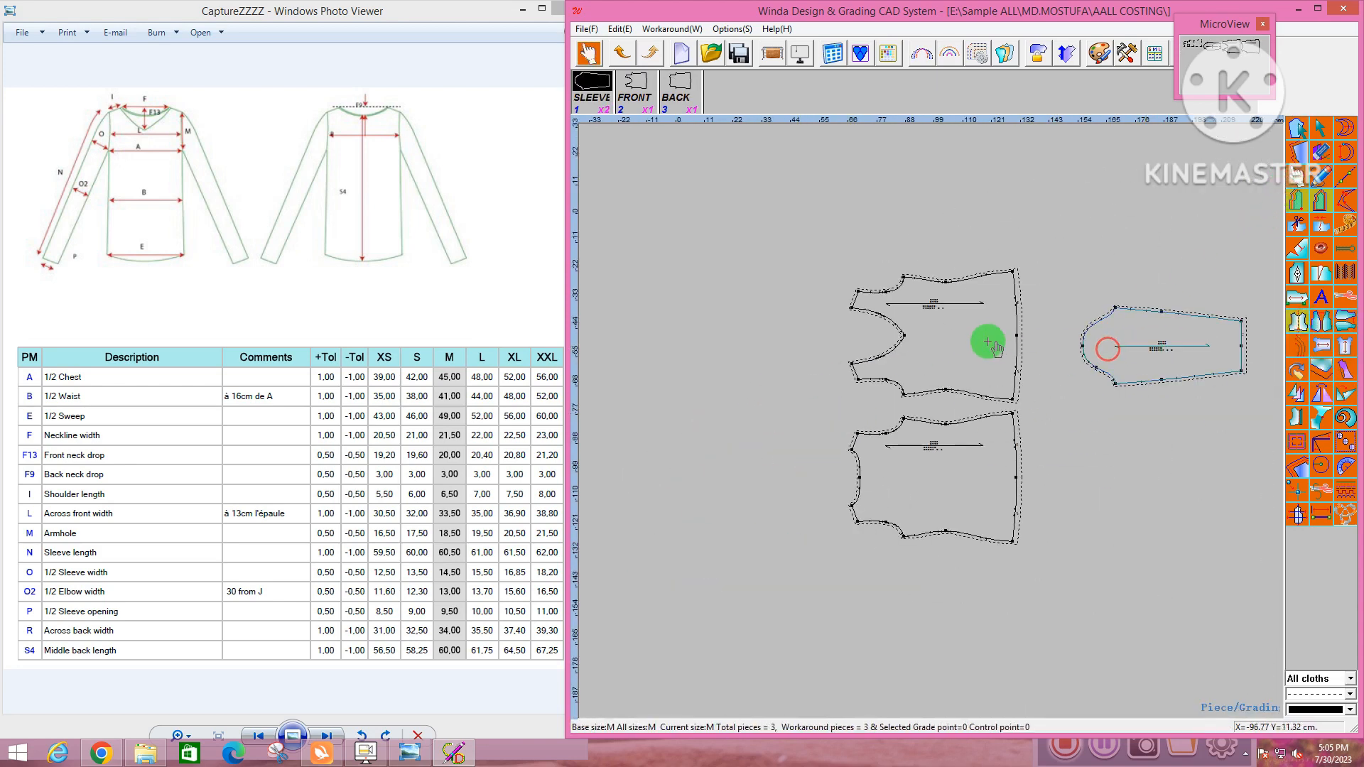
pyautogui.click(987, 342)
pyautogui.click(856, 315)
pyautogui.click(915, 457)
pyautogui.click(753, 456)
pyautogui.click(805, 331)
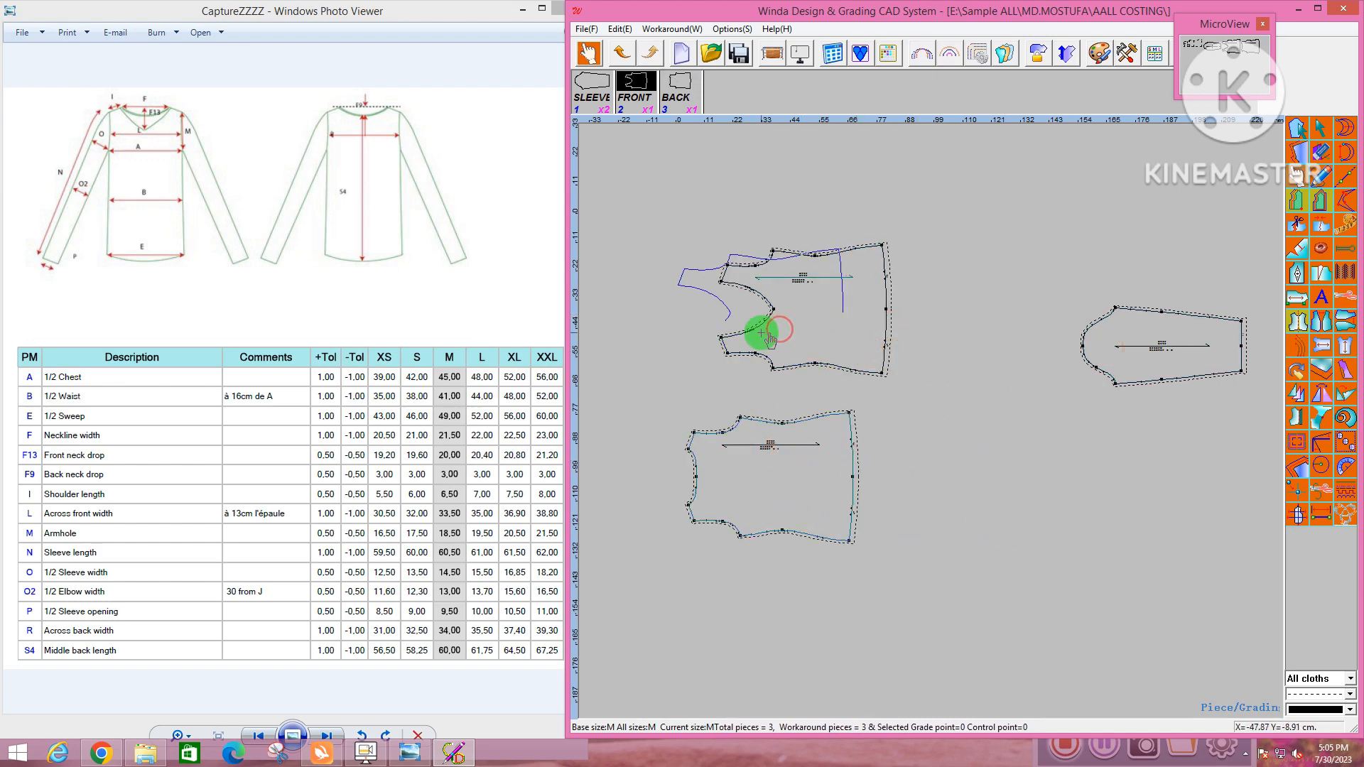
pyautogui.click(763, 334)
pyautogui.click(1120, 352)
pyautogui.click(928, 341)
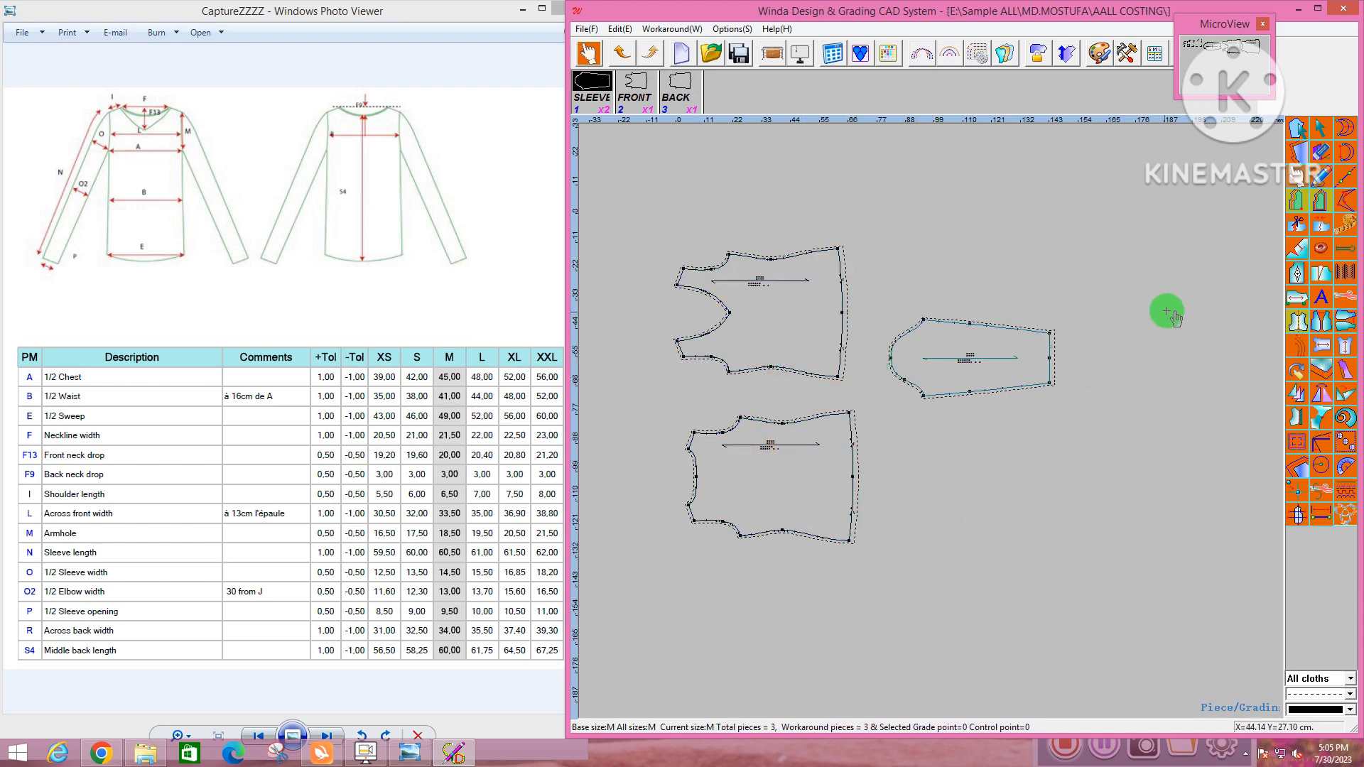
# Add notches to the sleeve cap at its top point and at the point on the lower cap curve
pyautogui.click(1297, 248)
pyautogui.click(907, 360)
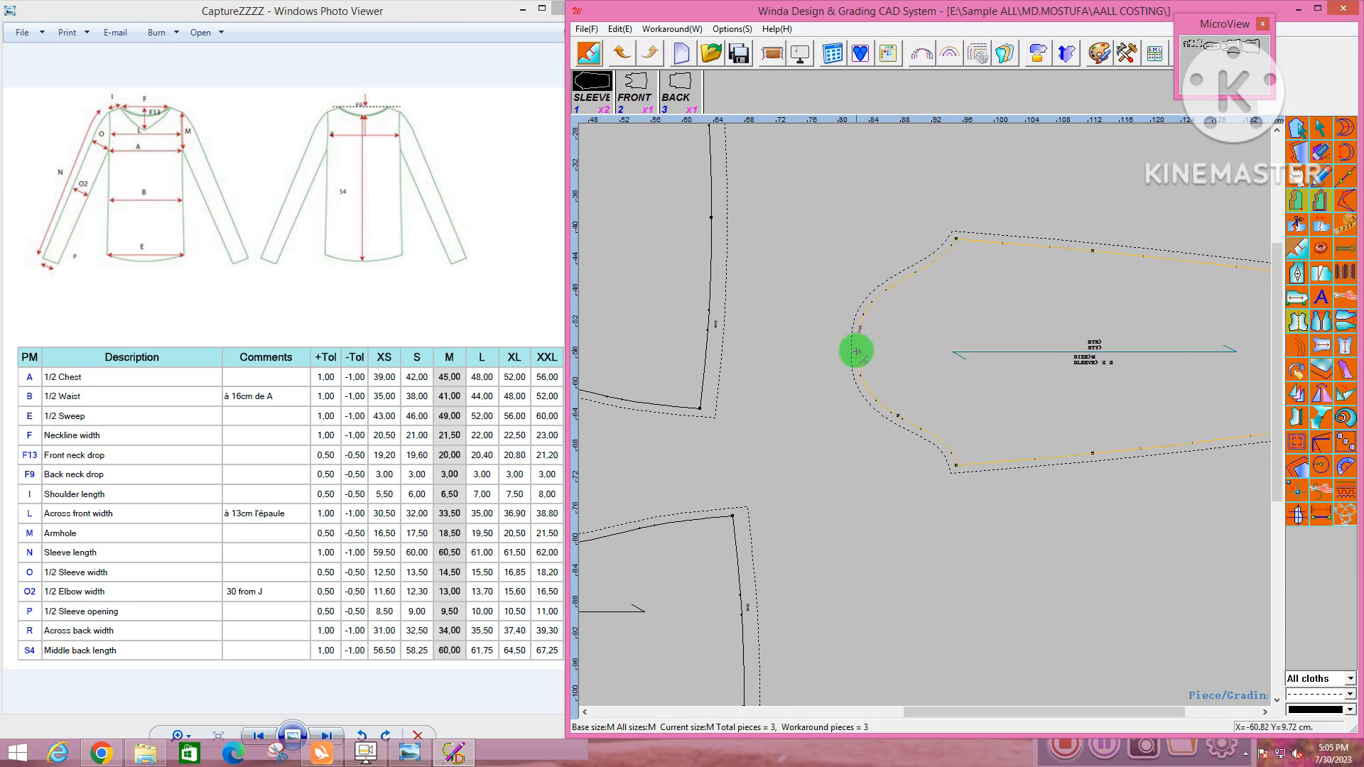
pyautogui.click(857, 351)
pyautogui.click(901, 360)
pyautogui.scroll(-2, 998, 389)
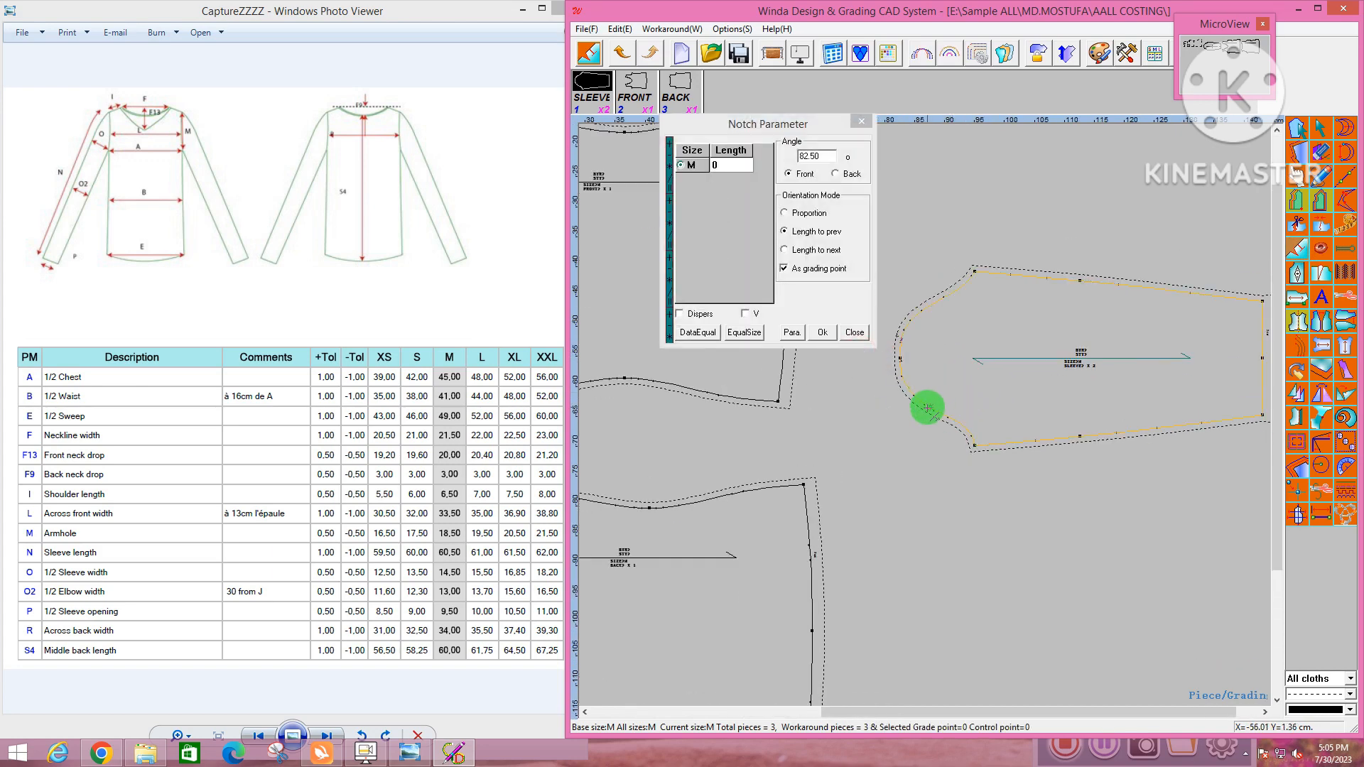
pyautogui.scroll(2, 926, 408)
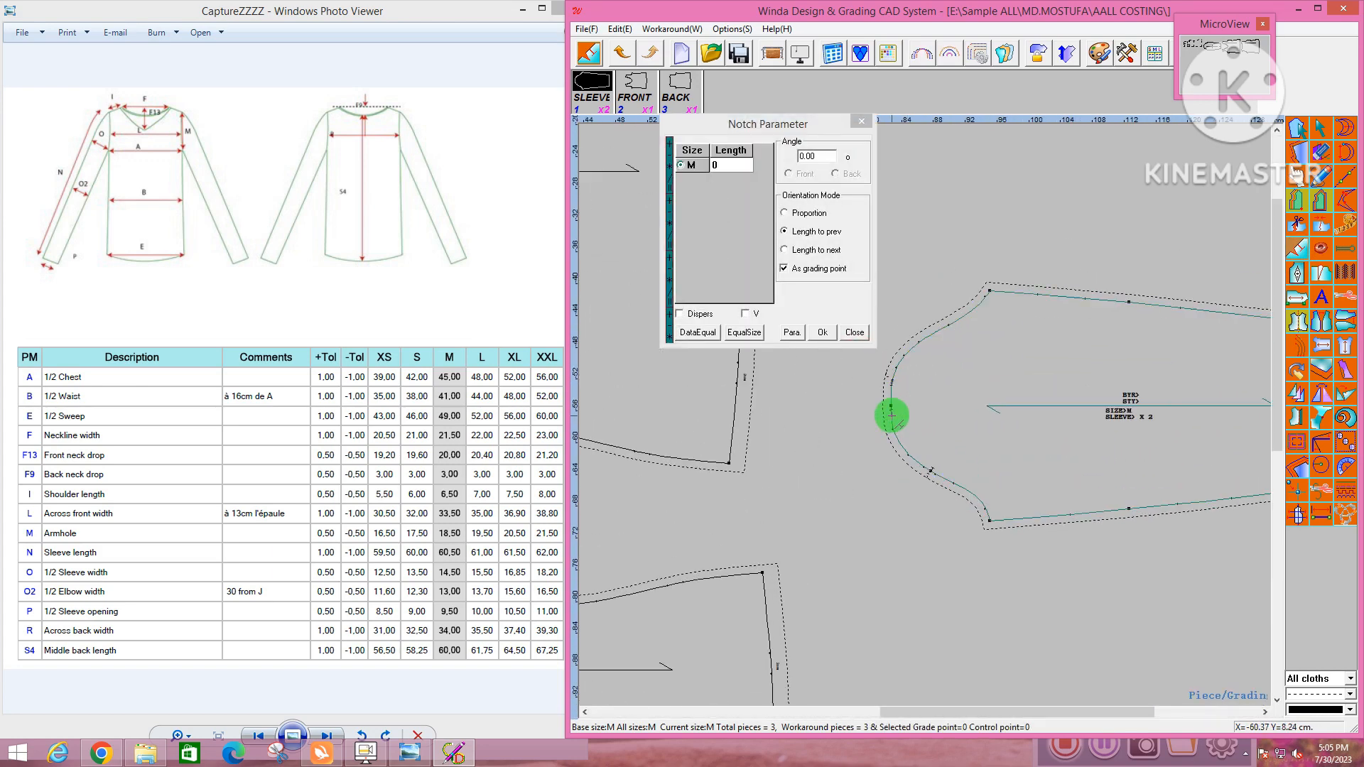
pyautogui.scroll(-3, 970, 381)
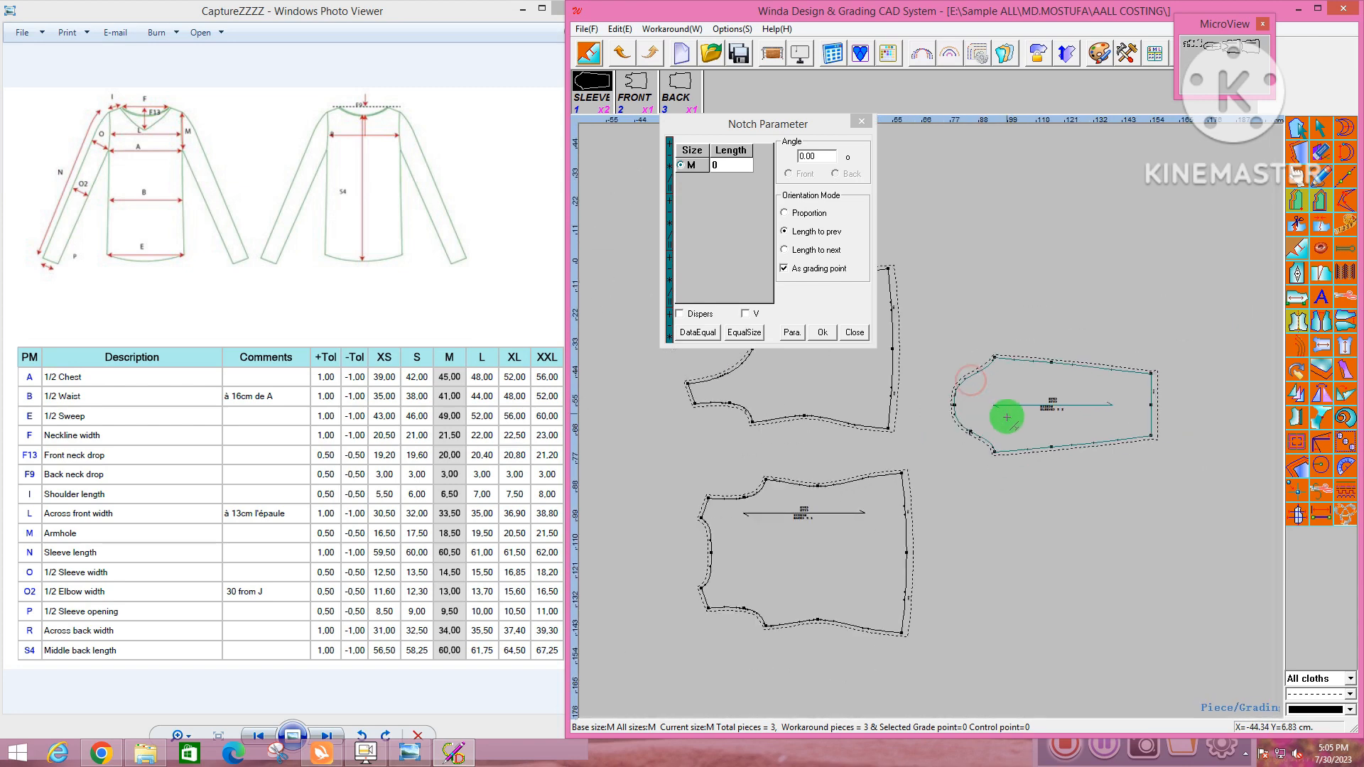
pyautogui.click(862, 121)
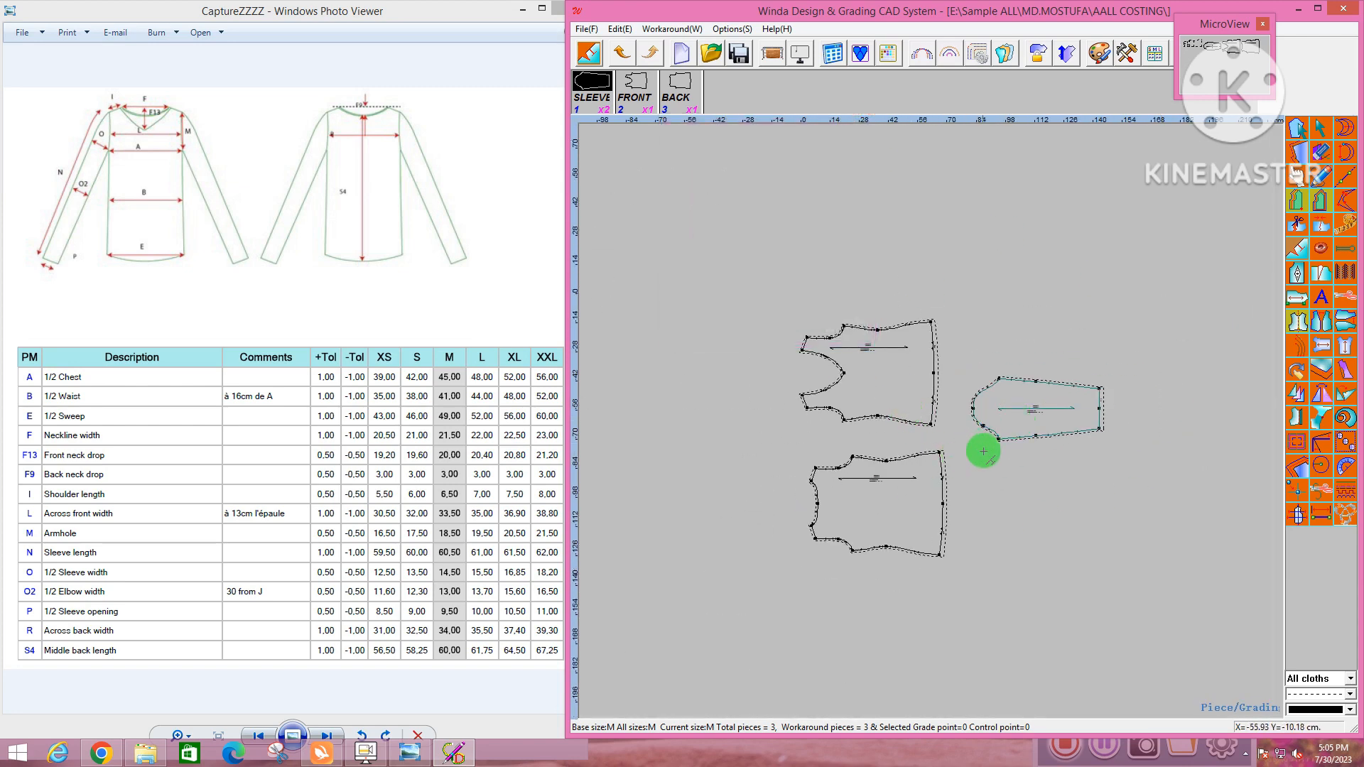
# Reposition the grain lines of the front and back pieces along their centres
pyautogui.scroll(2, 982, 450)
pyautogui.click(1308, 296)
pyautogui.scroll(2, 822, 344)
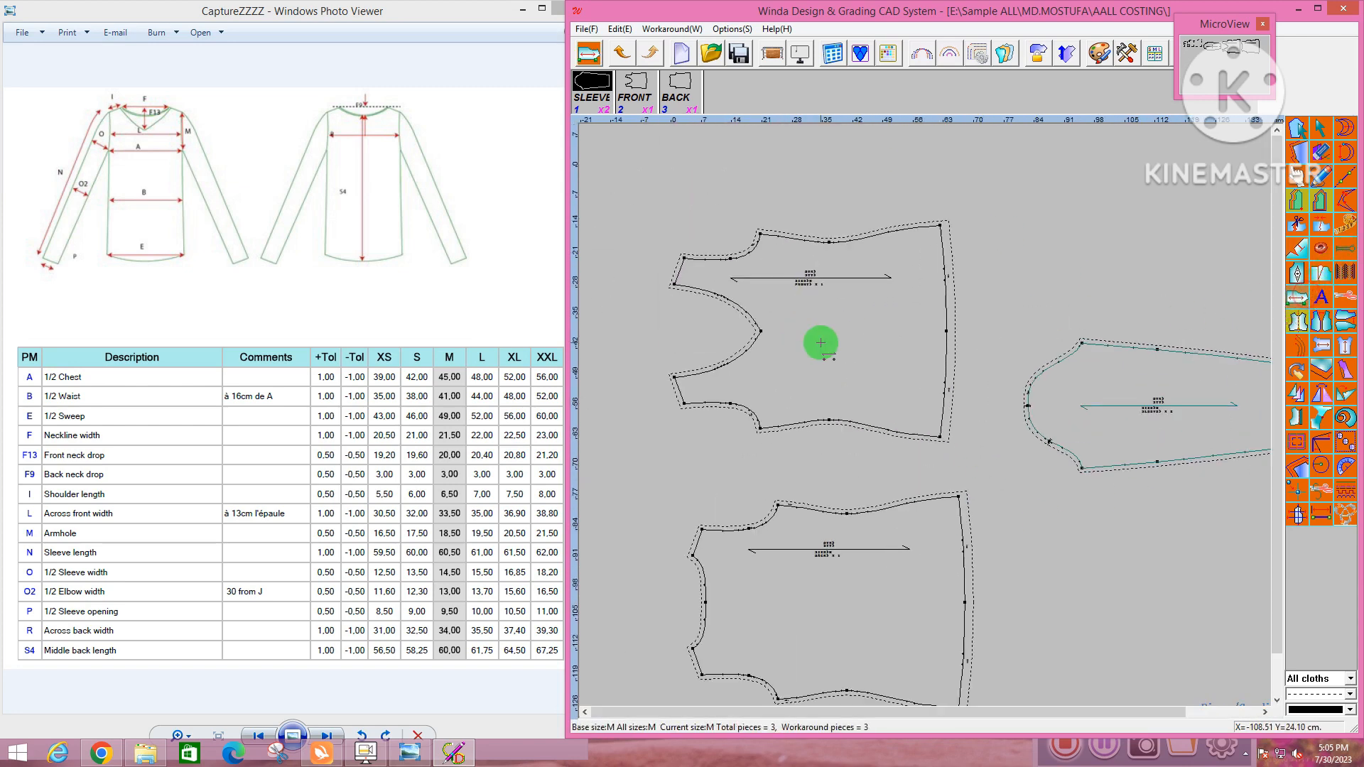
pyautogui.click(883, 344)
pyautogui.scroll(-3, 872, 345)
pyautogui.click(834, 509)
pyautogui.scroll(2, 970, 380)
pyautogui.click(1040, 396)
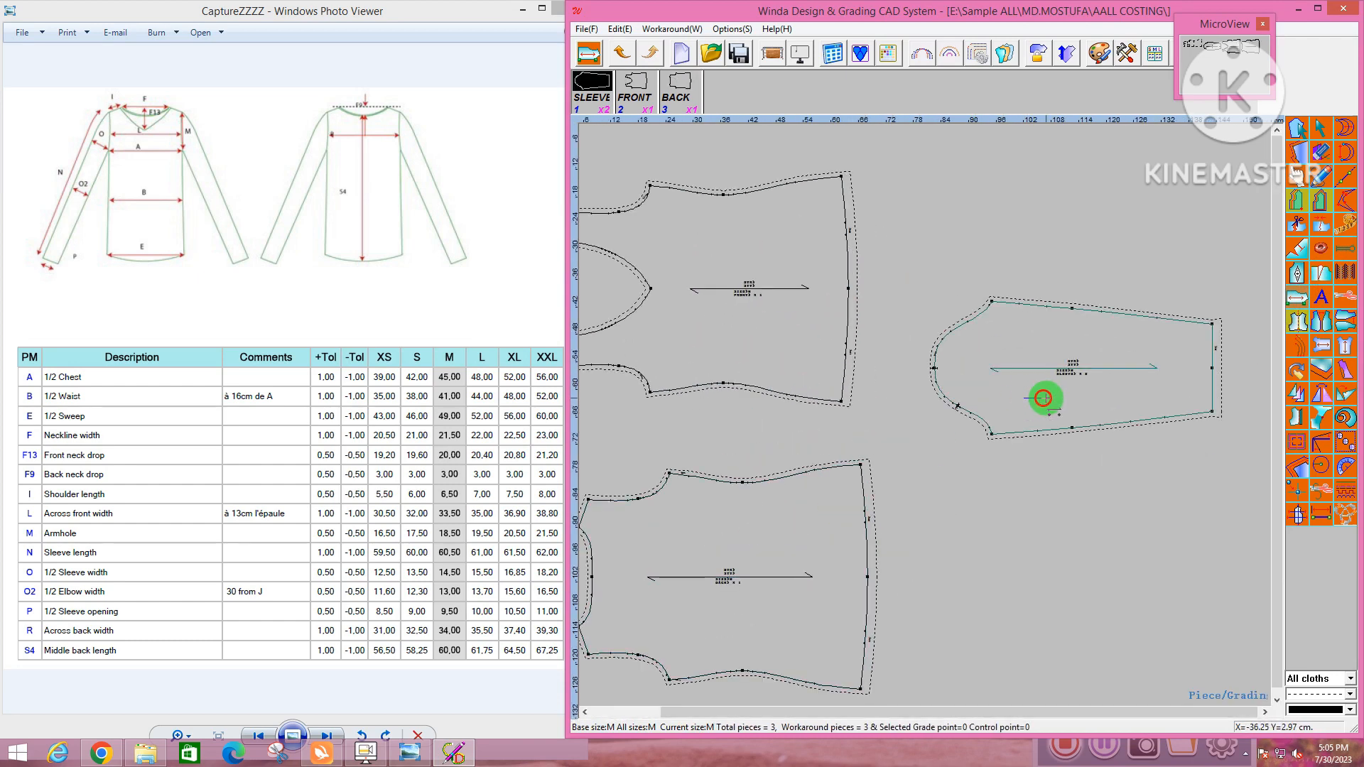
pyautogui.scroll(3, 849, 339)
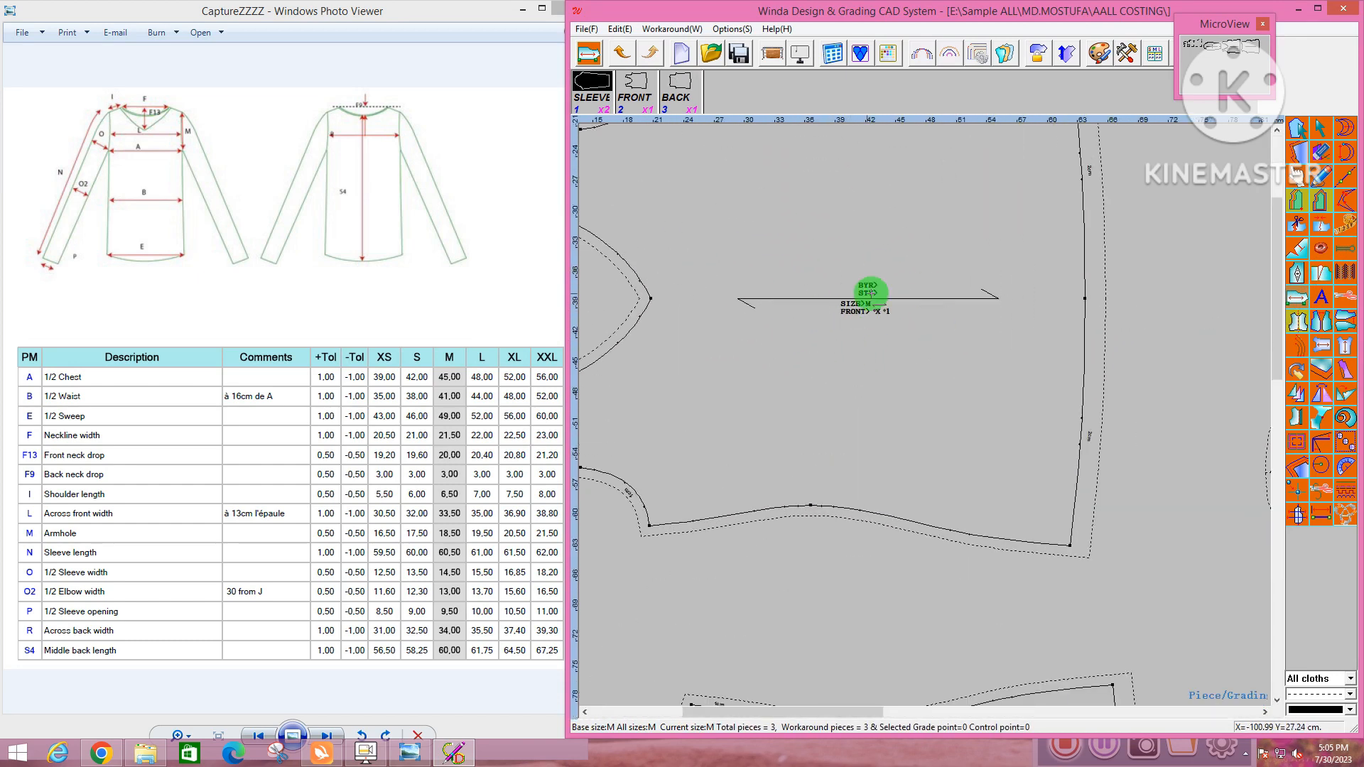
pyautogui.scroll(-2, 871, 295)
pyautogui.scroll(-1, 869, 334)
pyautogui.scroll(-1, 774, 287)
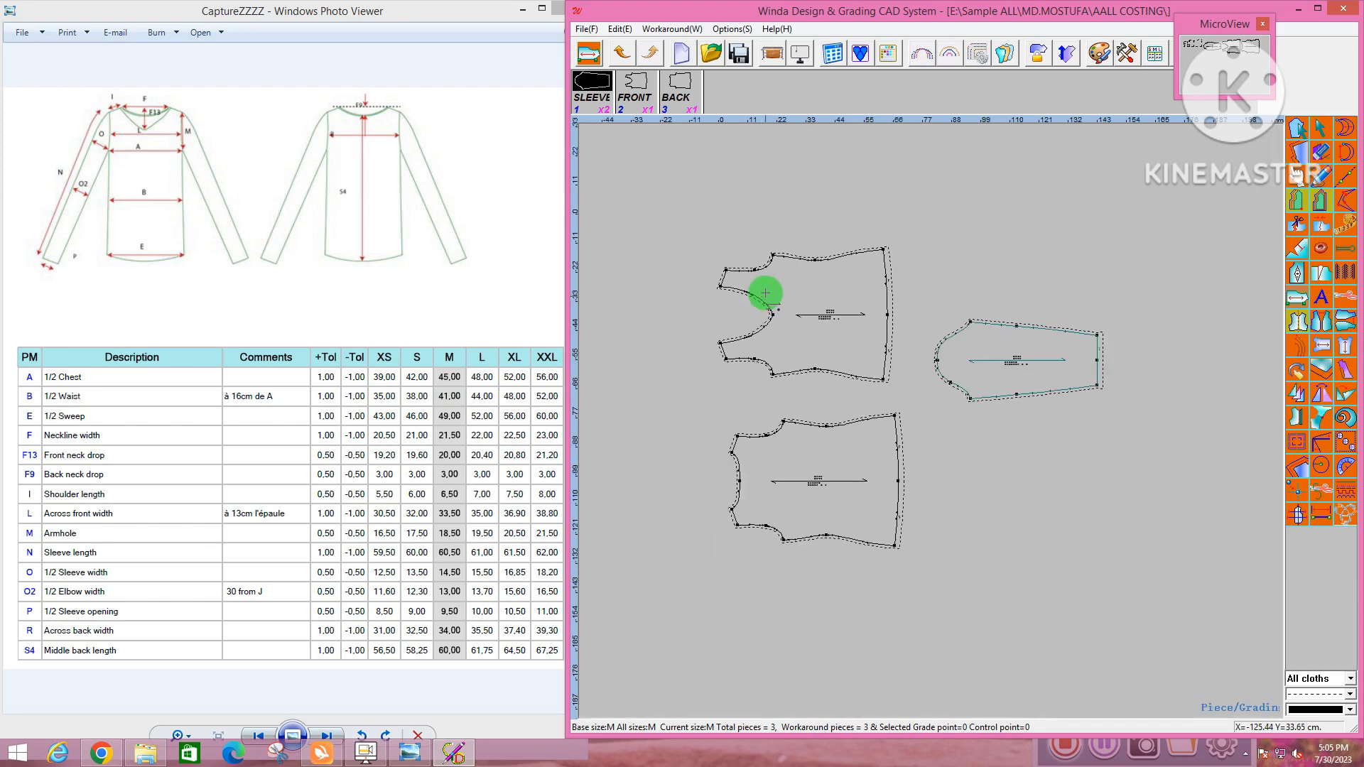
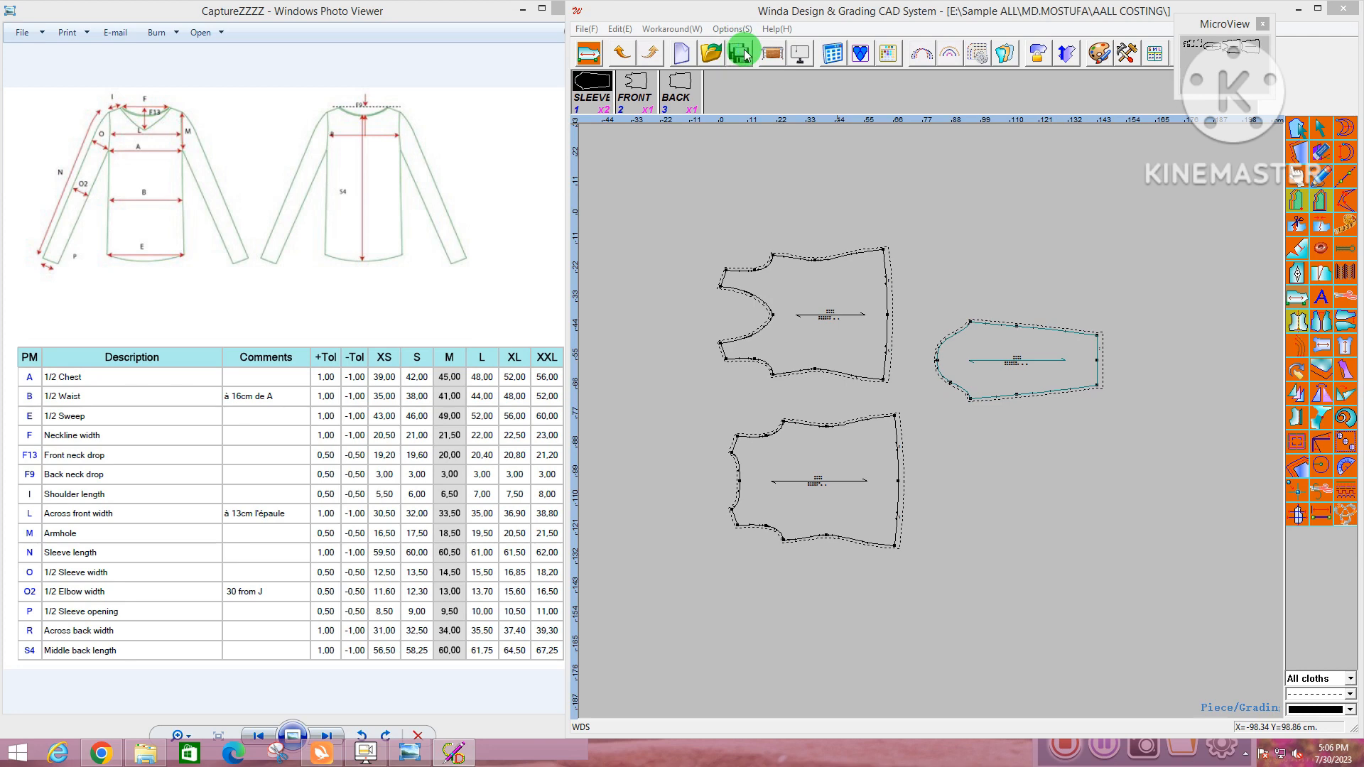
# Save the pattern to the Desktop as a design and grading file named 112233
pyautogui.click(741, 52)
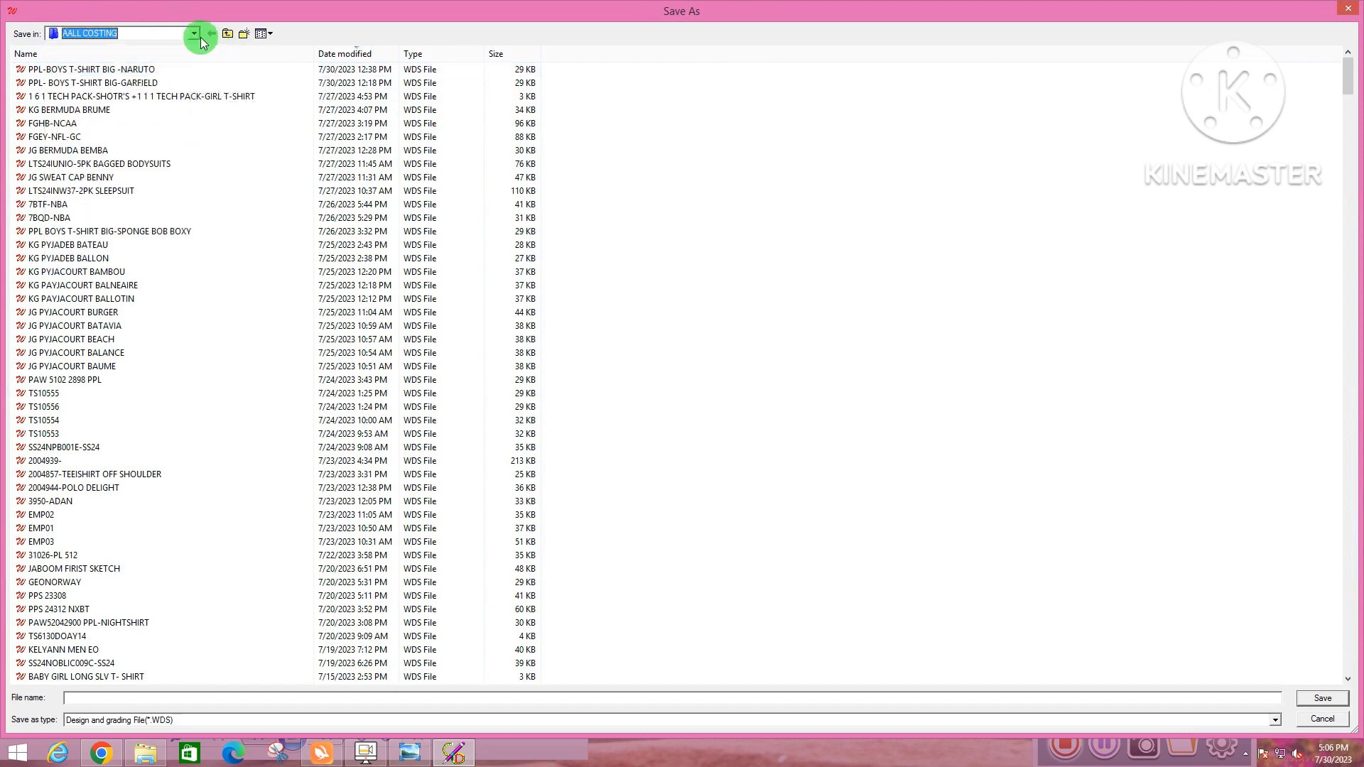
pyautogui.click(195, 34)
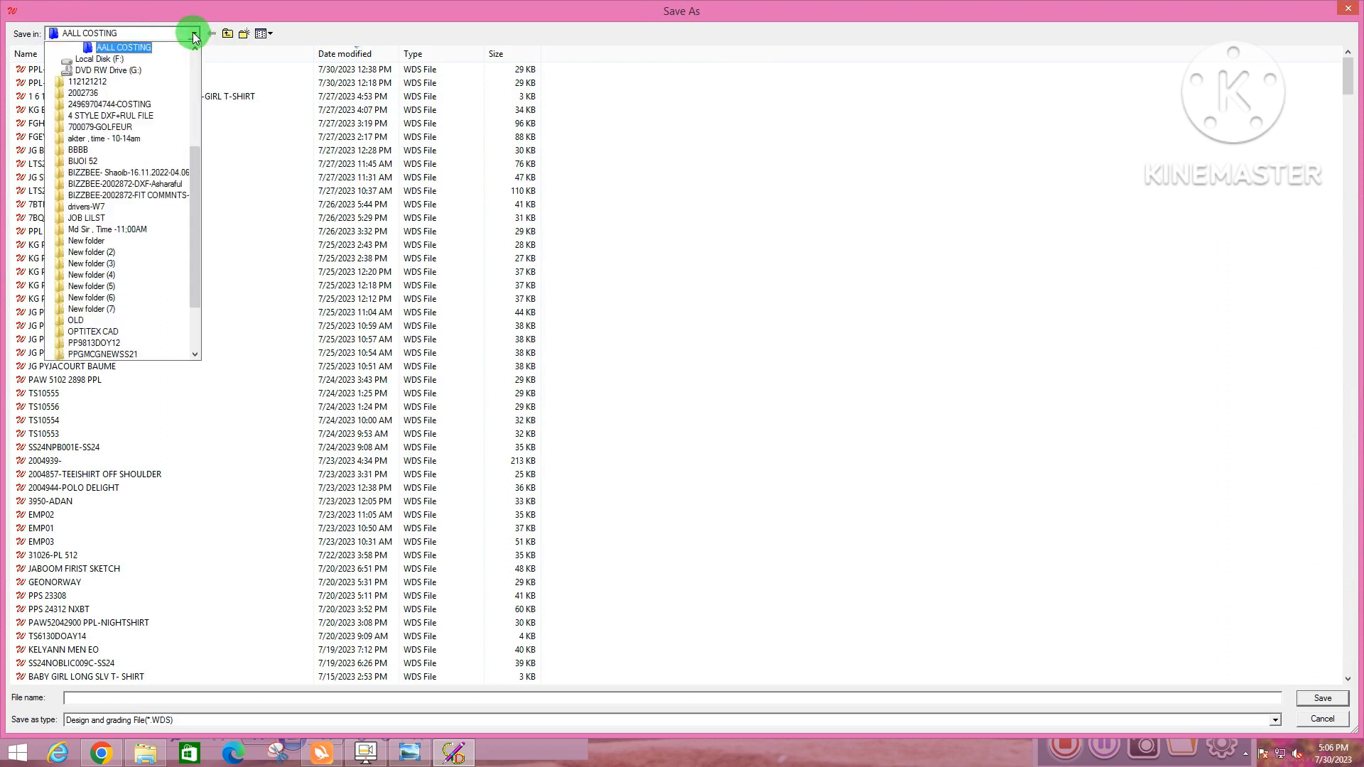
pyautogui.scroll(4, 110, 78)
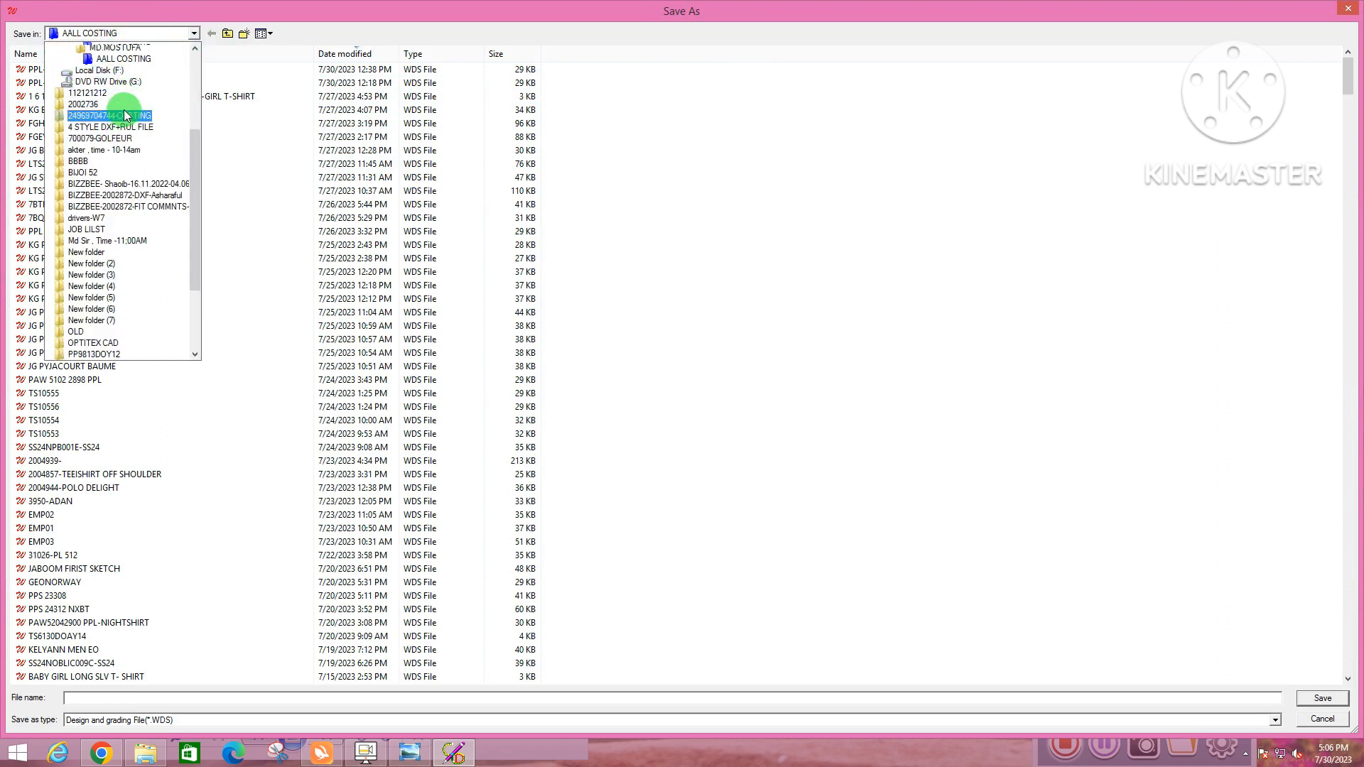
pyautogui.scroll(2, 85, 114)
pyautogui.click(80, 42)
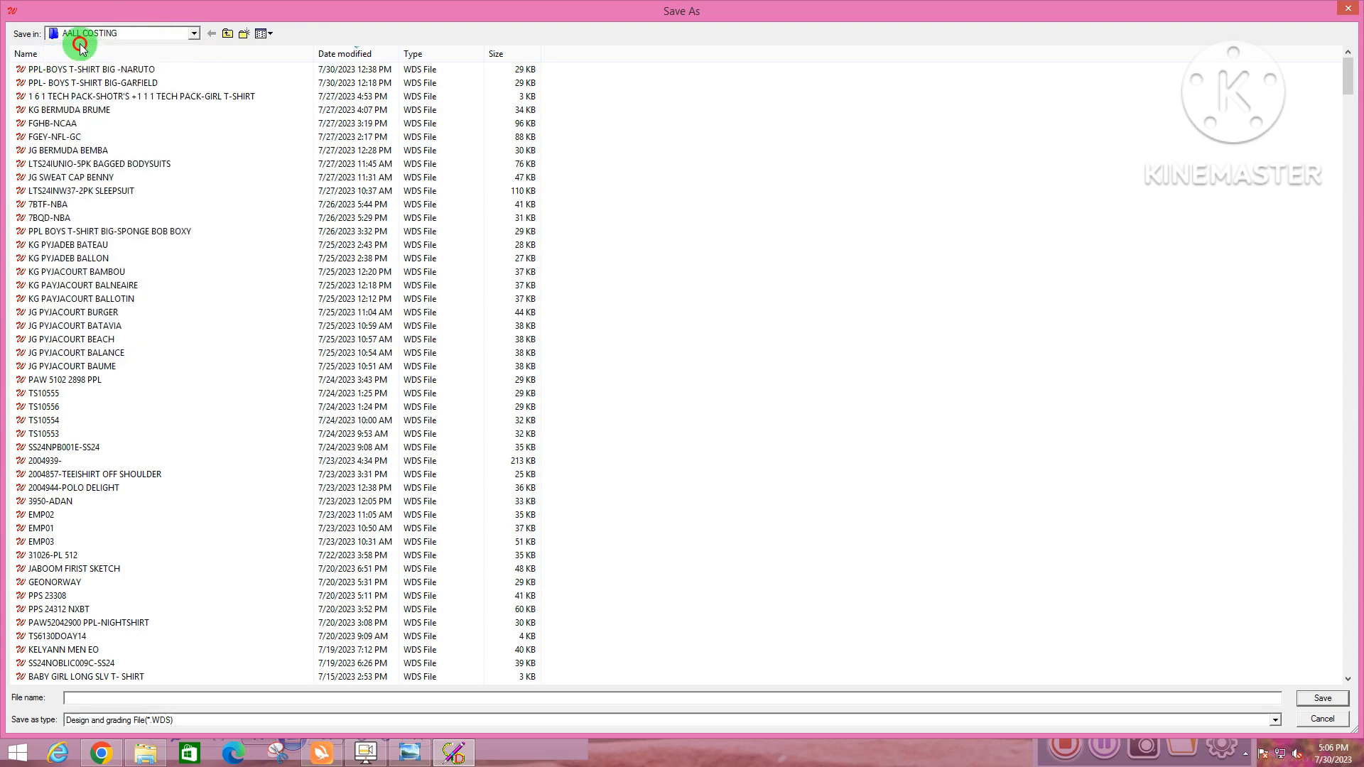
pyautogui.click(208, 696)
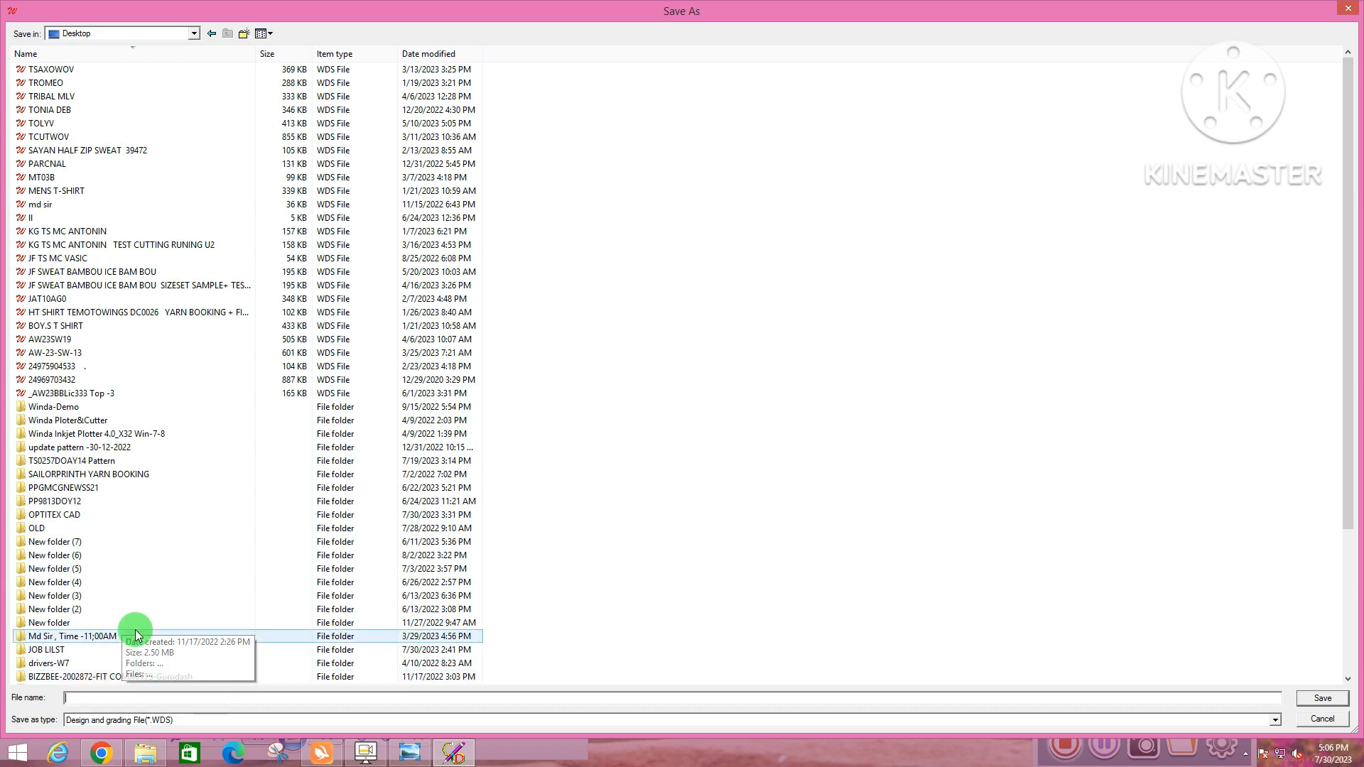
pyautogui.write('112233')
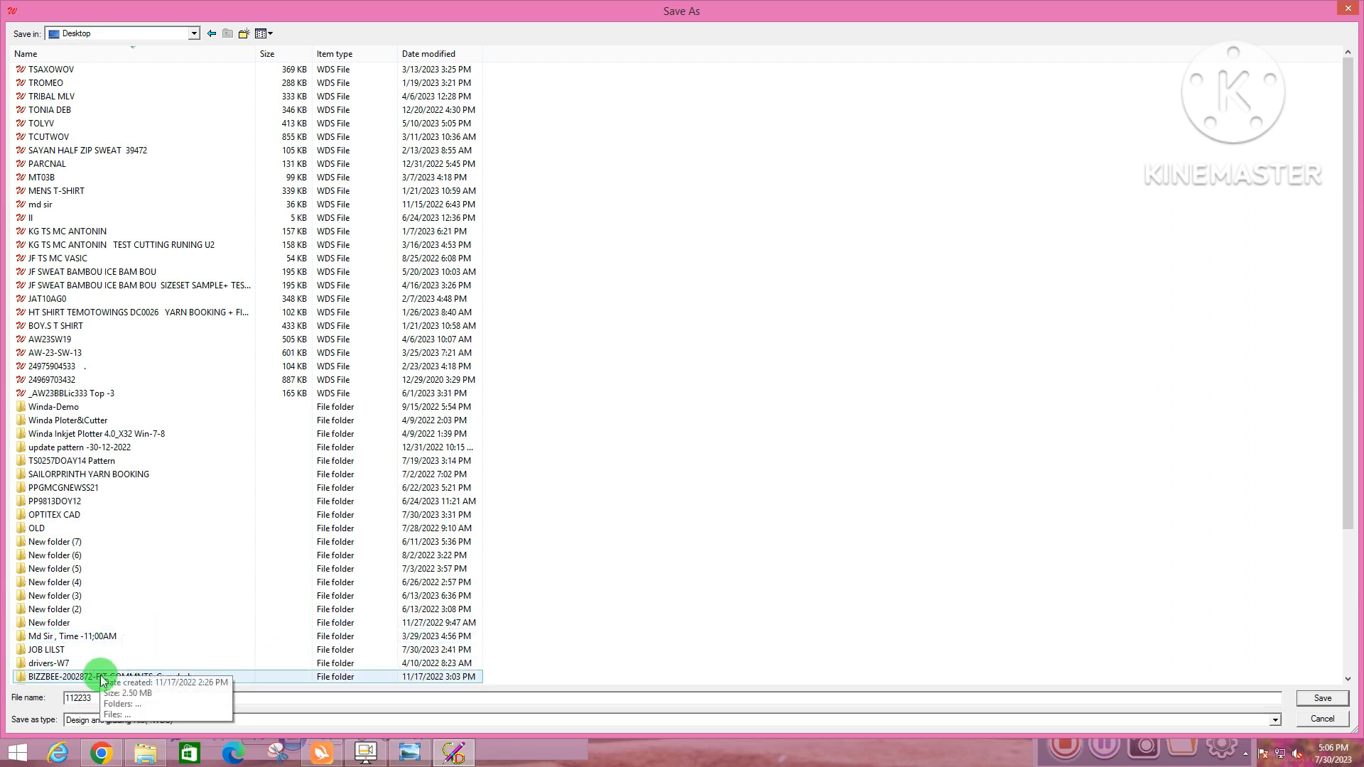
pyautogui.moveTo(95, 698); pyautogui.dragTo(38, 712)
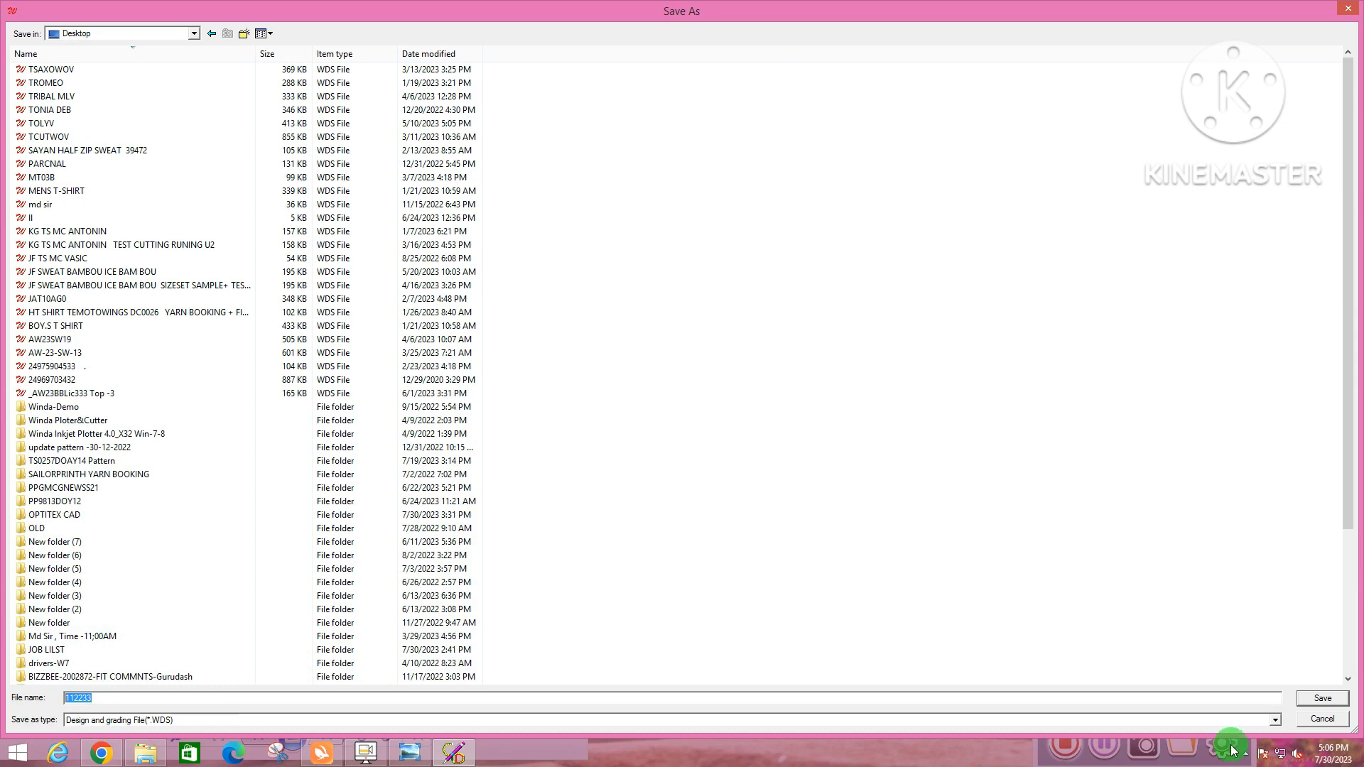
pyautogui.click(1325, 699)
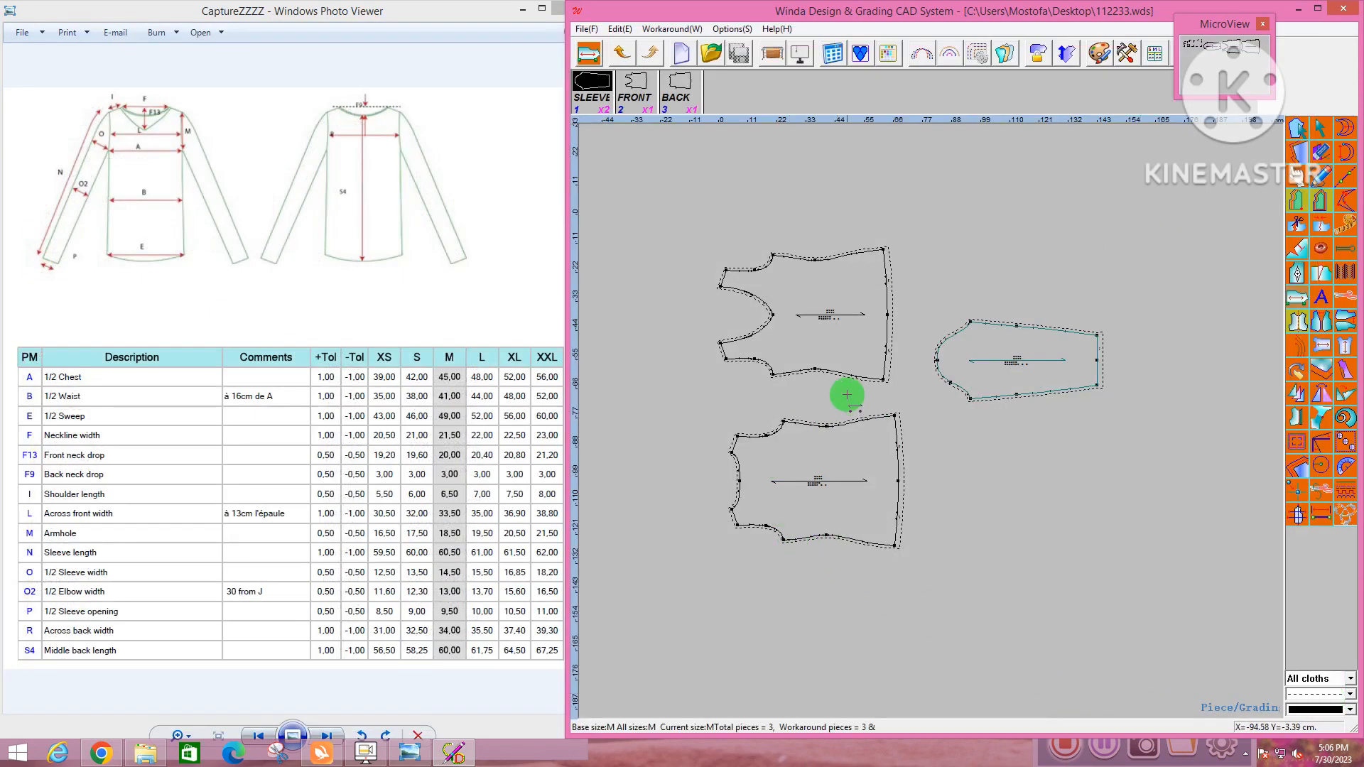
pyautogui.click(746, 29)
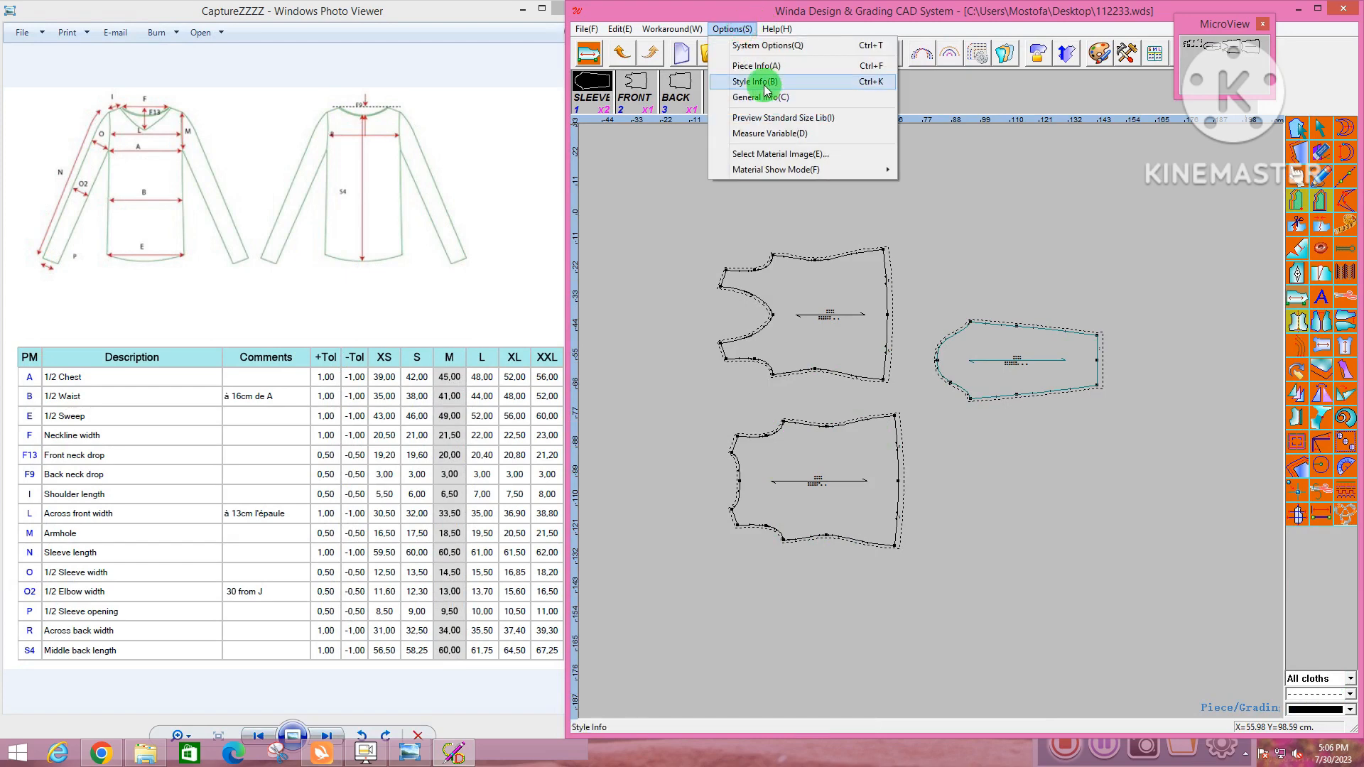
pyautogui.click(831, 326)
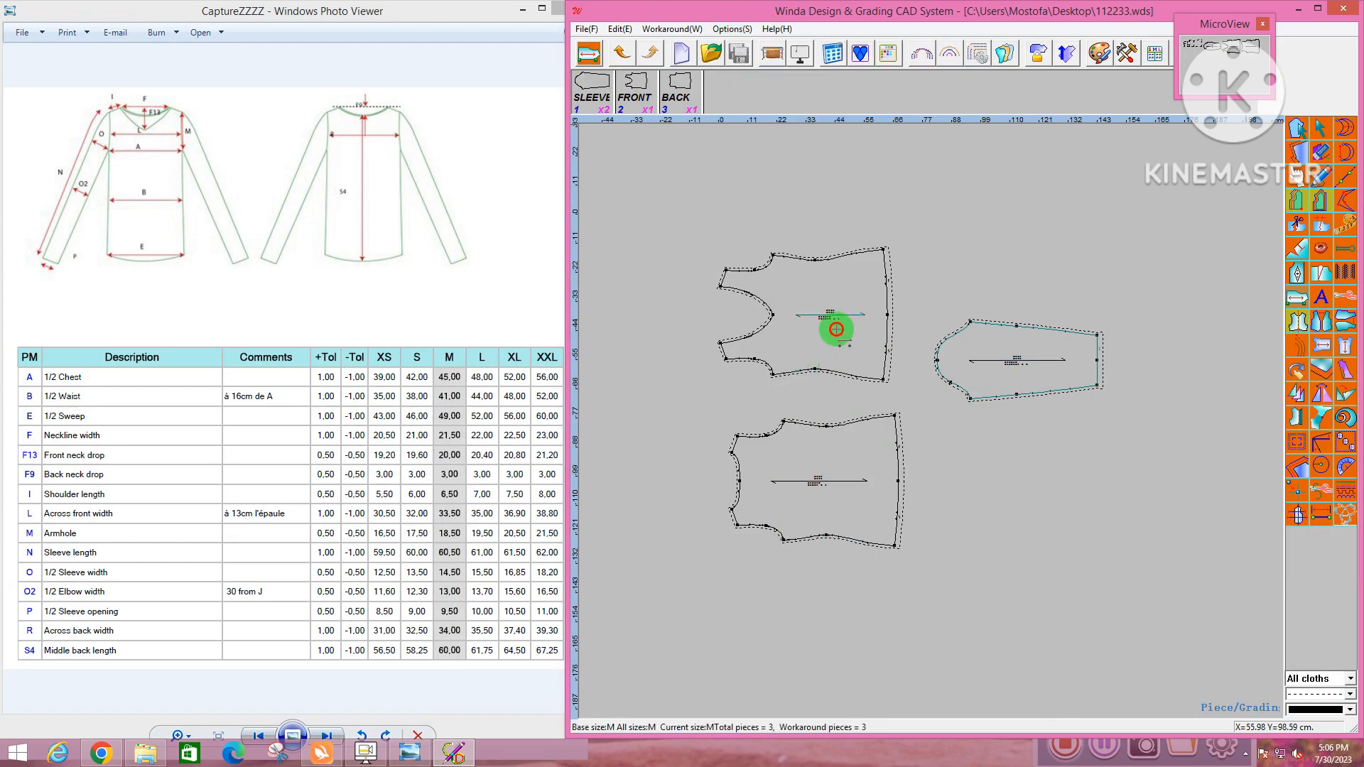
# Fill in the pattern's style info with style name 112233 and the existing client name WALMART
pyautogui.scroll(5, 833, 304)
pyautogui.click(952, 396)
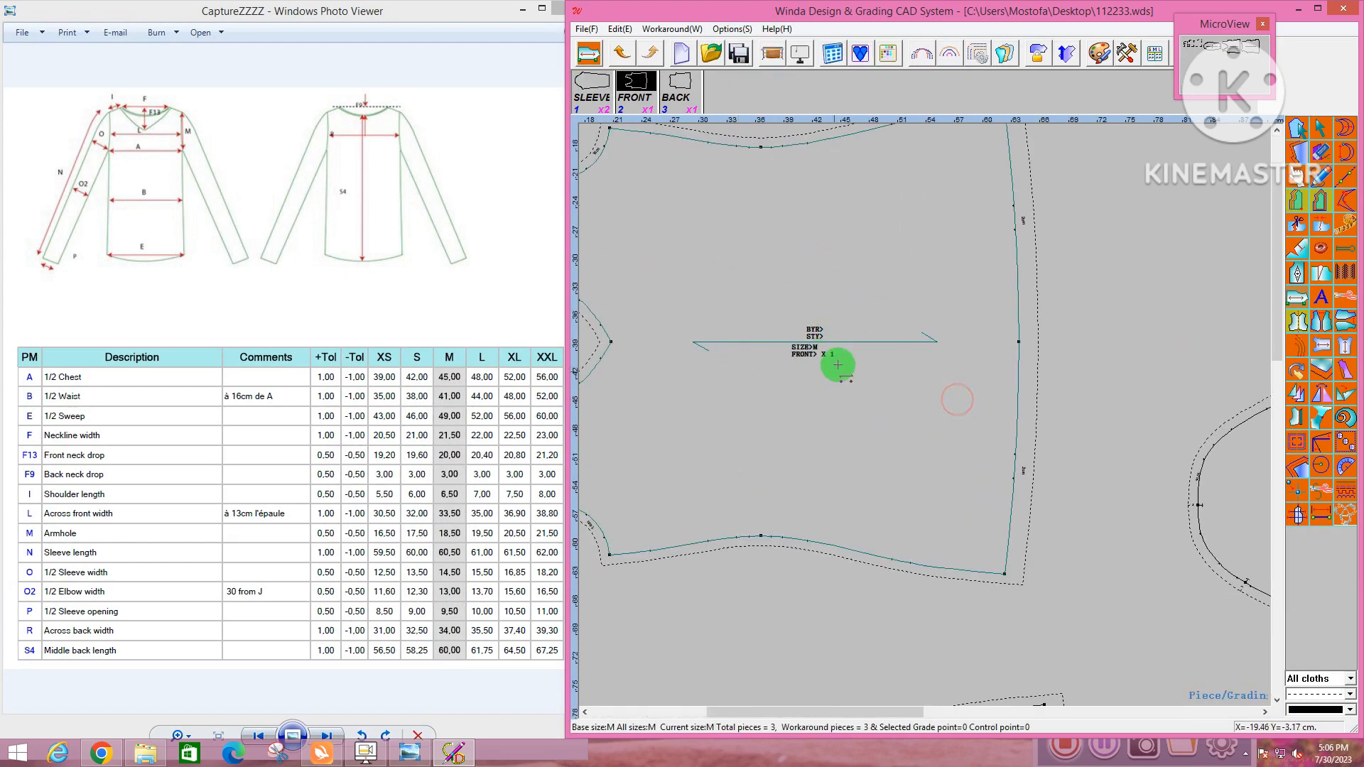
pyautogui.click(731, 29)
pyautogui.click(751, 81)
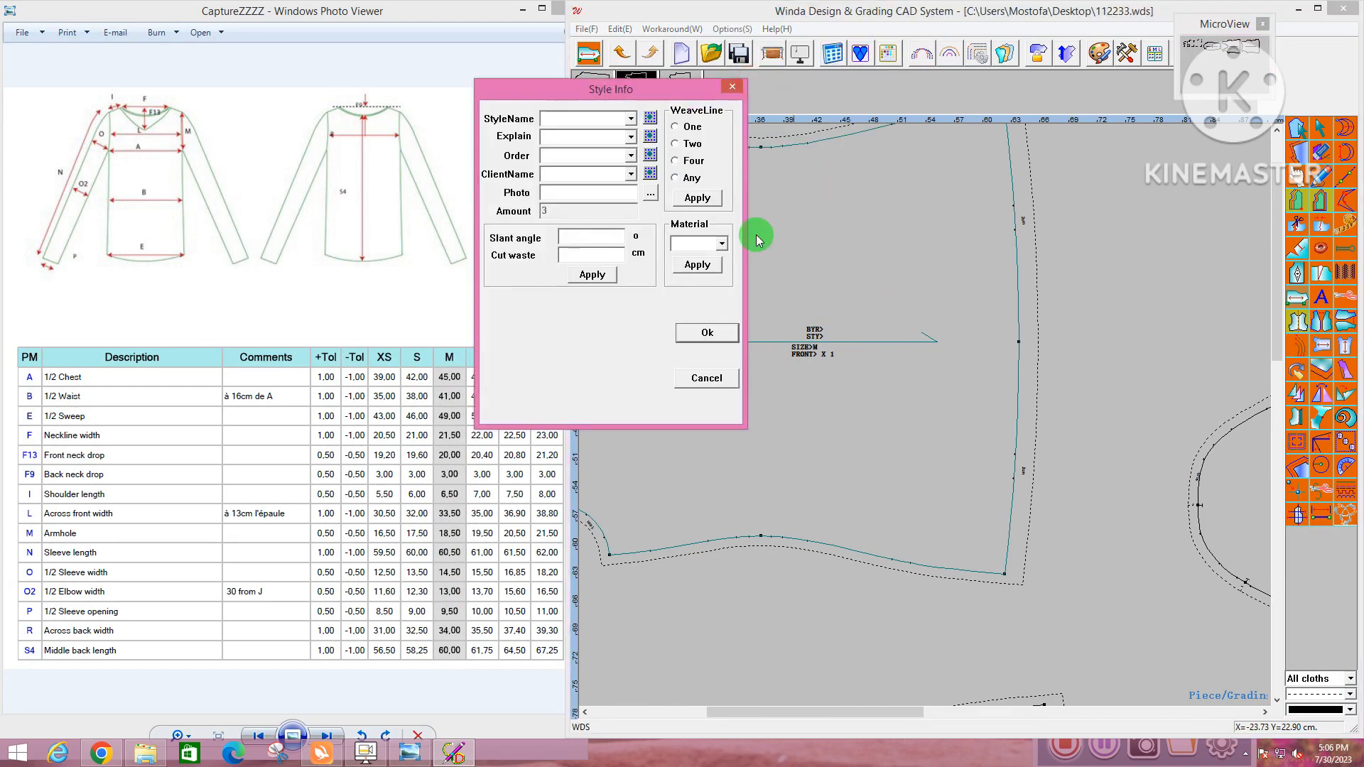
pyautogui.write('112233')
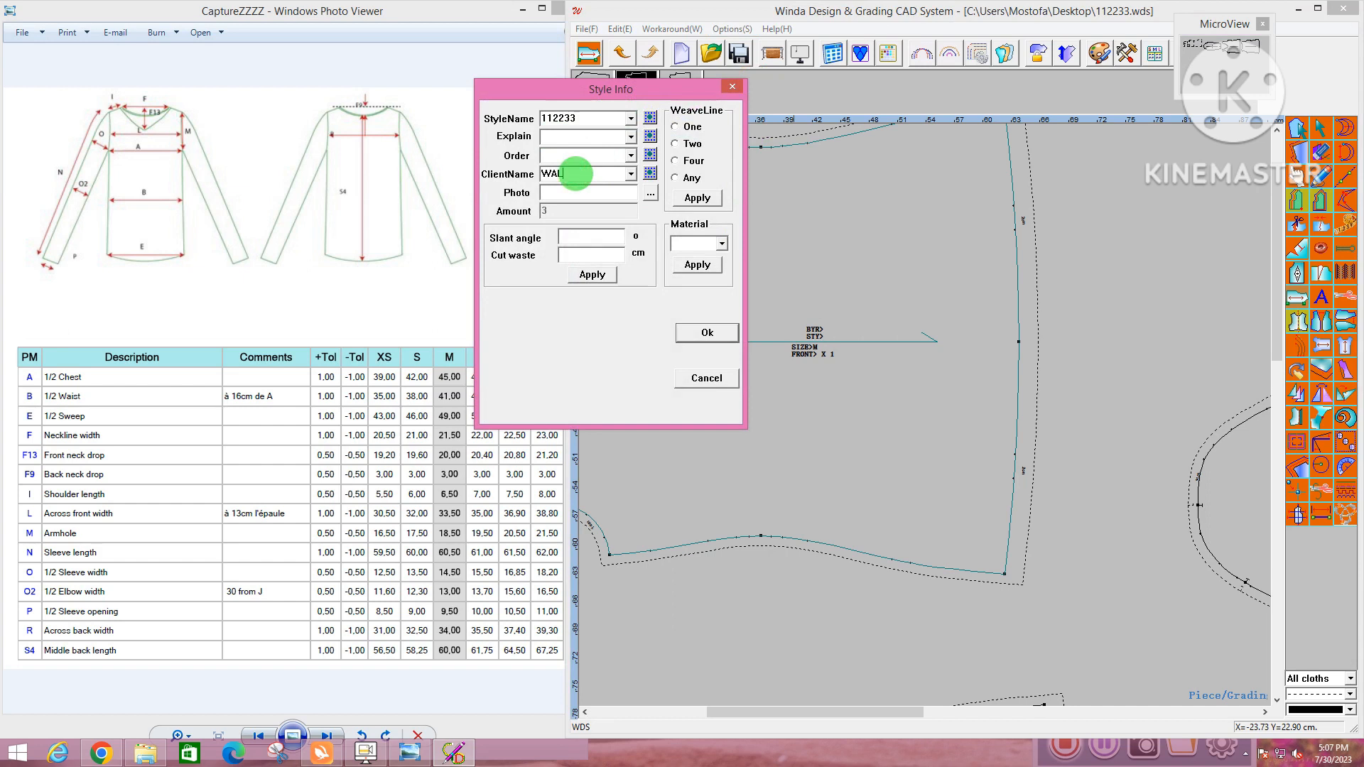
pyautogui.click(574, 173)
pyautogui.write('WAL')
pyautogui.click(630, 174)
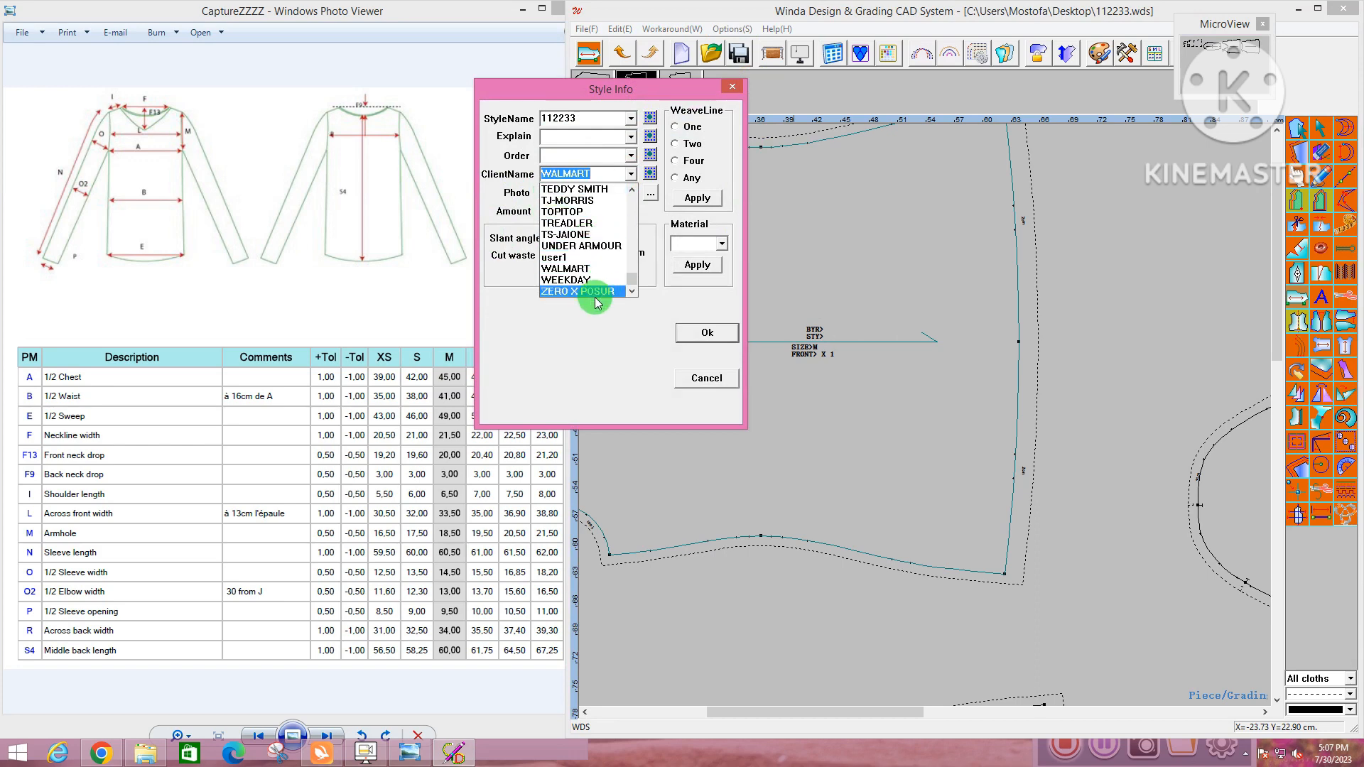
pyautogui.click(581, 269)
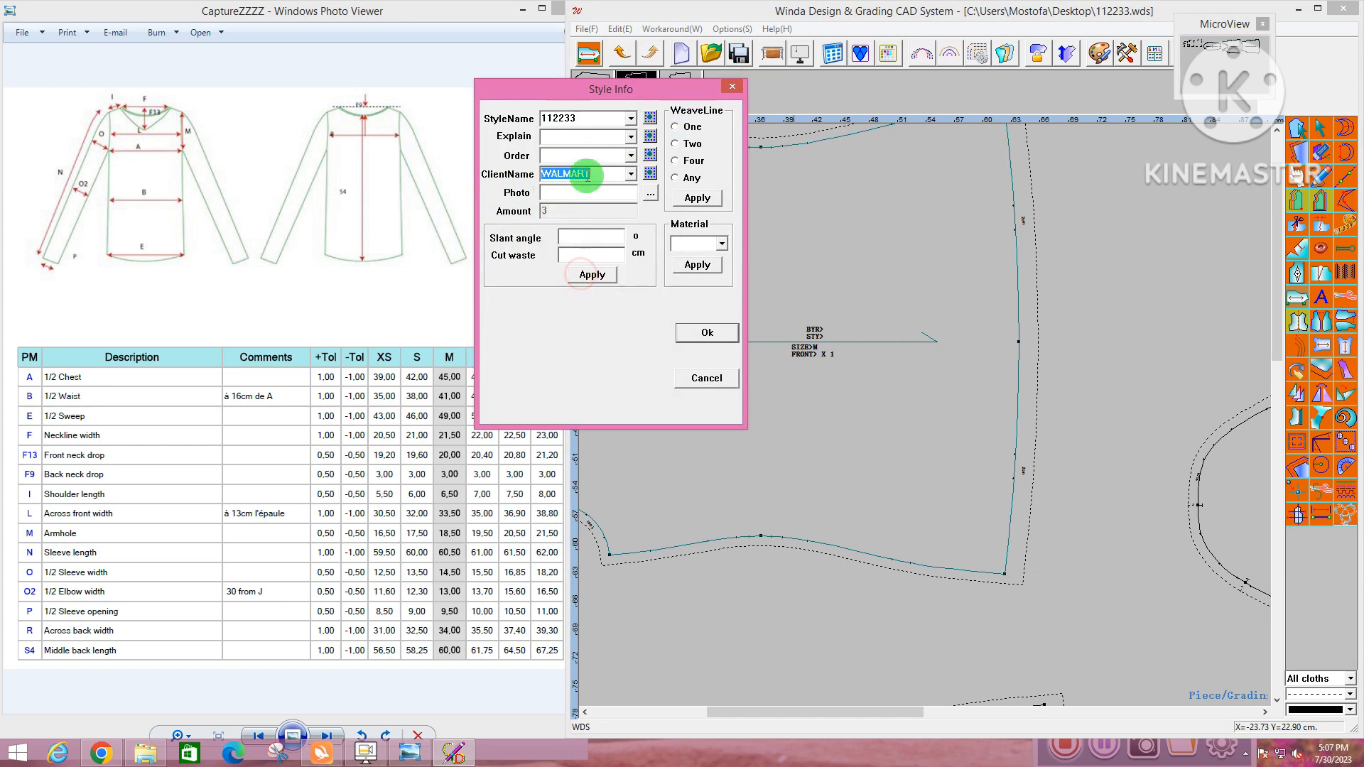
pyautogui.click(696, 333)
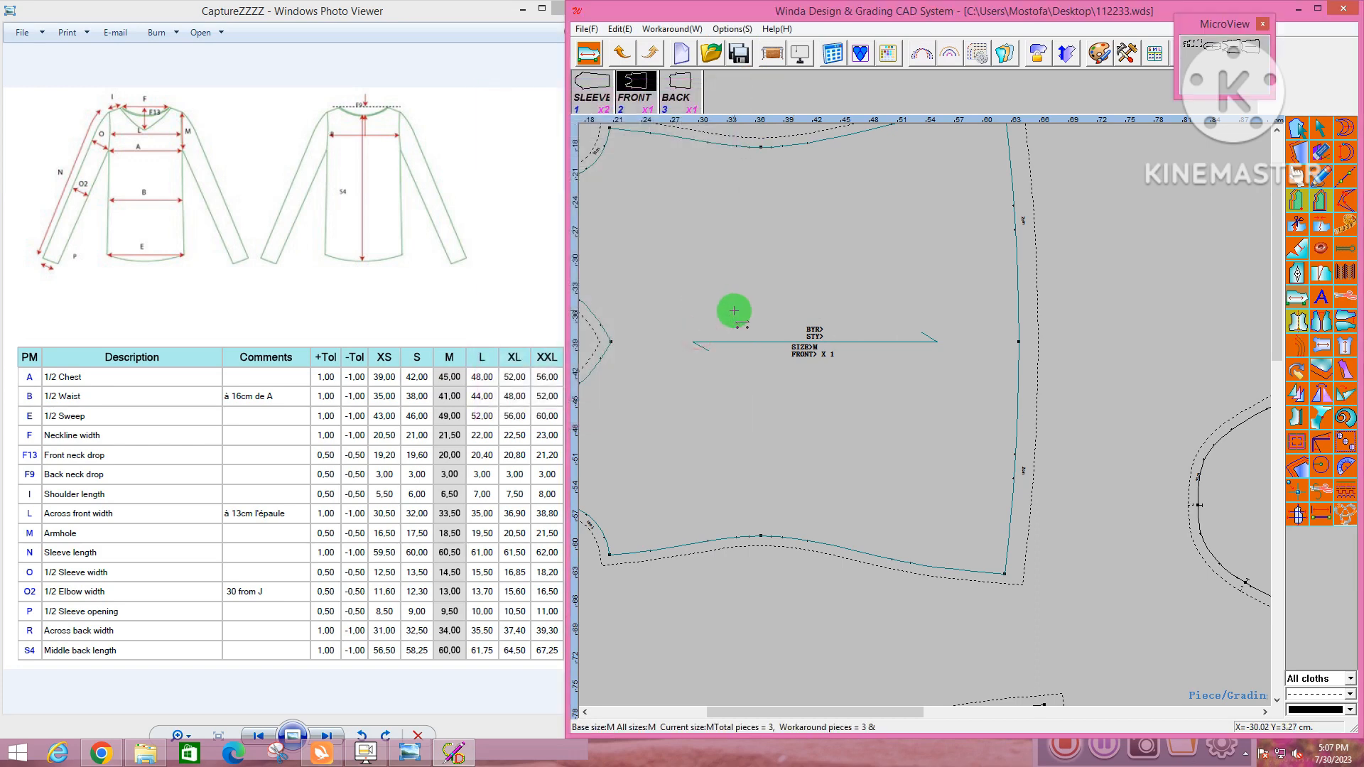
# Examine the buyer, style, size and piece label on the front piece's grain line
pyautogui.rightClick(762, 234)
pyautogui.click(782, 262)
pyautogui.click(798, 316)
pyautogui.scroll(-3, 821, 355)
pyautogui.scroll(4, 822, 358)
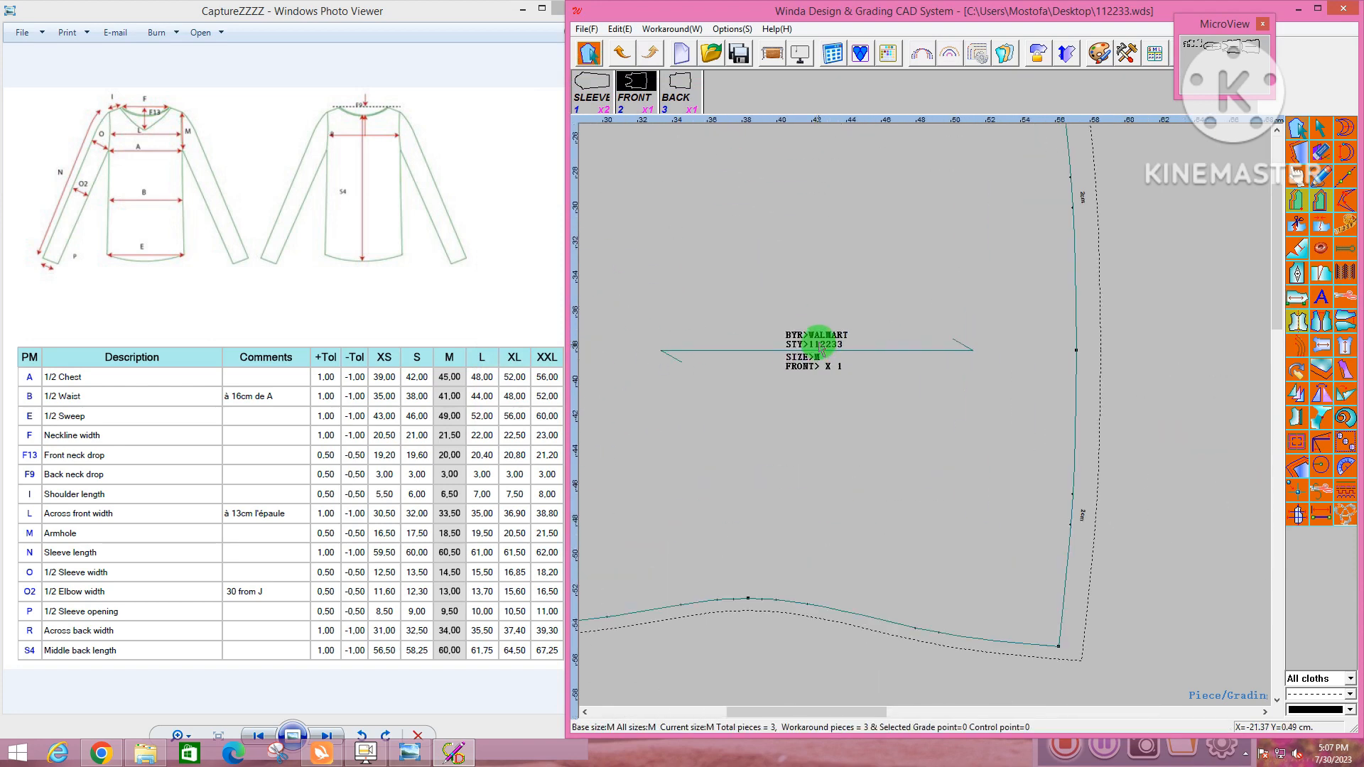
pyautogui.scroll(2, 726, 288)
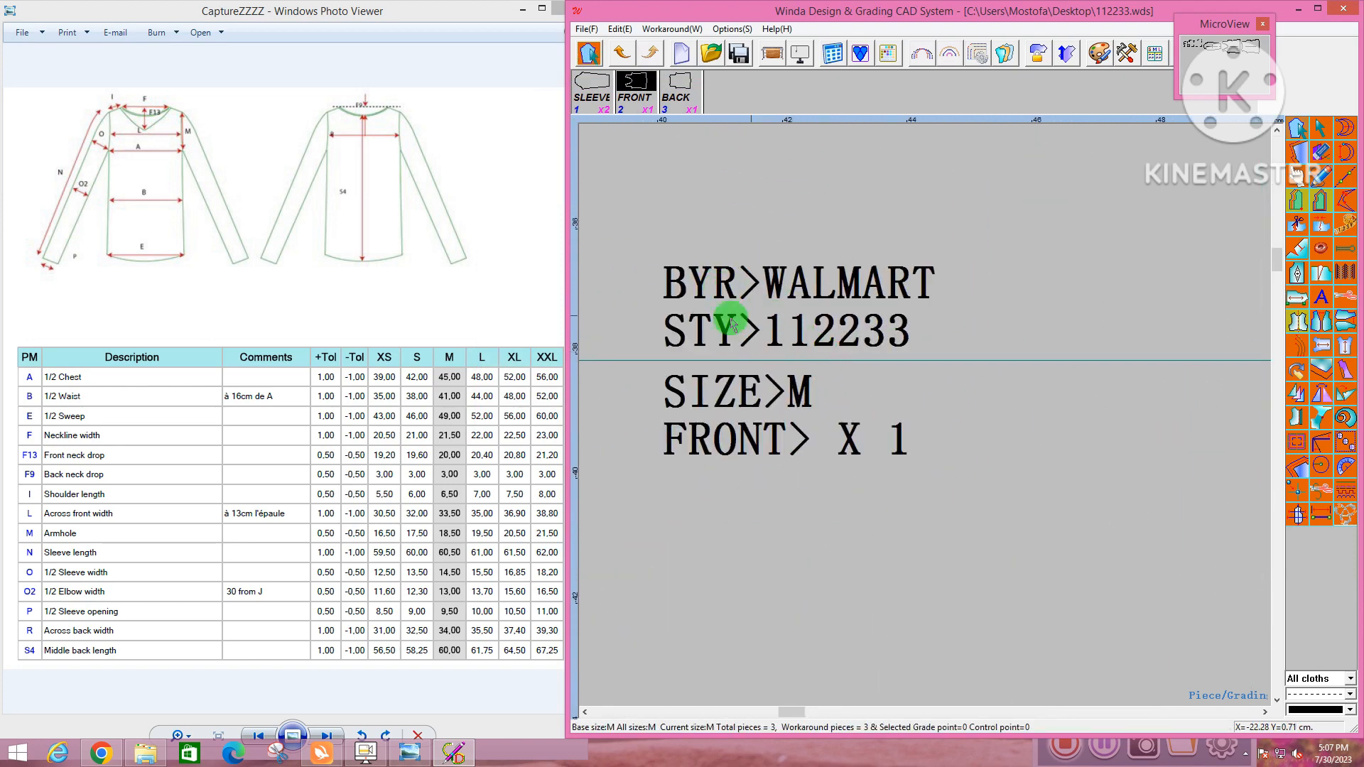
pyautogui.scroll(-1, 821, 368)
pyautogui.scroll(-4, 821, 368)
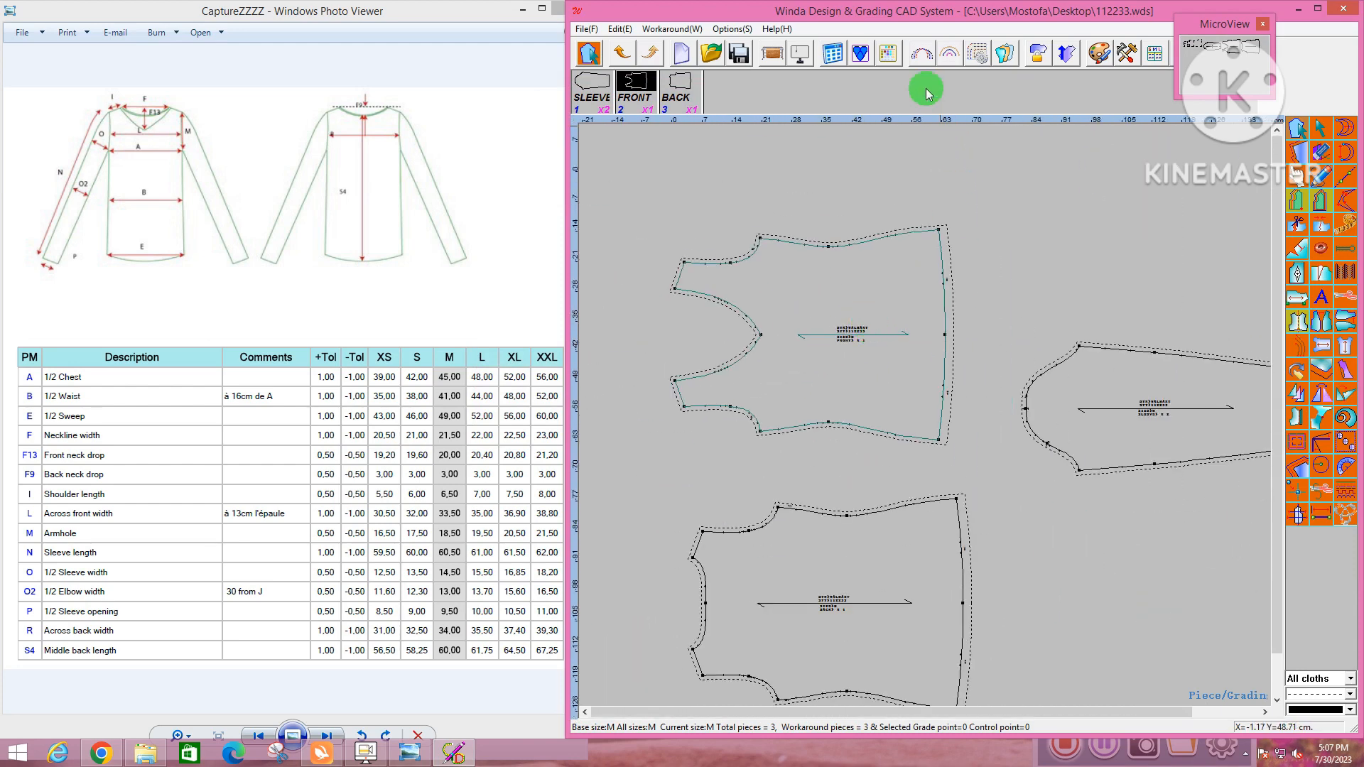
# Open the point grade table and the Compare Piece Length table, and maximize the pattern window
pyautogui.click(887, 54)
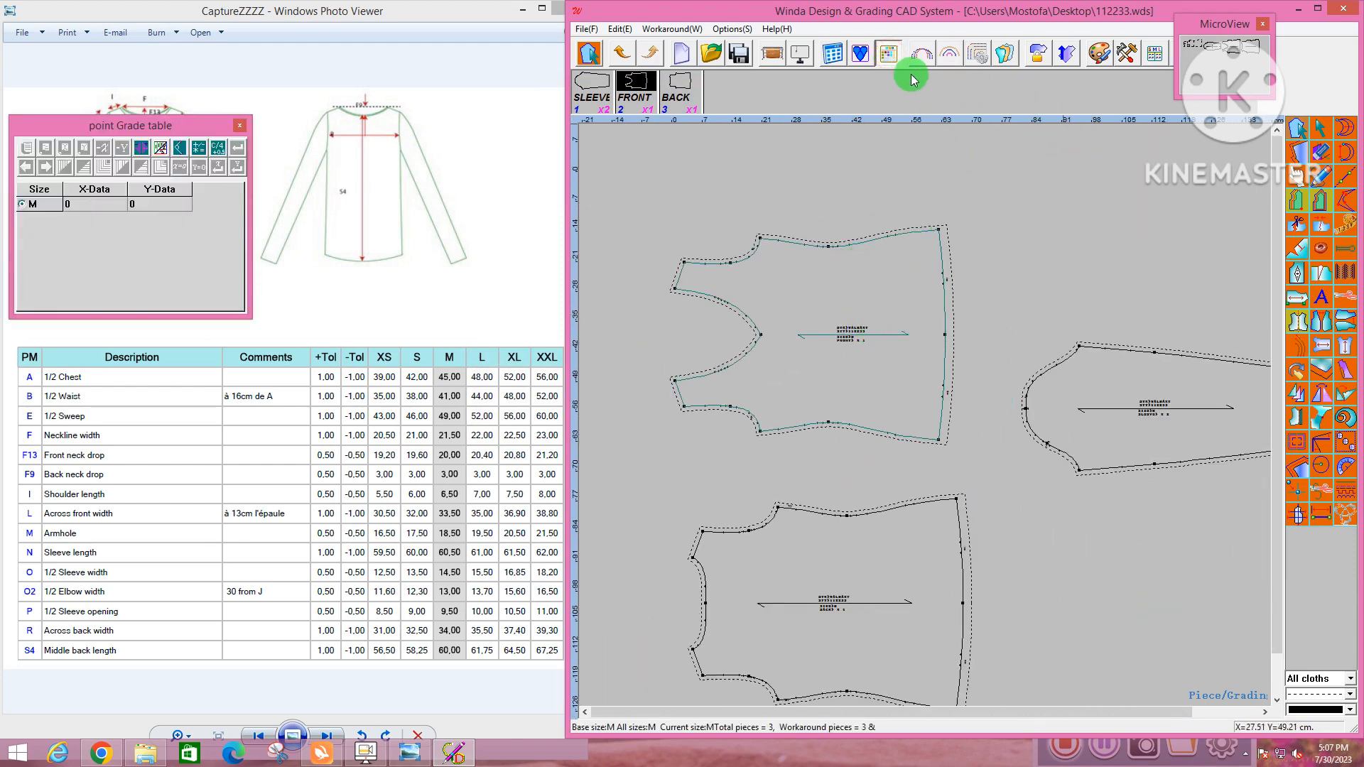
pyautogui.click(860, 54)
pyautogui.click(808, 137)
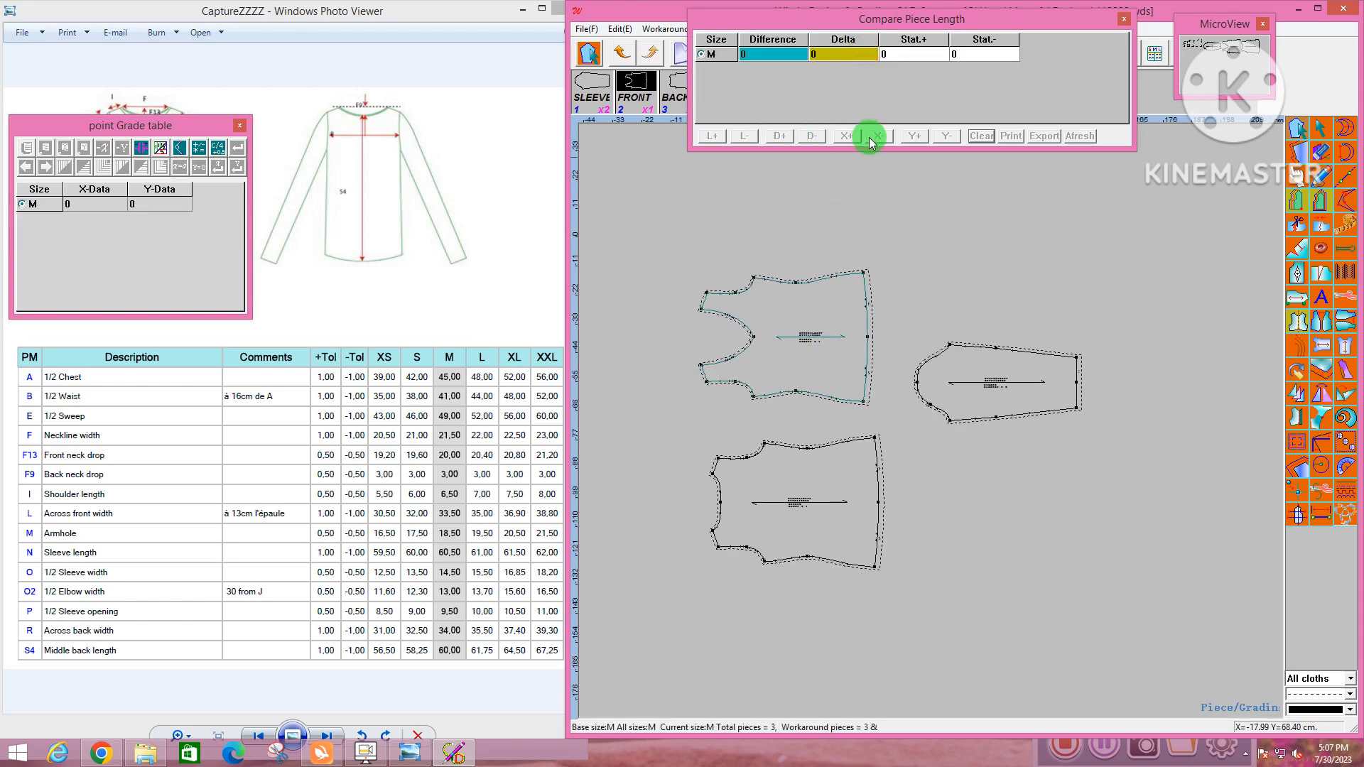
pyautogui.click(1314, 8)
pyautogui.scroll(-2, 781, 312)
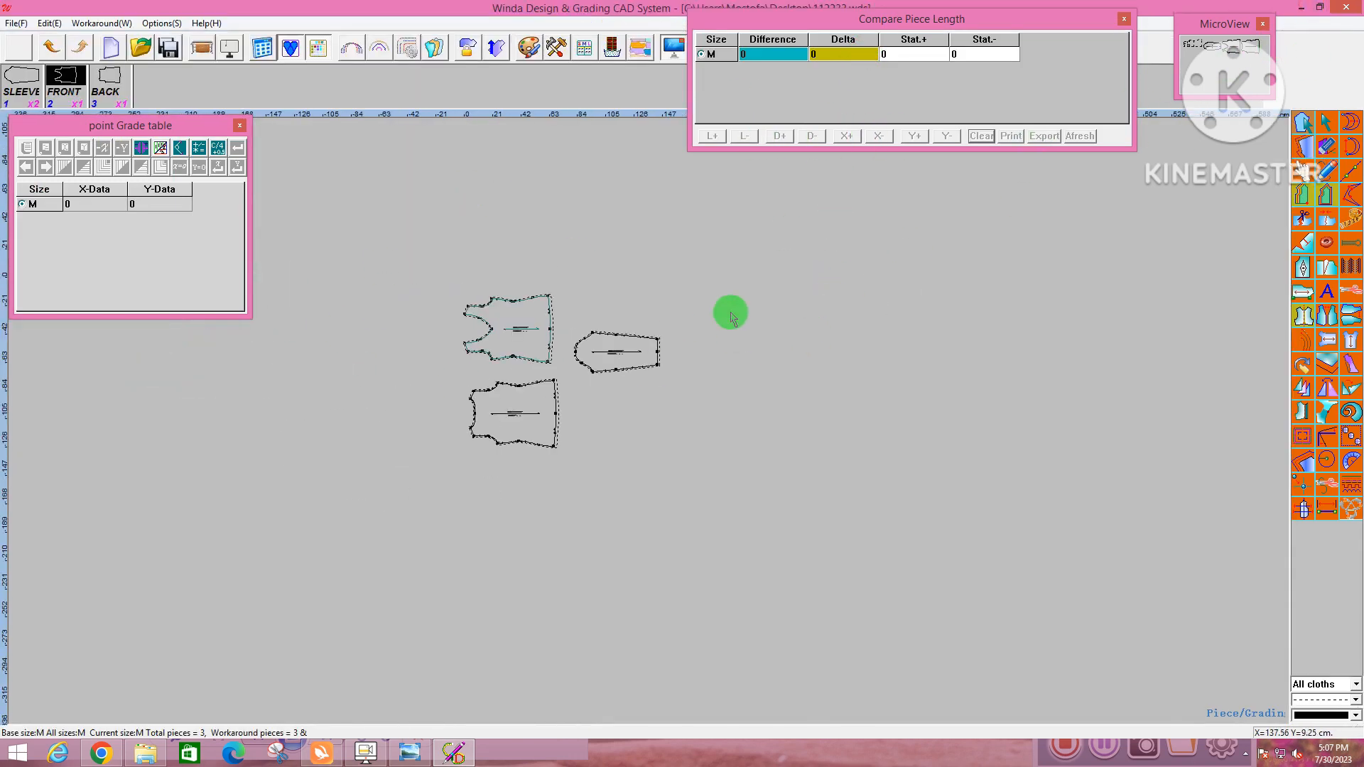
pyautogui.scroll(5, 568, 298)
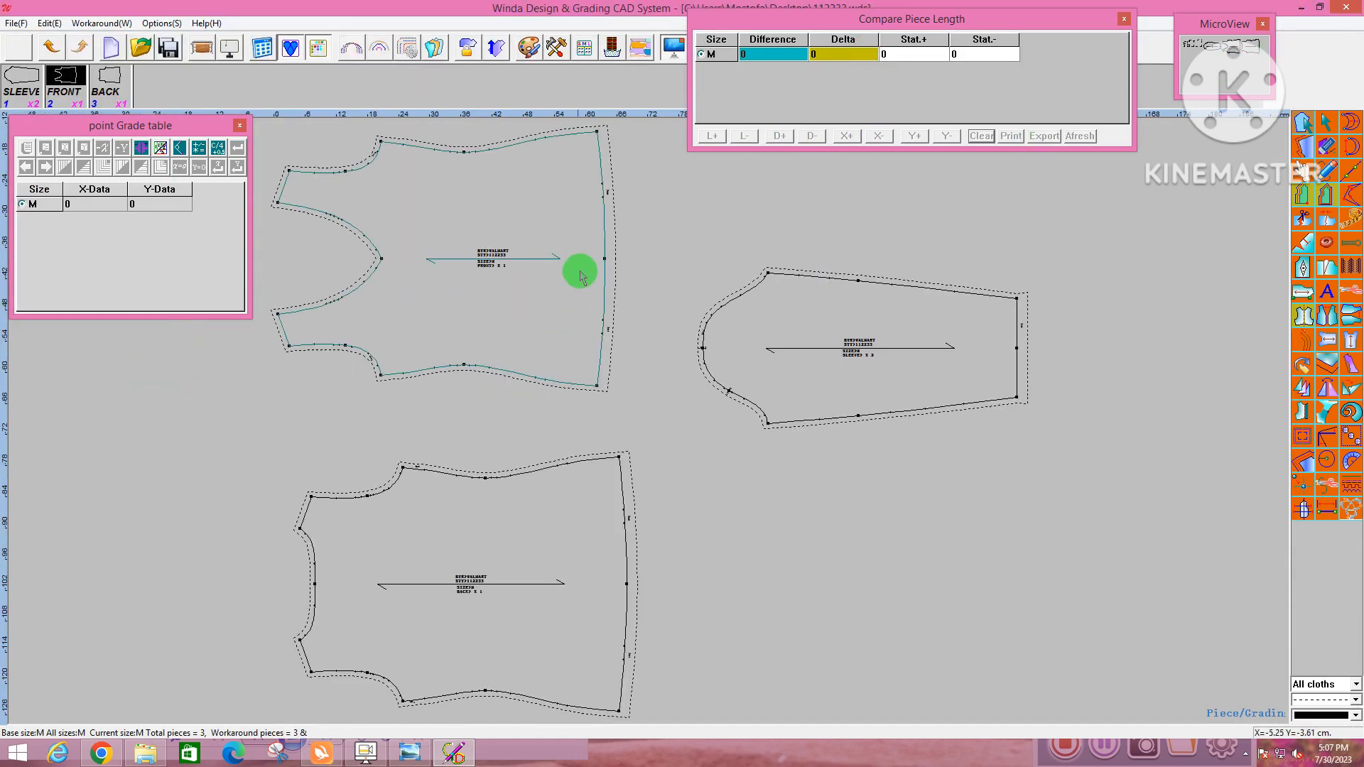
# Change the pattern's size to L in the size table, and close the piece comparison and point grade tables
pyautogui.click(583, 48)
pyautogui.click(168, 98)
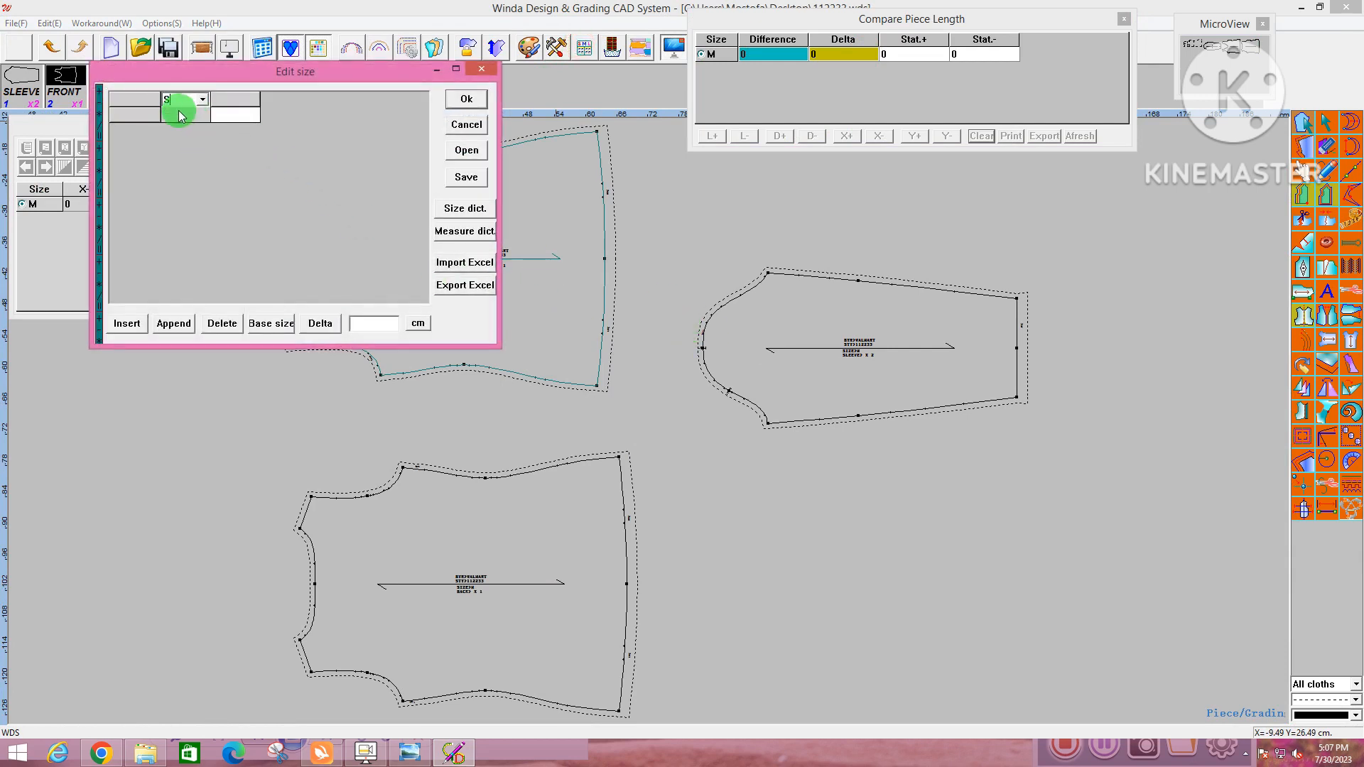
pyautogui.click(228, 100)
pyautogui.click(466, 99)
pyautogui.rightClick(521, 243)
pyautogui.click(536, 260)
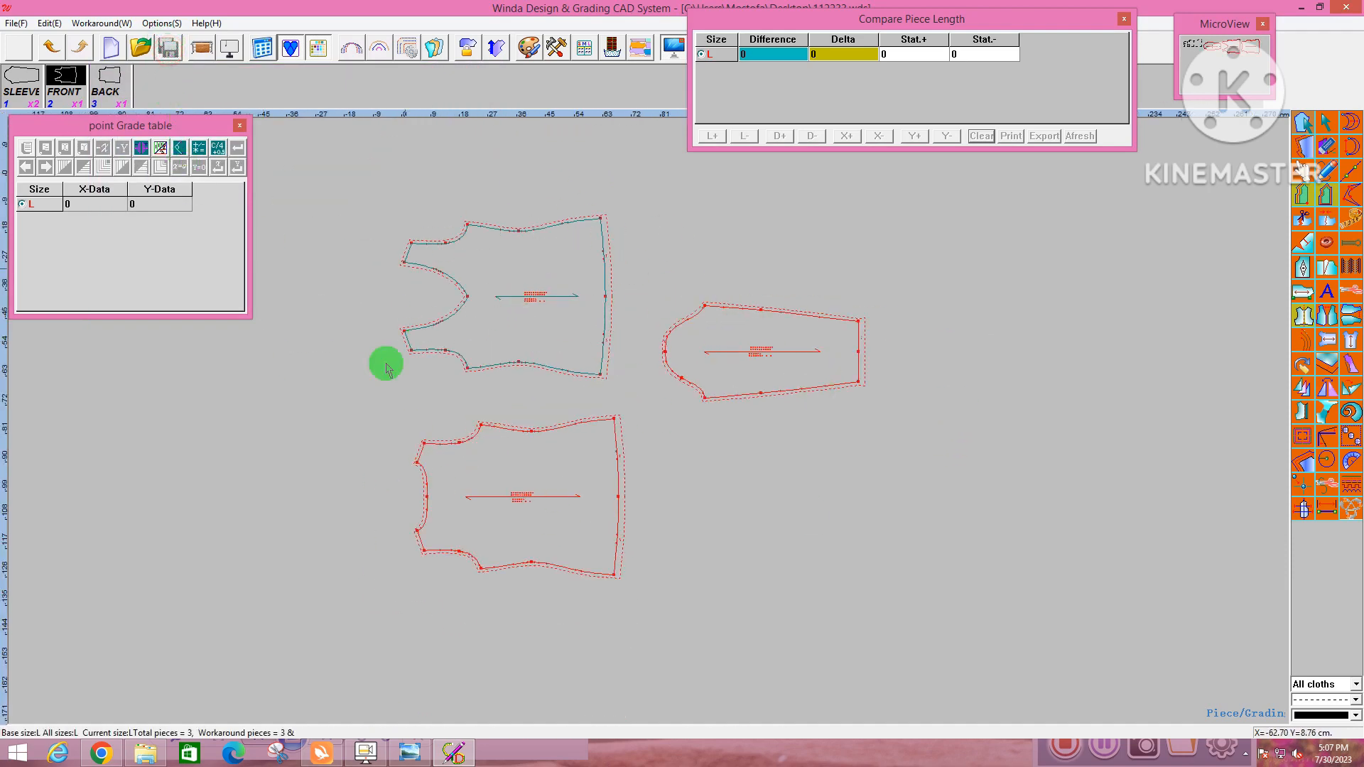
pyautogui.click(1123, 18)
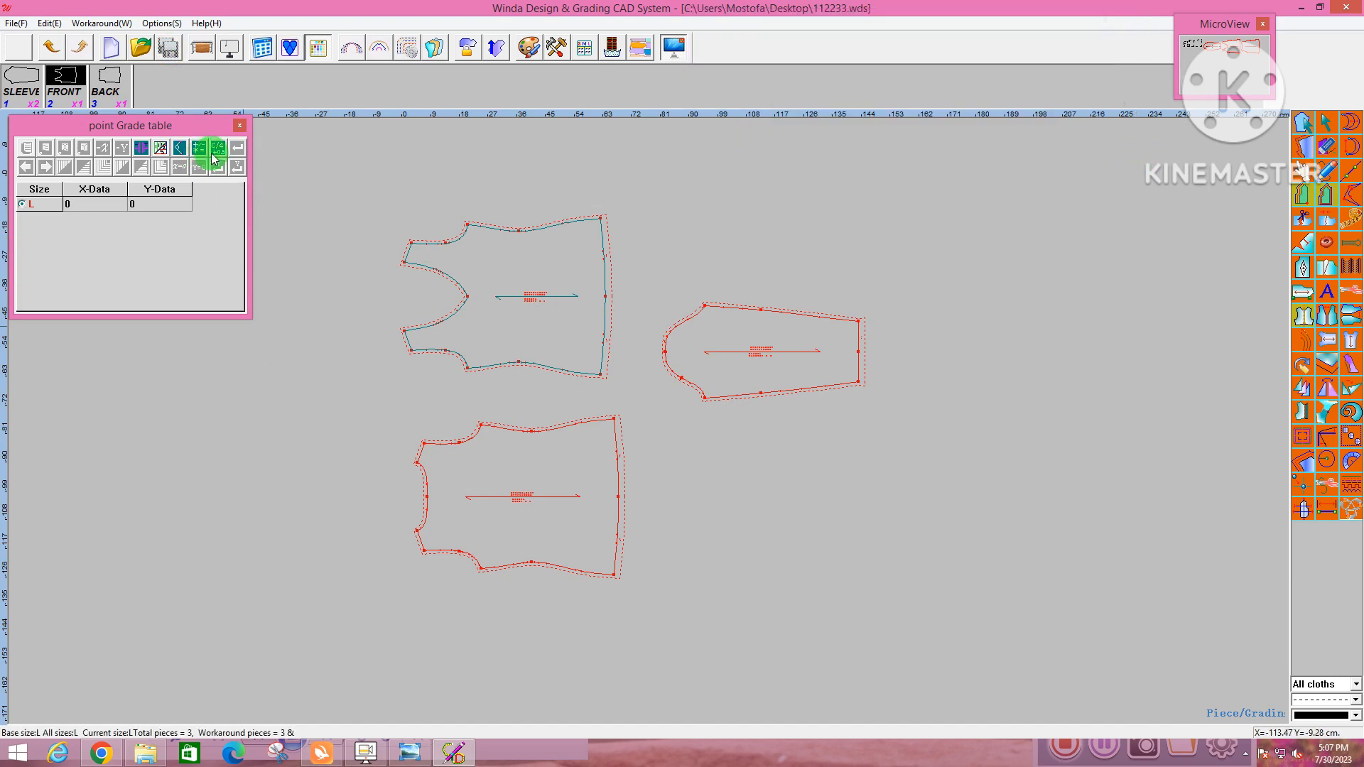
pyautogui.click(240, 125)
# Look over the finished front, back and sleeve pieces, and restore the pattern window to its smaller size beside the measurement chart
pyautogui.click(721, 455)
pyautogui.scroll(-2, 694, 348)
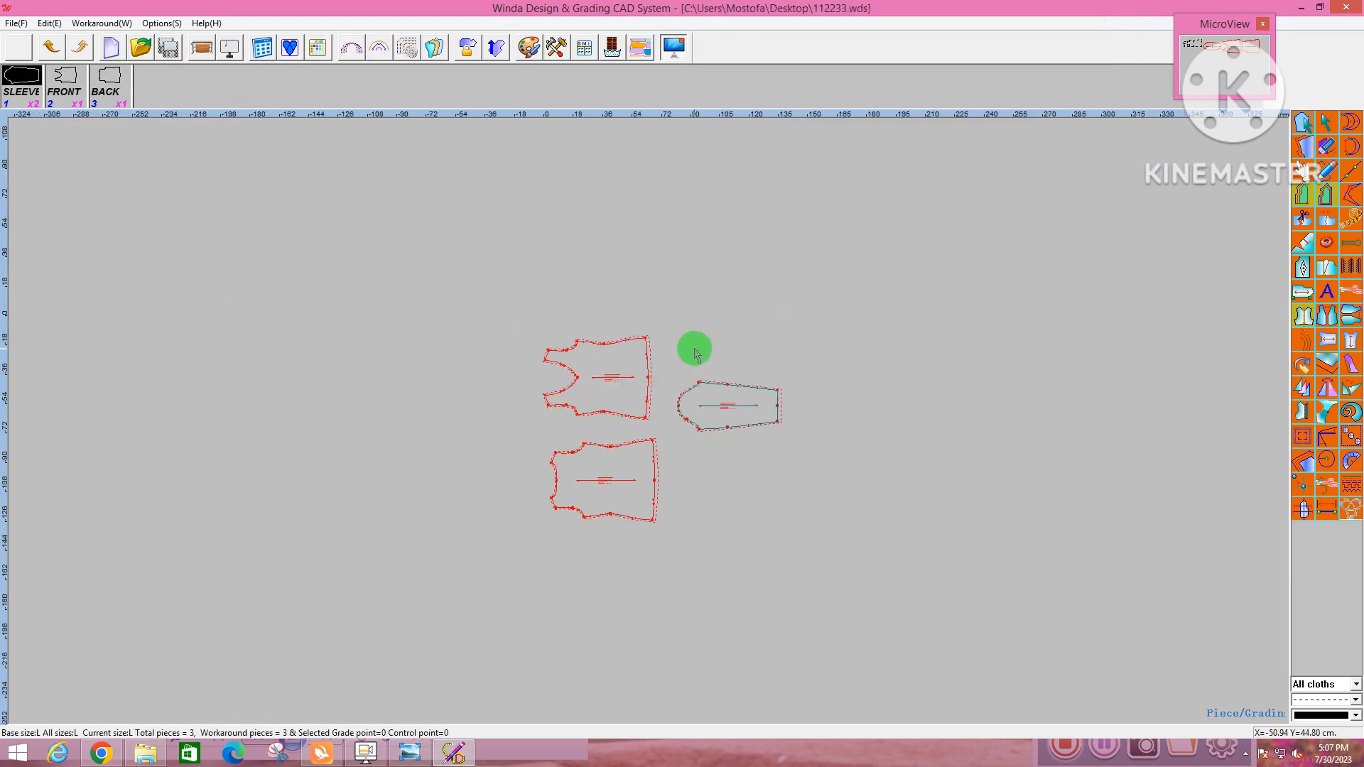
pyautogui.scroll(4, 715, 442)
pyautogui.scroll(-3, 703, 389)
pyautogui.scroll(3, 629, 365)
pyautogui.click(629, 366)
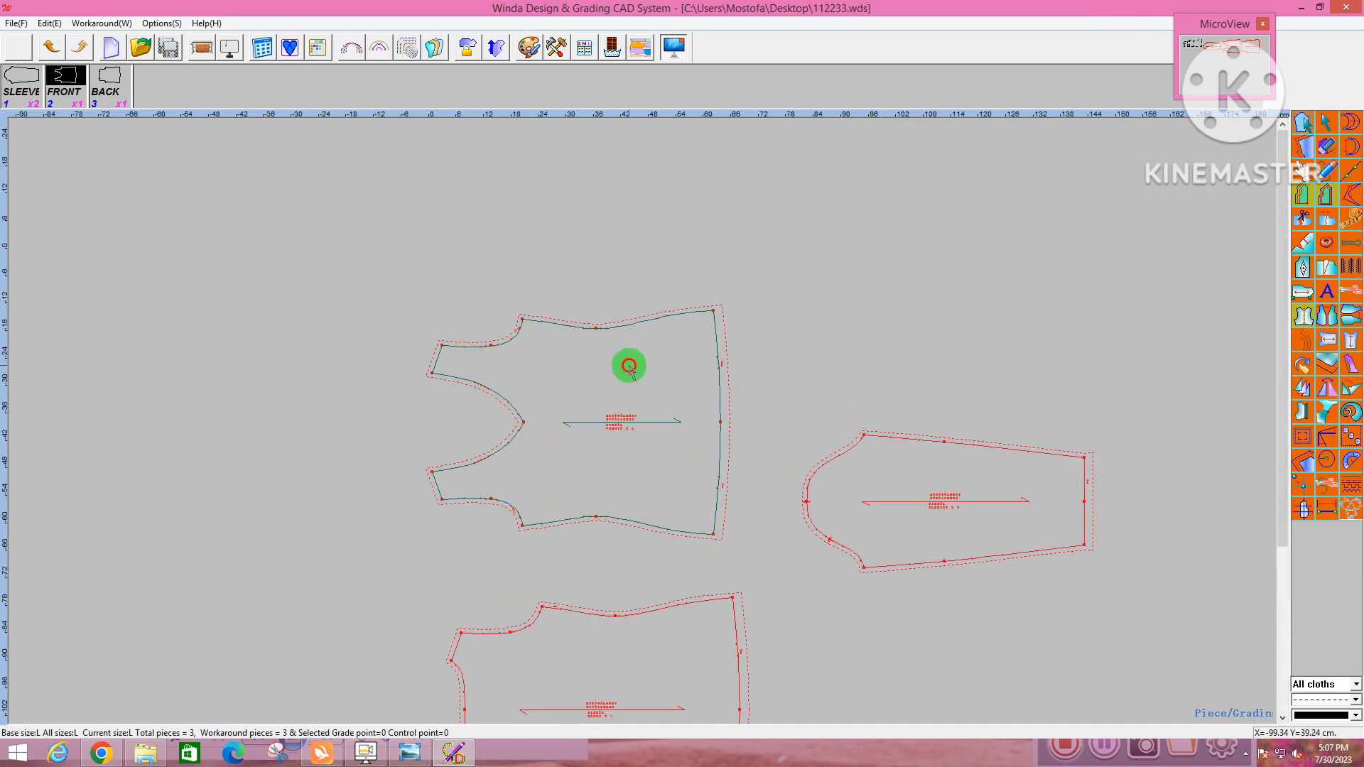
pyautogui.scroll(1, 620, 343)
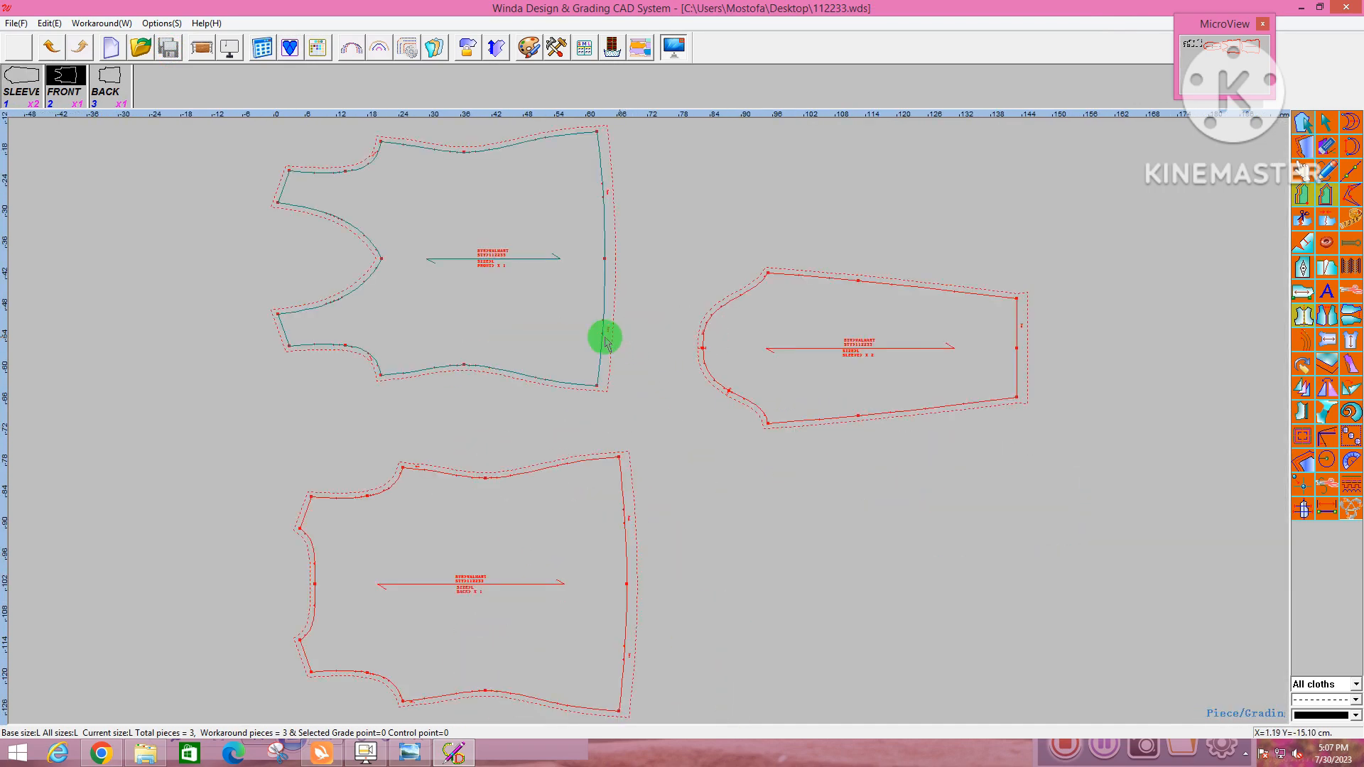
pyautogui.press('s')
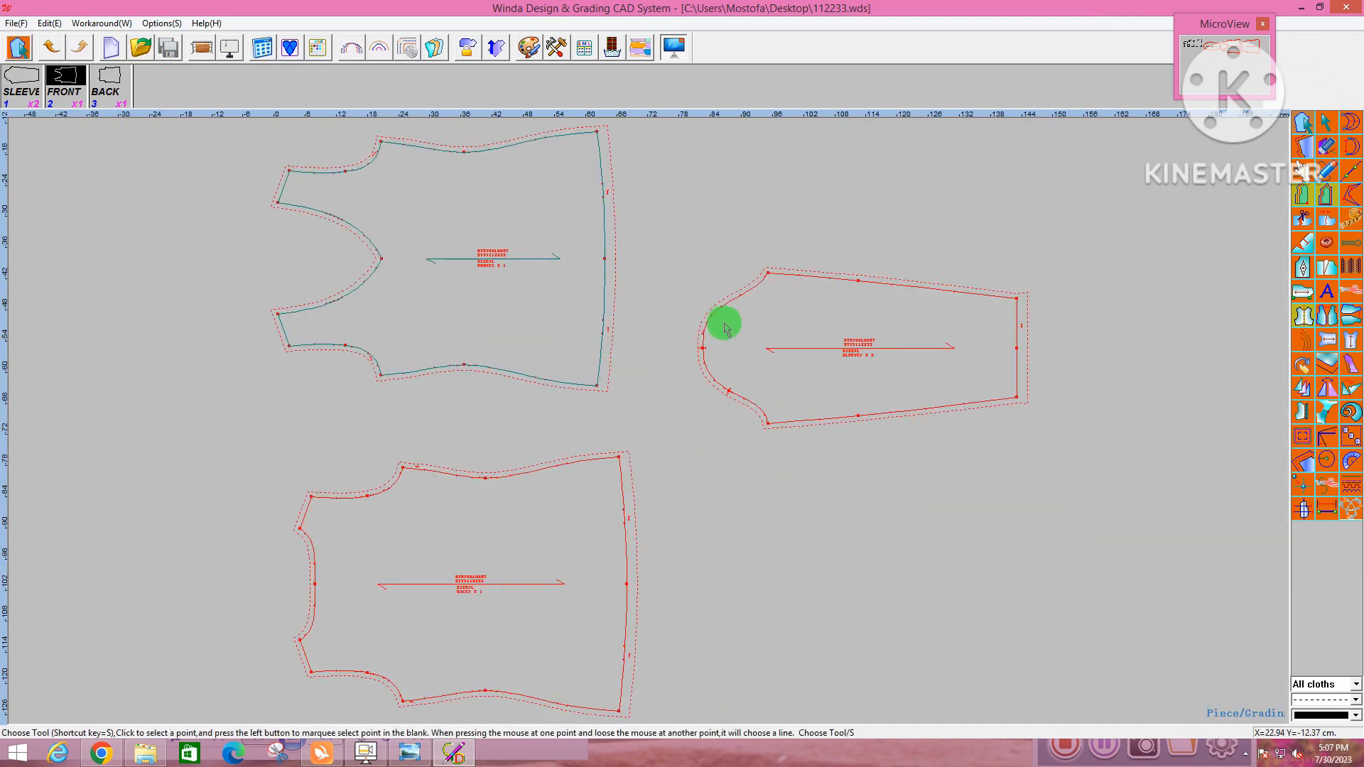
pyautogui.click(1319, 9)
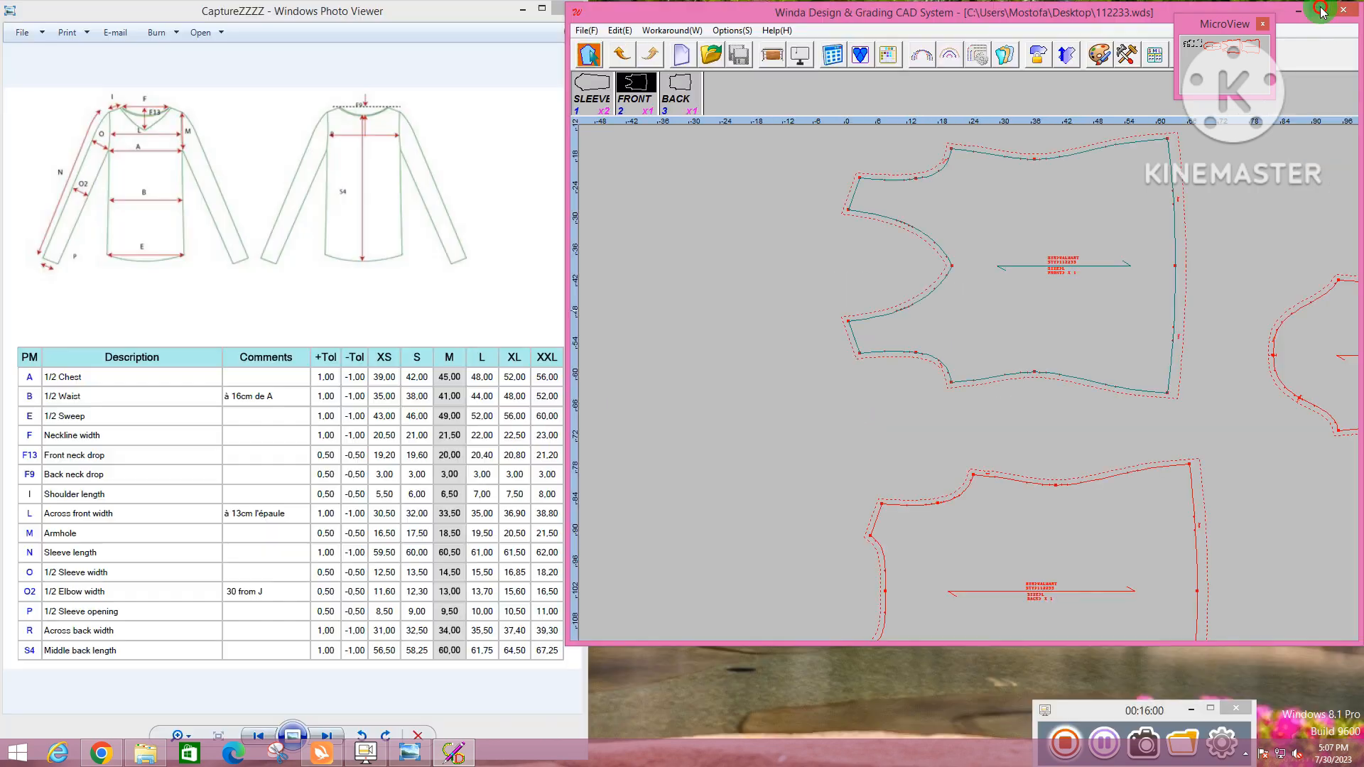